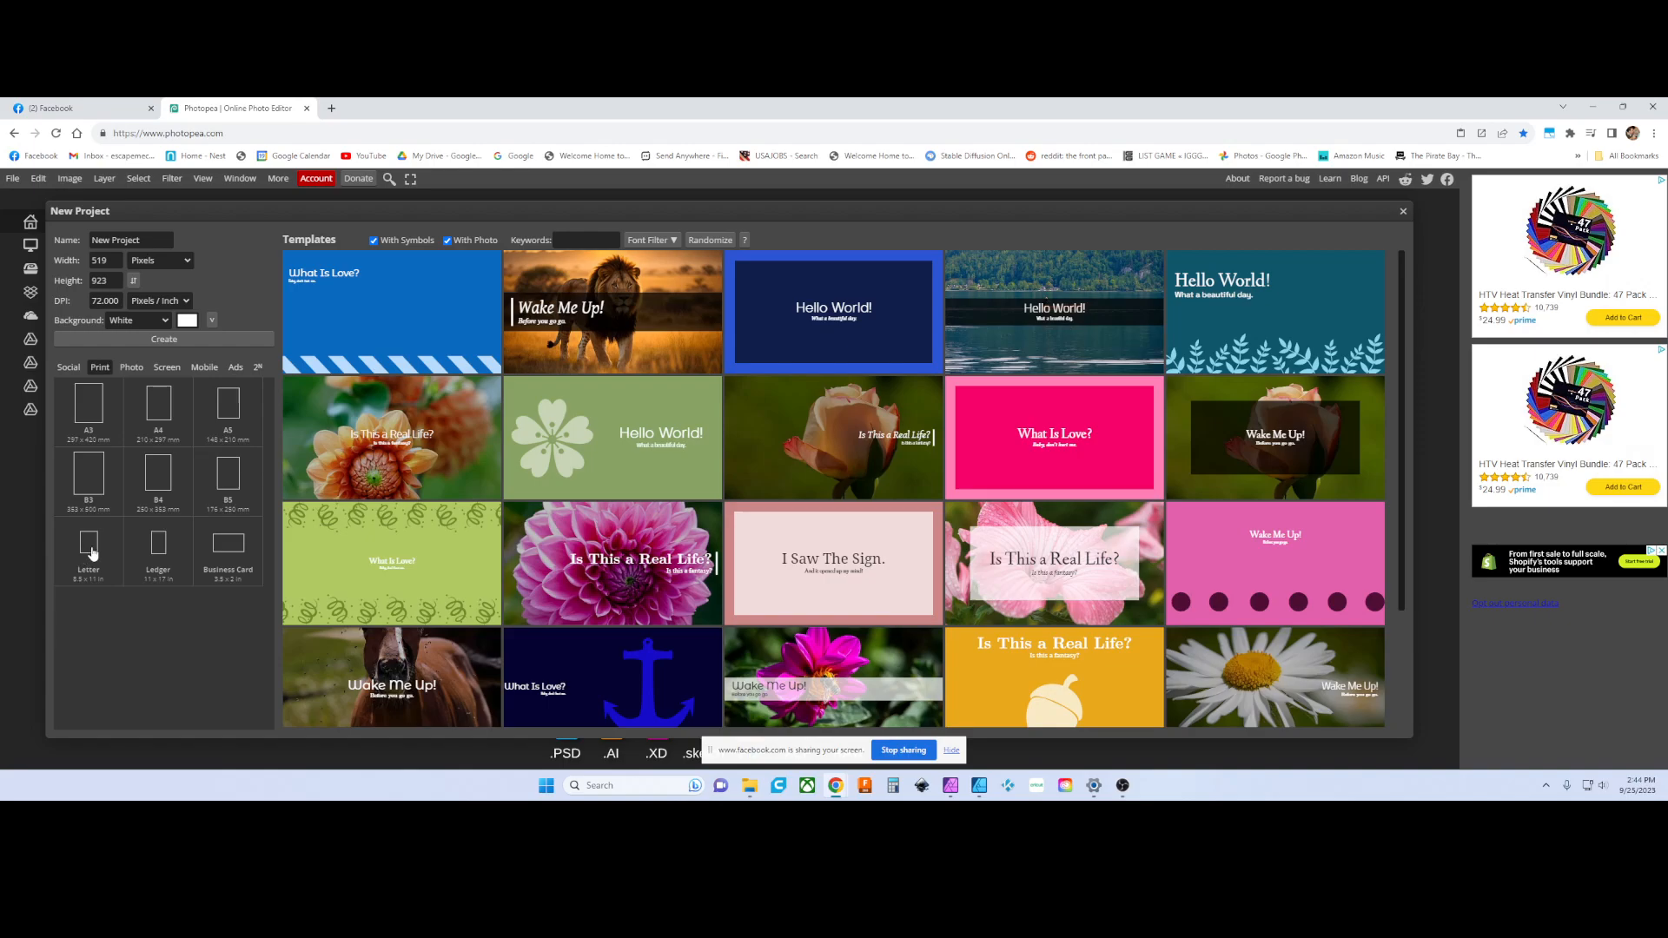
- Create a Letter-size project measured in inches, 8.50 by 11.00 at 300 DPI, with a transparent background
{"action": "left_click", "coordinate": [180, 262]}
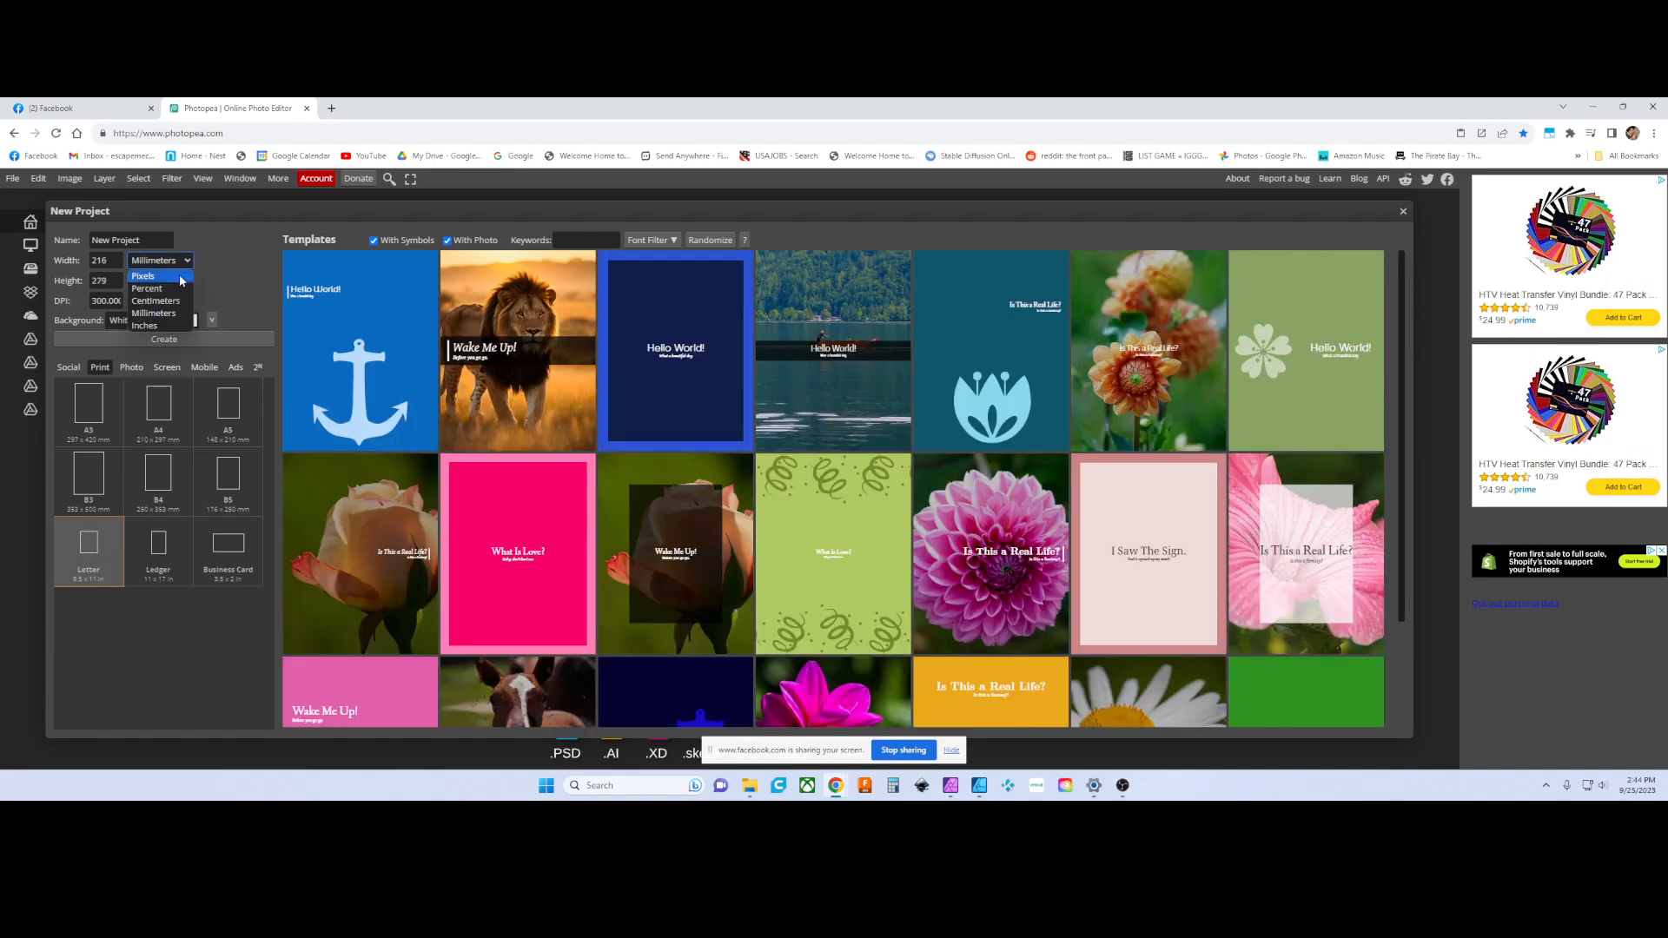
{"action": "left_click", "coordinate": [173, 325]}
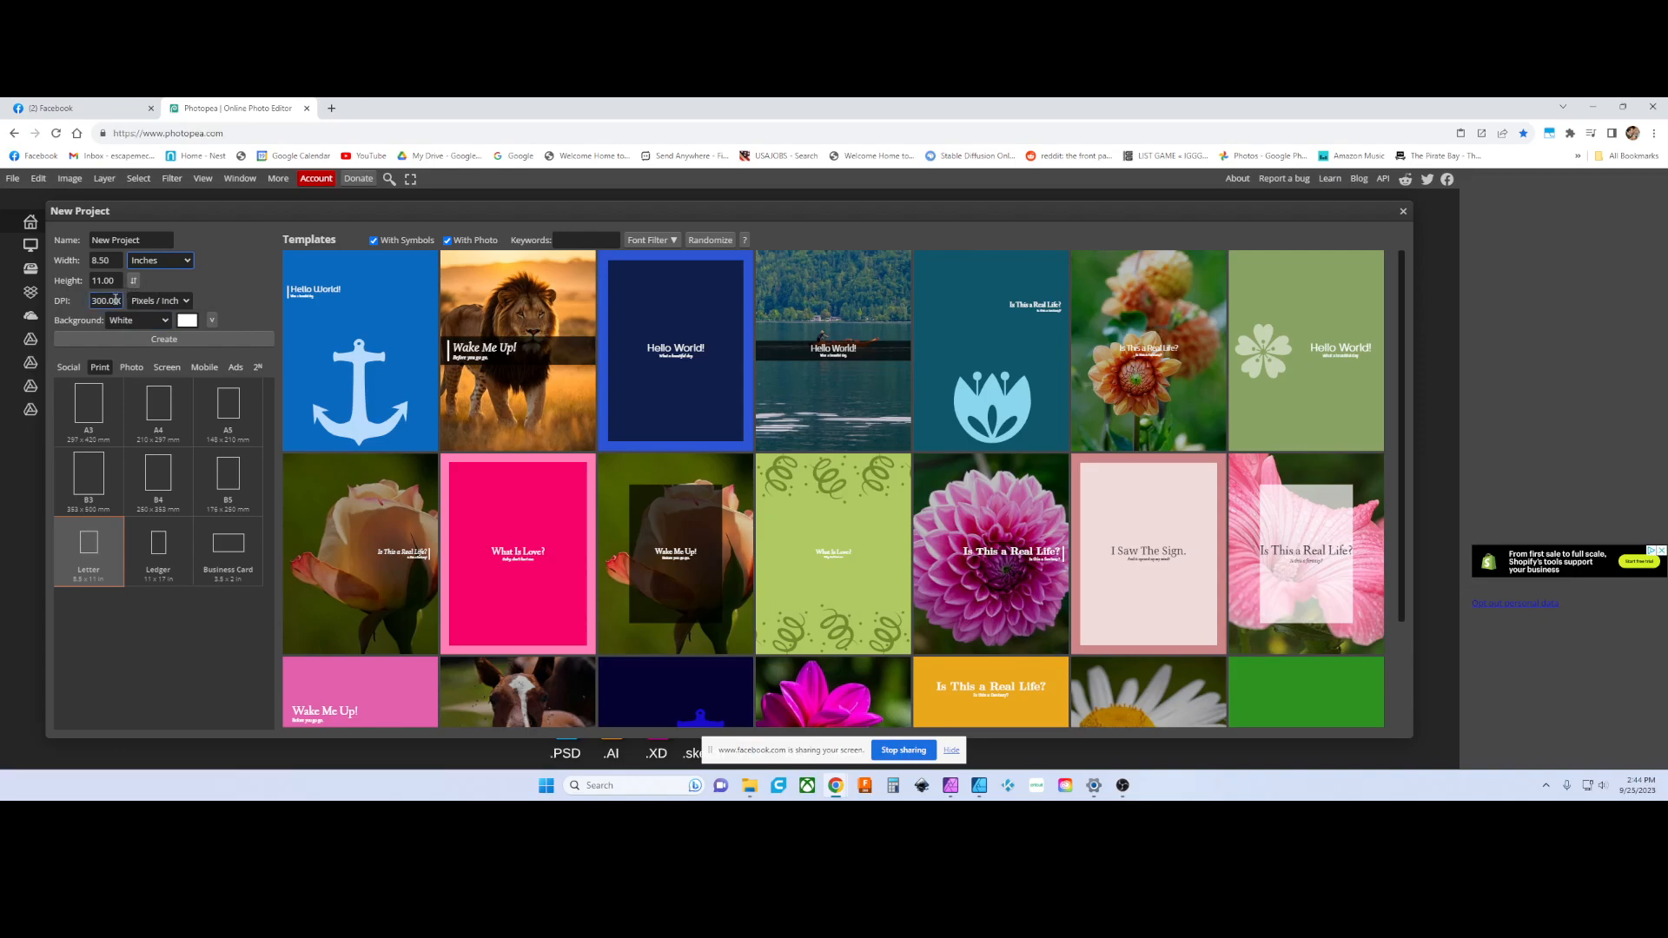
{"action": "left_click", "coordinate": [166, 322]}
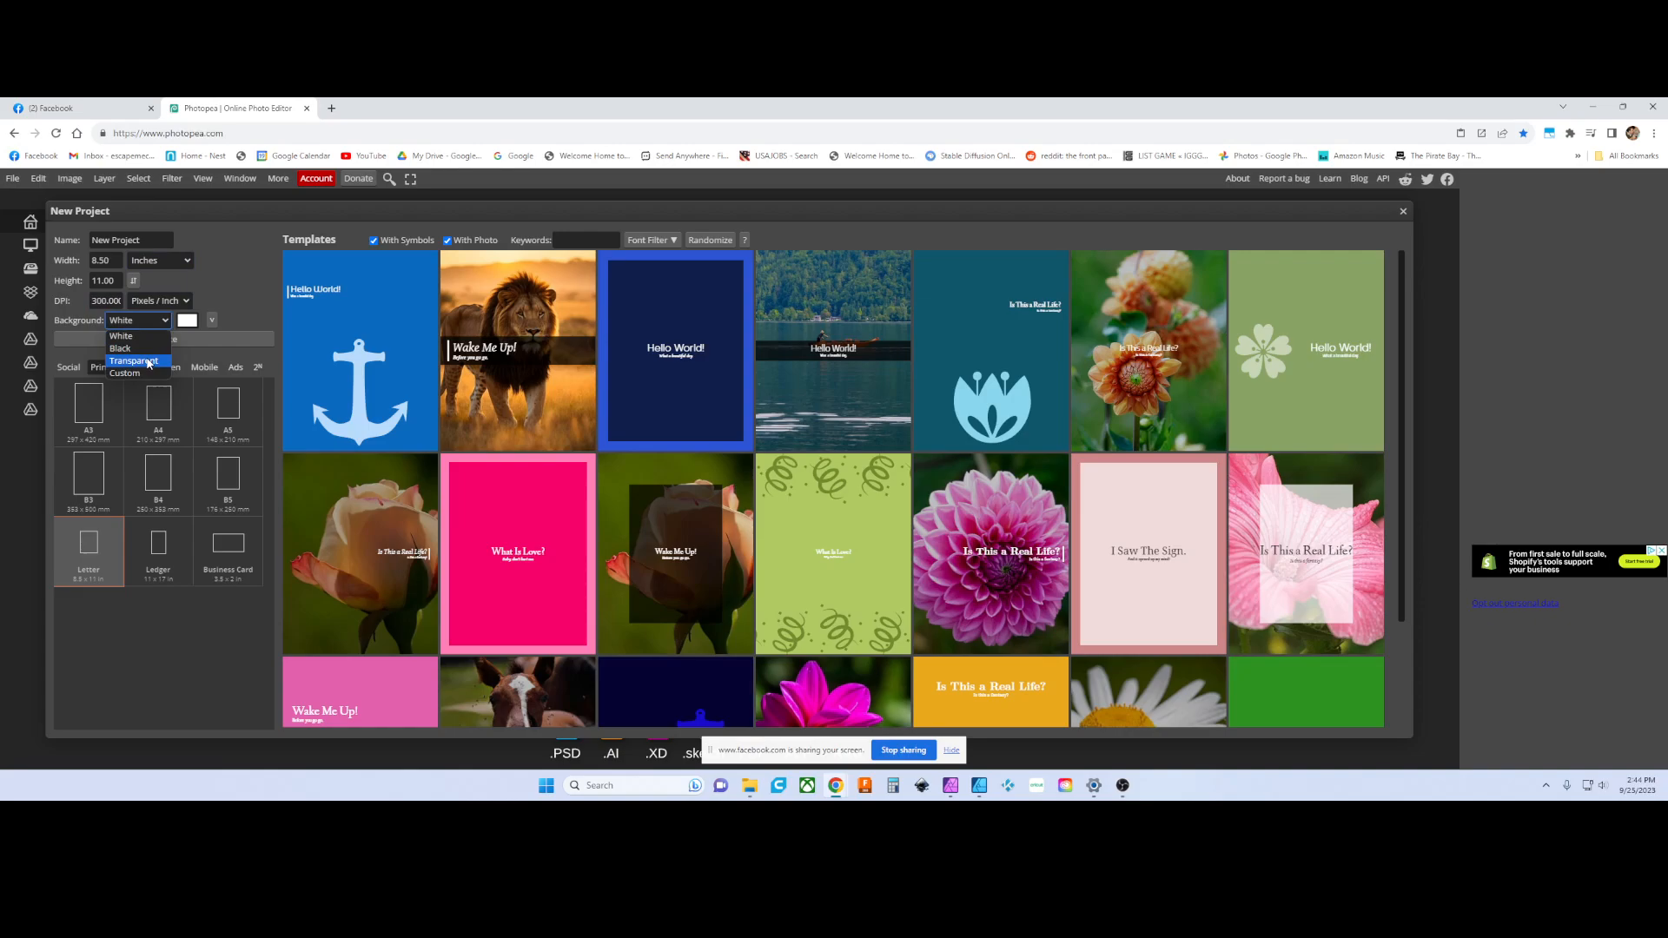
{"action": "left_click", "coordinate": [148, 361]}
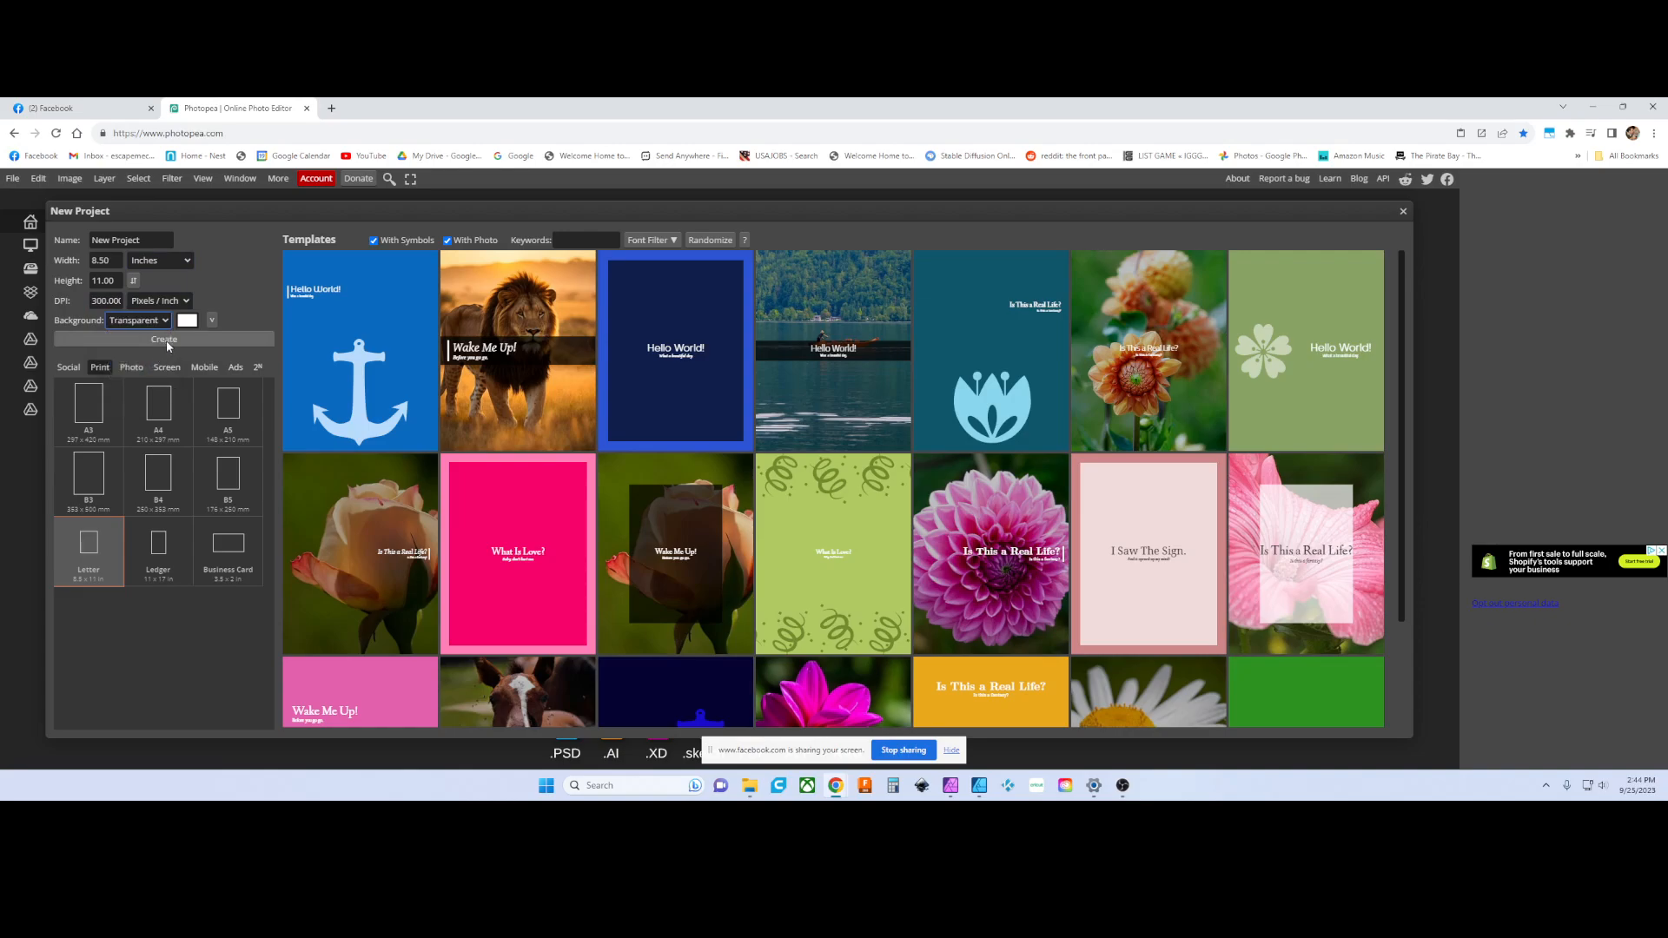
{"action": "left_click", "coordinate": [165, 339]}
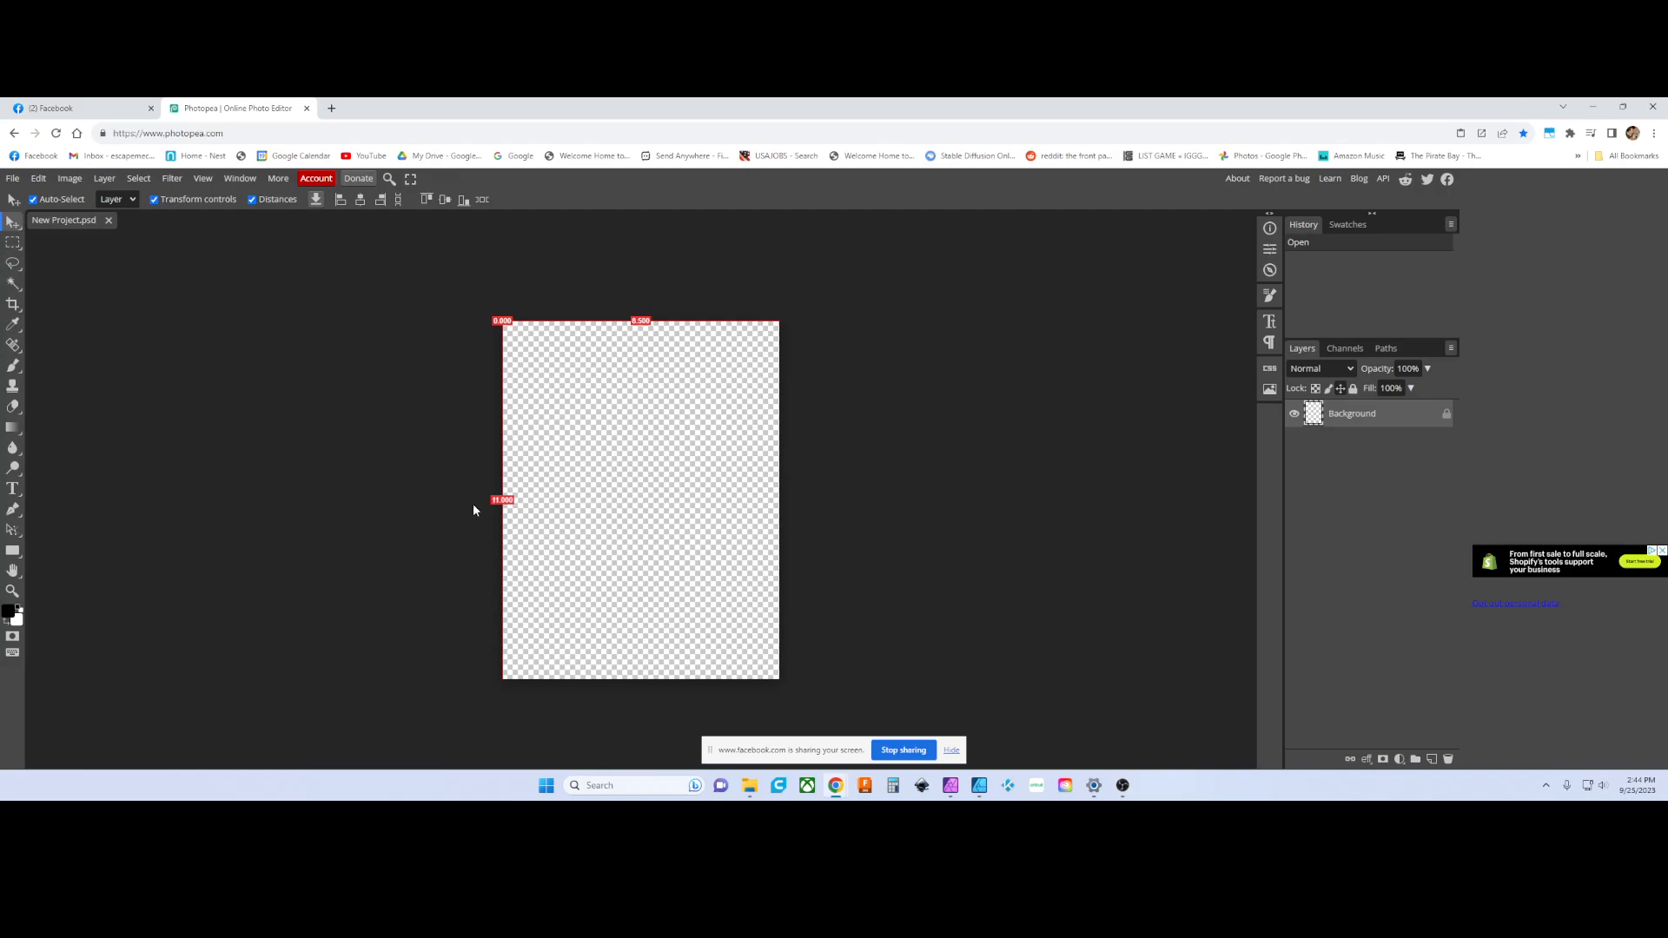
- Activate the Custom Shape tool for drawing on the blank page
{"action": "scroll", "coordinate": [475, 534], "scroll_direction": "up", "scroll_amount": 3}
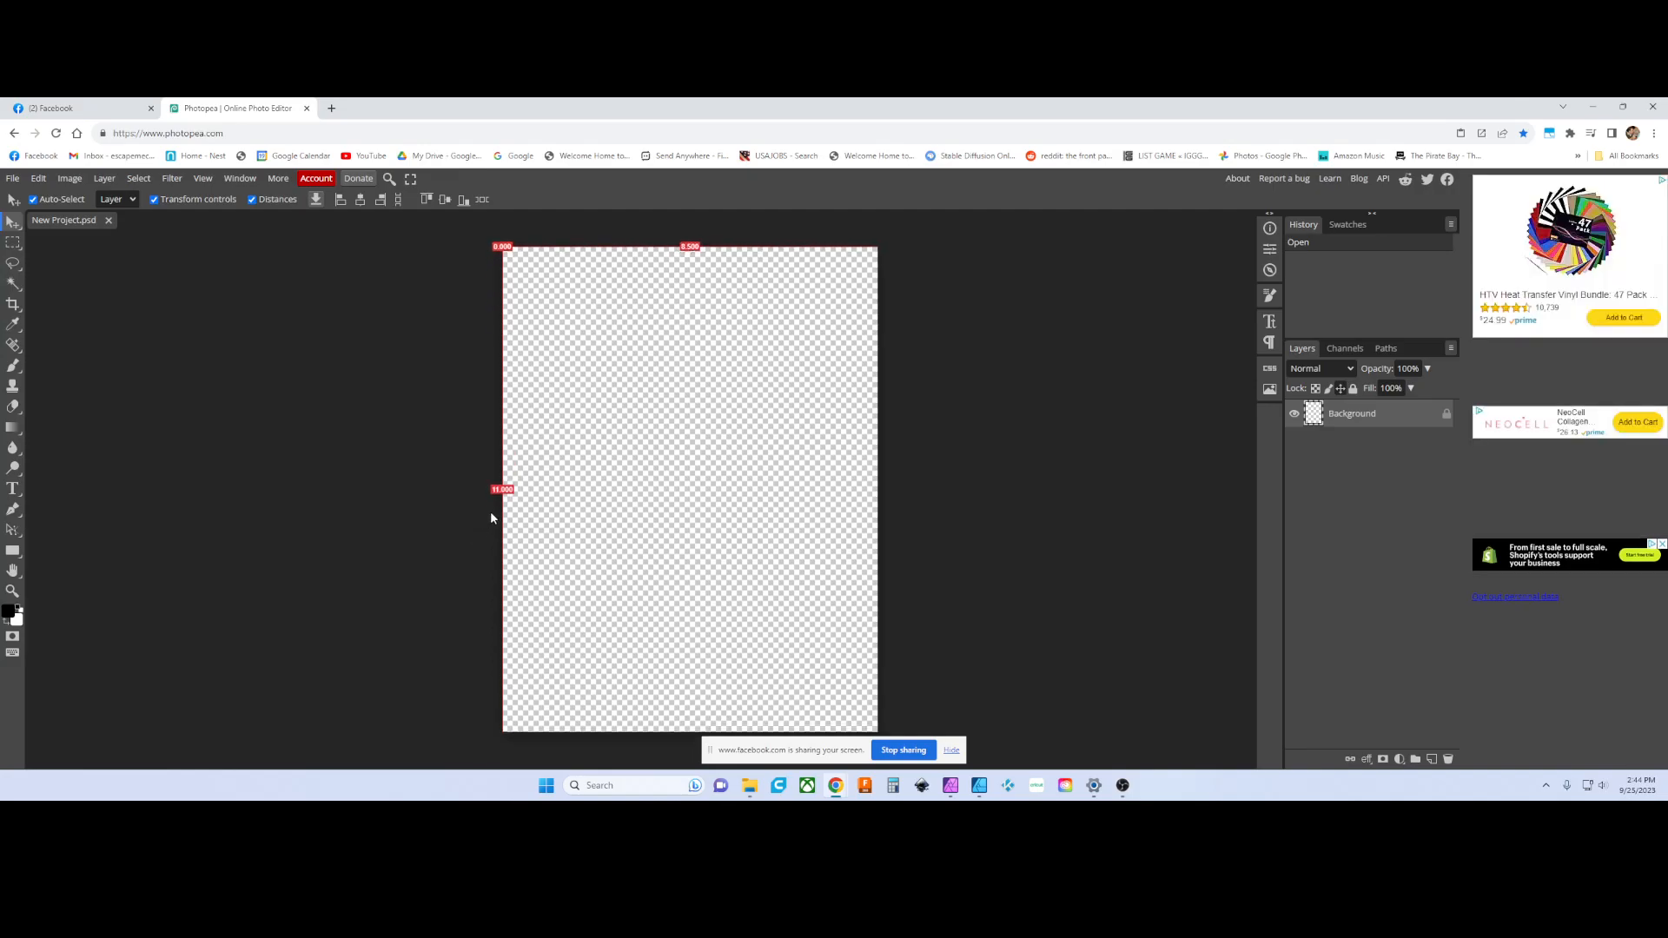
{"action": "scroll", "coordinate": [493, 511], "scroll_direction": "up", "scroll_amount": 1}
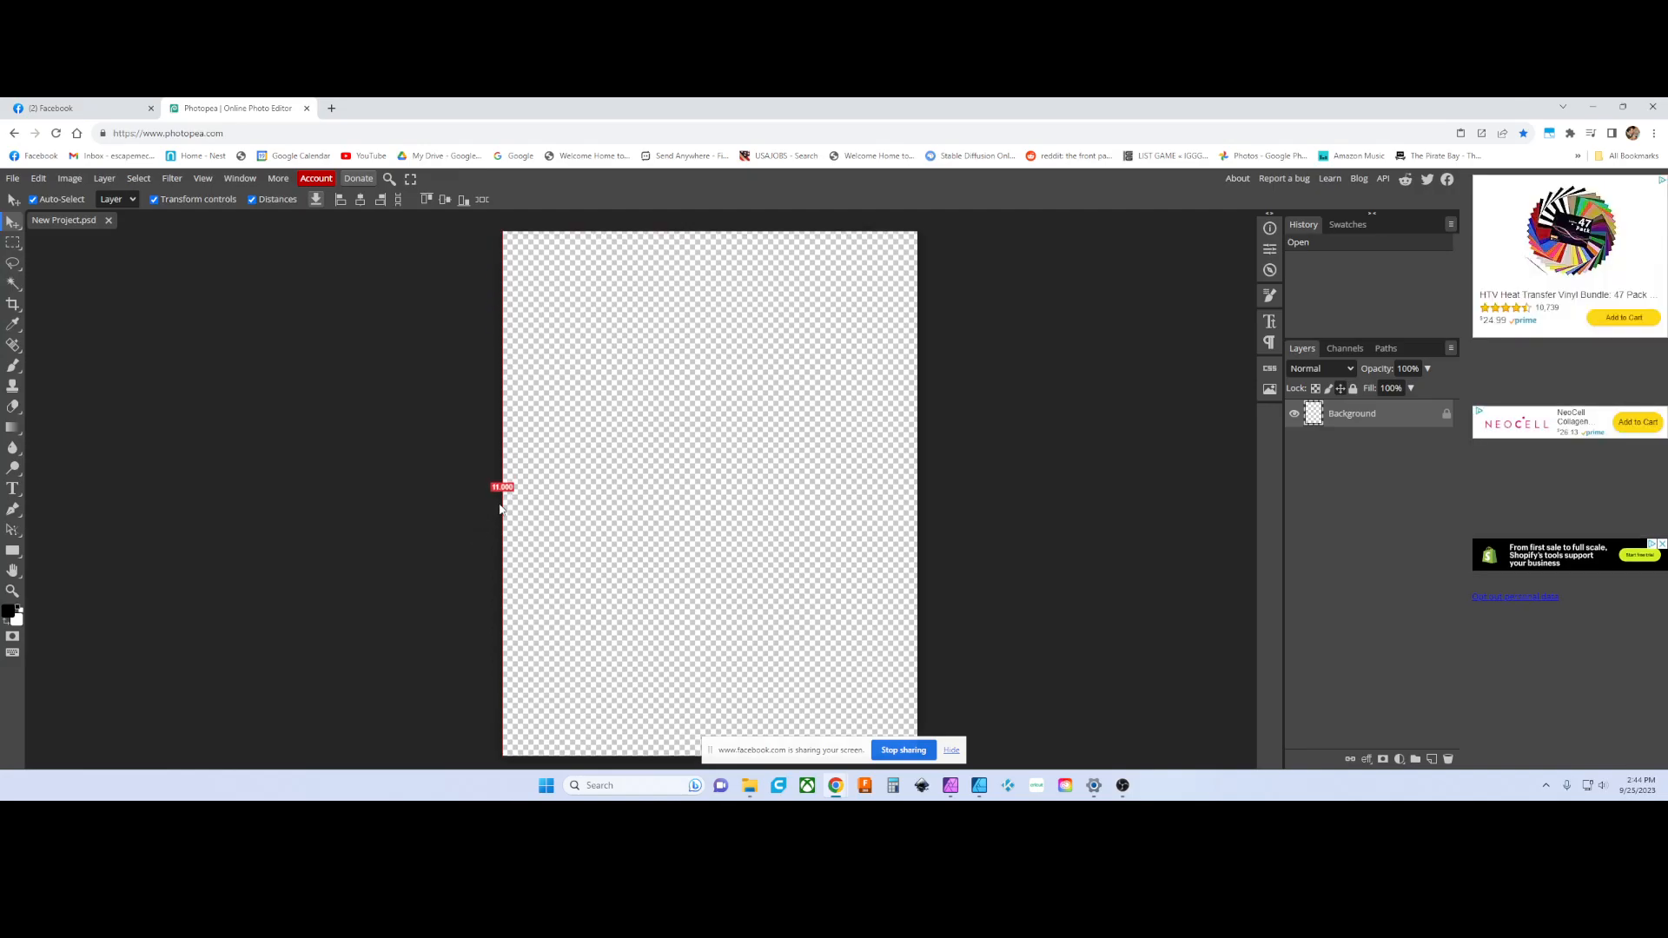
{"action": "left_click_drag", "start_coordinate": [482, 498], "coordinate": [531, 501]}
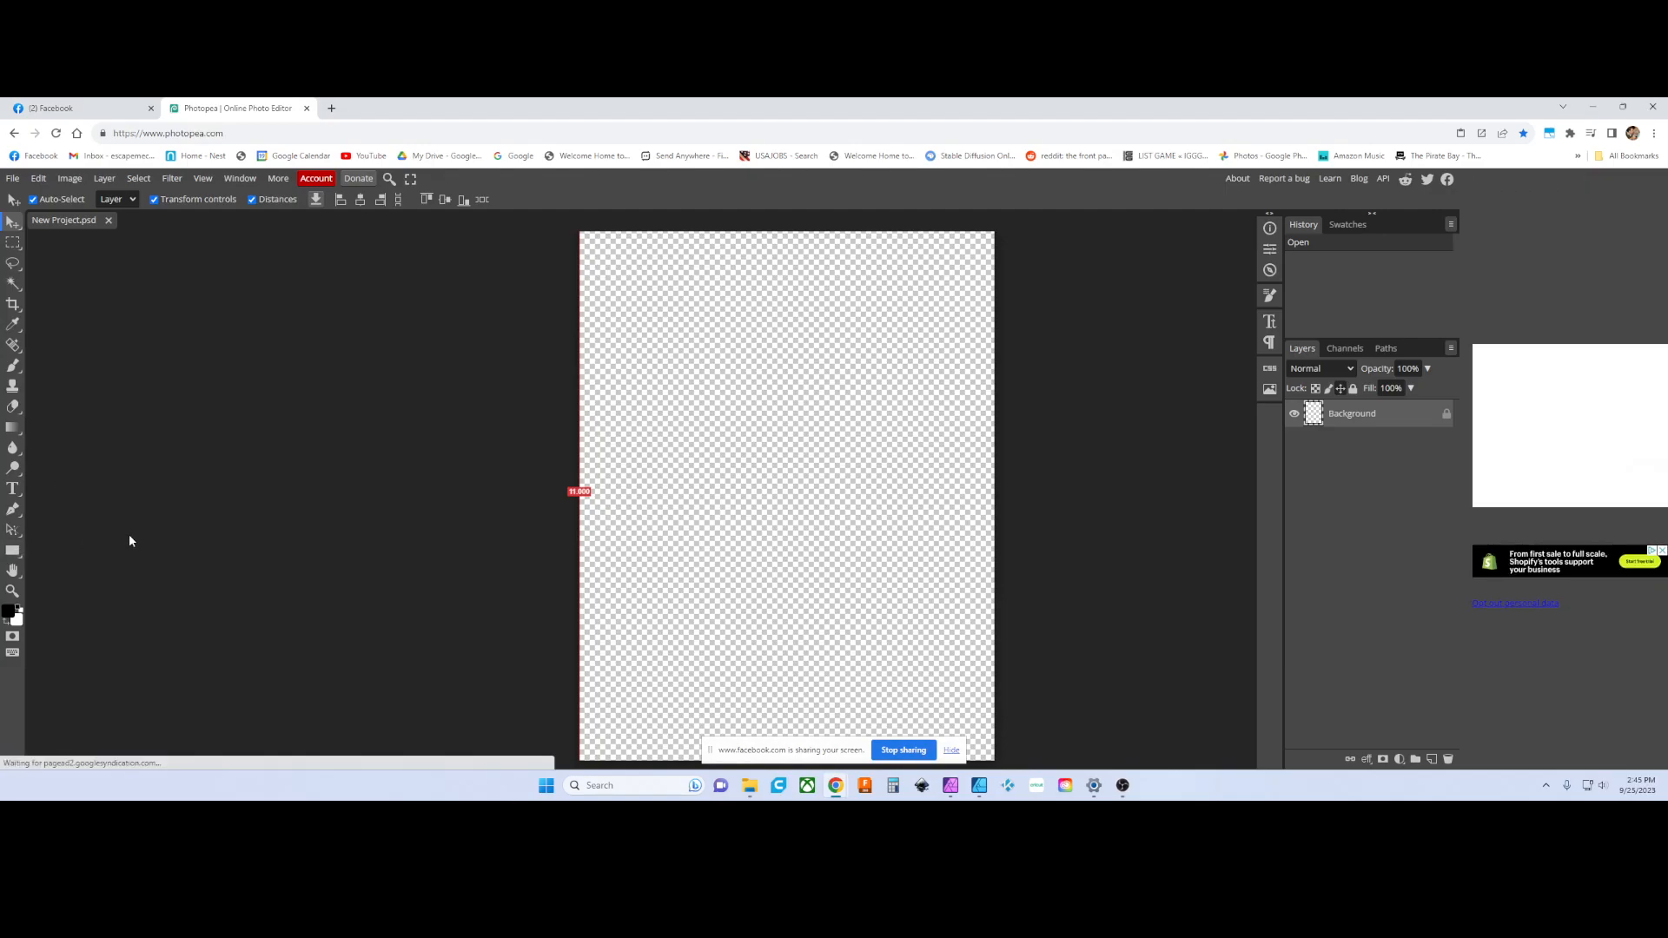
{"action": "left_click", "coordinate": [17, 554]}
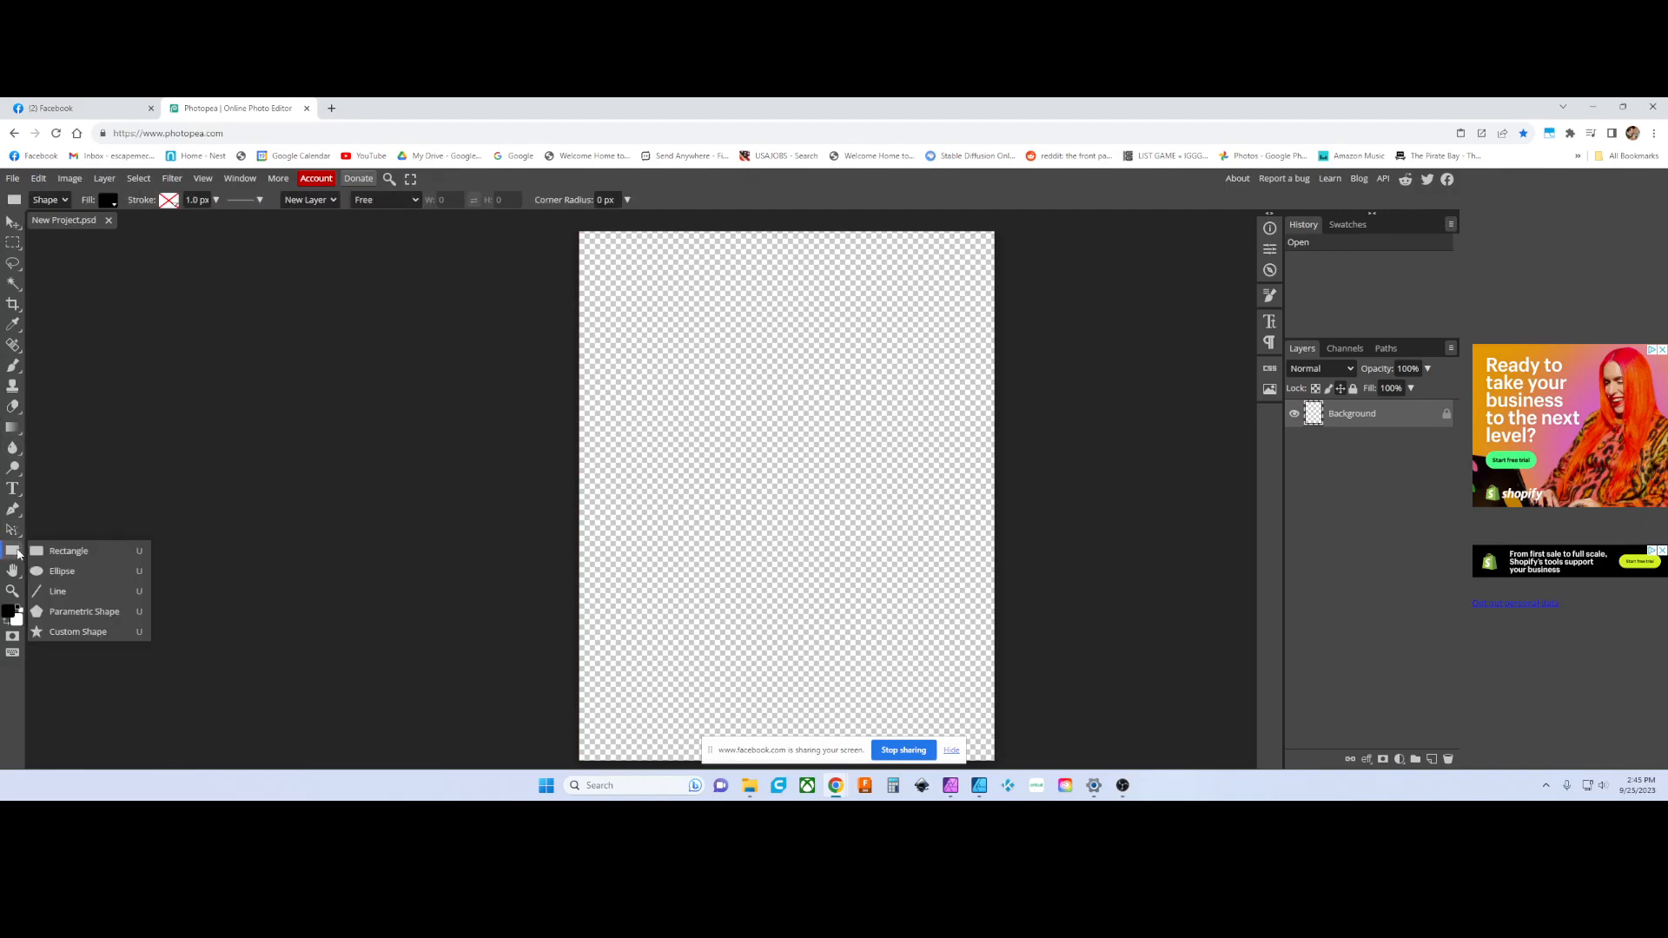
{"action": "left_click", "coordinate": [85, 629]}
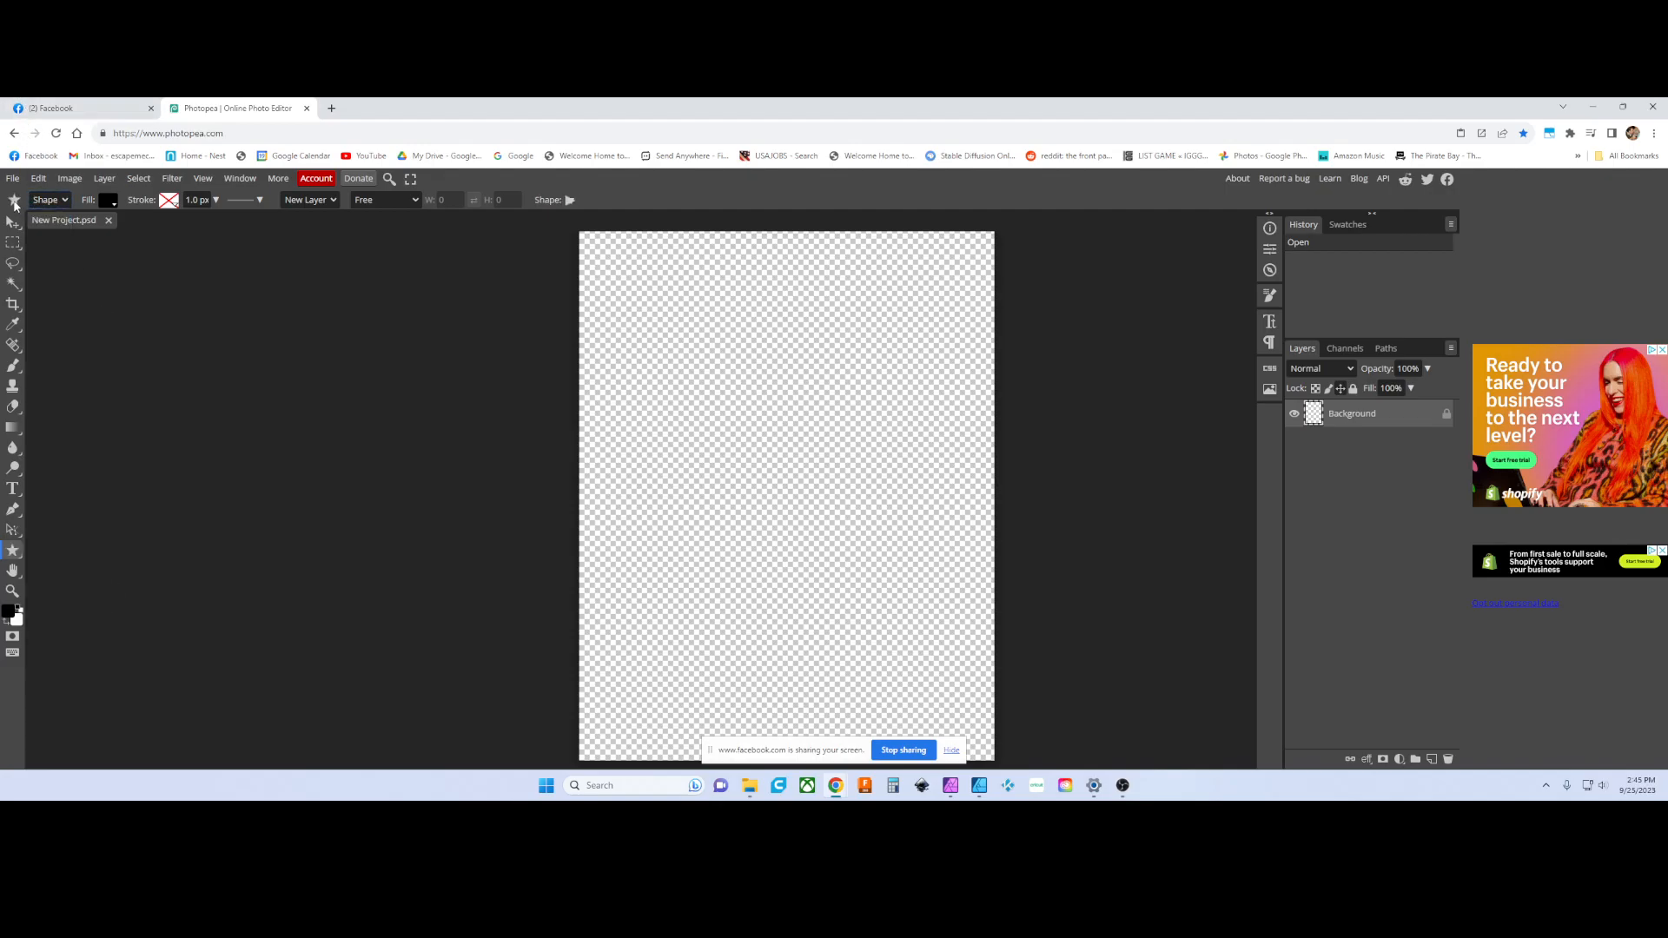
{"action": "left_click", "coordinate": [14, 203]}
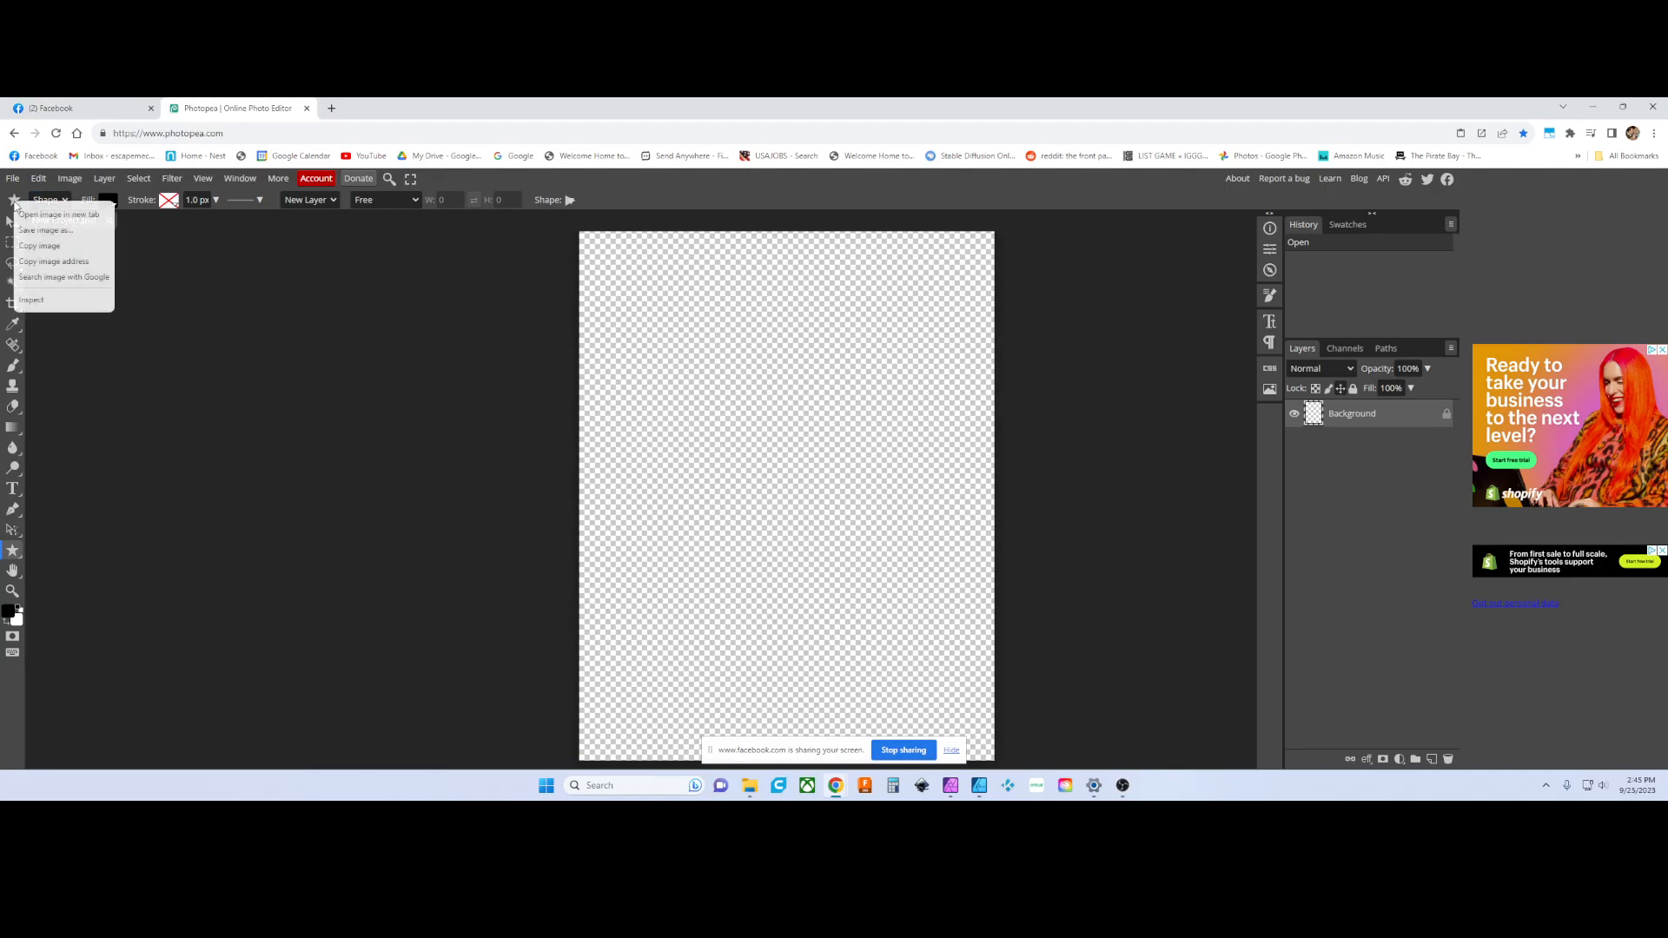
{"action": "left_click", "coordinate": [108, 408]}
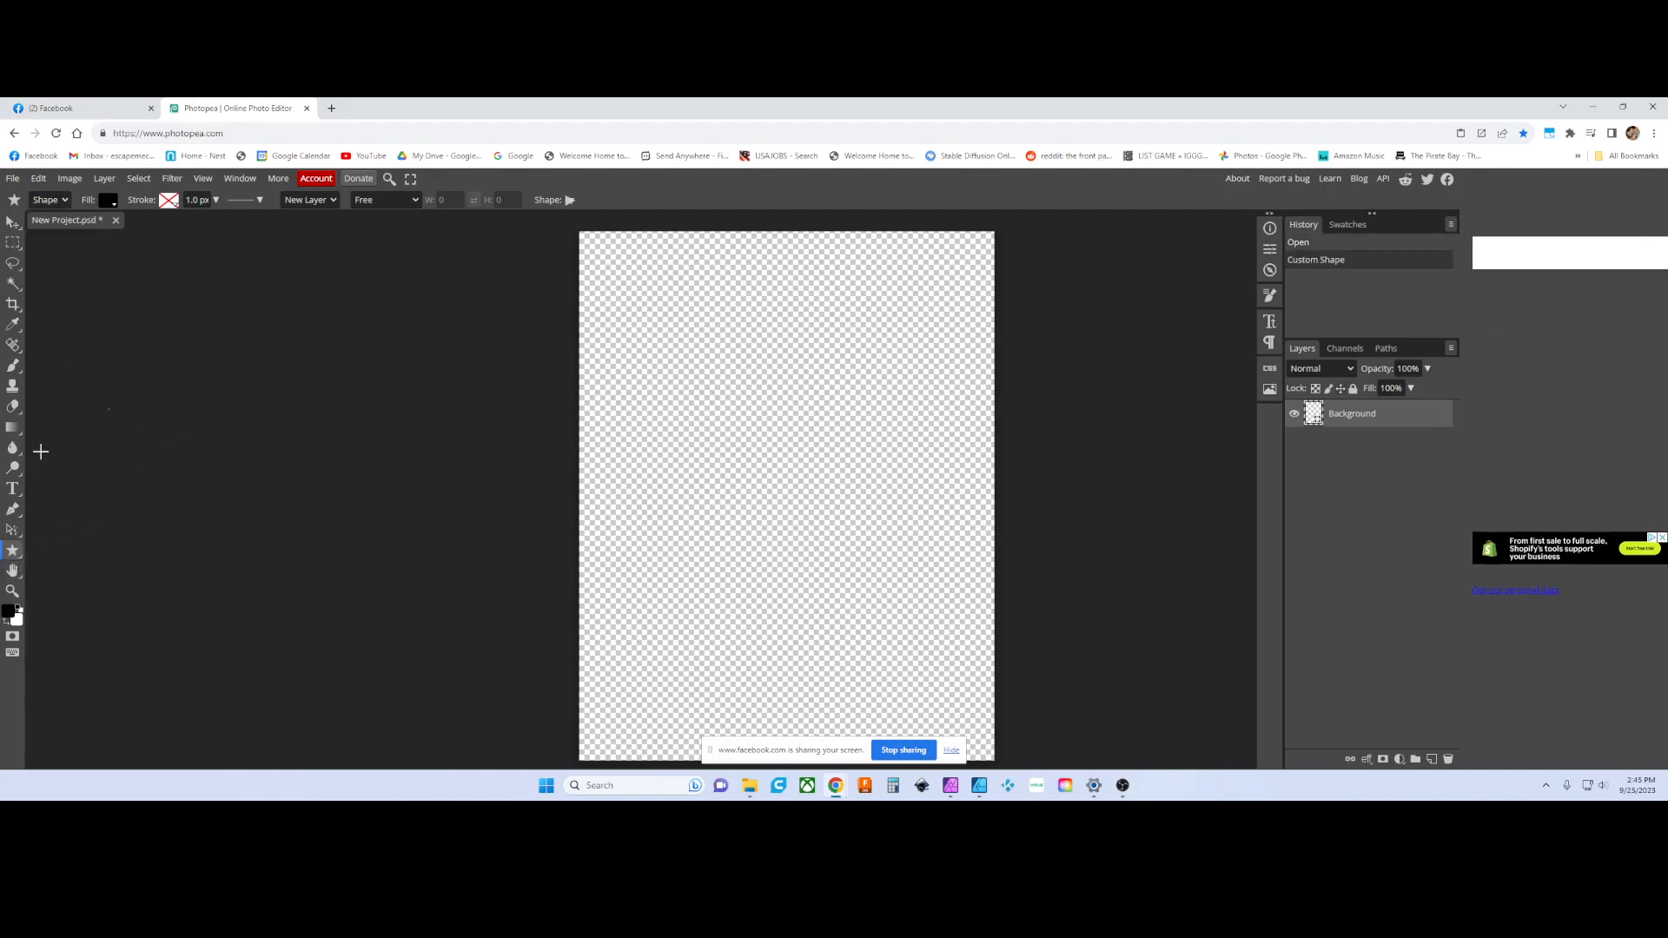
{"action": "right_click", "coordinate": [13, 551]}
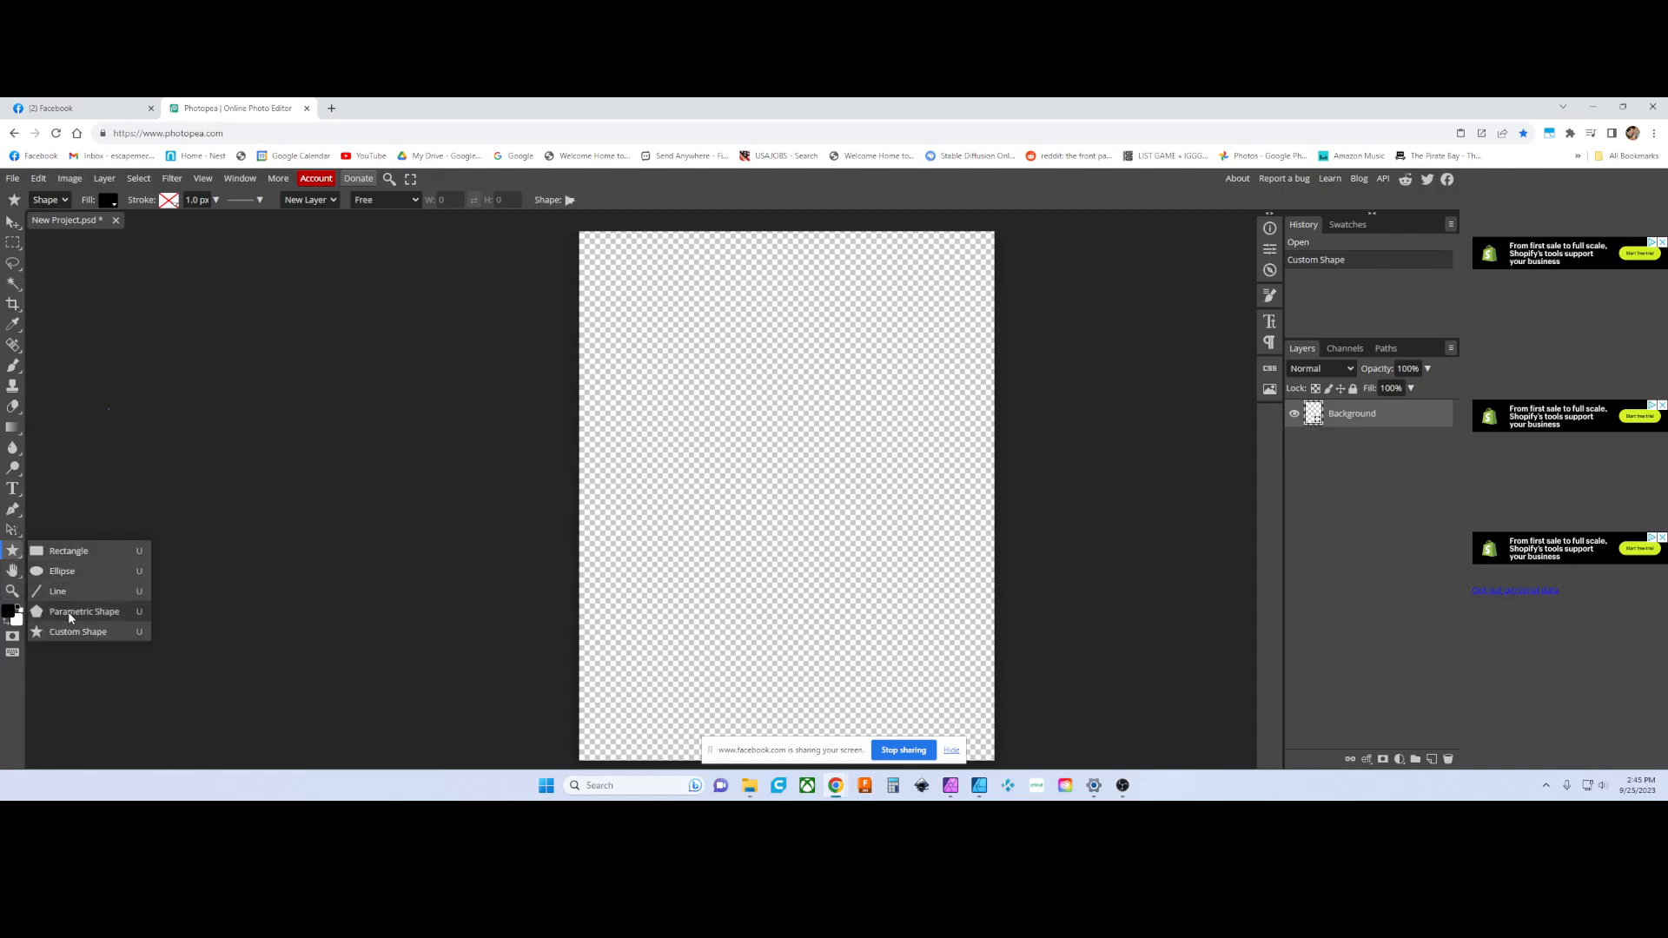
{"action": "left_click", "coordinate": [70, 612]}
{"action": "right_click", "coordinate": [22, 560]}
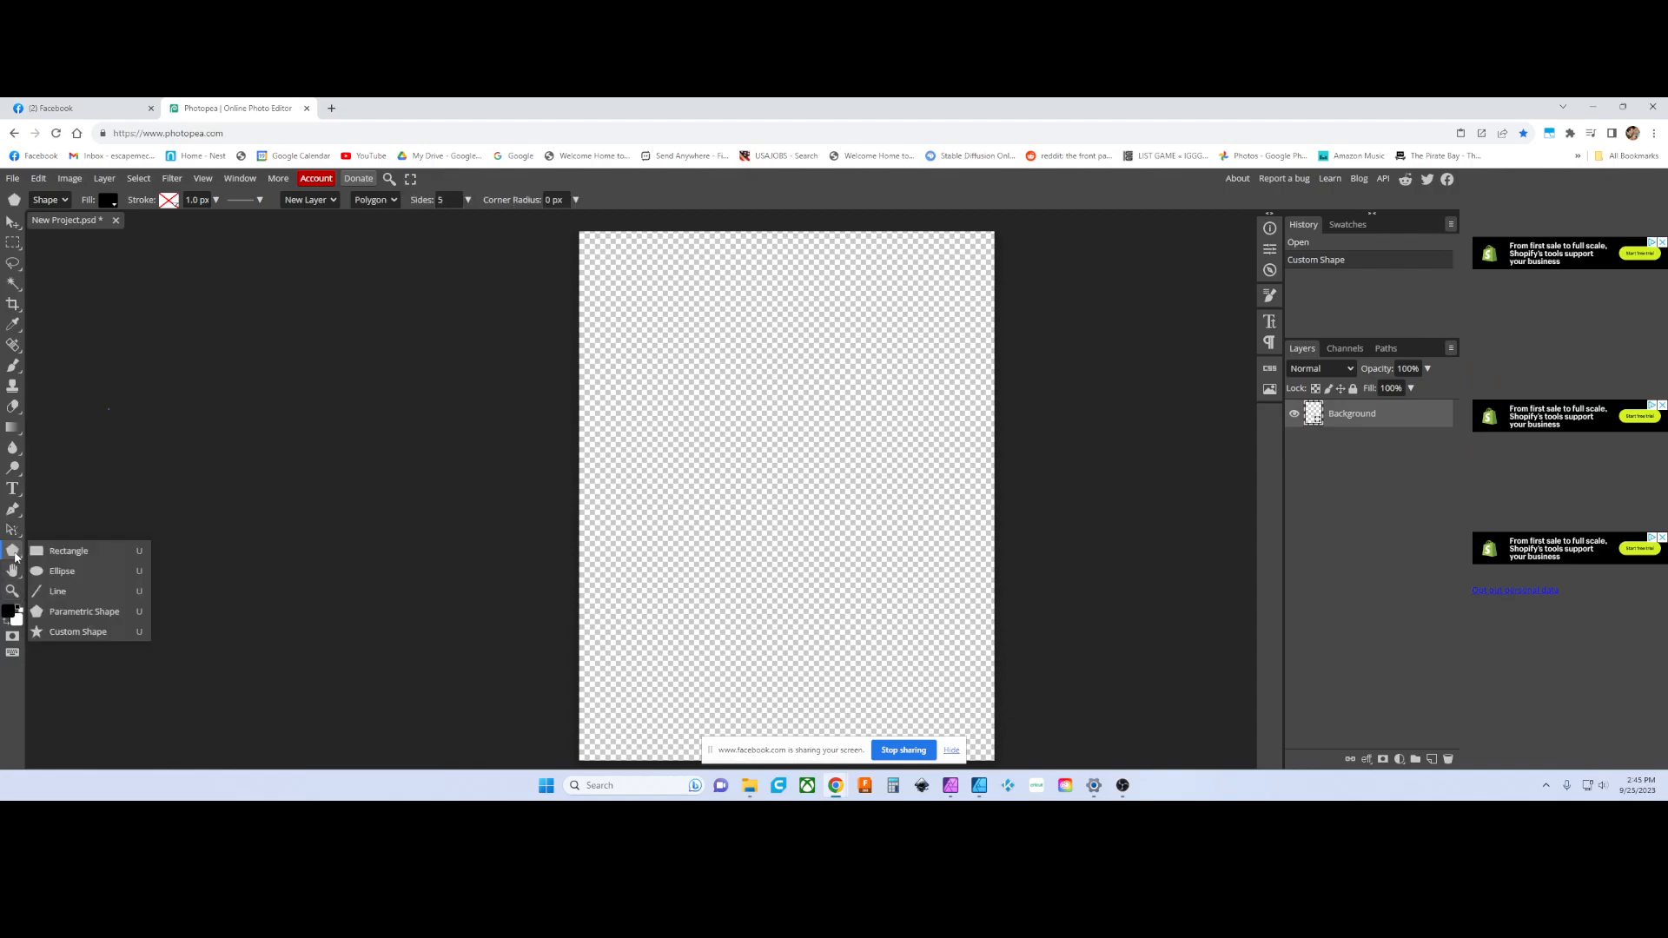
{"action": "left_click", "coordinate": [52, 629]}
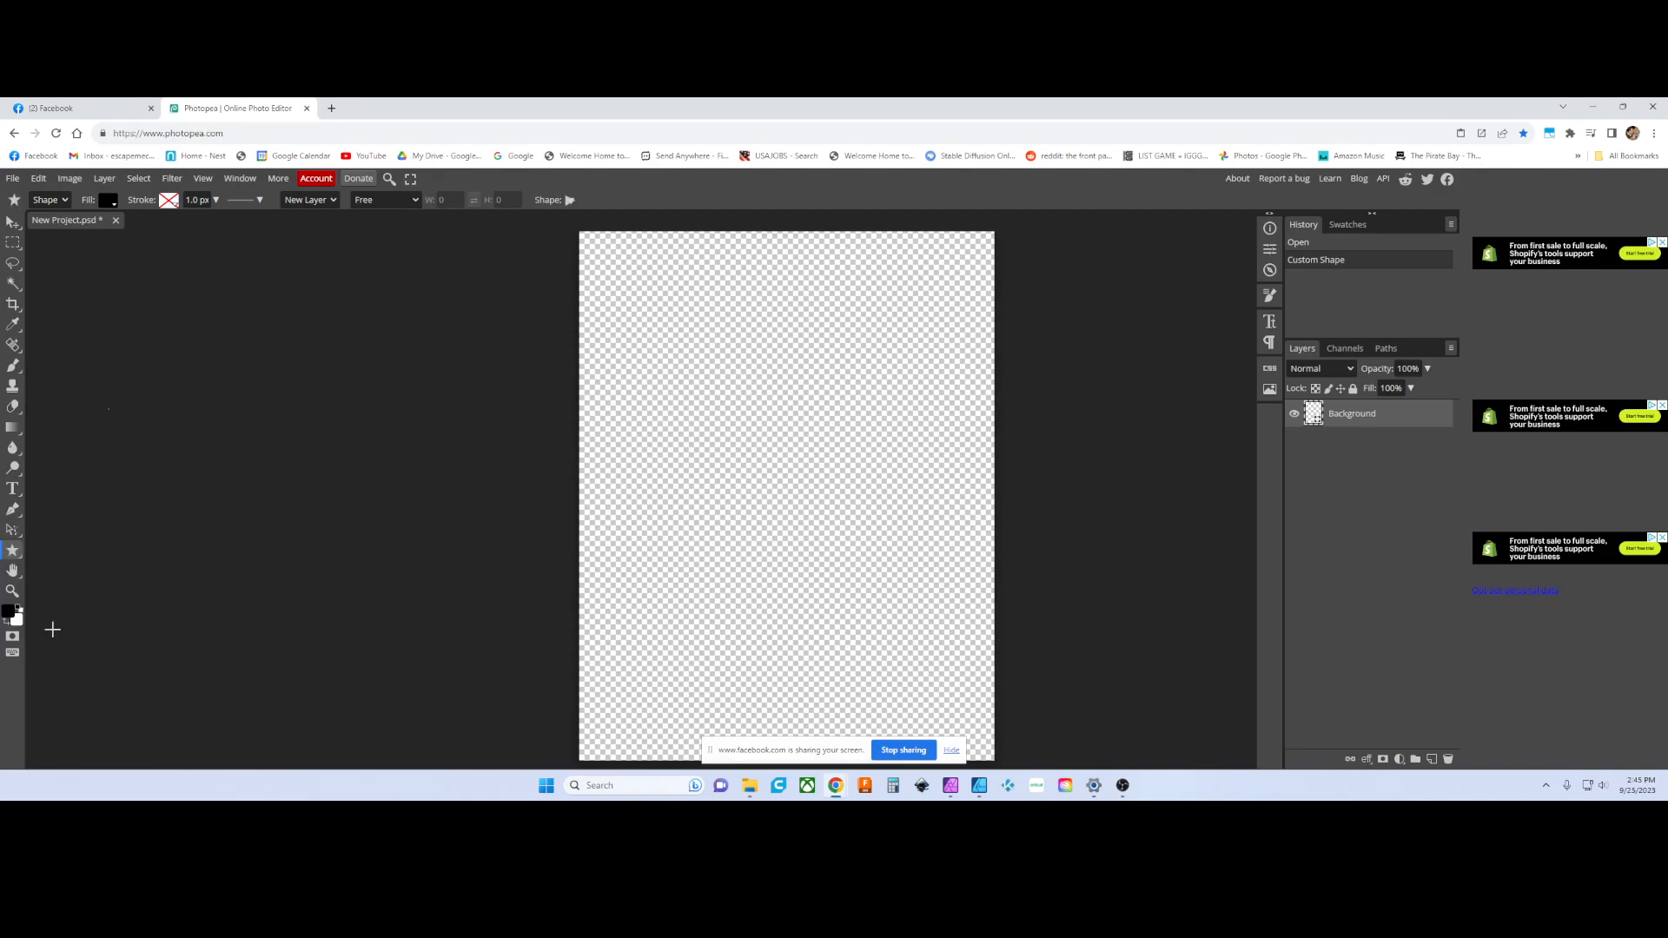
- Search the custom shape library for "tear"
{"action": "left_click", "coordinate": [335, 208]}
{"action": "left_click", "coordinate": [333, 208]}
{"action": "left_click", "coordinate": [395, 204]}
{"action": "left_click", "coordinate": [395, 204]}
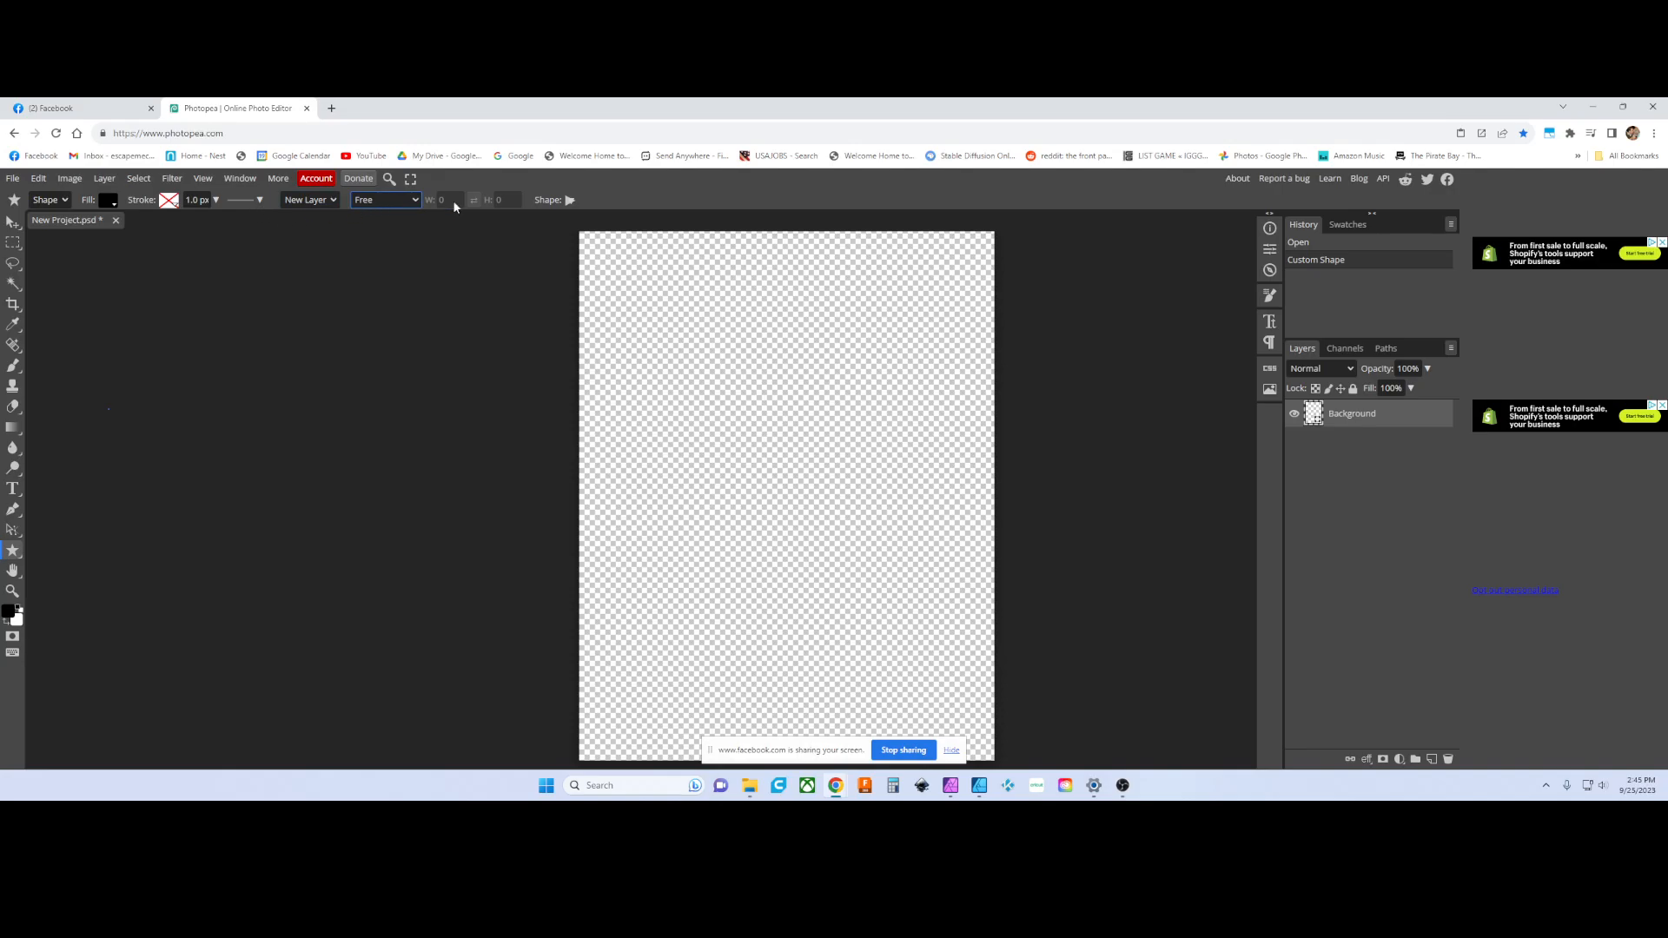
{"action": "left_click", "coordinate": [570, 200]}
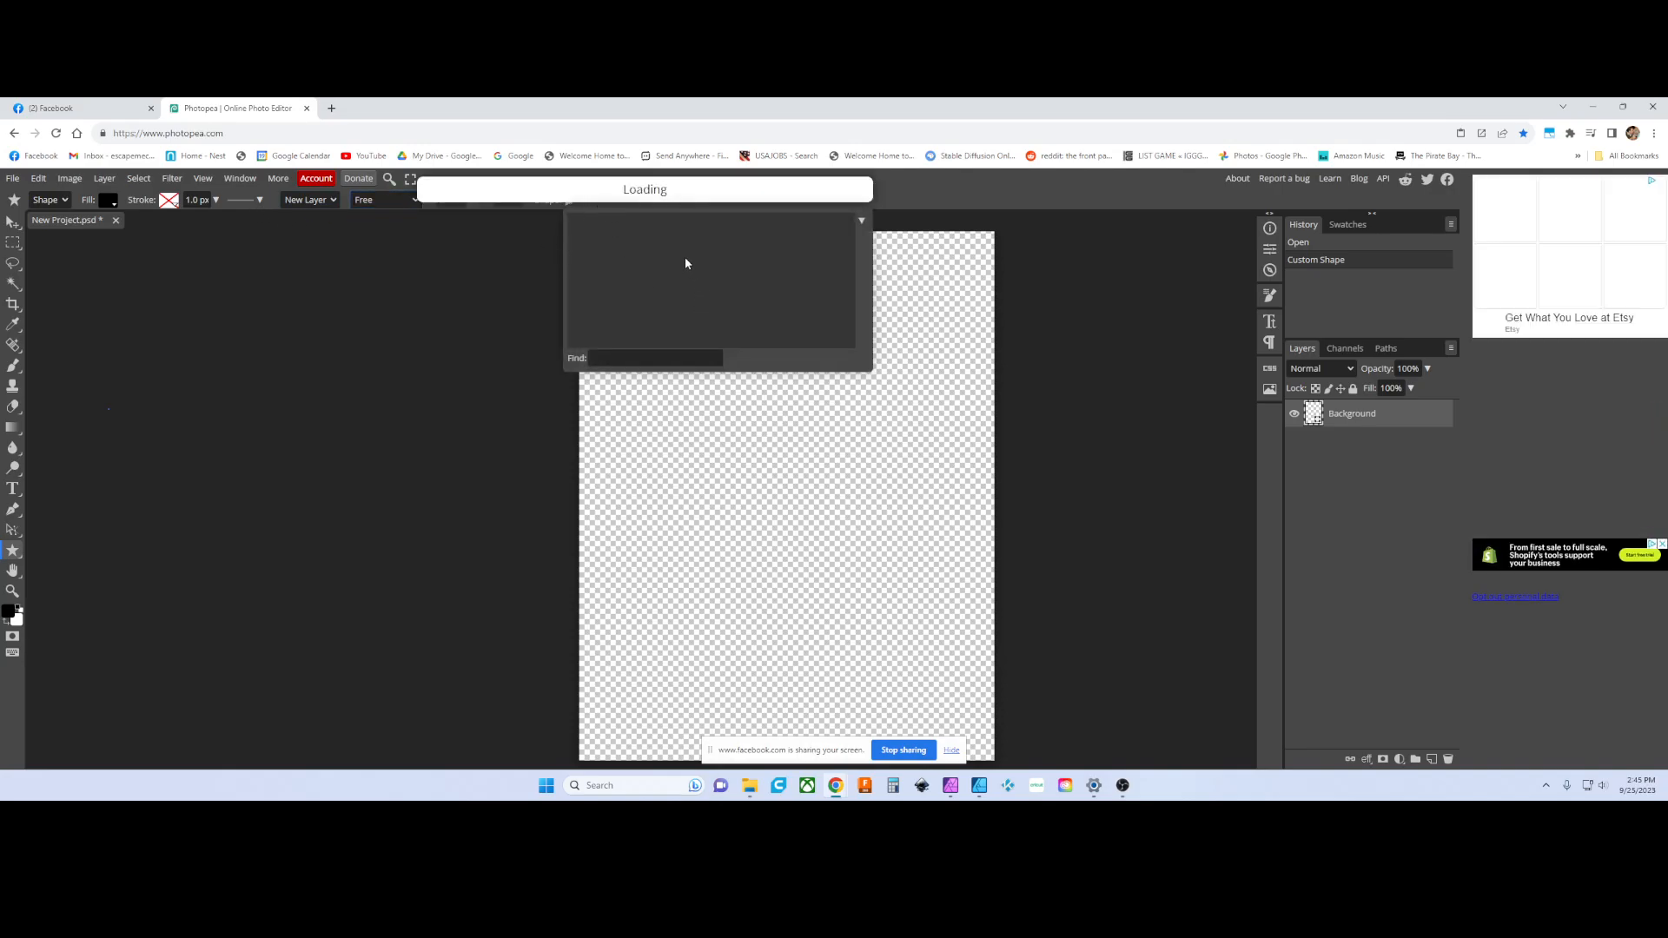
{"action": "left_click", "coordinate": [622, 357]}
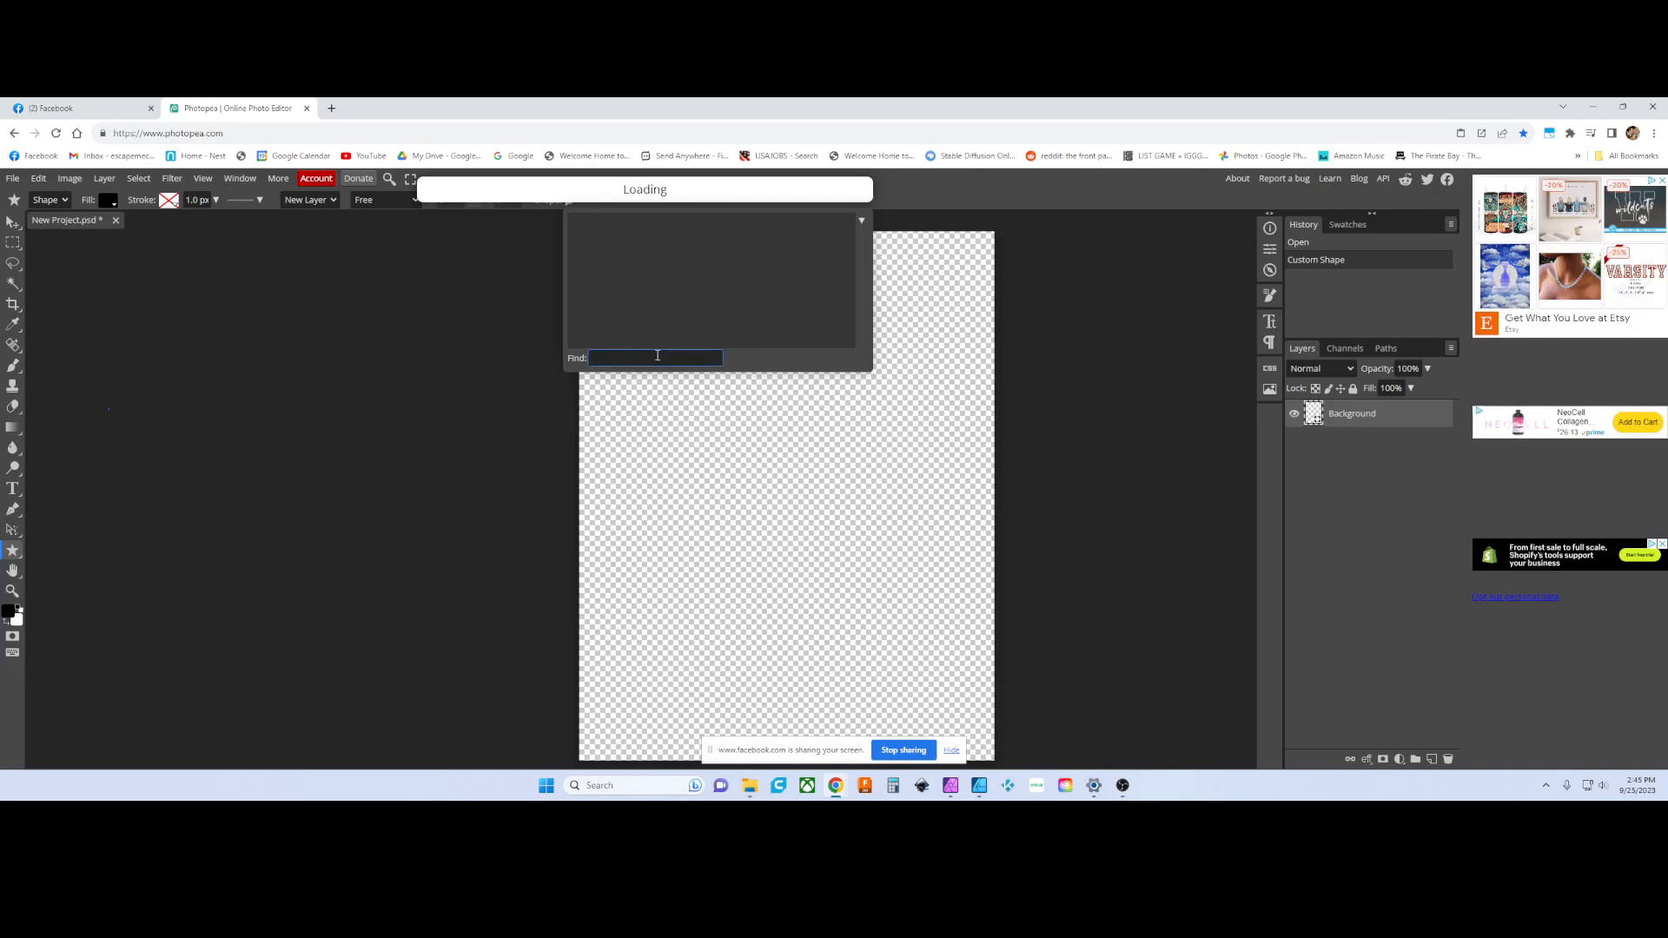
{"action": "type", "text": "tear"}
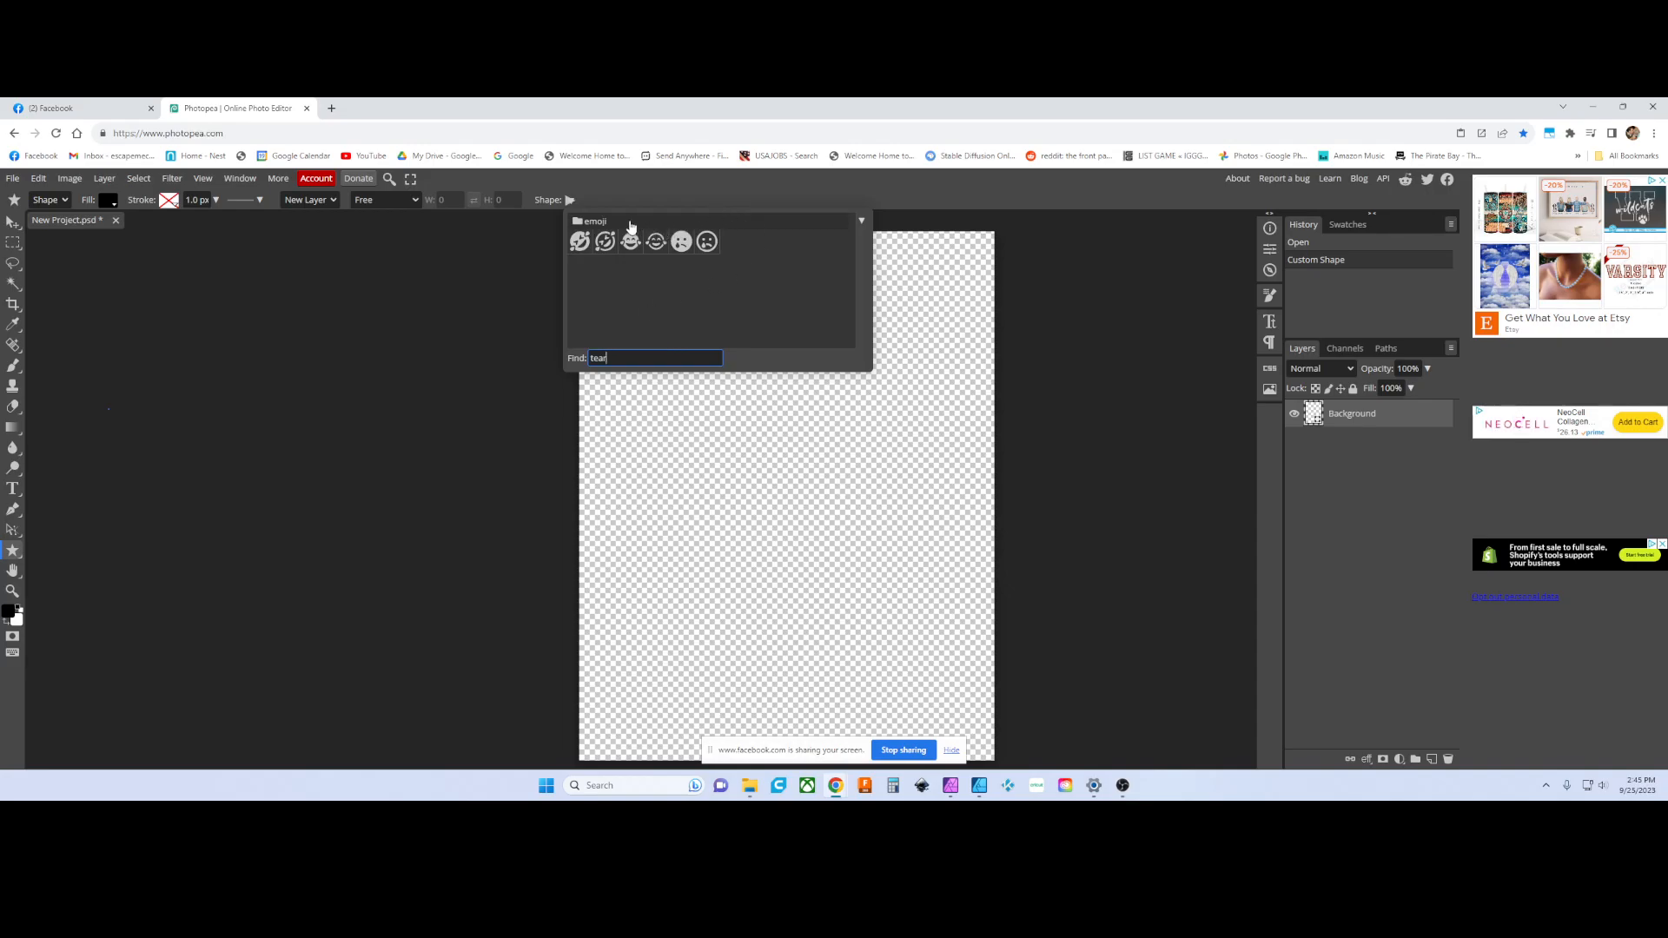
- Search the custom shape library for "heart" and choose the solid heart from the shapes group
{"action": "left_click", "coordinate": [571, 200]}
{"action": "left_click_drag", "start_coordinate": [639, 356], "coordinate": [570, 368]}
{"action": "type", "text": "hea"}
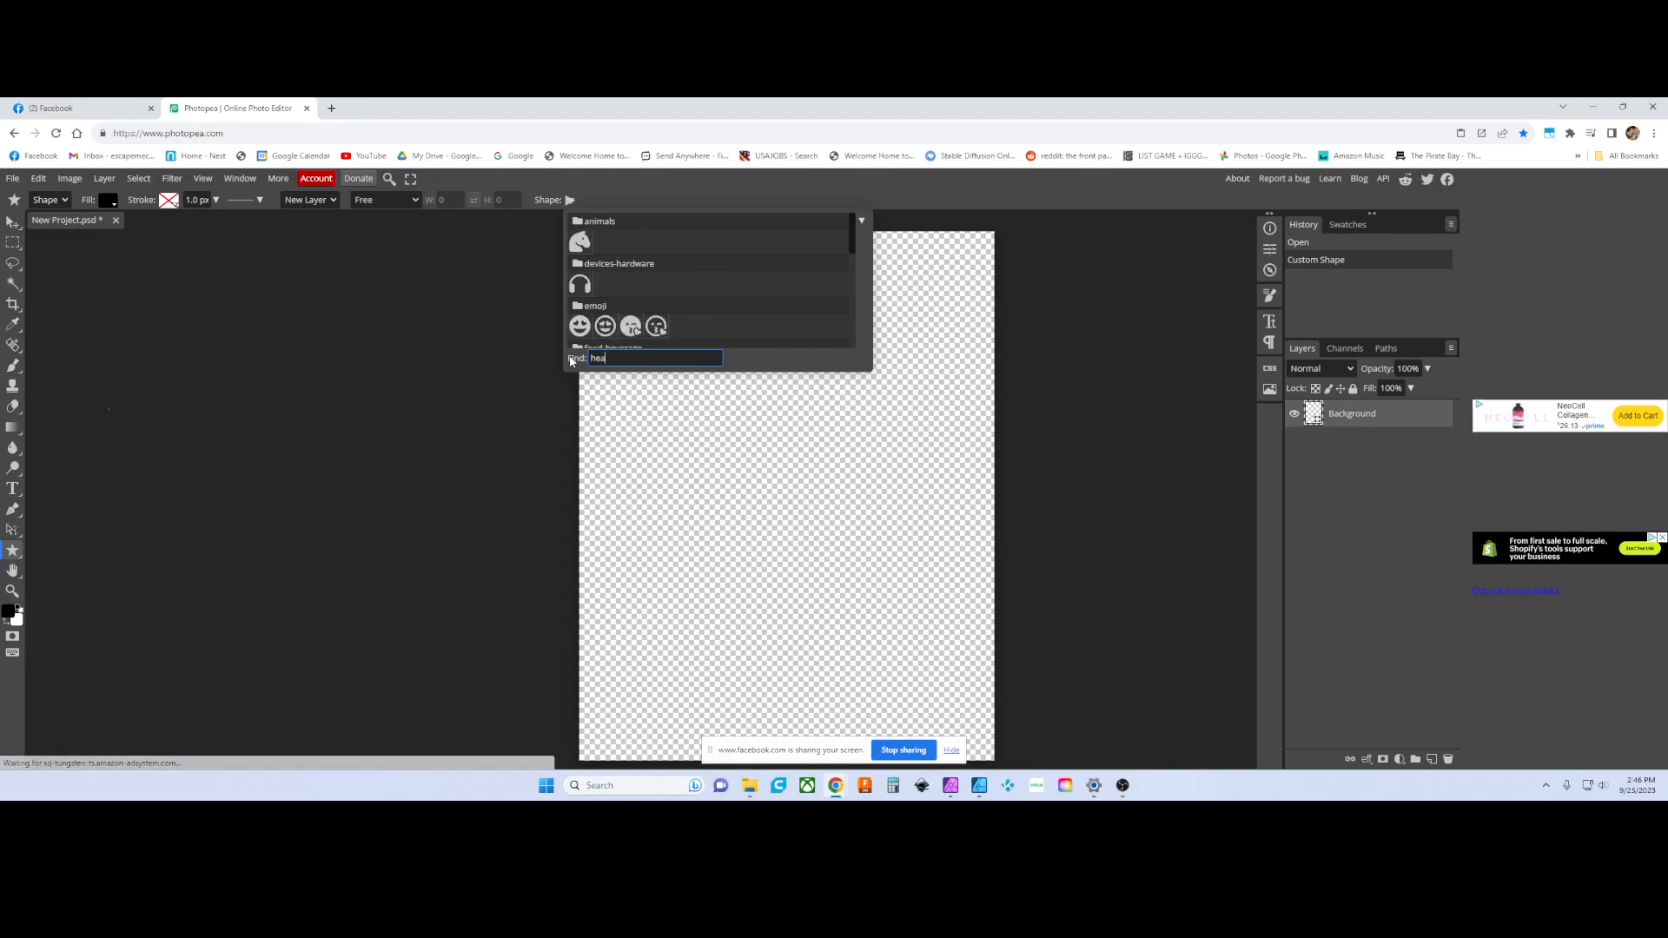
{"action": "type", "text": "rt"}
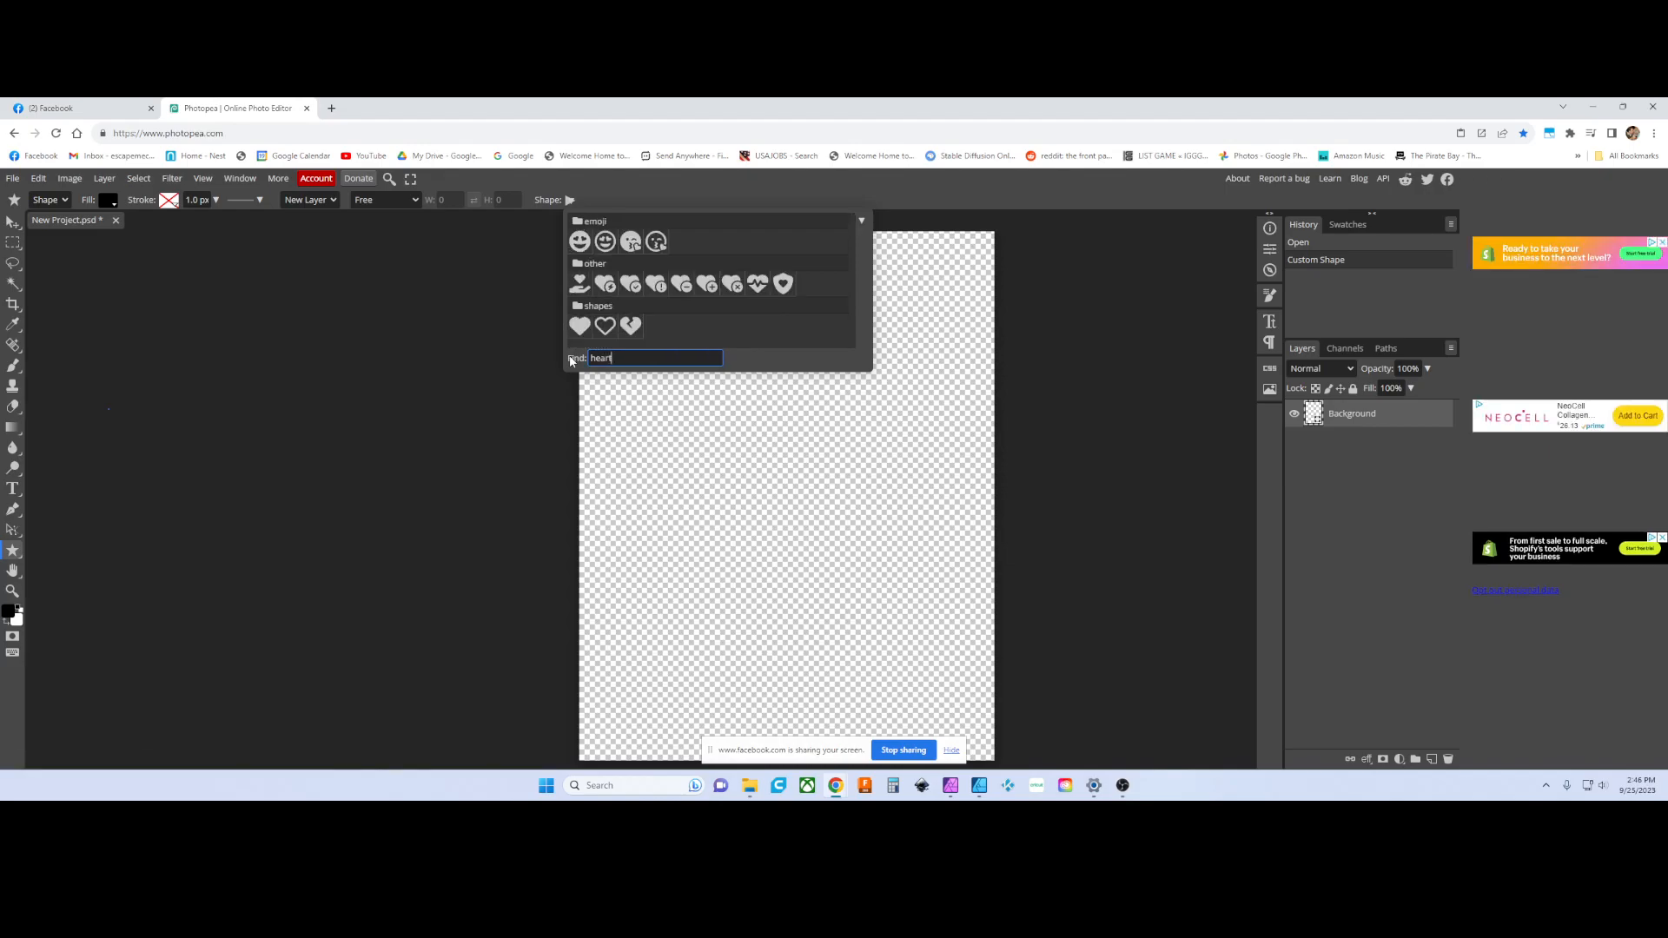
{"action": "left_click", "coordinate": [580, 326]}
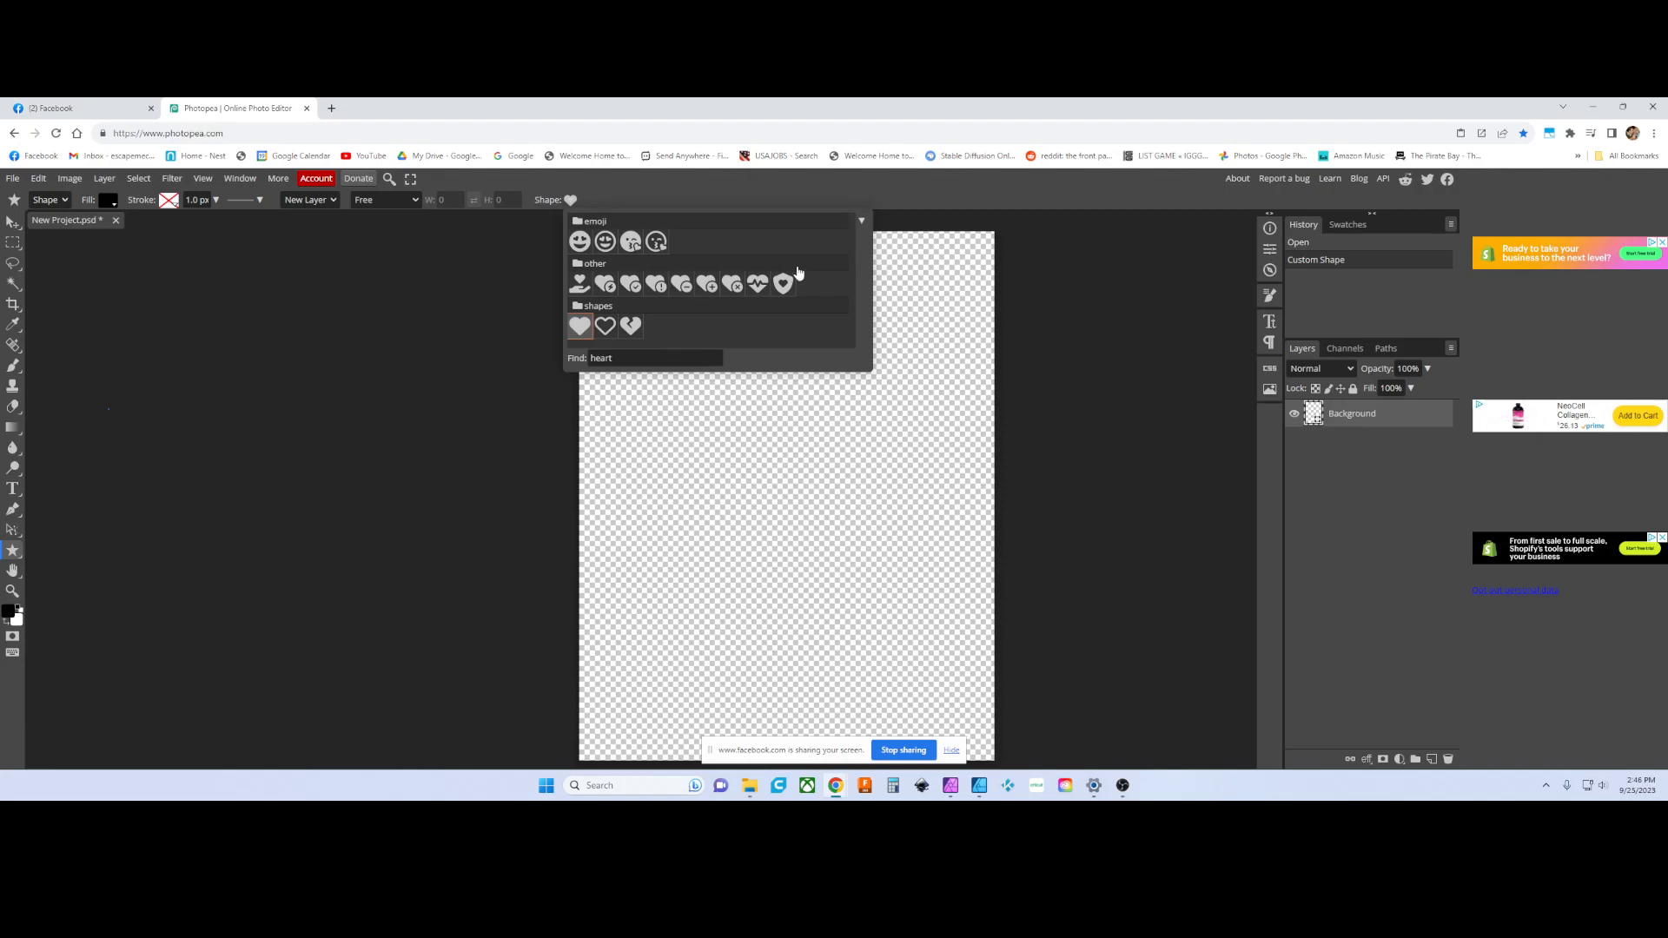
{"action": "right_click", "coordinate": [582, 327]}
{"action": "left_click", "coordinate": [582, 328]}
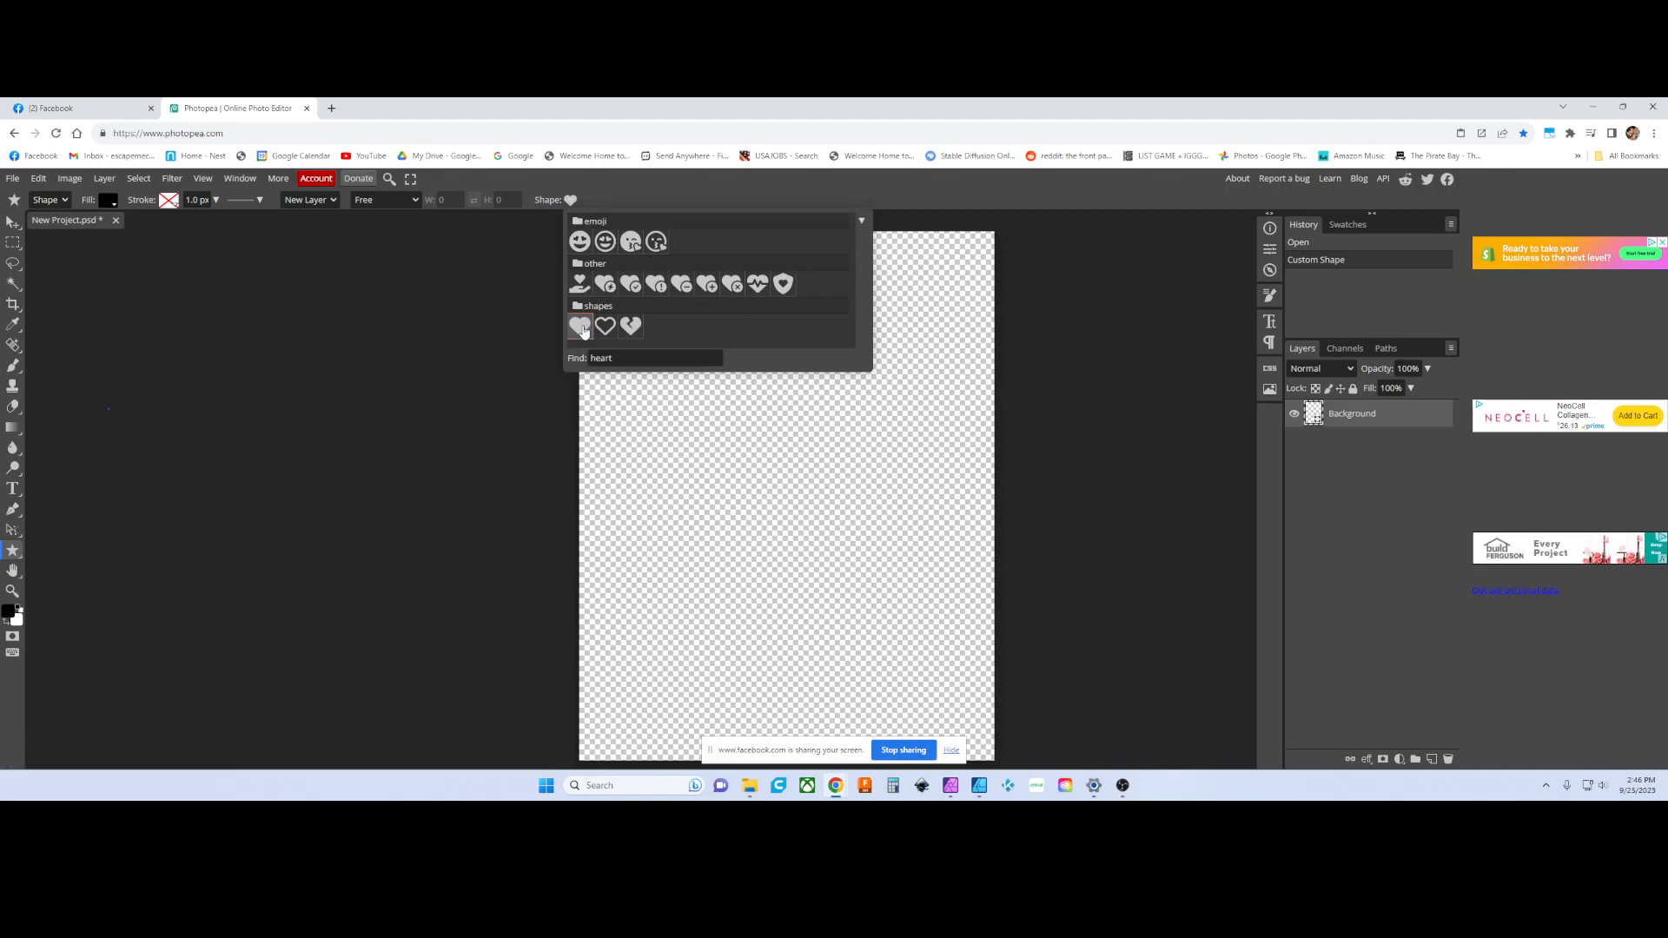
{"action": "left_click_drag", "start_coordinate": [740, 470], "coordinate": [741, 470]}
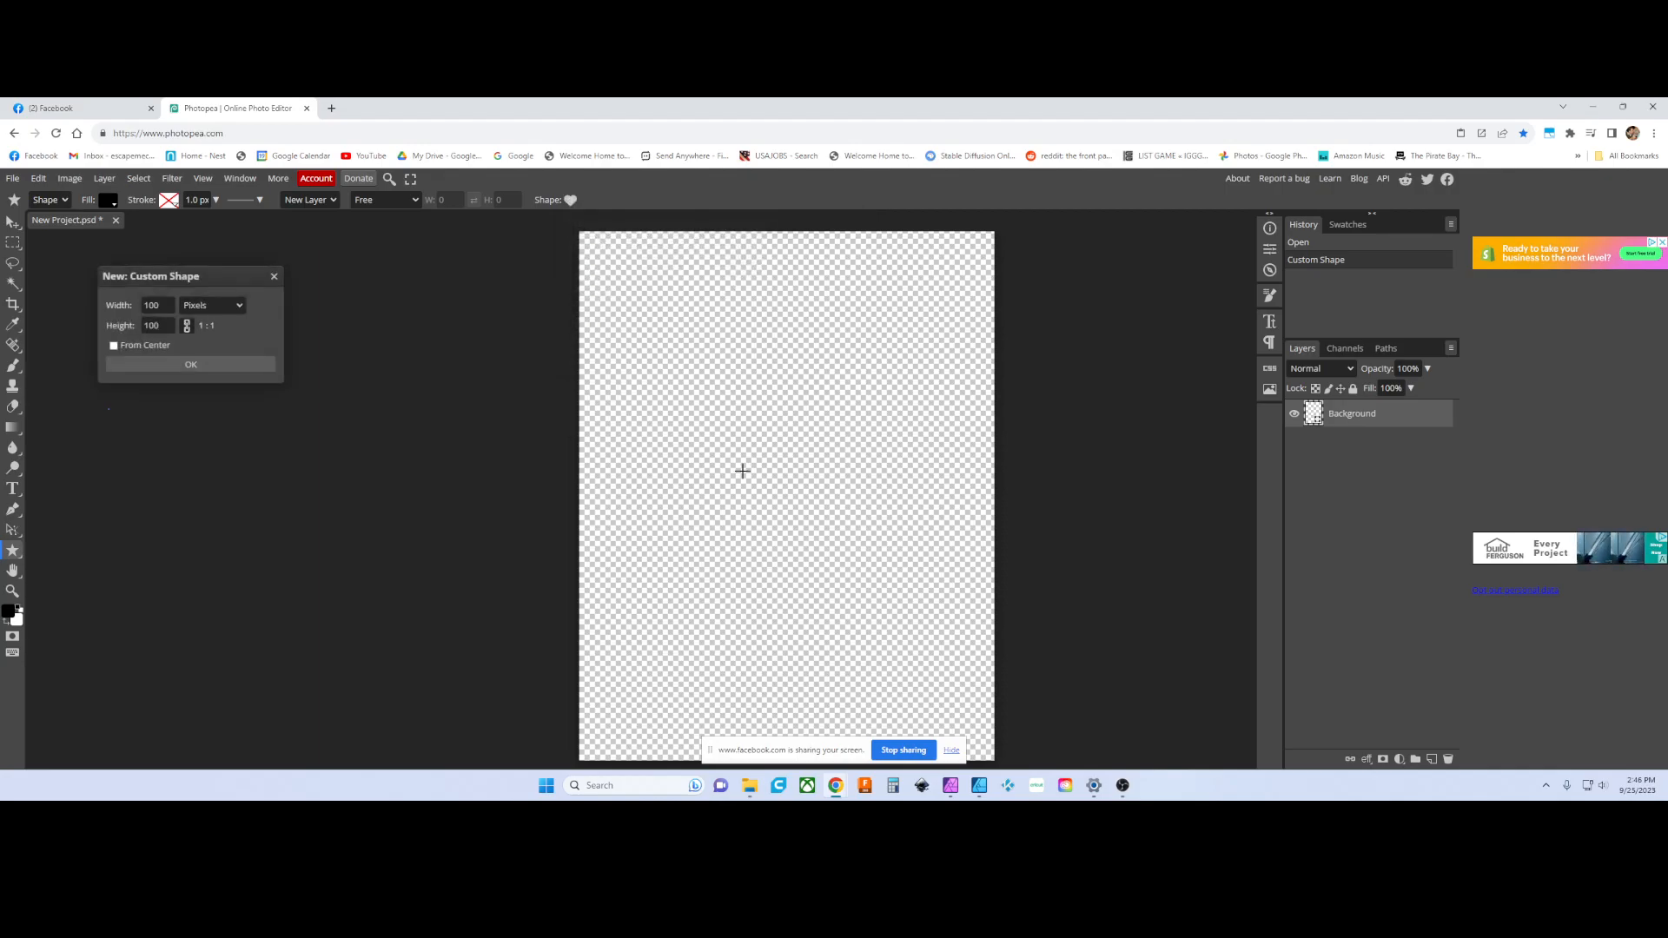
{"action": "left_click", "coordinate": [273, 278]}
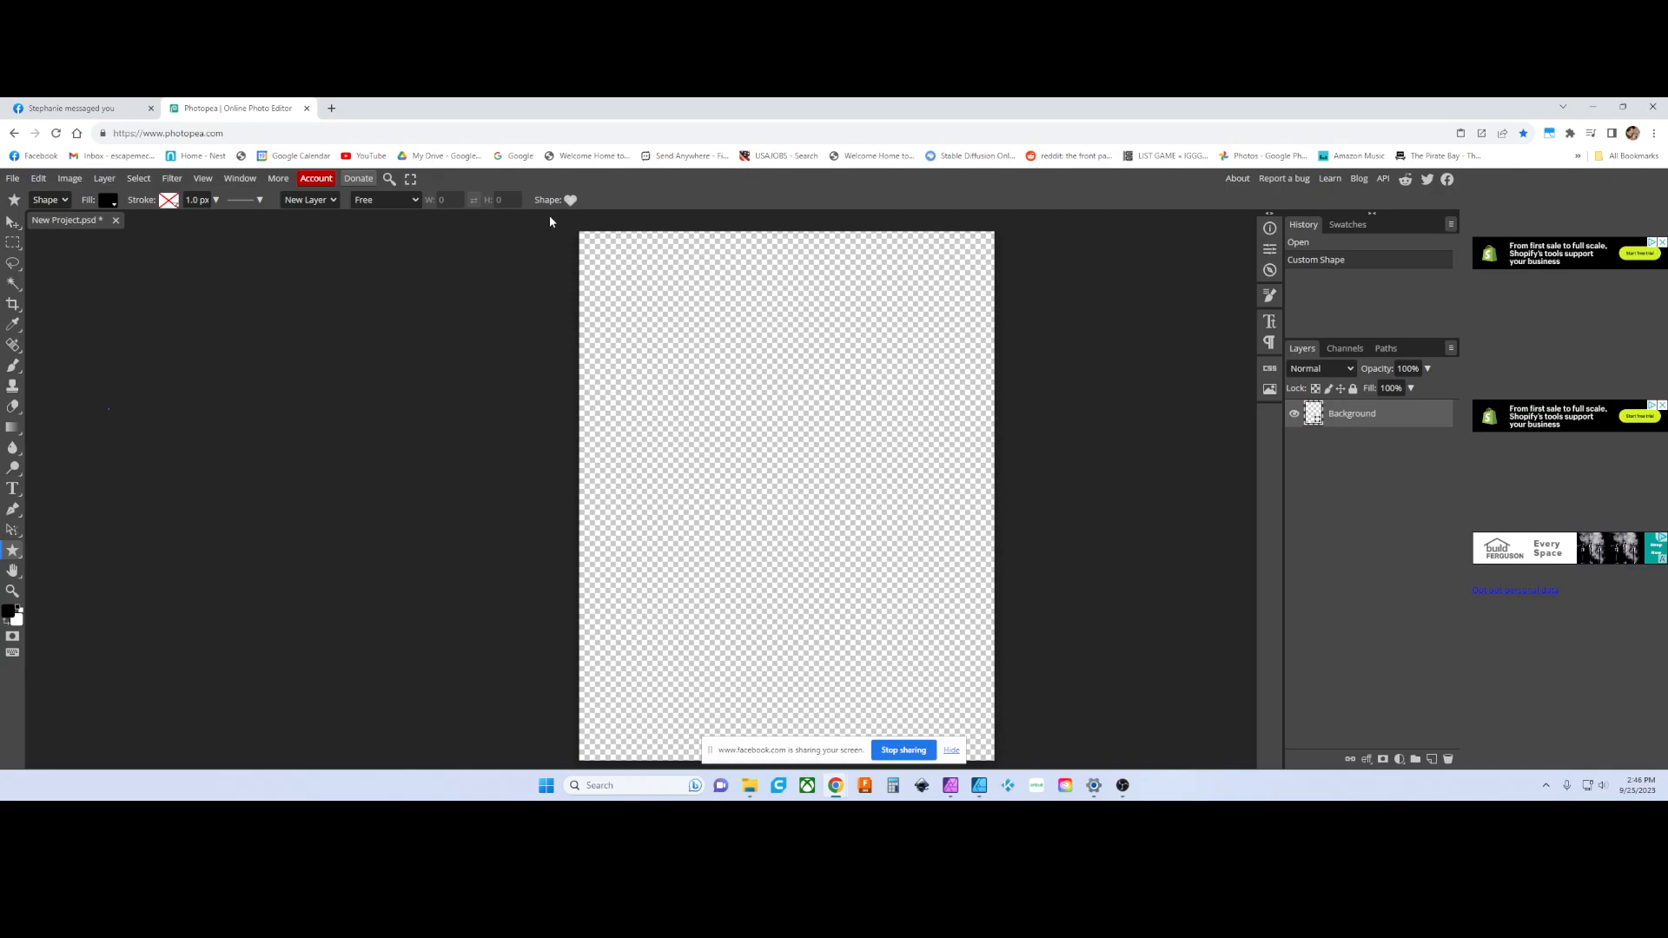
- Place a solid heart in the upper-left area of the page, 1 inch wide with 1:1 linked proportions
{"action": "left_click", "coordinate": [569, 201]}
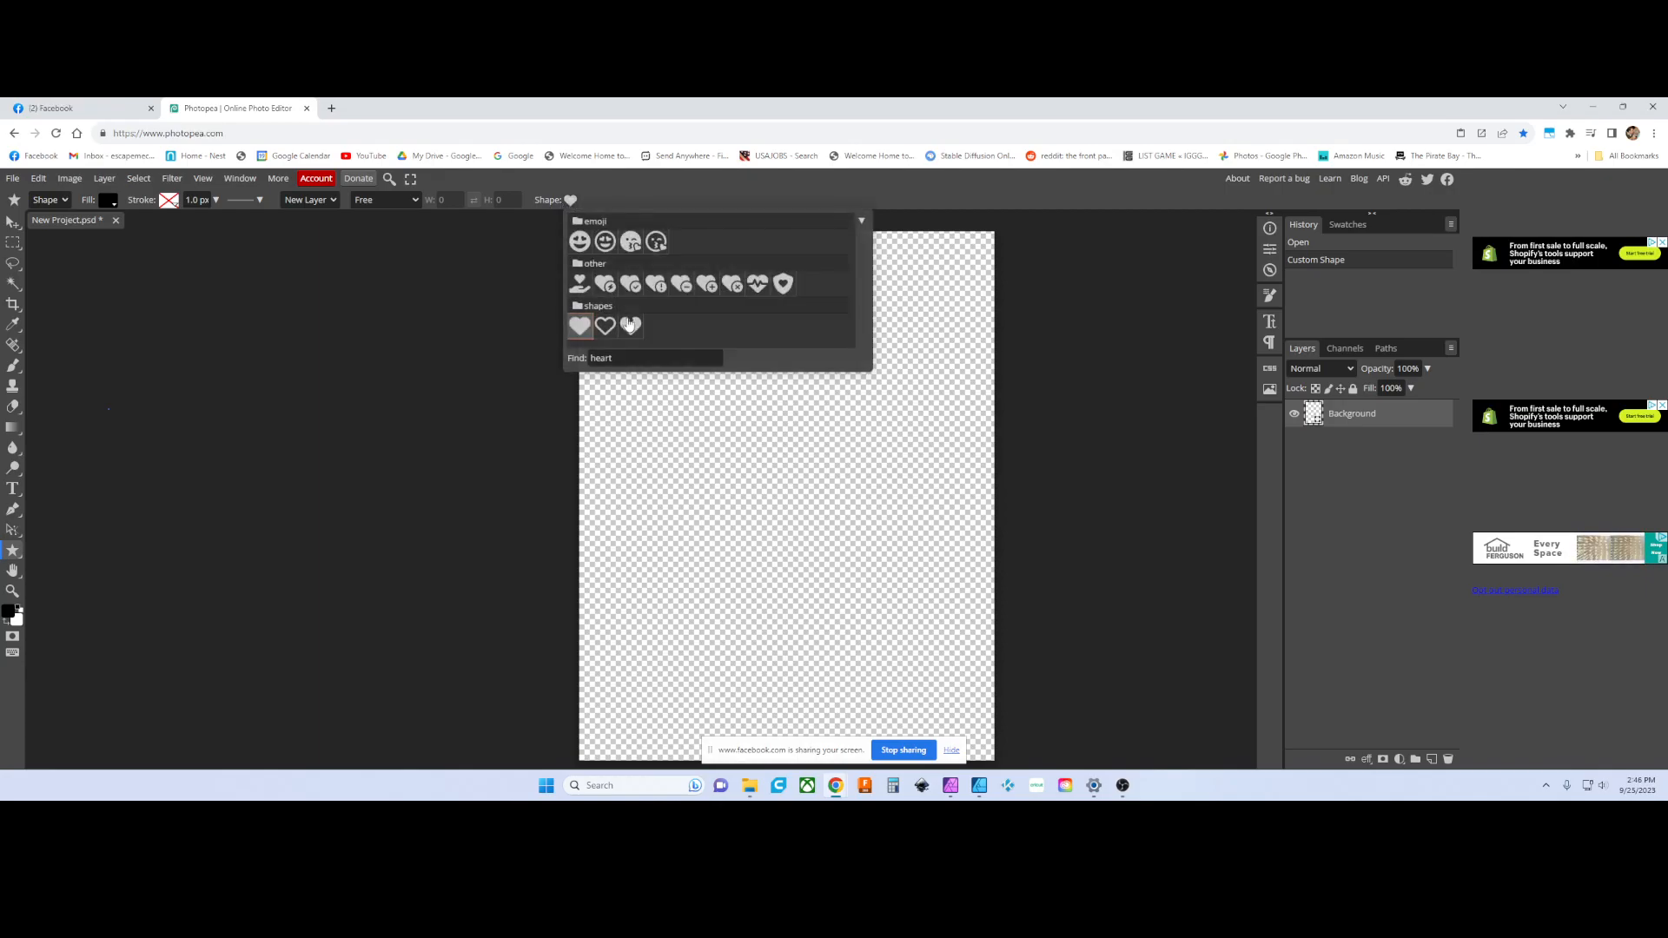
{"action": "left_click", "coordinate": [650, 400]}
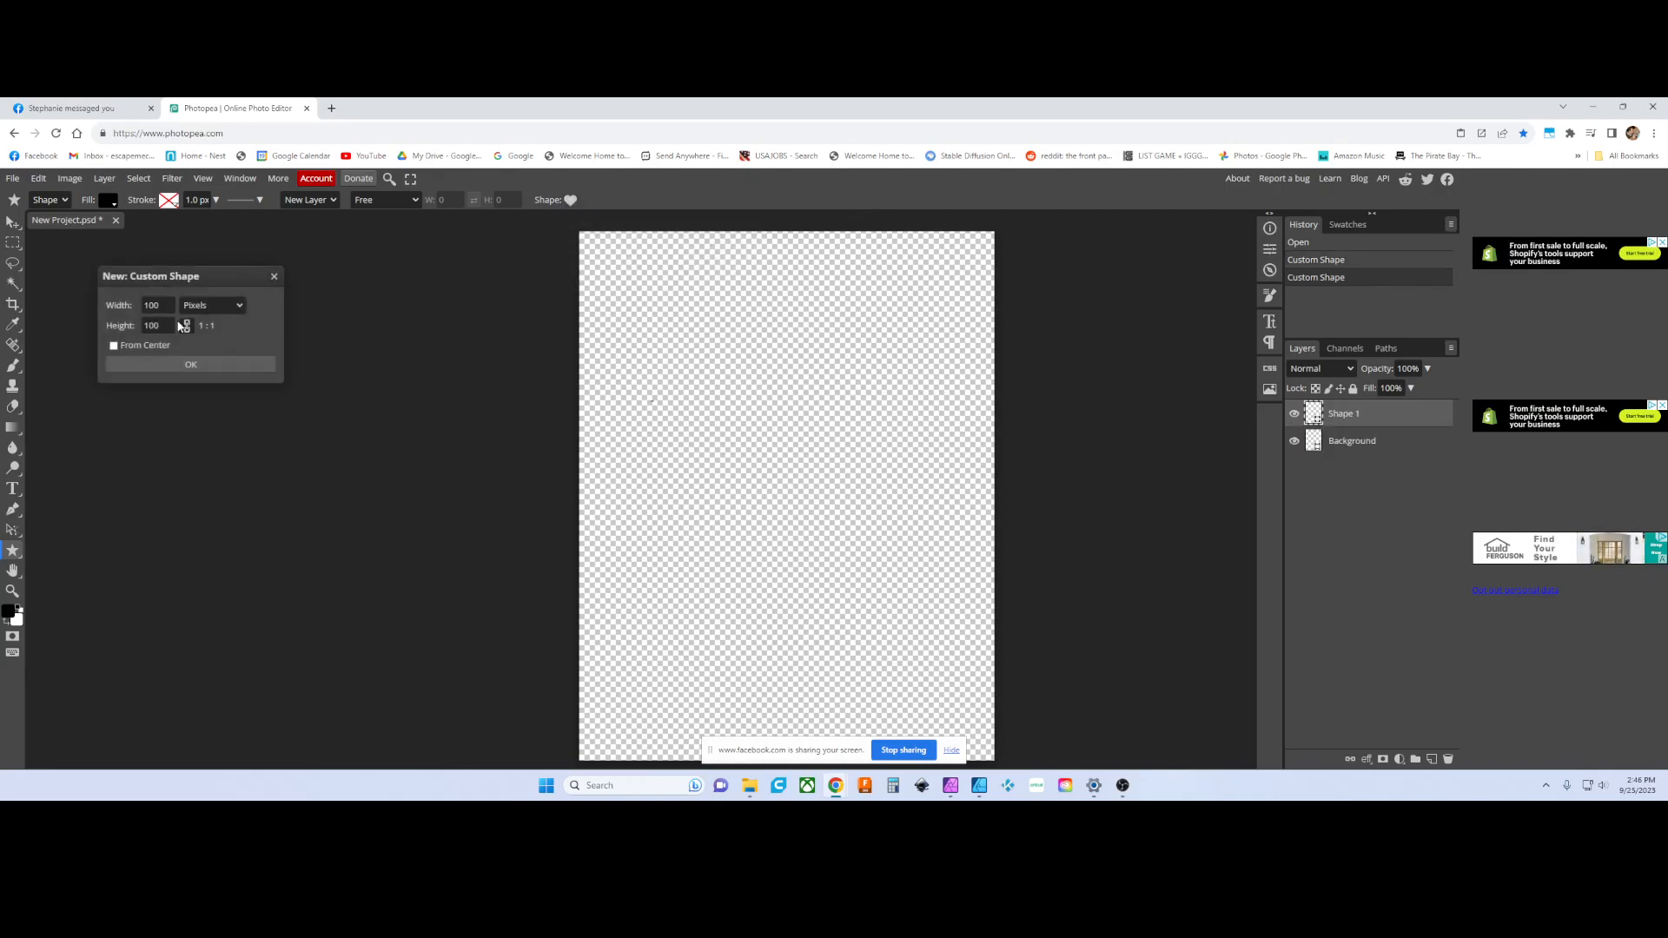
{"action": "left_click", "coordinate": [193, 304]}
{"action": "left_click", "coordinate": [213, 372]}
{"action": "double_click", "coordinate": [145, 305]}
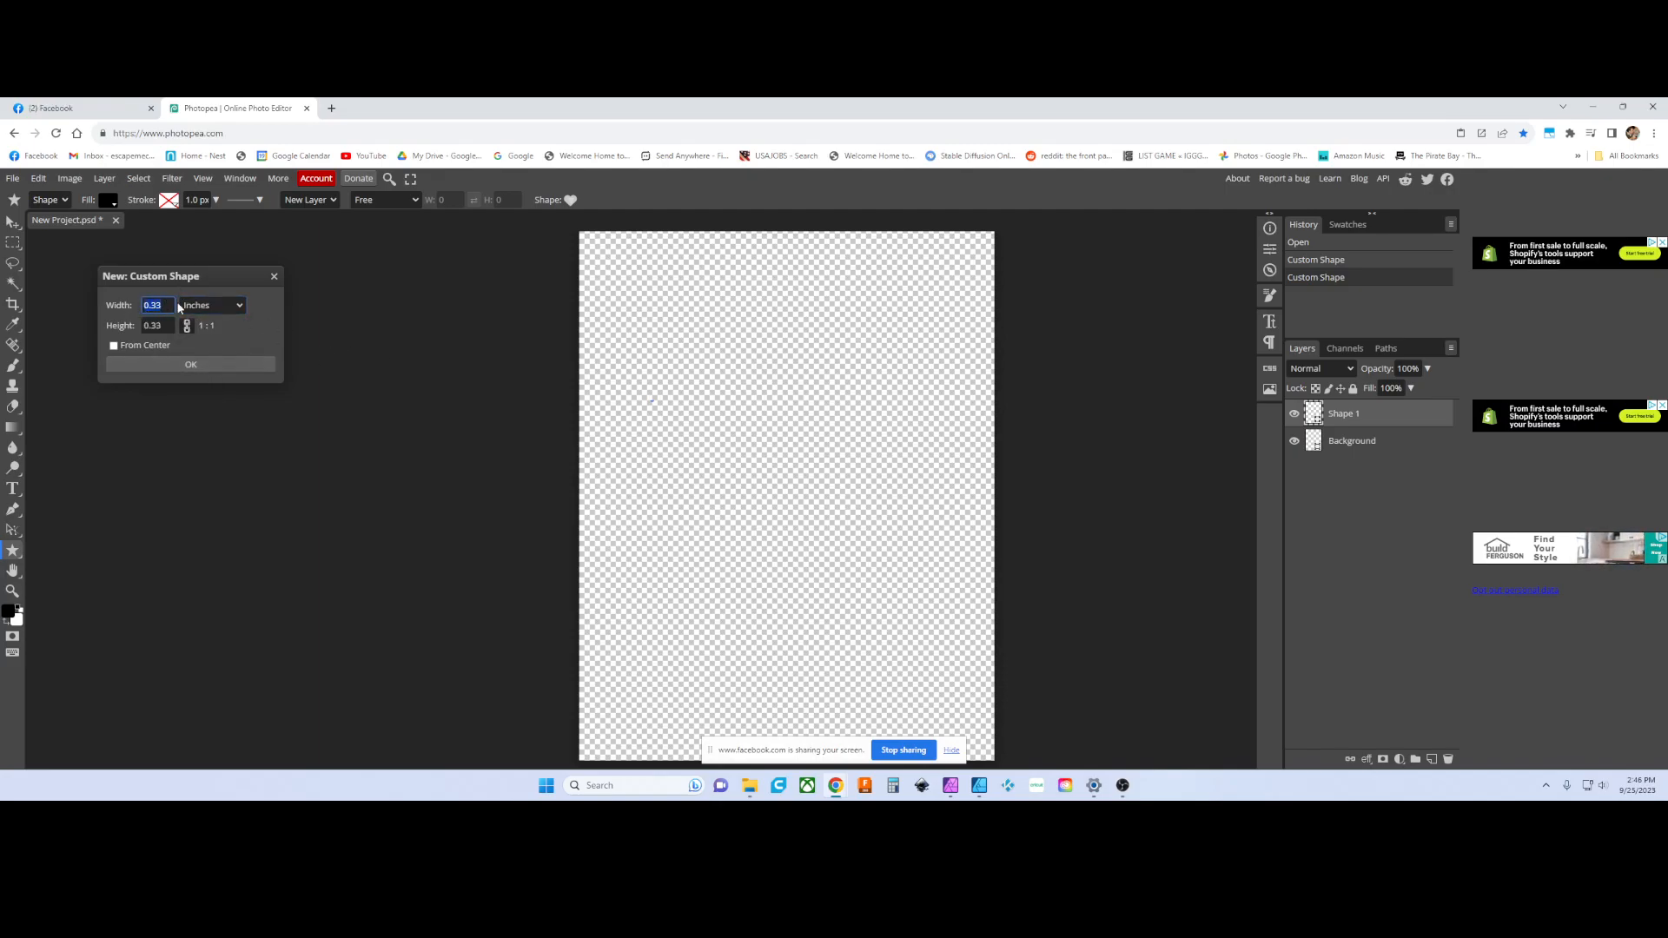
{"action": "type", "text": "1"}
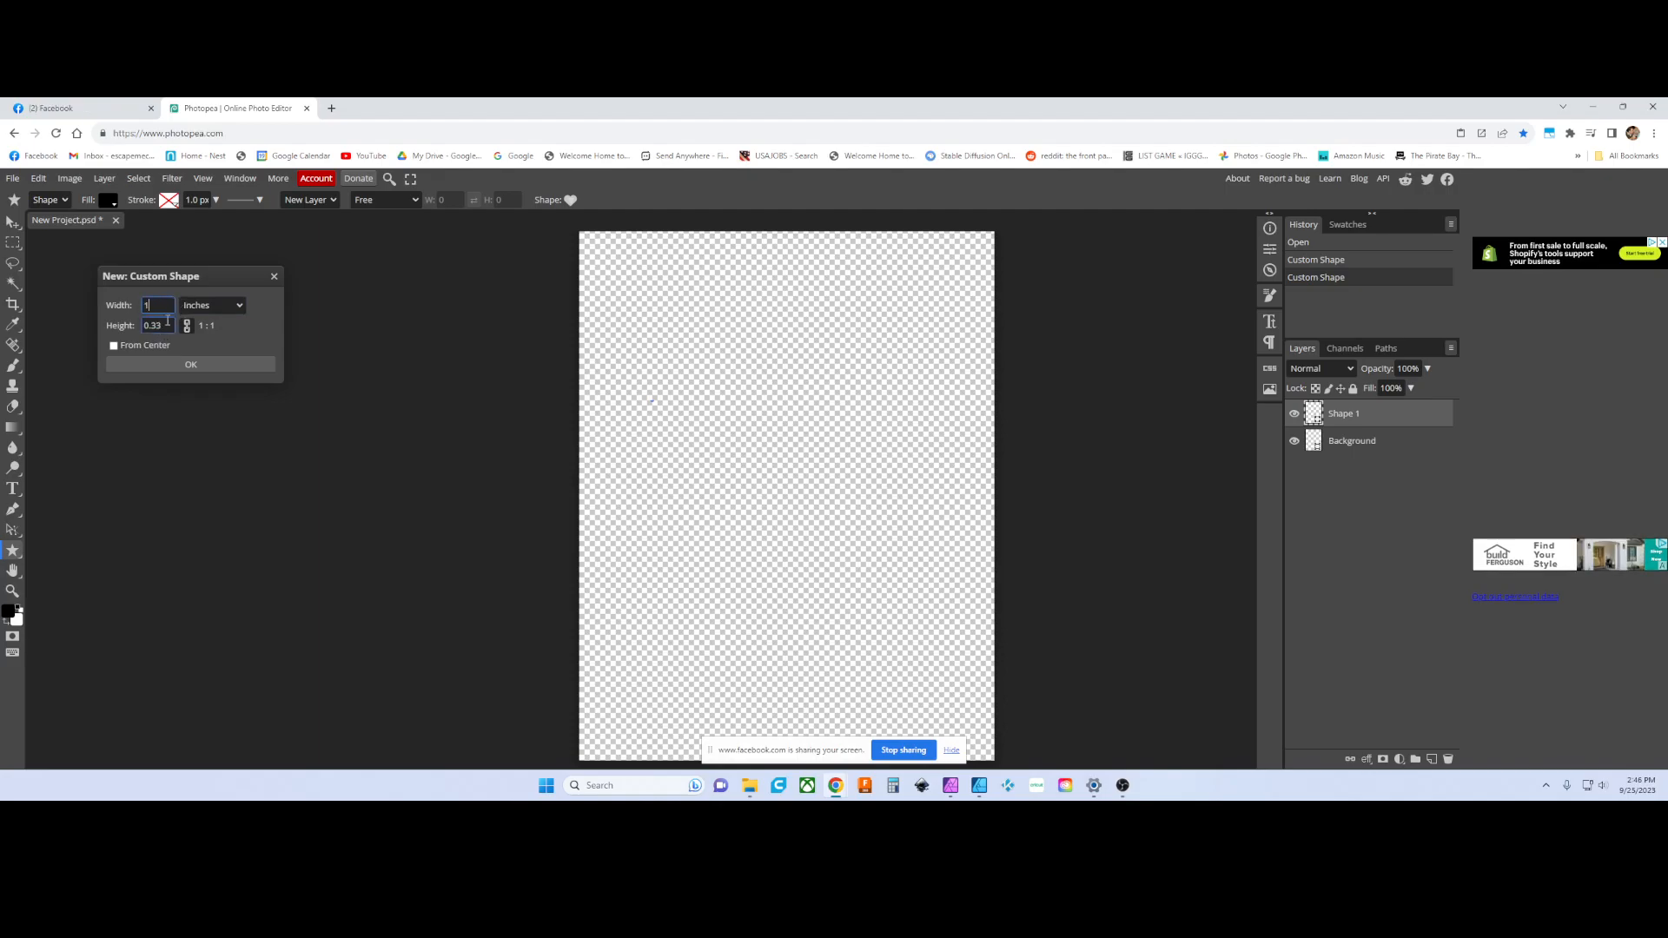
{"action": "left_click", "coordinate": [166, 320]}
{"action": "left_click", "coordinate": [205, 364]}
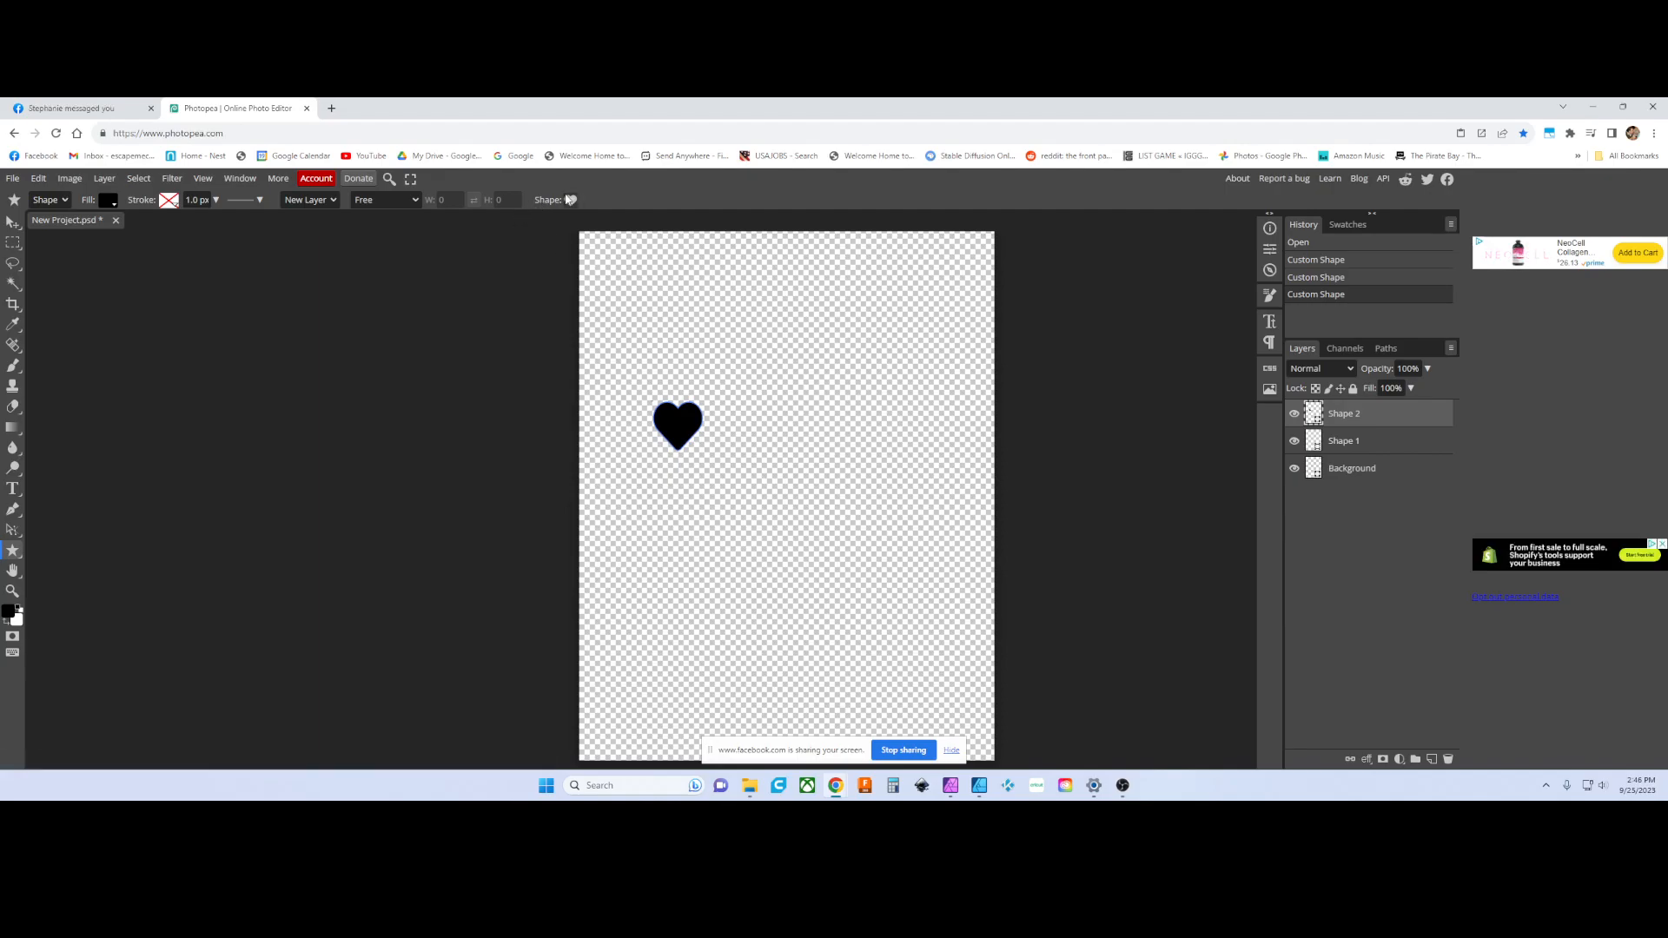
- Select the placed heart with the Move tool and view it close up
{"action": "left_click", "coordinate": [13, 223]}
{"action": "left_click", "coordinate": [677, 426]}
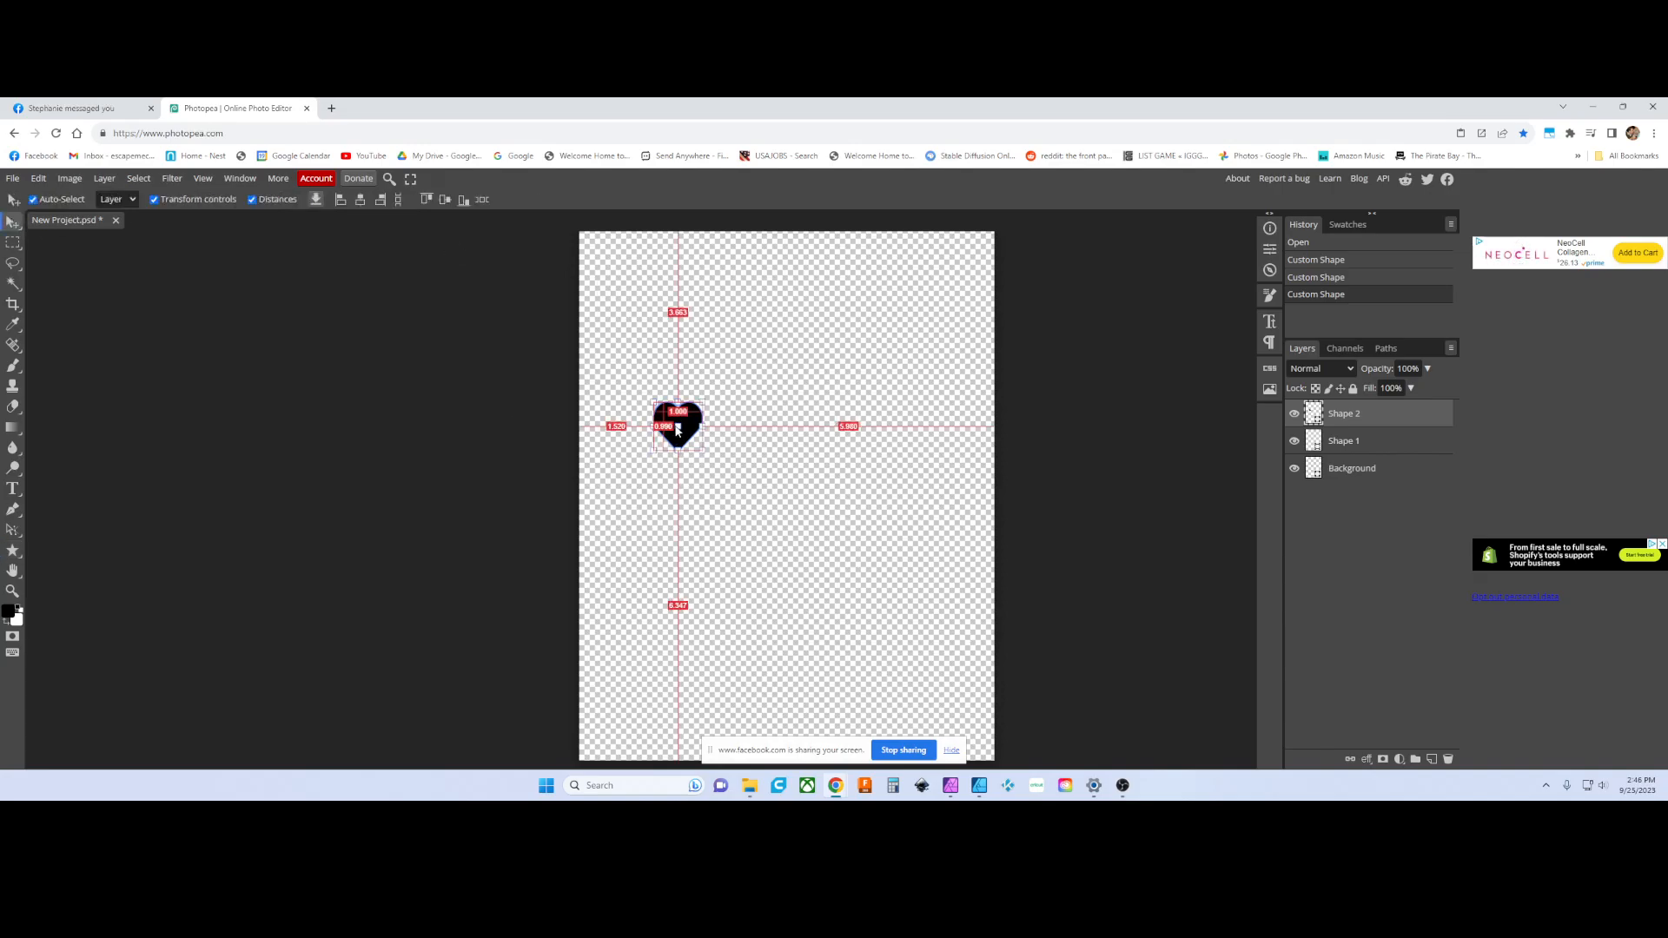
{"action": "scroll", "coordinate": [676, 427], "scroll_direction": "left", "scroll_amount": 2}
{"action": "scroll", "coordinate": [822, 454], "scroll_direction": "down", "scroll_amount": 2}
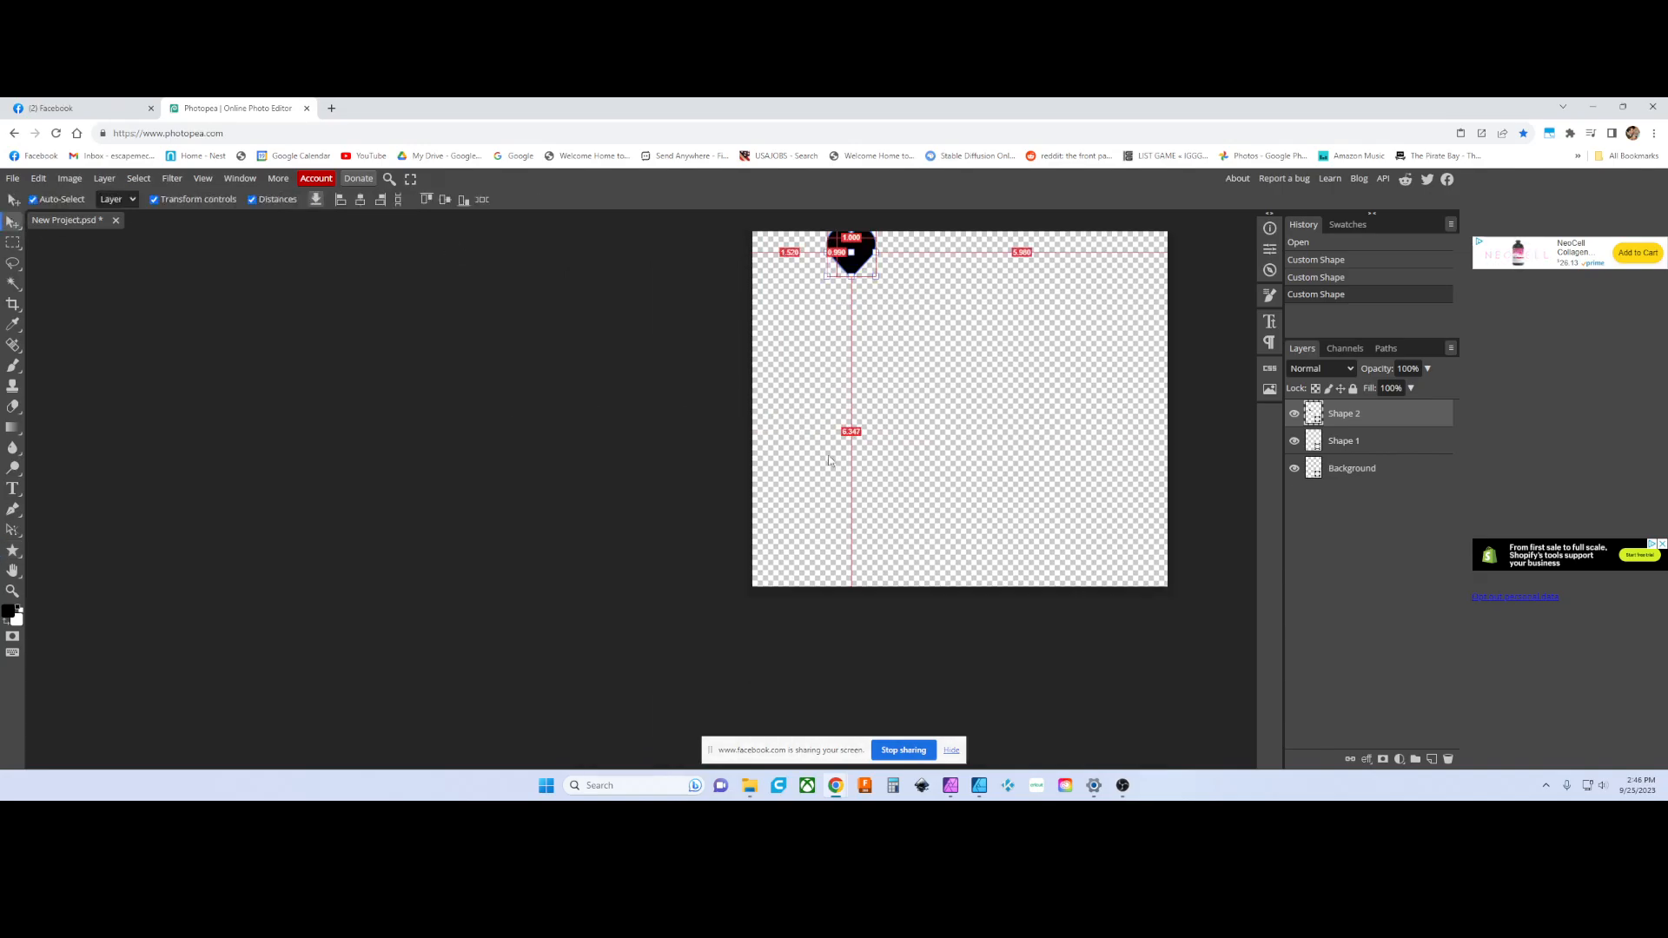
{"action": "scroll", "coordinate": [822, 454], "scroll_direction": "up", "scroll_amount": 2}
{"action": "scroll", "coordinate": [869, 419], "scroll_direction": "up", "scroll_amount": 1}
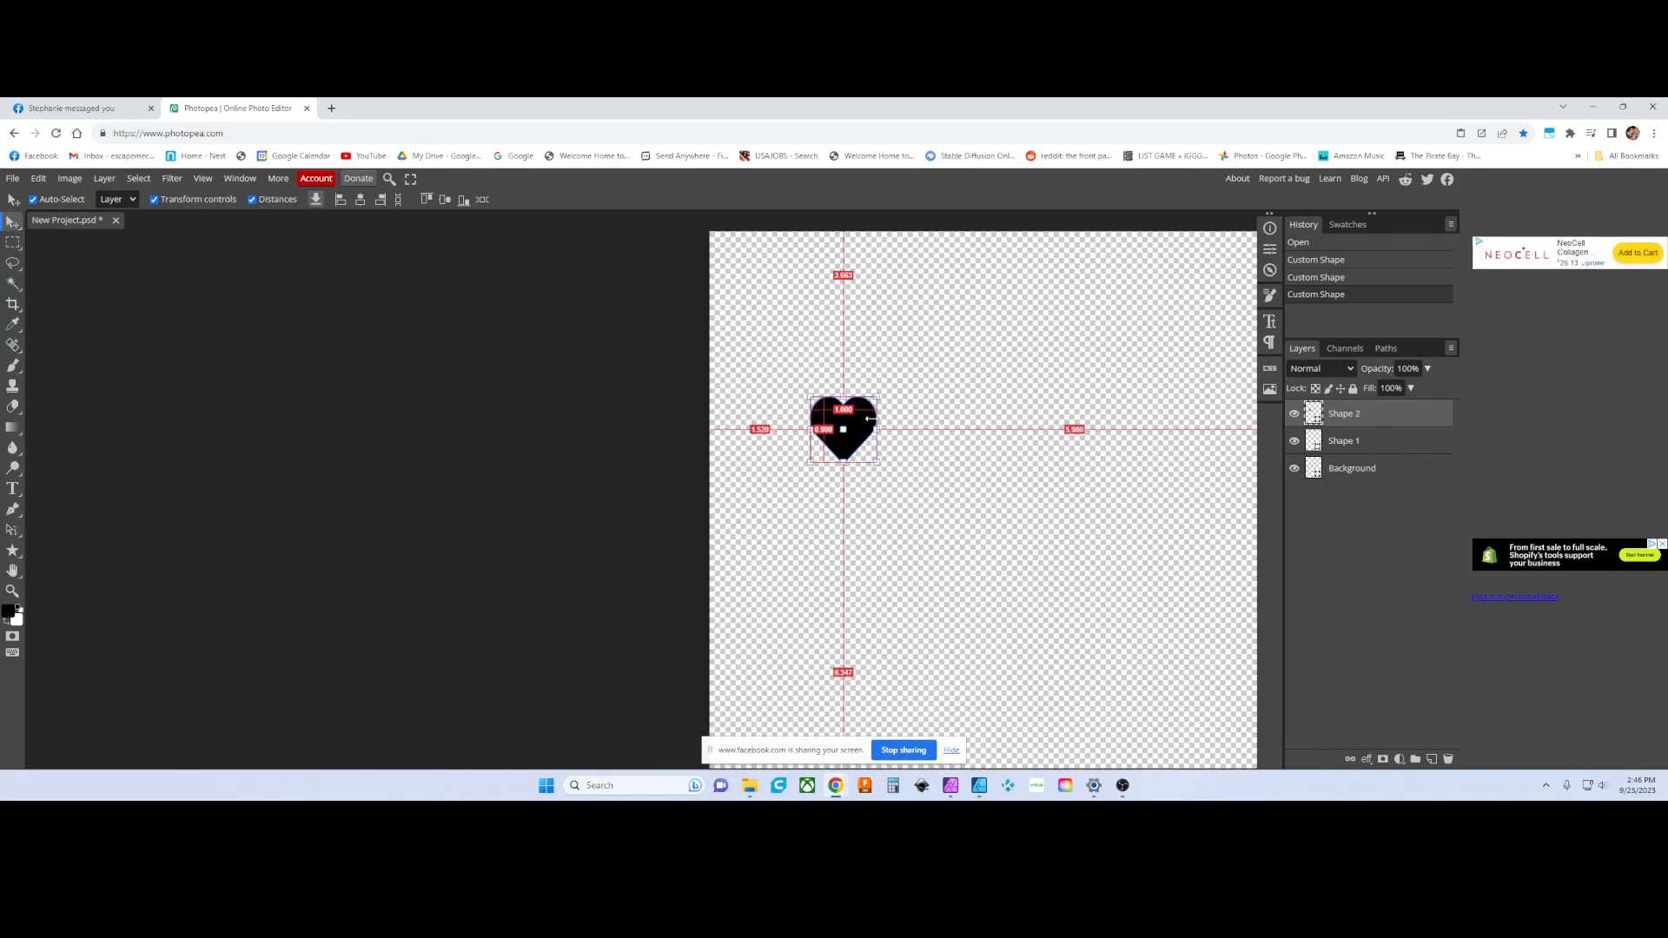
{"action": "scroll", "coordinate": [869, 419], "scroll_direction": "up", "scroll_amount": 3}
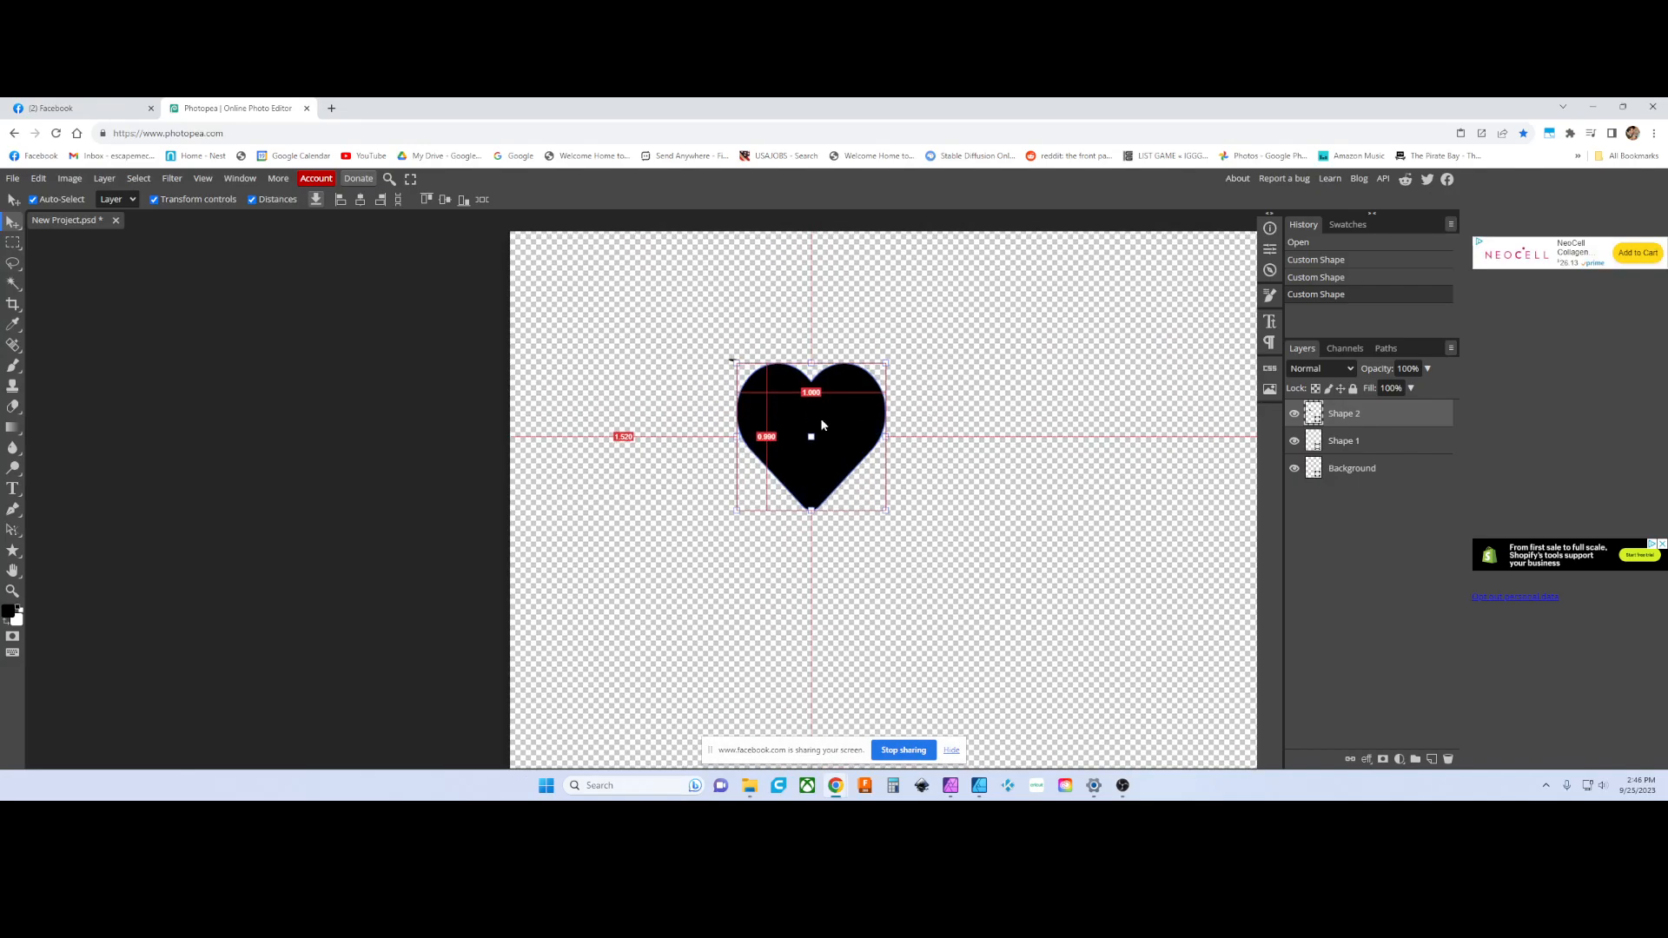
- Delete both custom shape layers so that only the Background layer is left, and deselect it
{"action": "left_click", "coordinate": [230, 180]}
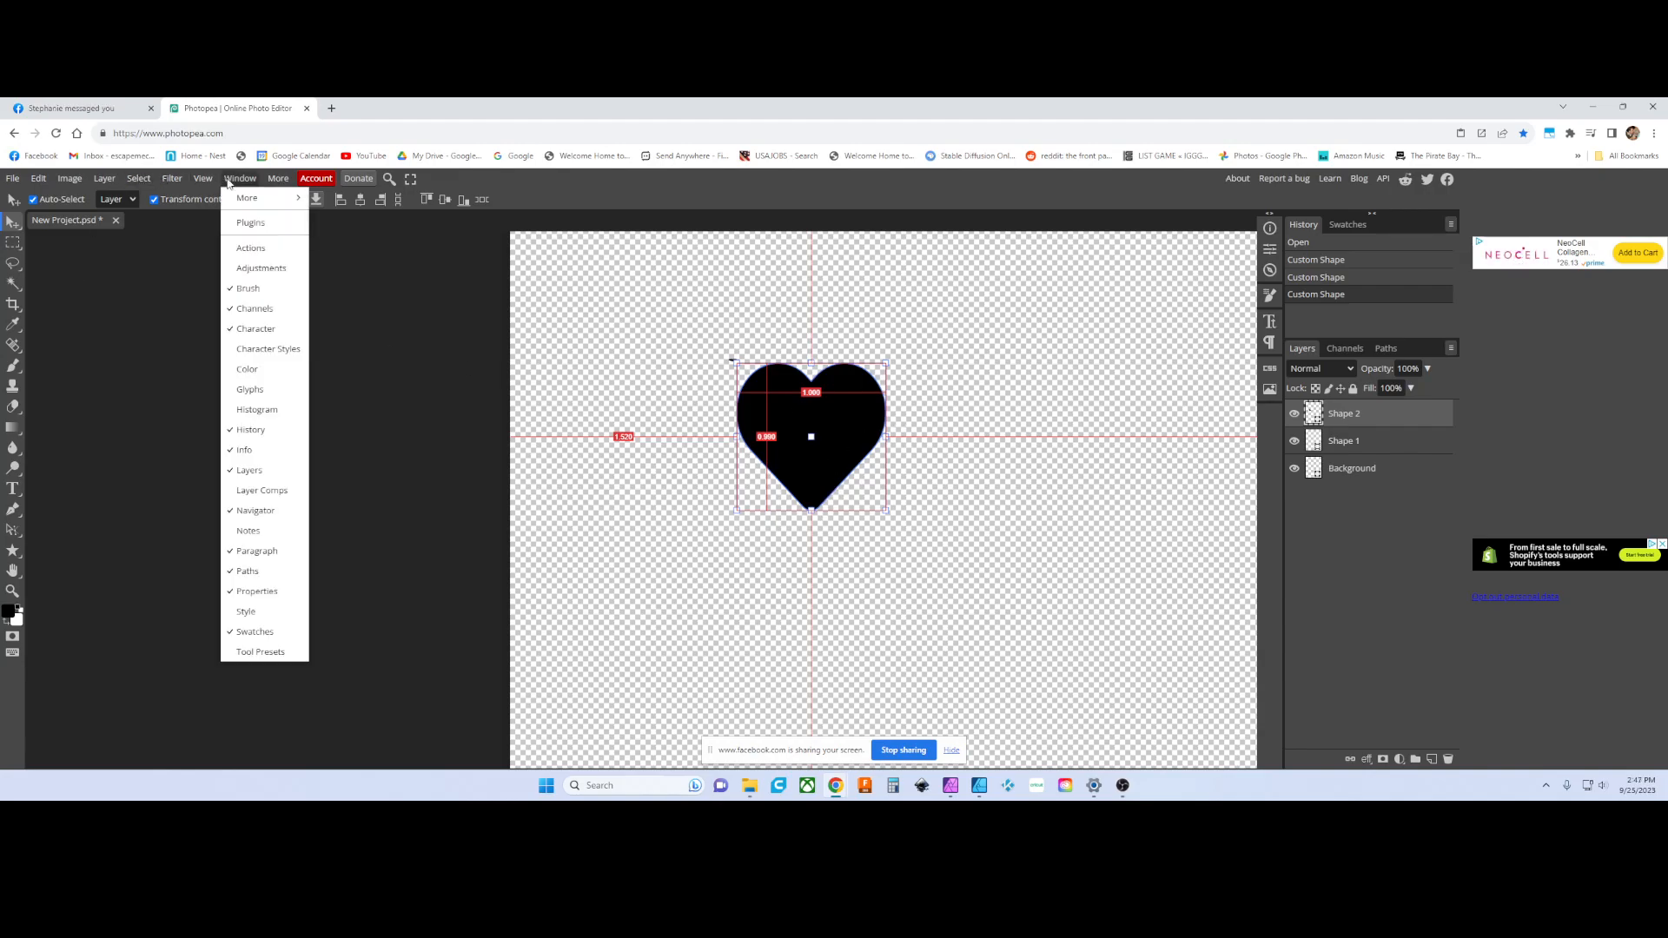
{"action": "left_click_drag", "start_coordinate": [796, 419], "coordinate": [800, 419]}
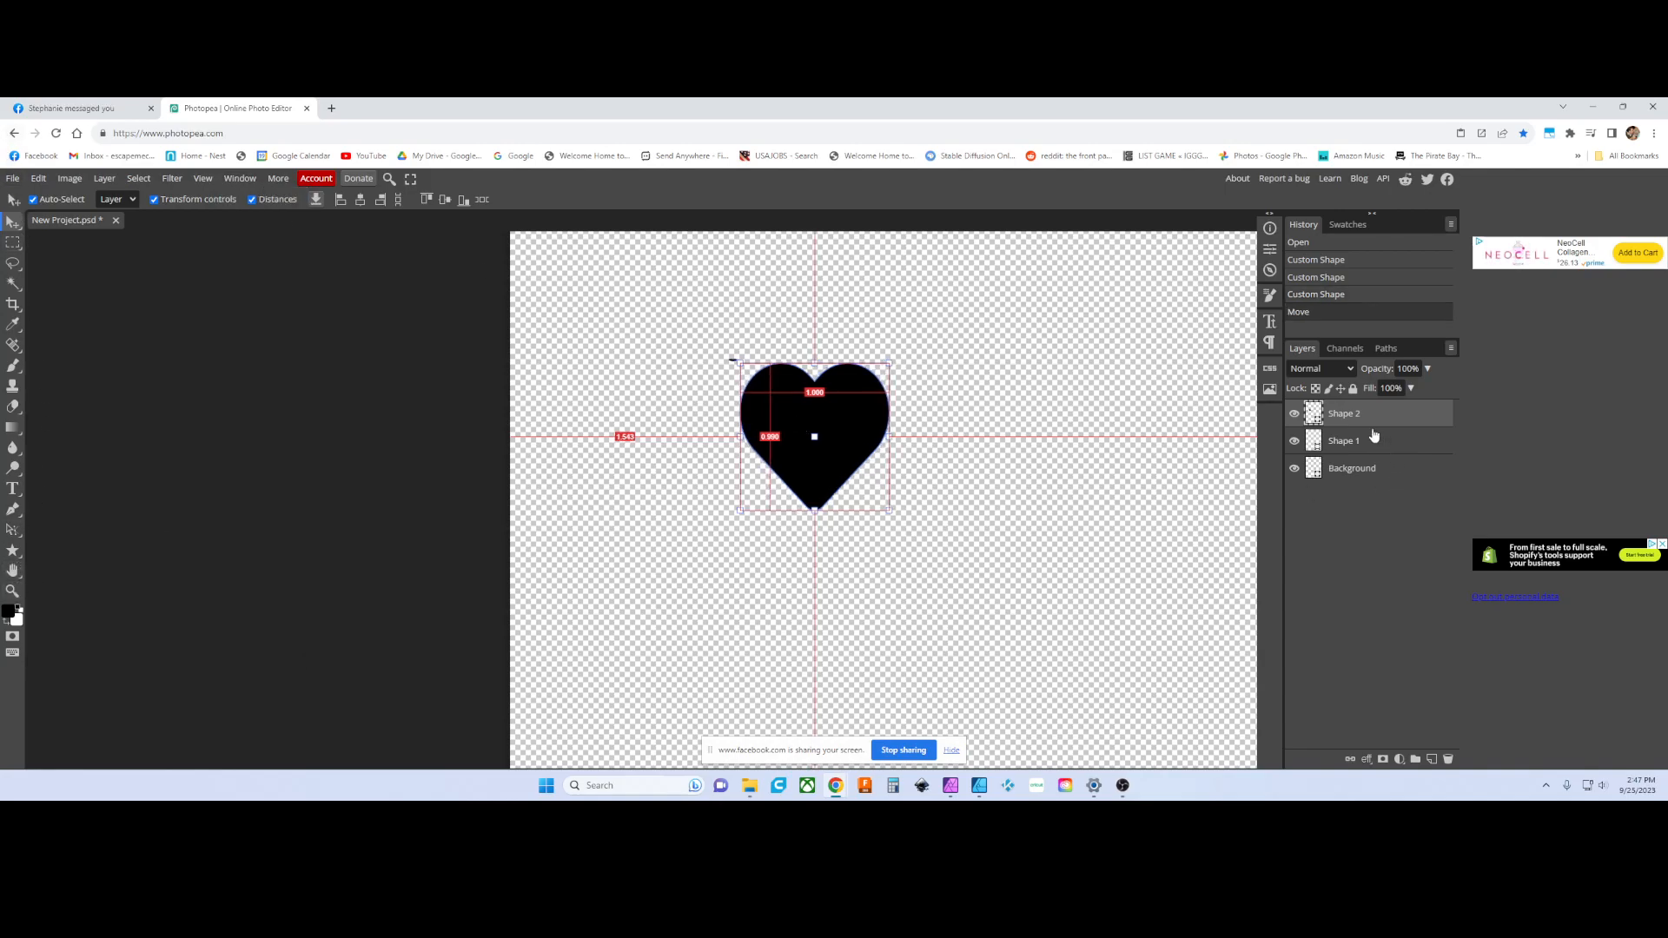
{"action": "key", "text": "Delete"}
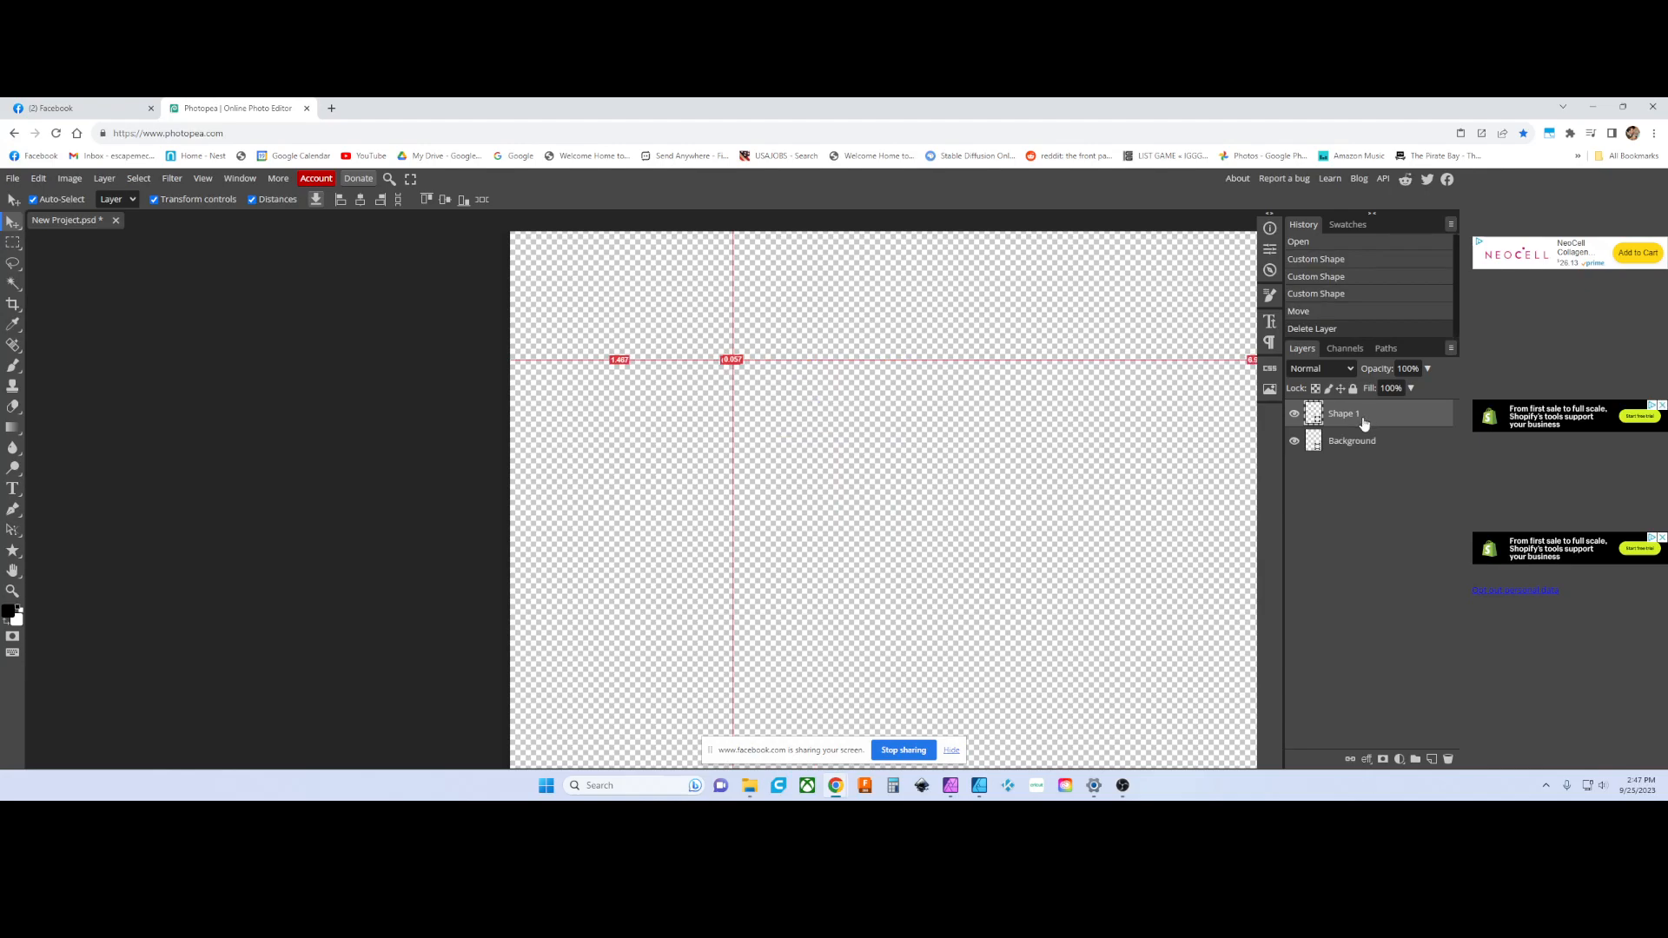
{"action": "key", "text": "Delete"}
{"action": "key", "text": "Delete"}
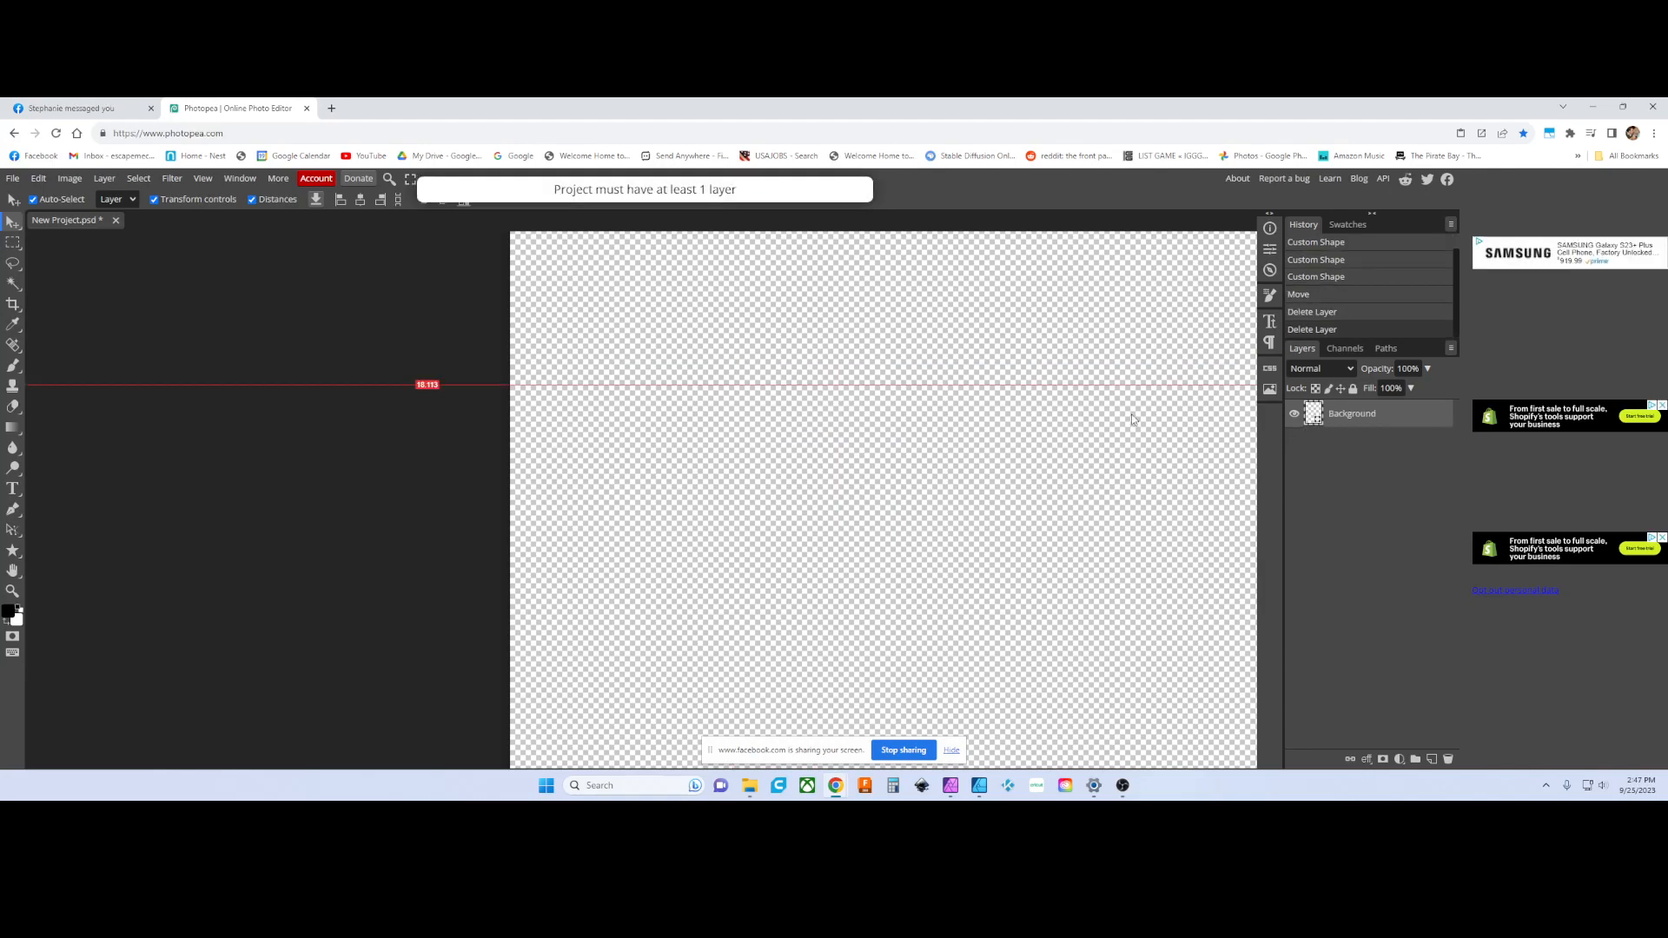
{"action": "left_click", "coordinate": [599, 407]}
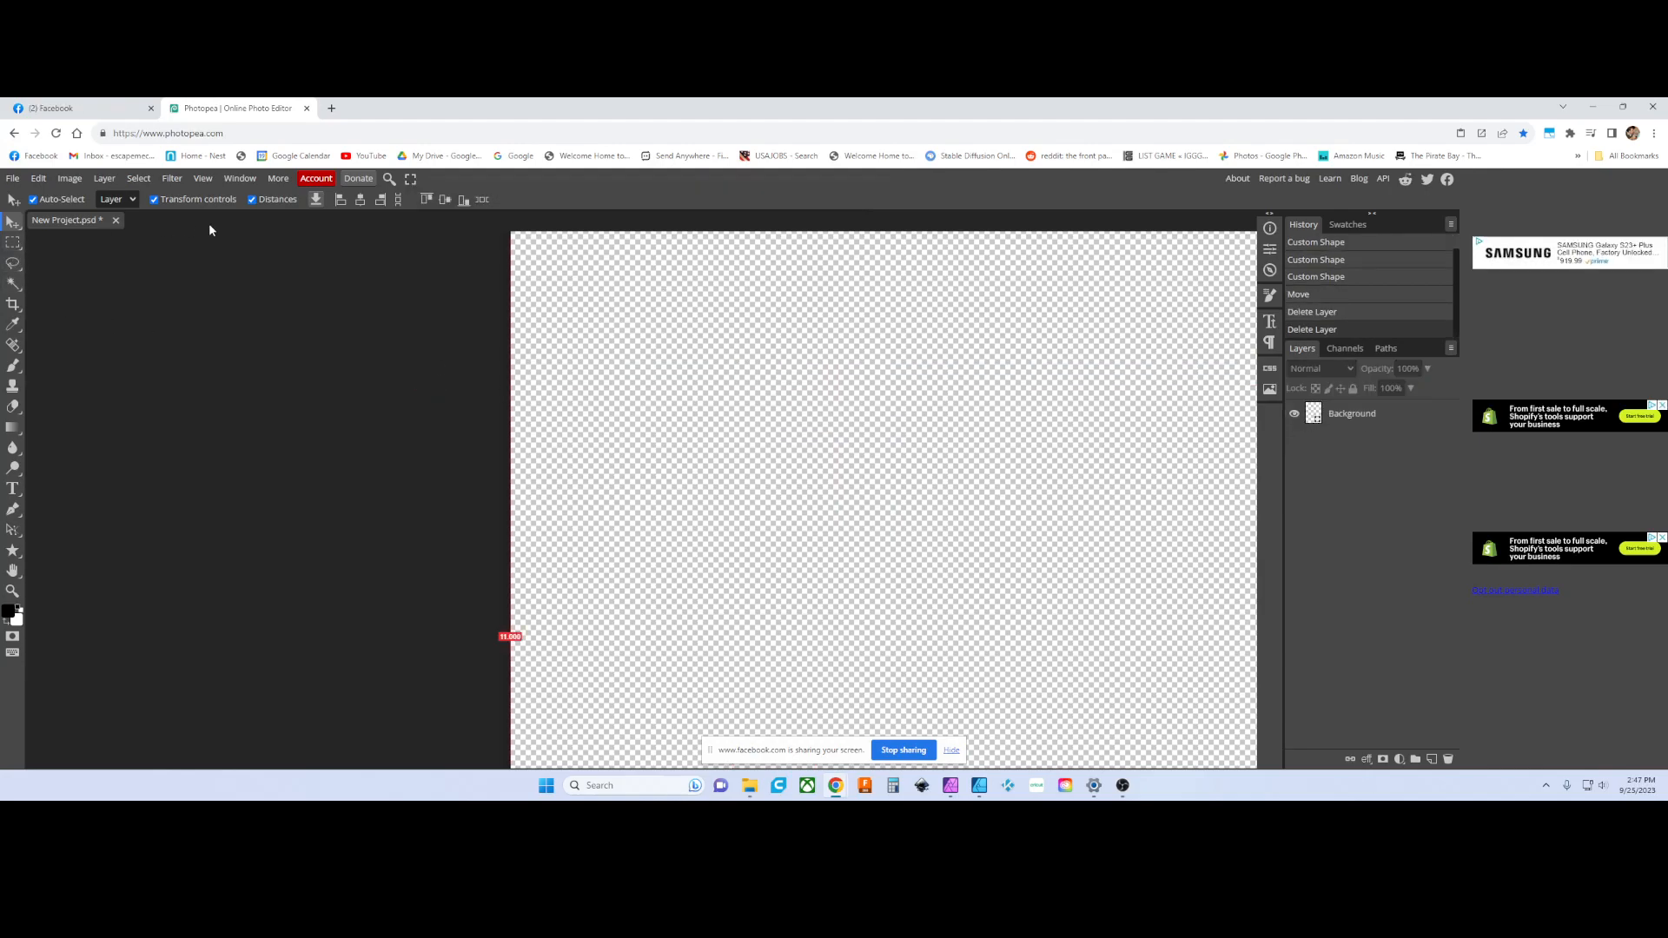
- Place a new solid heart custom shape on the page, 1.30 inches wide and high with linked 1:1 proportions
{"action": "left_click", "coordinate": [9, 554]}
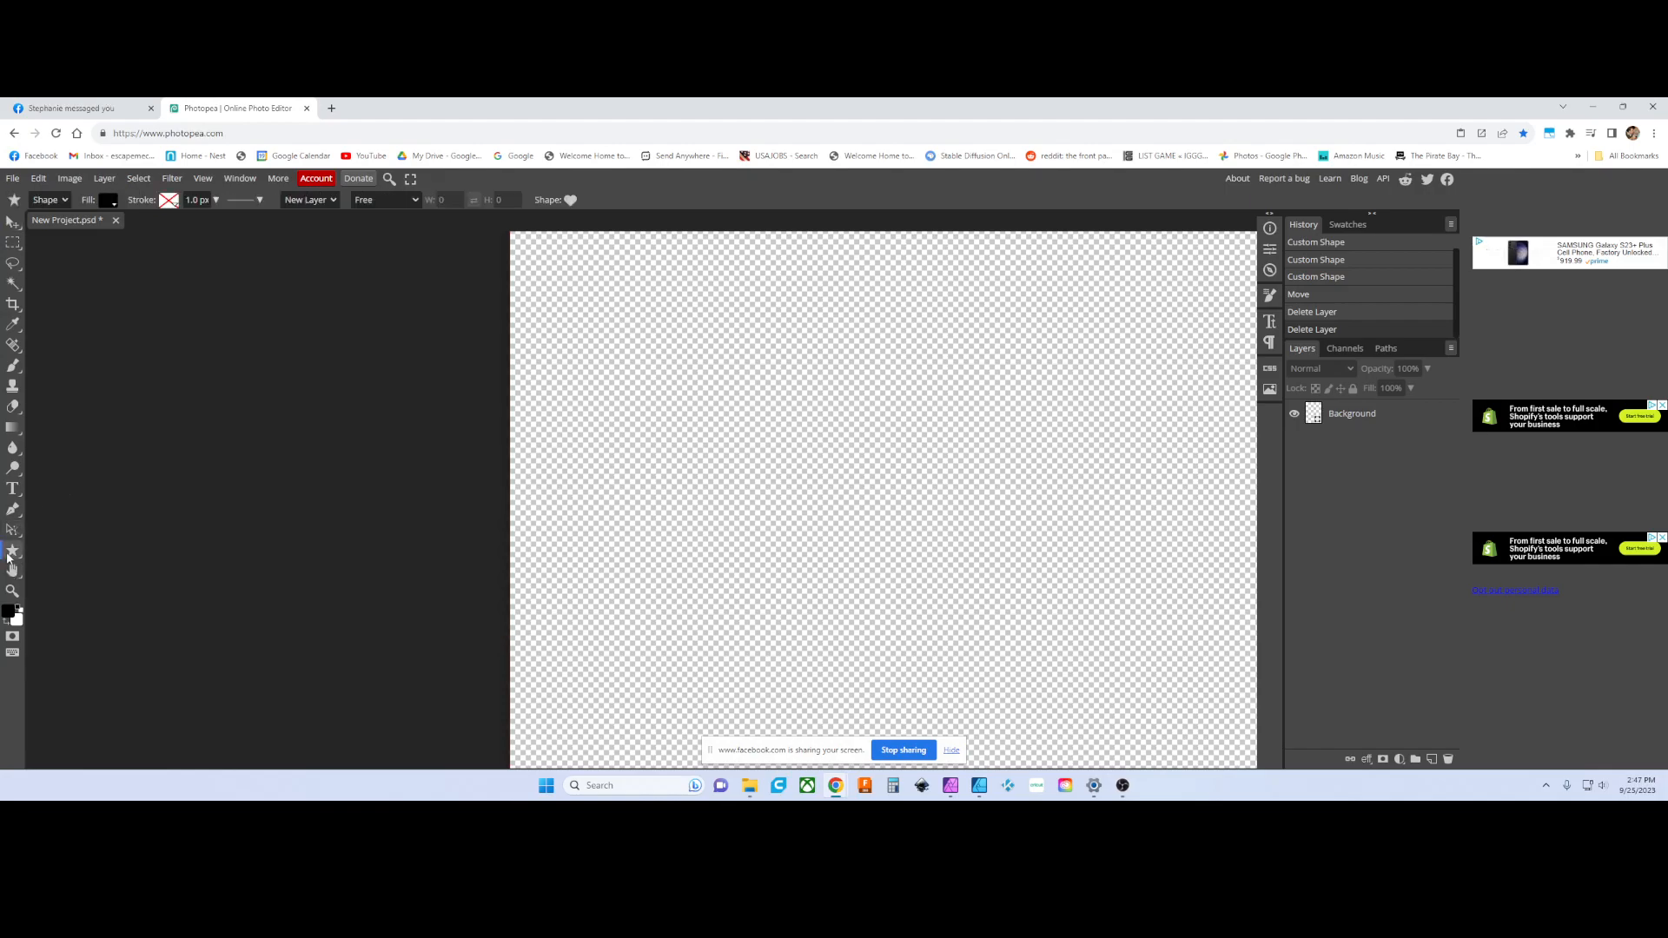
{"action": "left_click", "coordinate": [570, 200]}
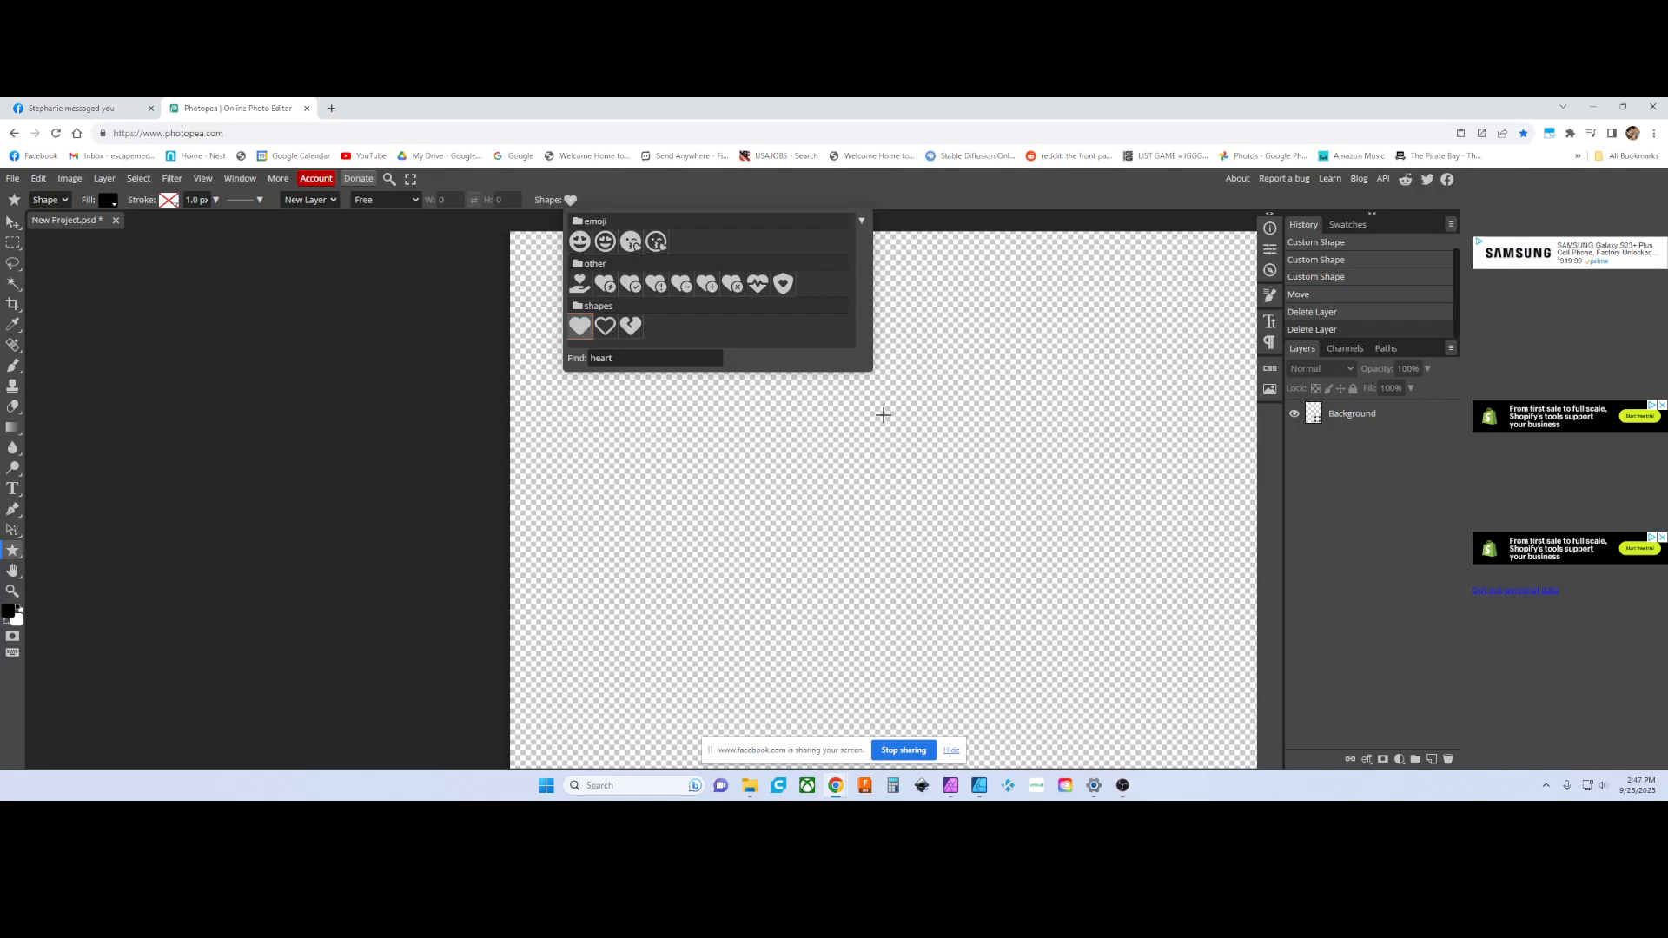
{"action": "left_click", "coordinate": [882, 477]}
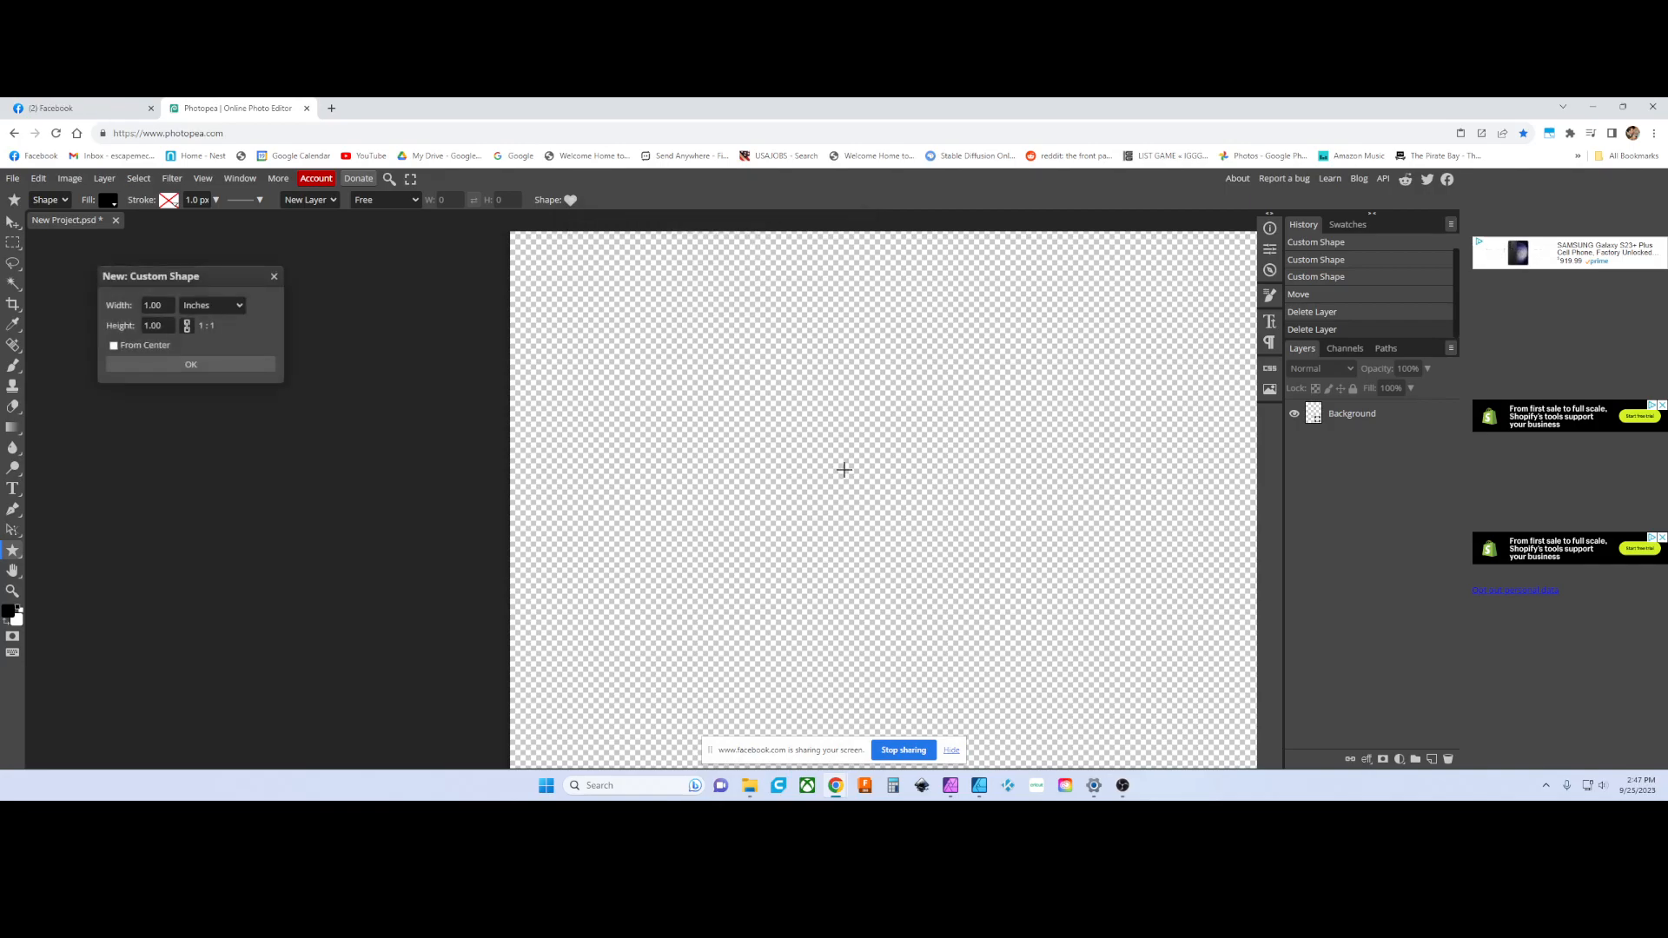
{"action": "left_click", "coordinate": [168, 306]}
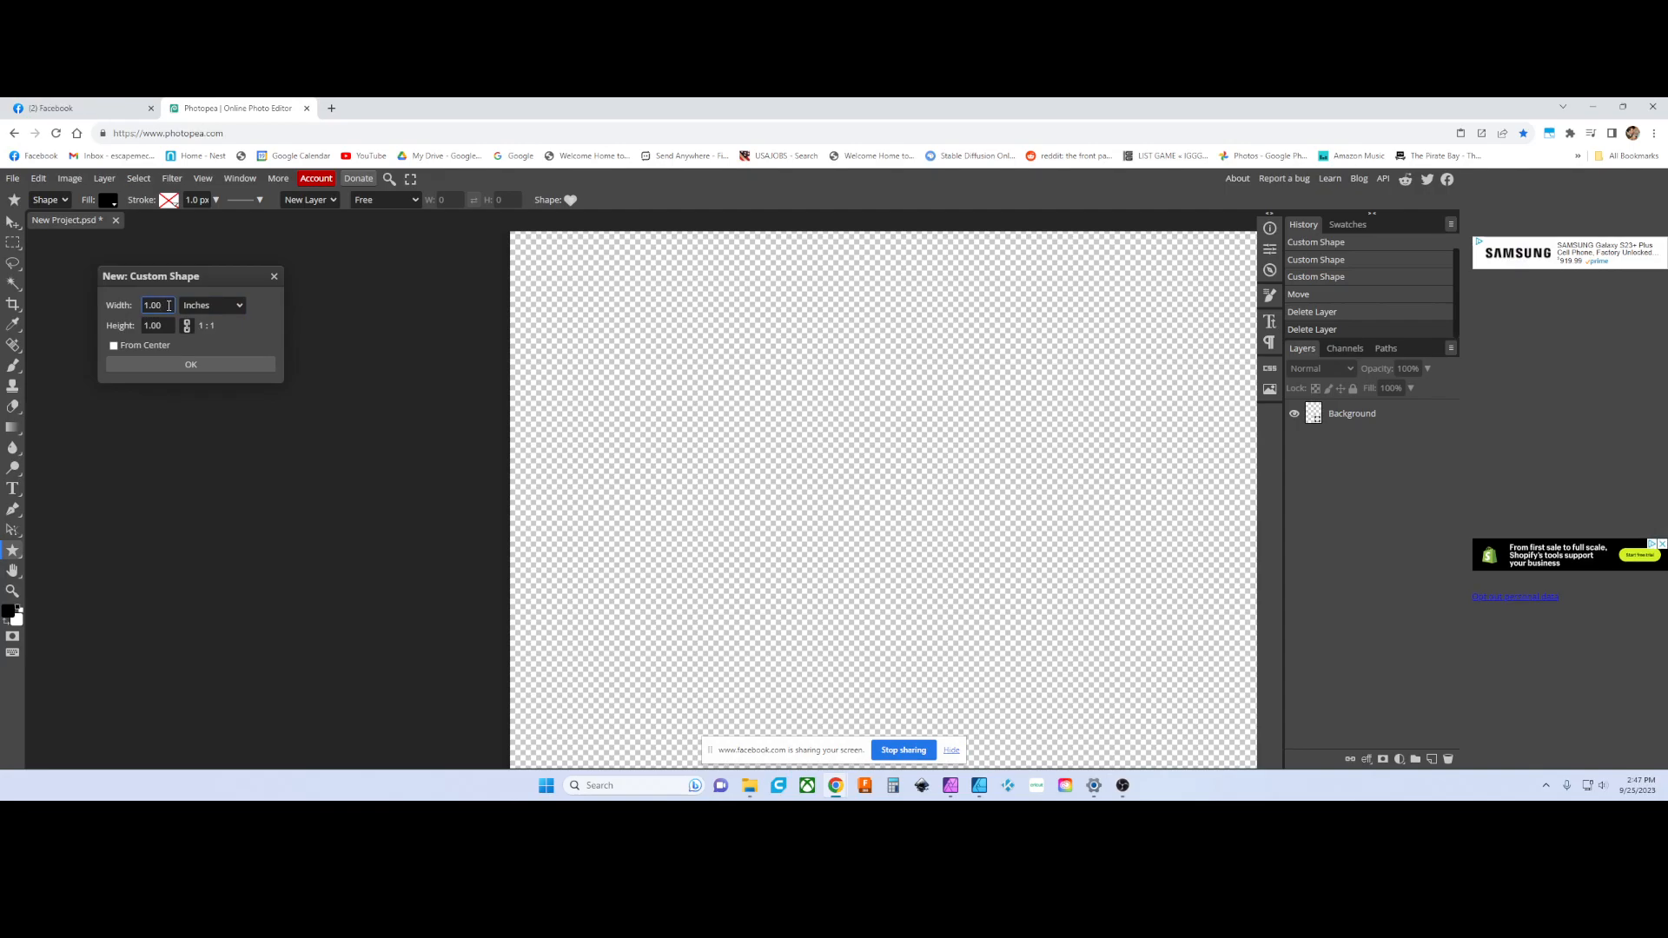
{"action": "key", "text": "BackSpace"}
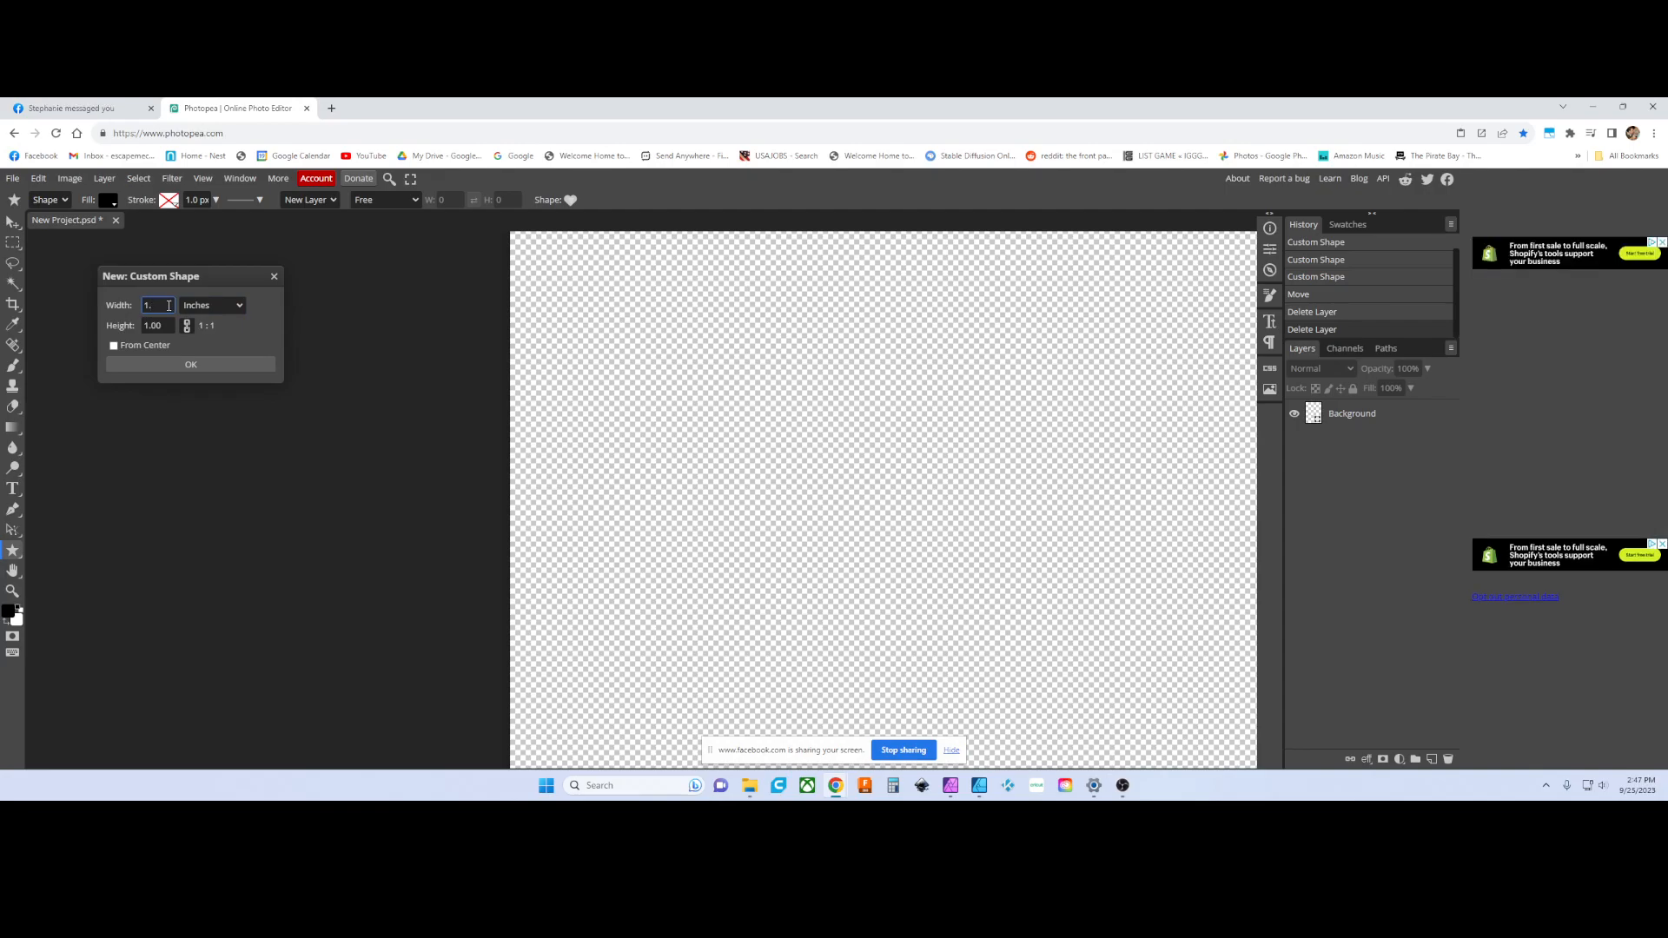
{"action": "type", "text": "30"}
{"action": "left_click", "coordinate": [232, 311]}
{"action": "left_click", "coordinate": [200, 365]}
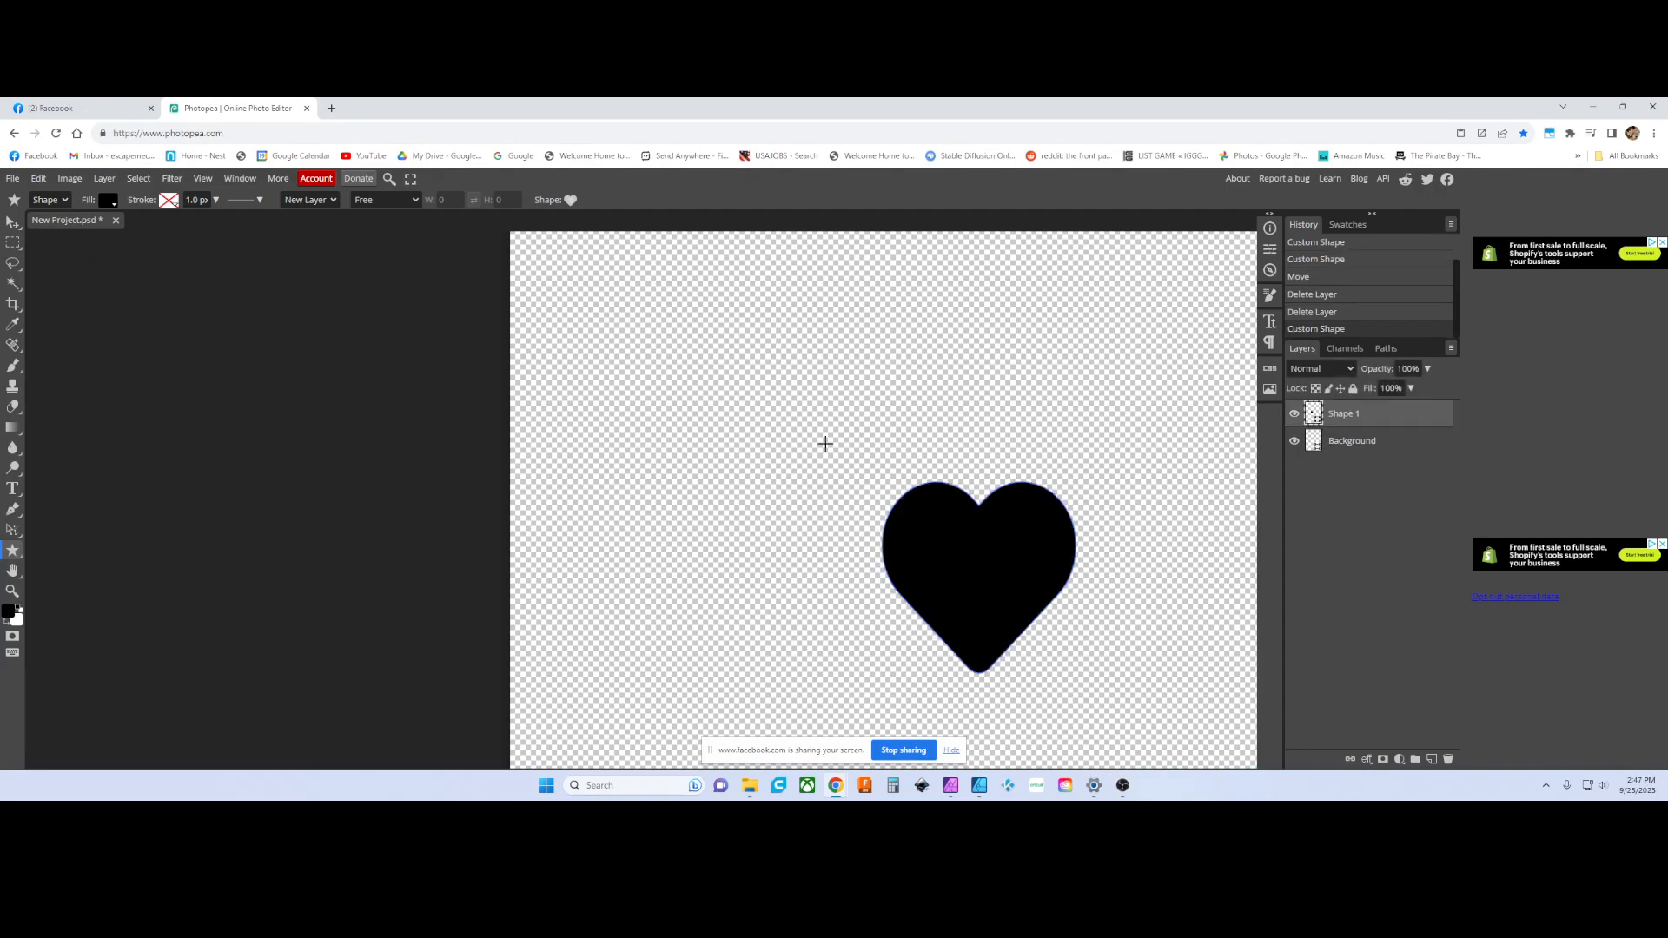
{"action": "scroll", "coordinate": [1089, 513], "scroll_direction": "down", "scroll_amount": 2}
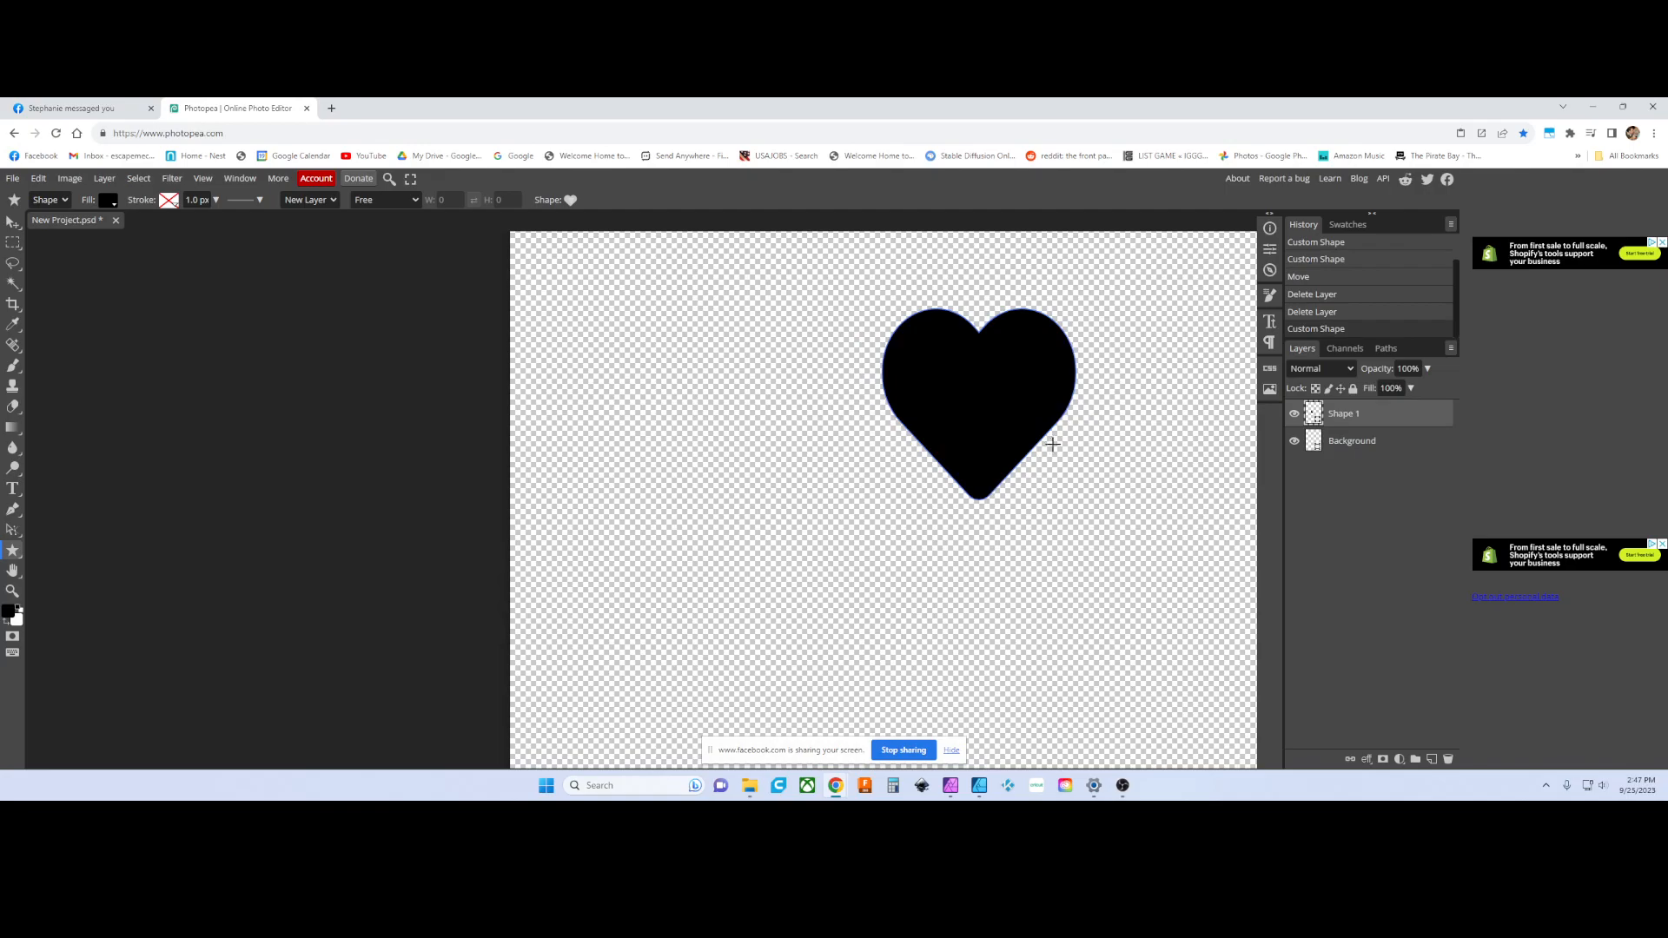
{"action": "scroll", "coordinate": [1053, 447], "scroll_direction": "up", "scroll_amount": 1}
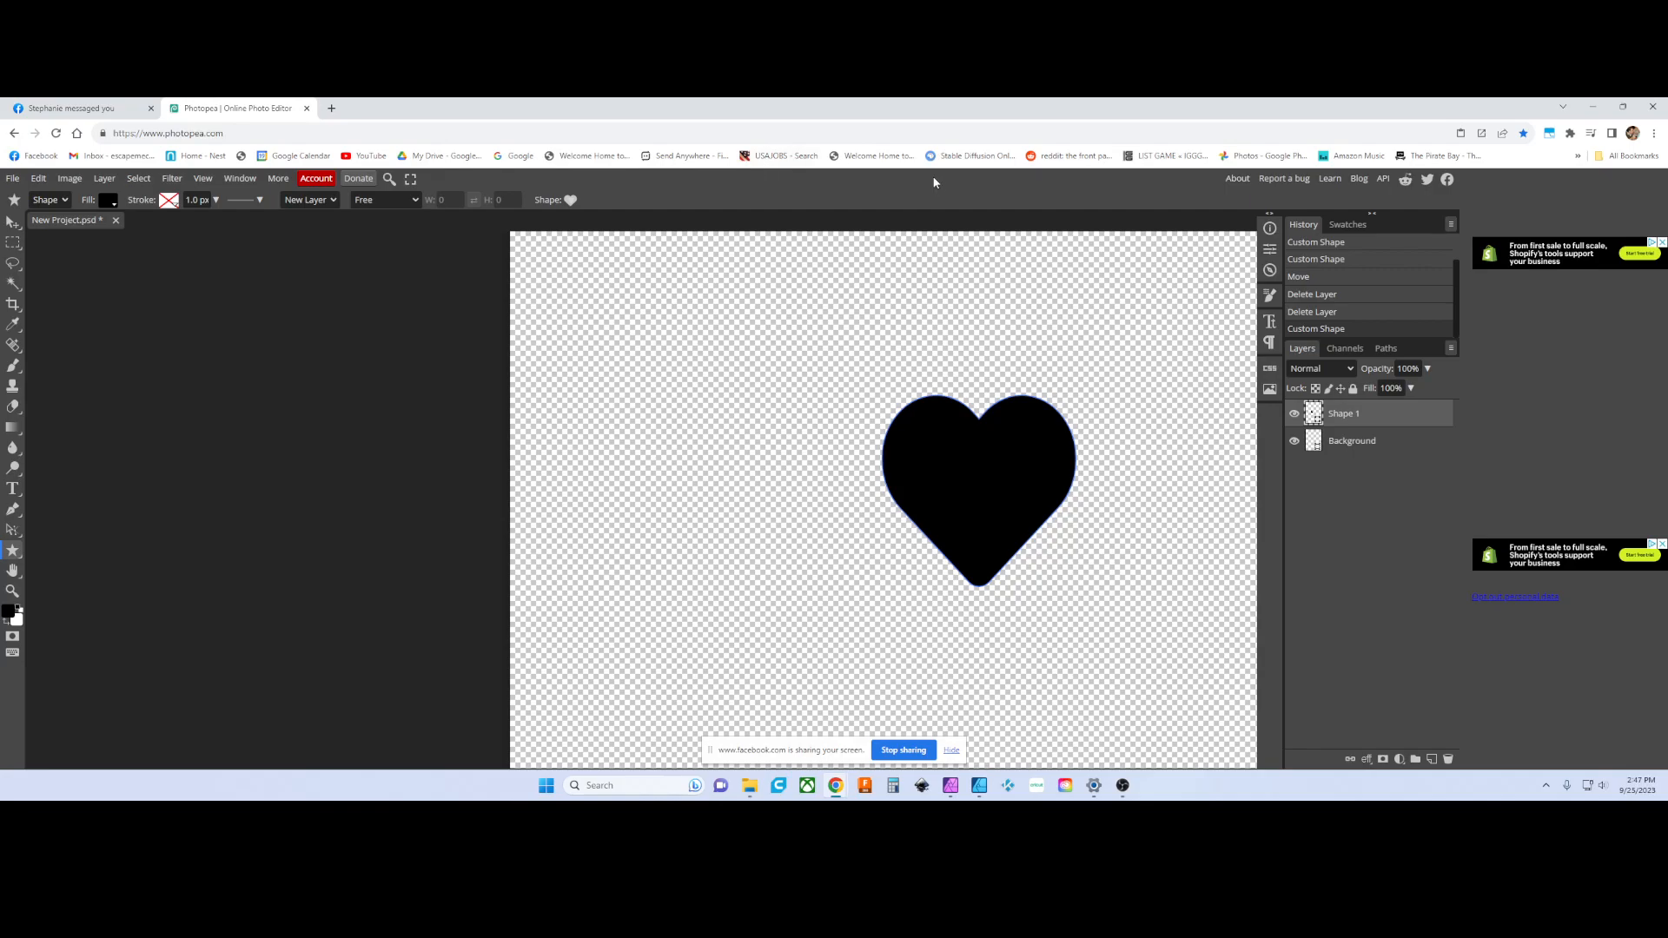
- Show the Navigator overview of the page
{"action": "left_click", "coordinate": [241, 179]}
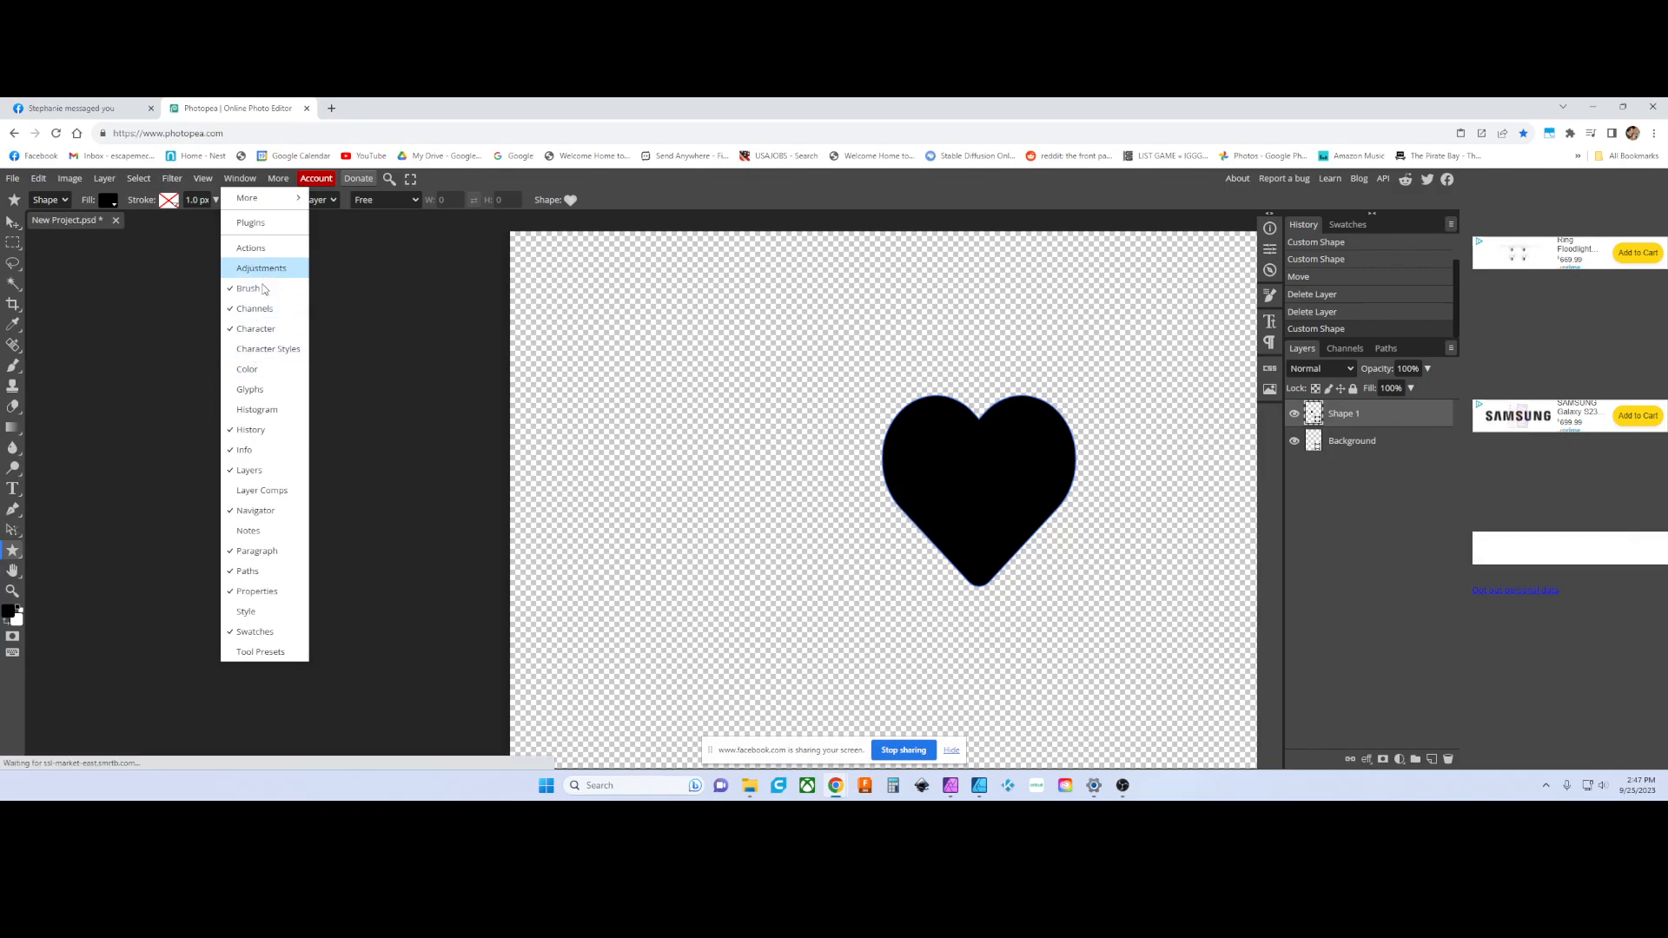
{"action": "left_click", "coordinate": [267, 514]}
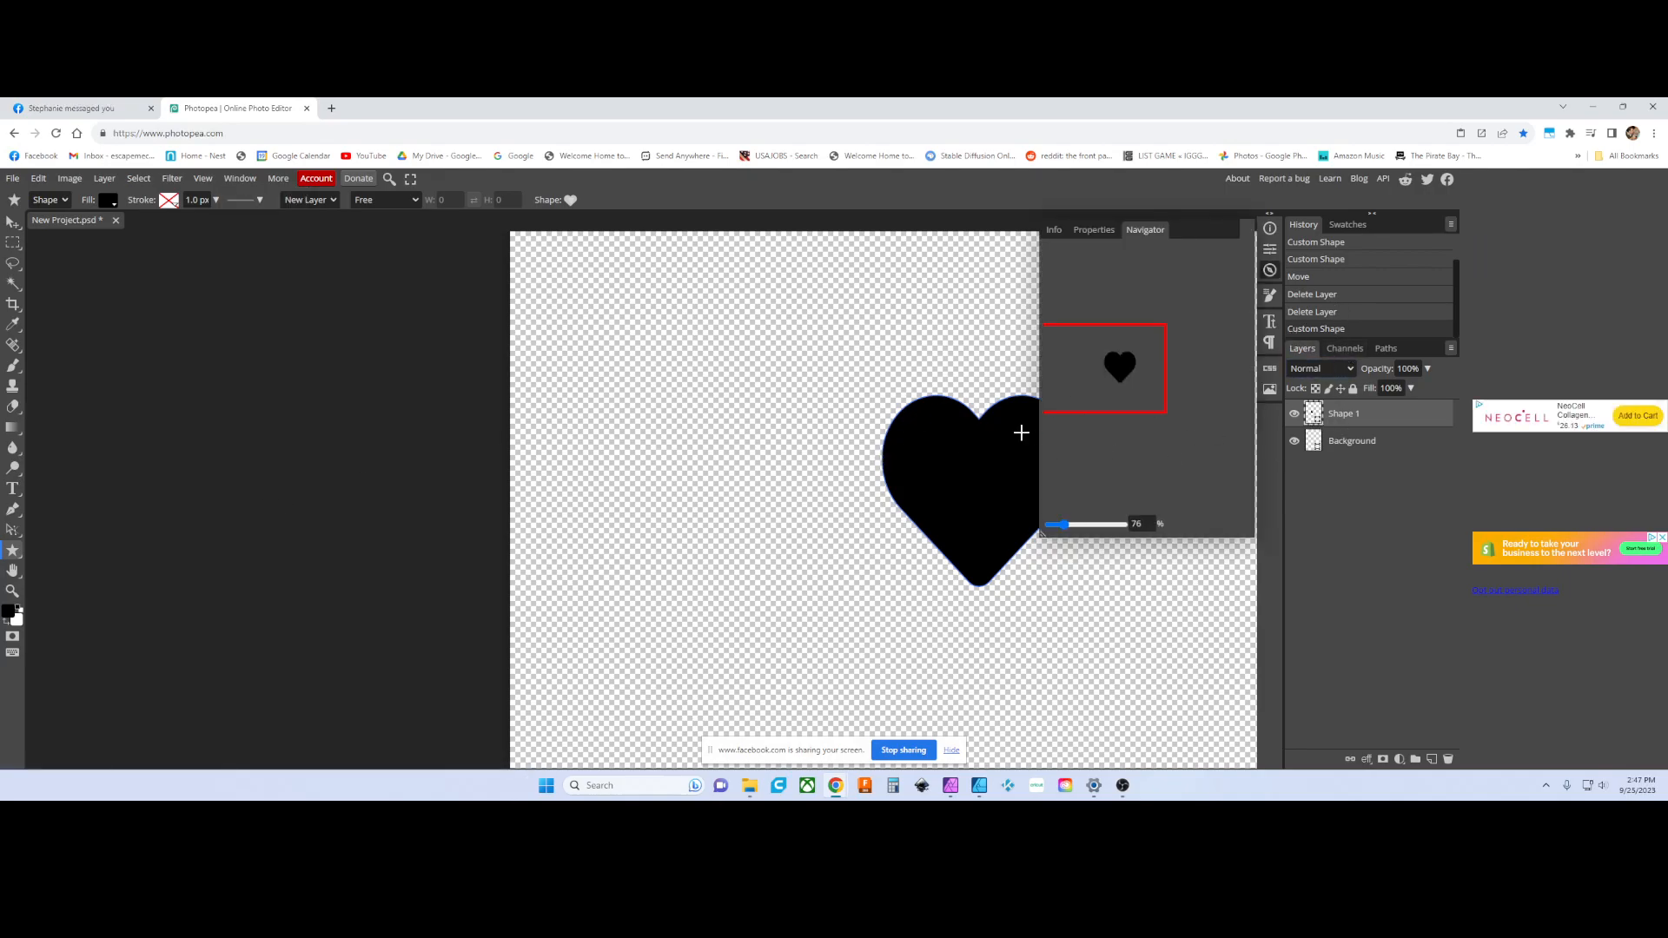
{"action": "left_click", "coordinate": [904, 400]}
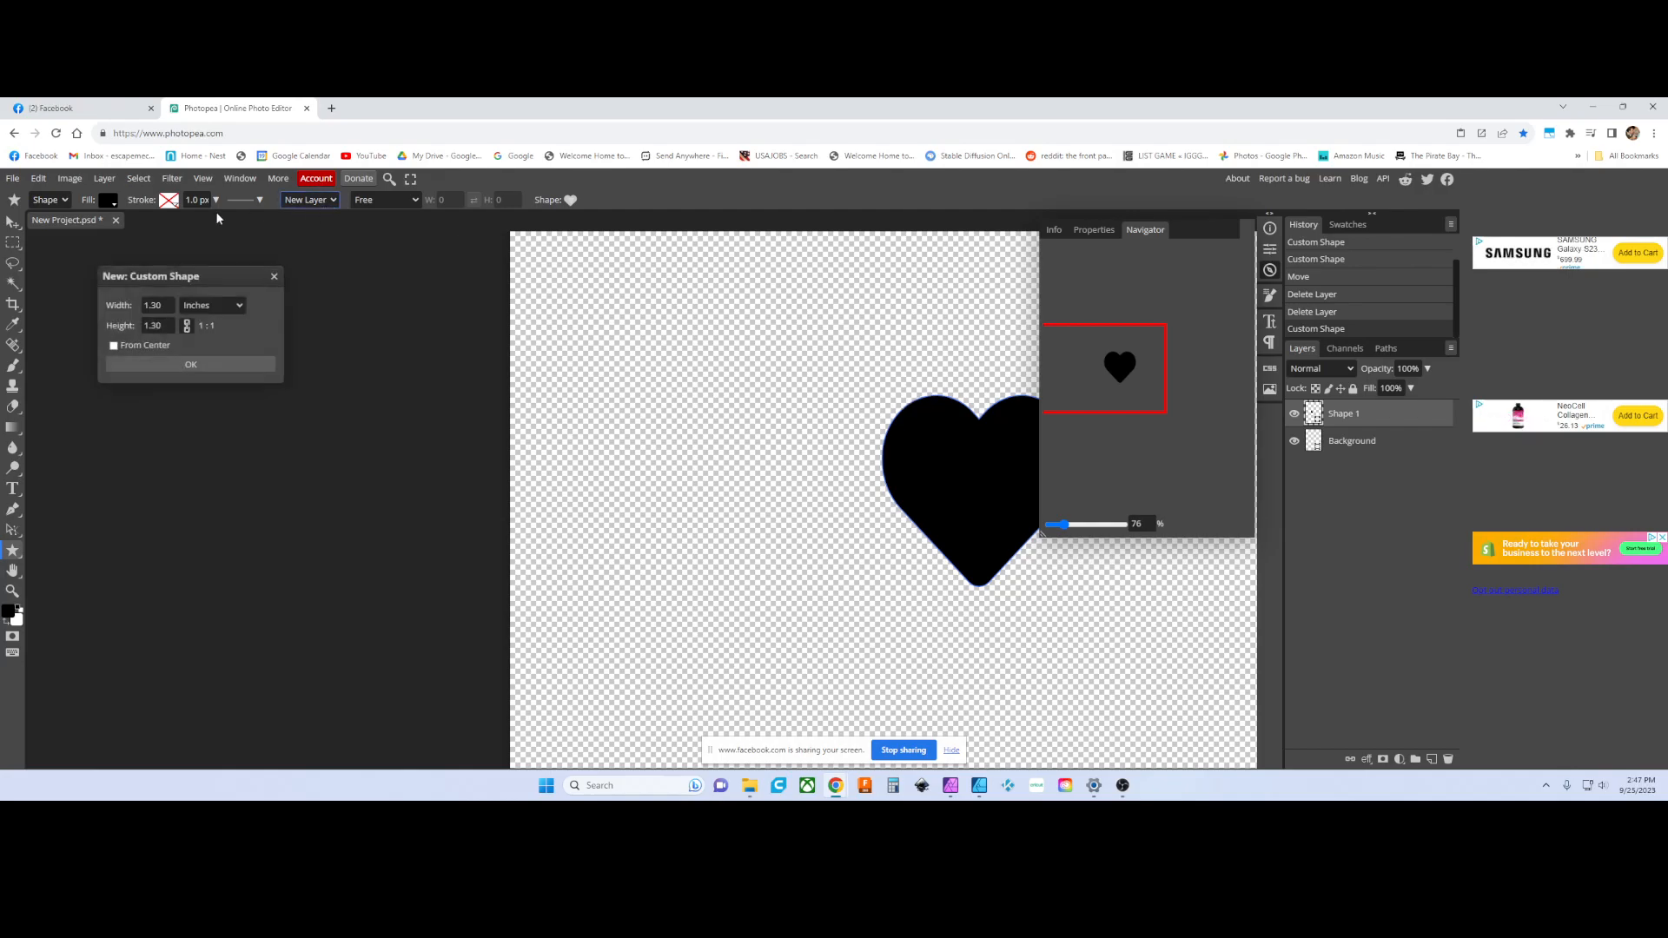
{"action": "left_click", "coordinate": [920, 480]}
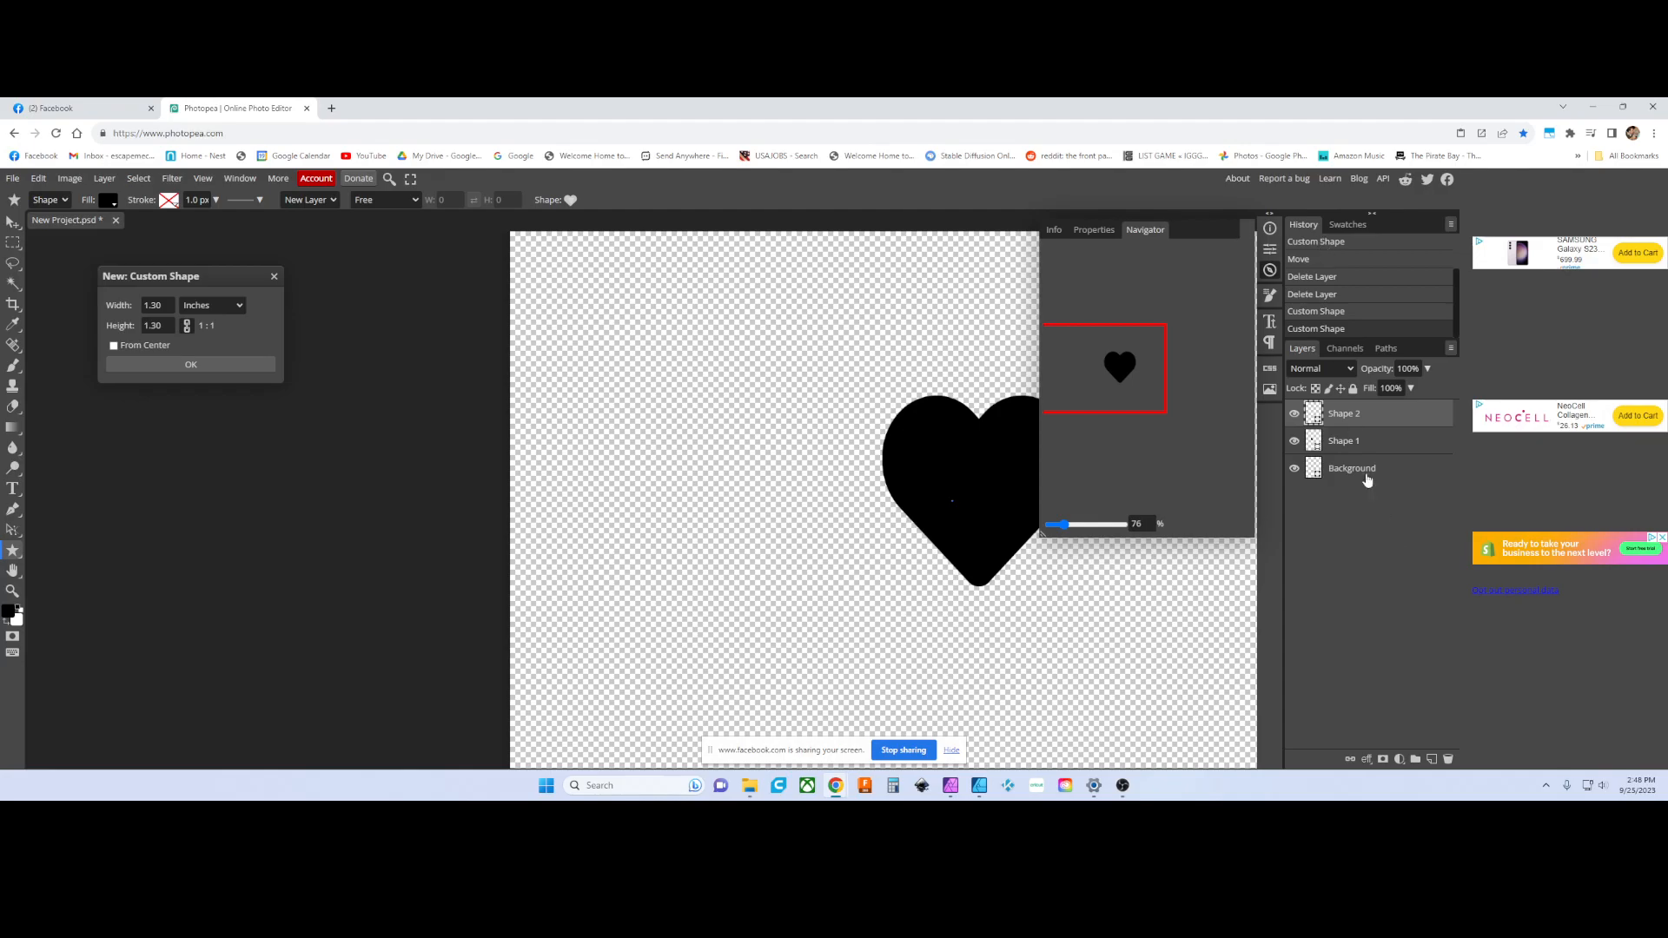
- Move the 1.30-inch heart left on the page to about X 1.36, Y 4.49, and dismiss the new custom shape settings
{"action": "left_click", "coordinate": [12, 222]}
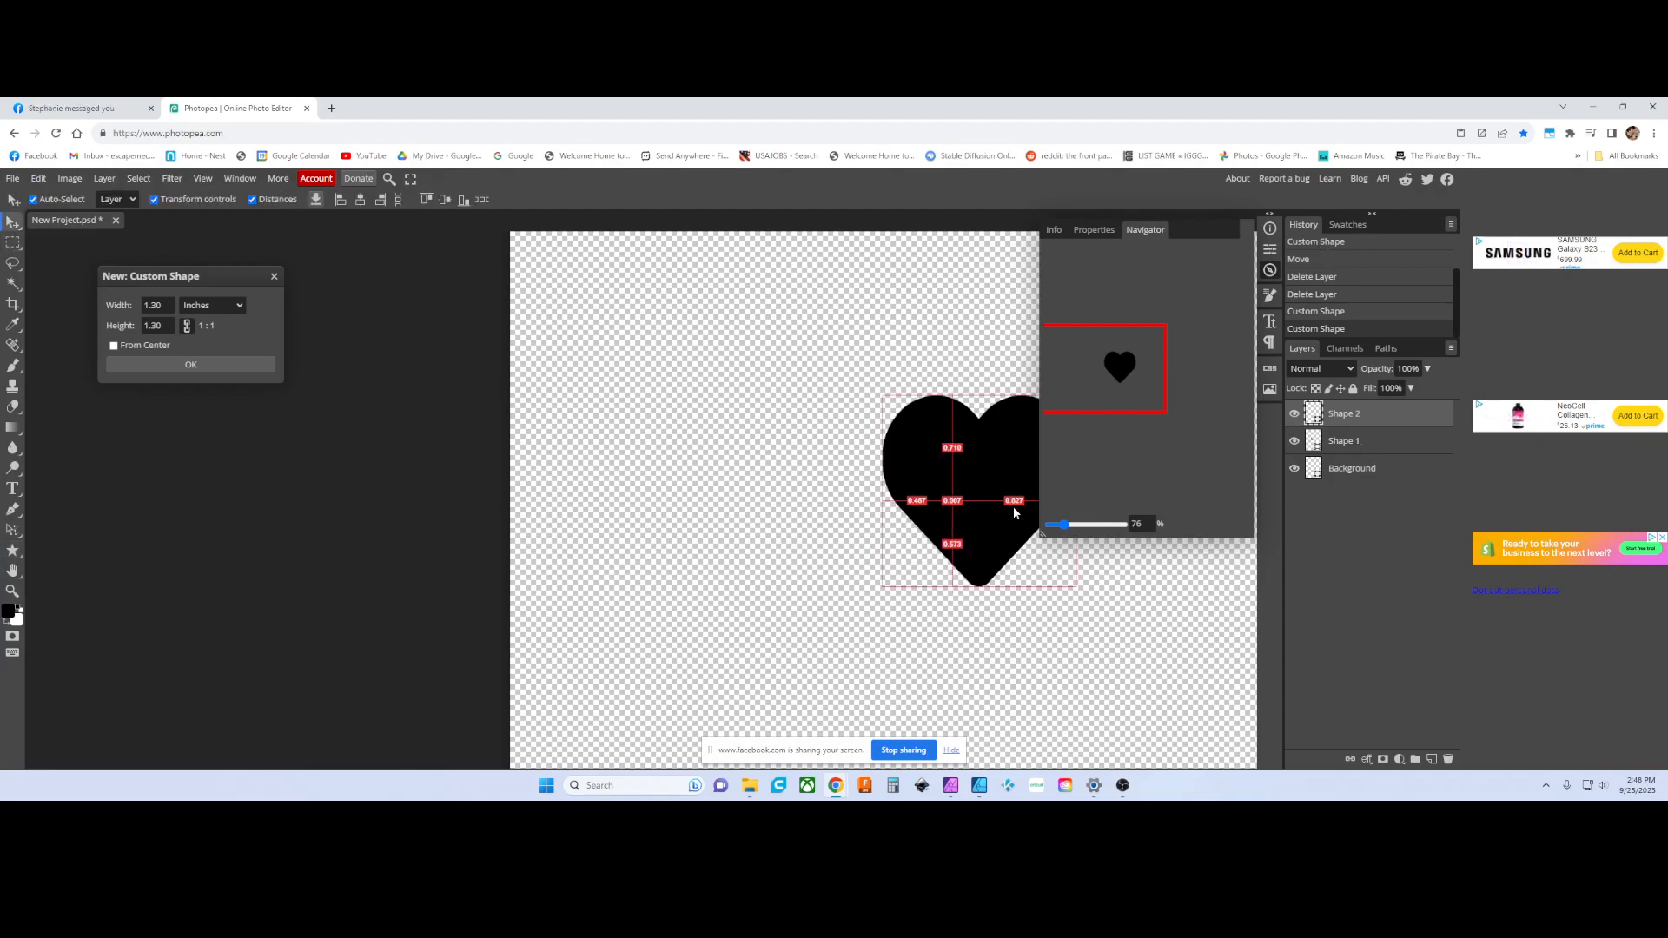
{"action": "left_click_drag", "start_coordinate": [964, 467], "coordinate": [811, 476]}
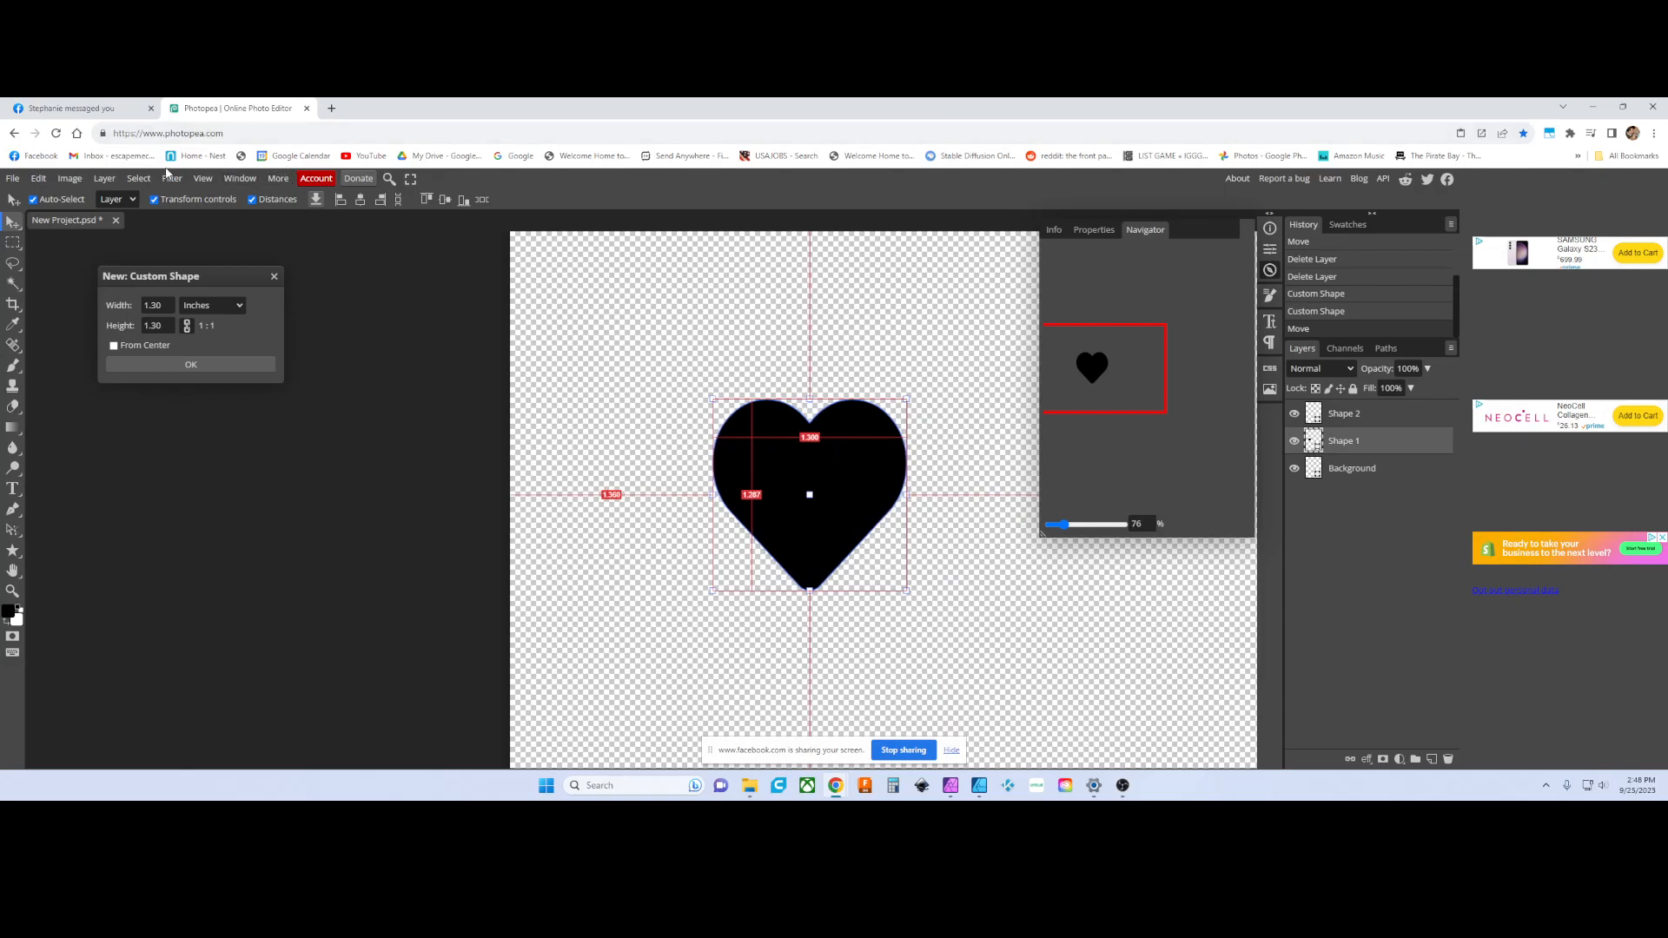
{"action": "left_click", "coordinate": [207, 183]}
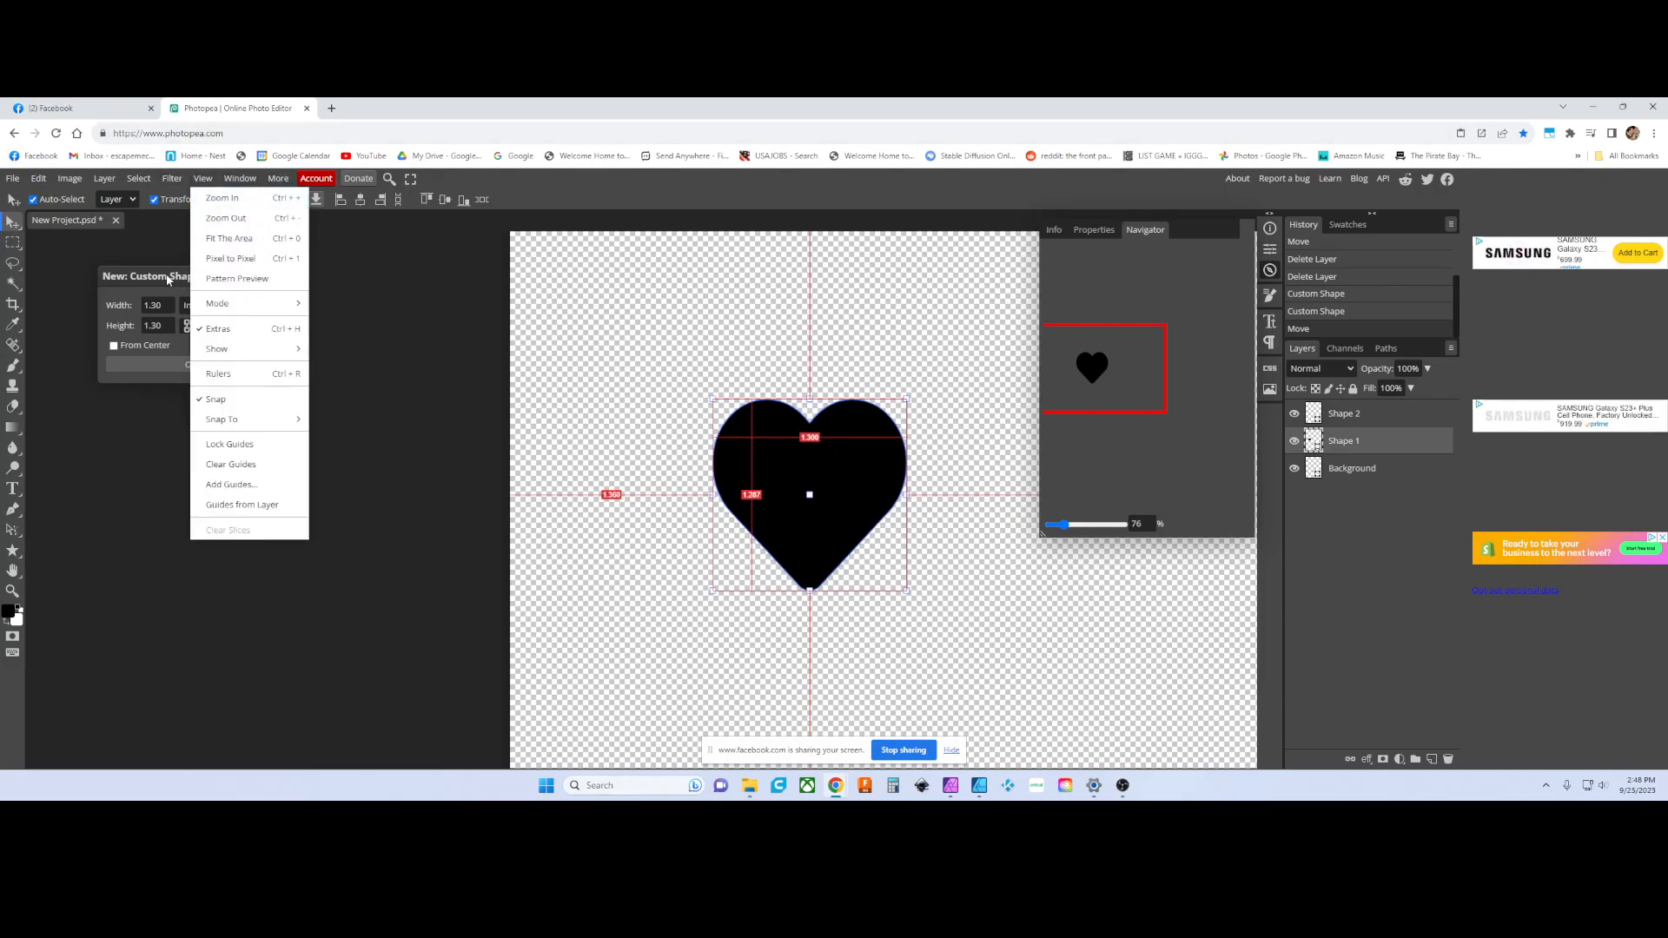
{"action": "left_click", "coordinate": [273, 290]}
{"action": "left_click", "coordinate": [274, 277]}
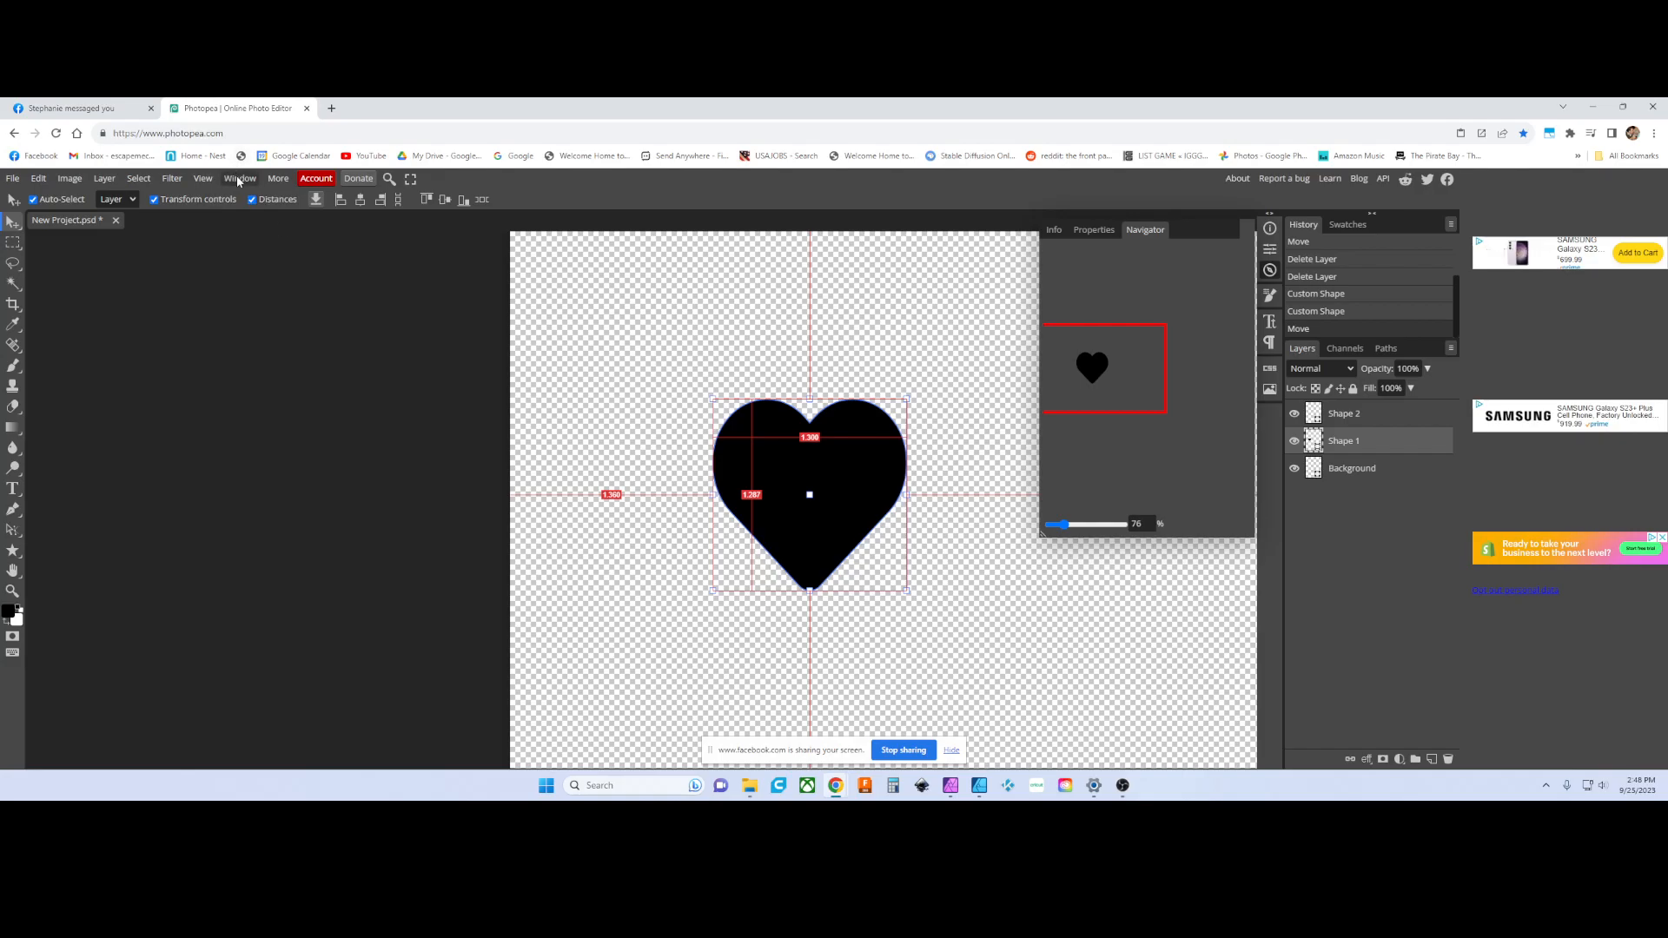
- Show the heart layer's properties and enlarge its width by .5 to 1.80 inches, keeping the aspect ratio
{"action": "left_click", "coordinate": [240, 178]}
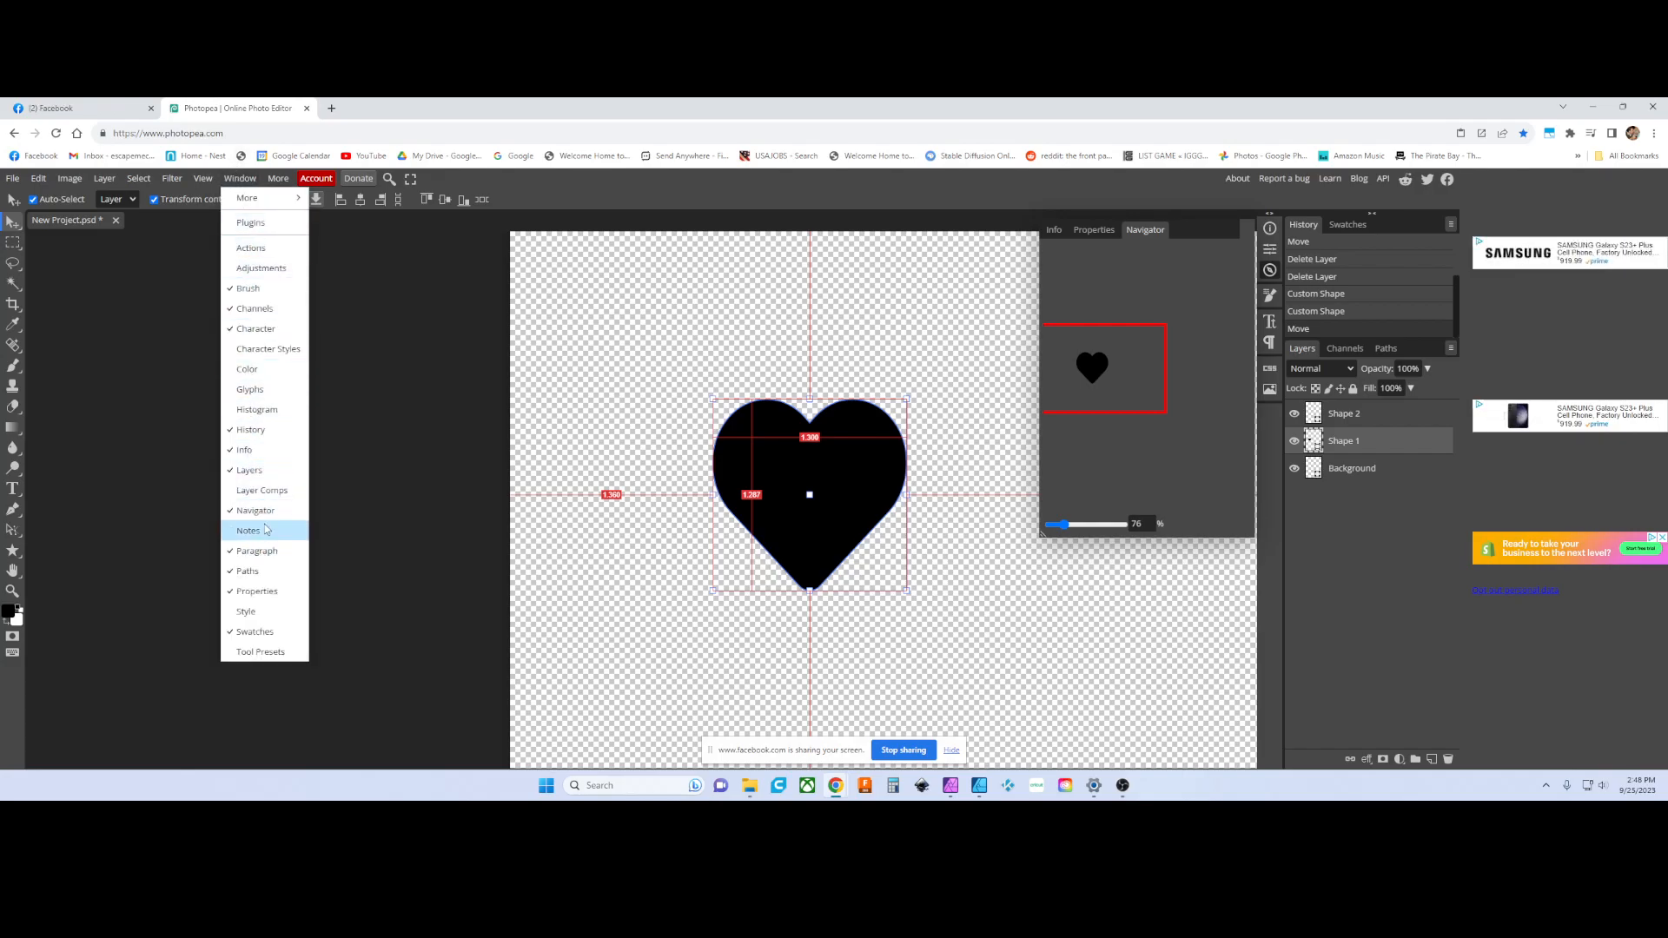
{"action": "left_click", "coordinate": [274, 592]}
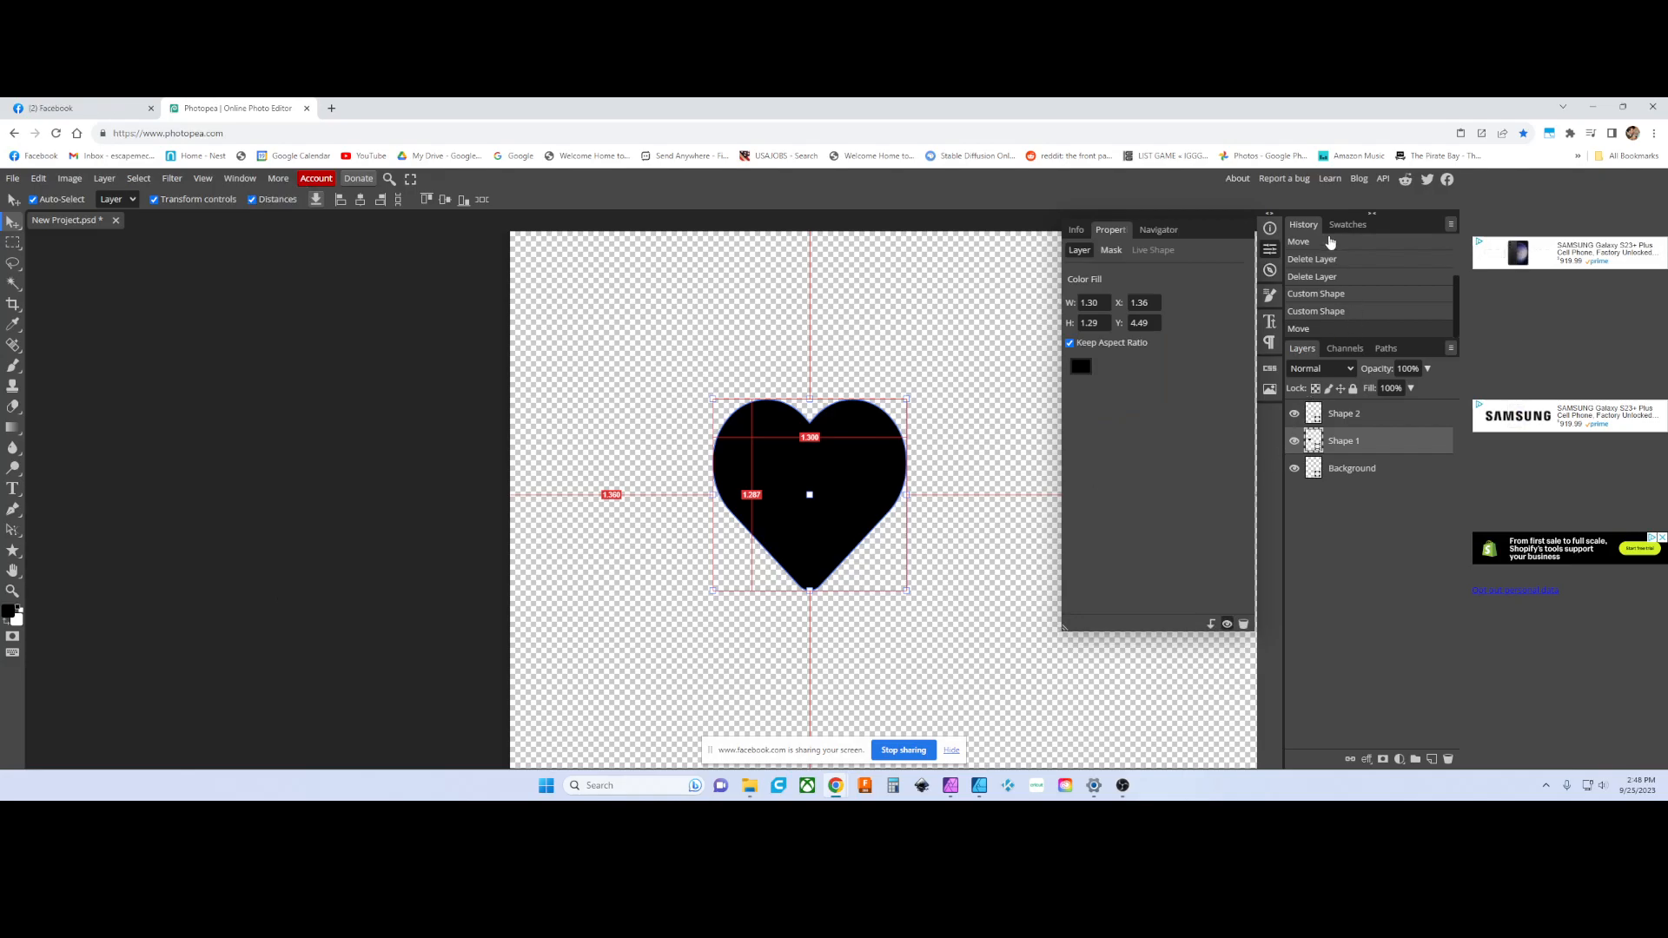
{"action": "left_click", "coordinate": [1094, 304]}
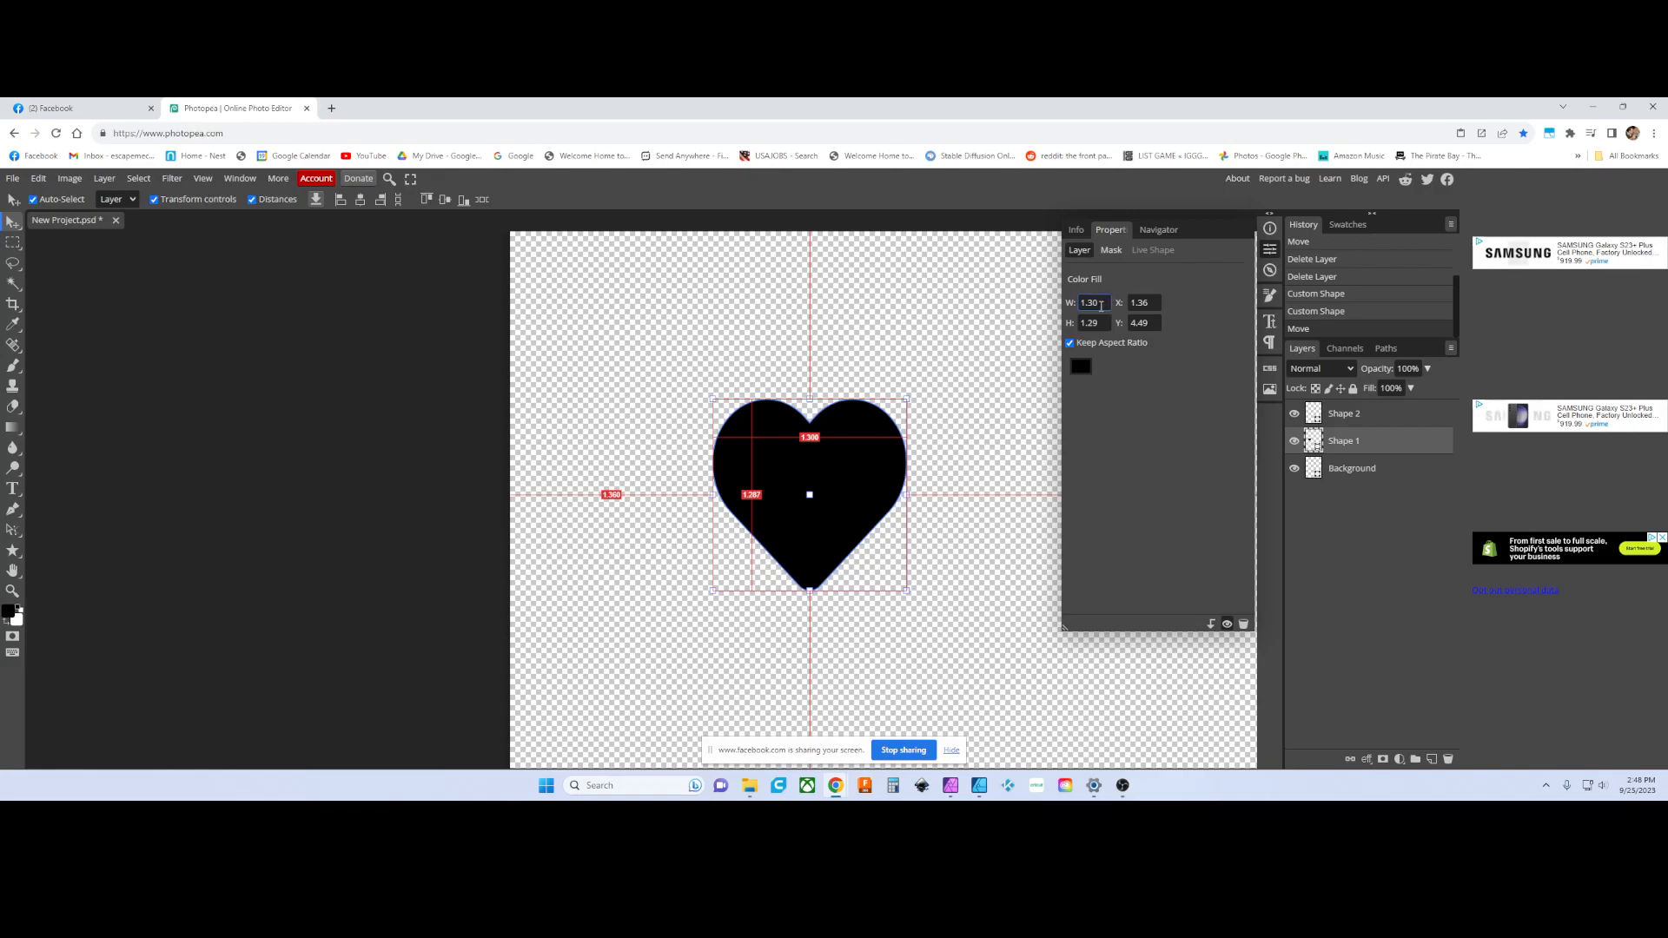
{"action": "left_click", "coordinate": [1152, 304]}
{"action": "type", "text": "+.5"}
{"action": "key", "text": "Return"}
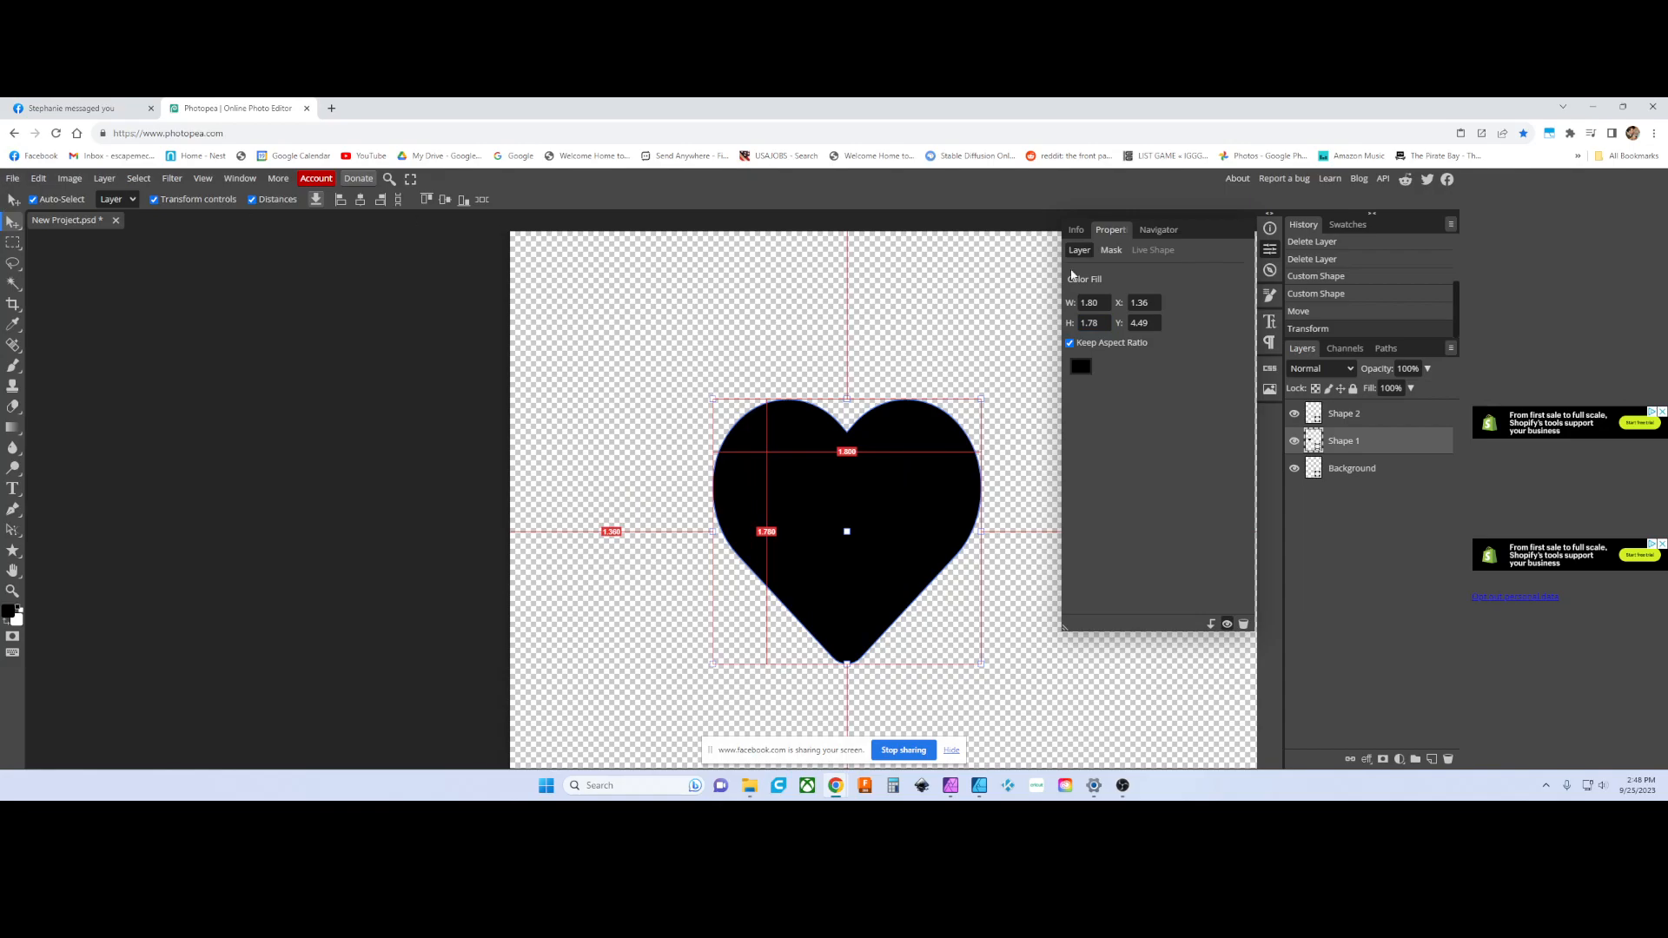
- Check the selected heart's dimensions in the Info read-out and return to its layer properties
{"action": "left_click", "coordinate": [245, 179]}
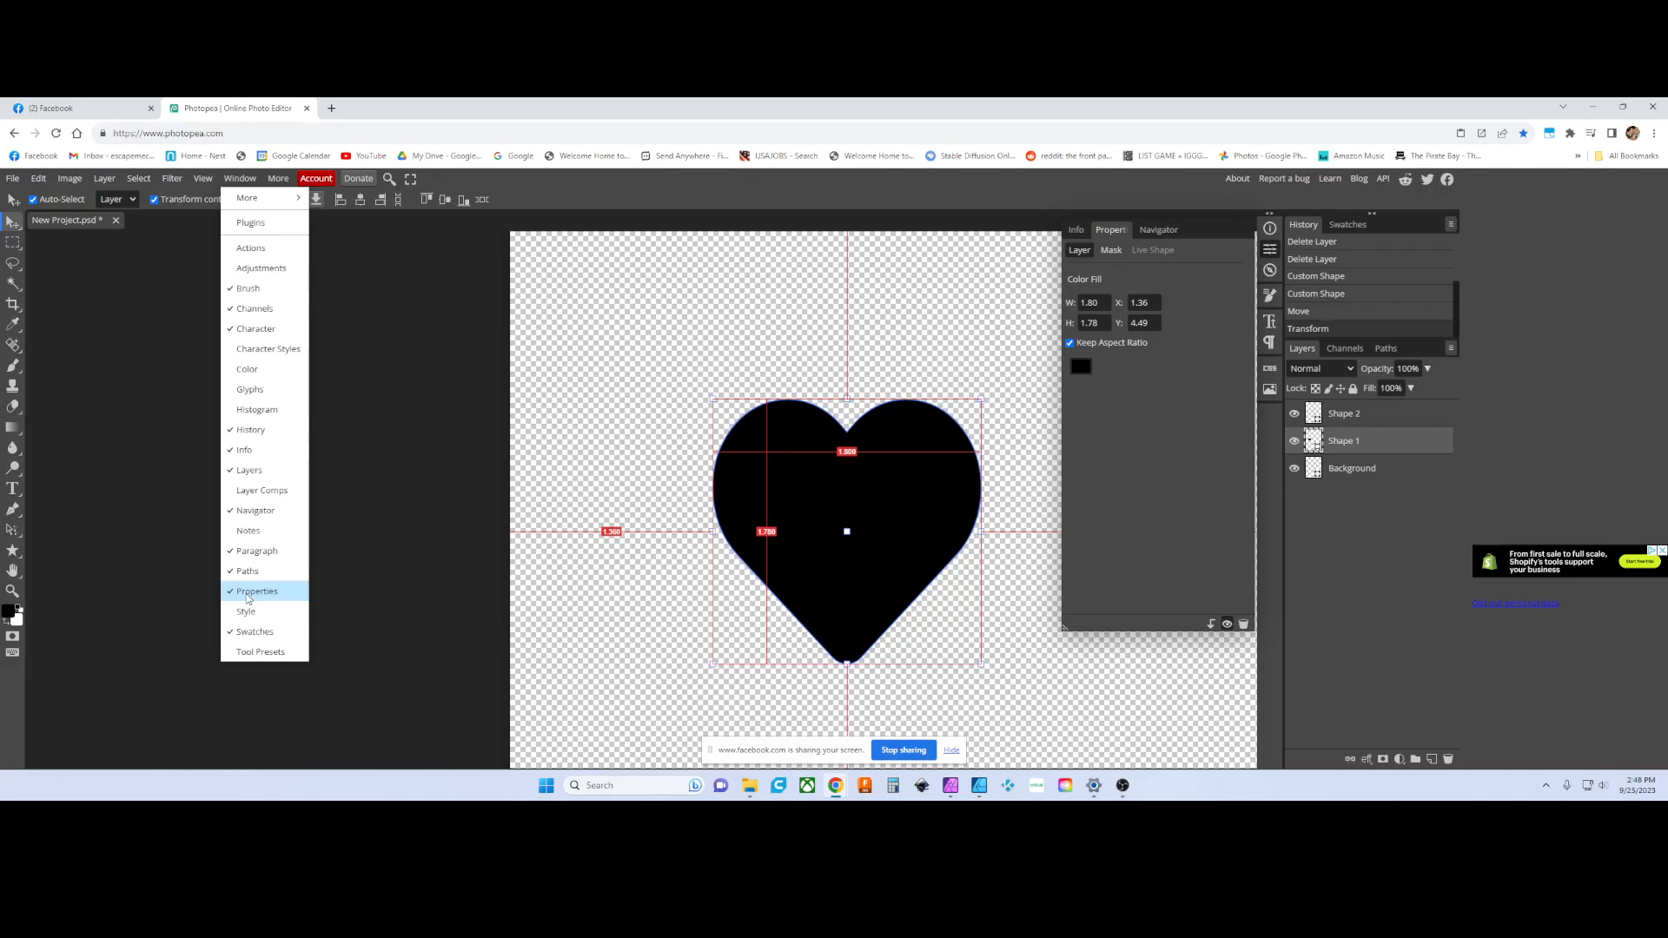
{"action": "left_click", "coordinate": [851, 508]}
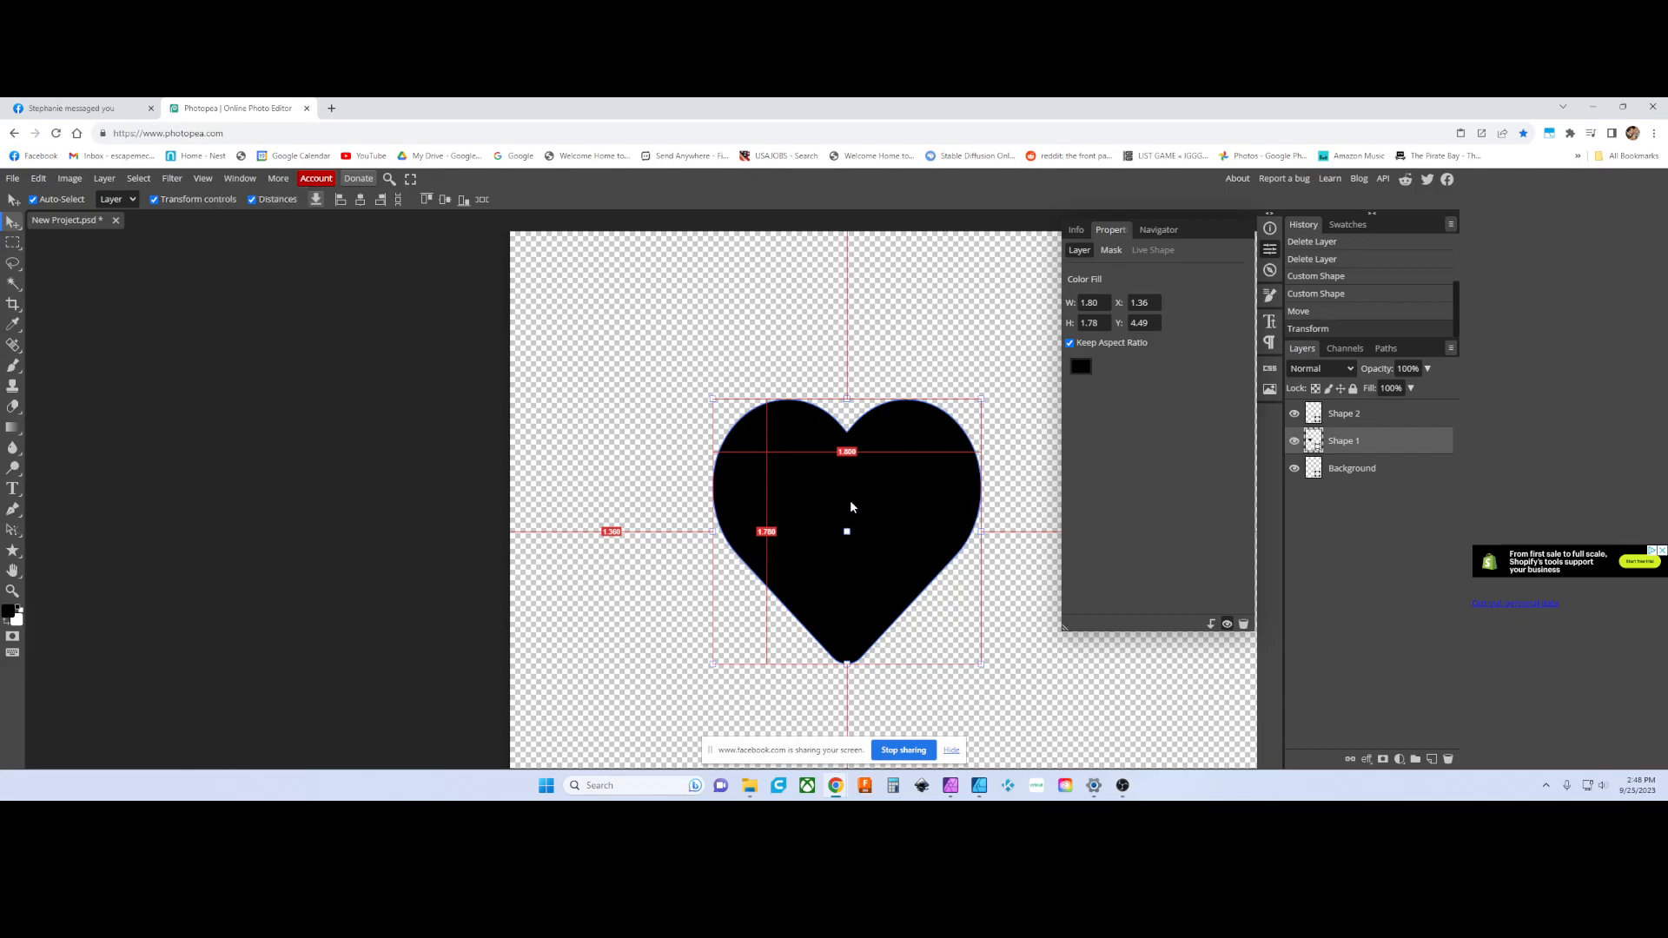
{"action": "left_click", "coordinate": [1080, 229]}
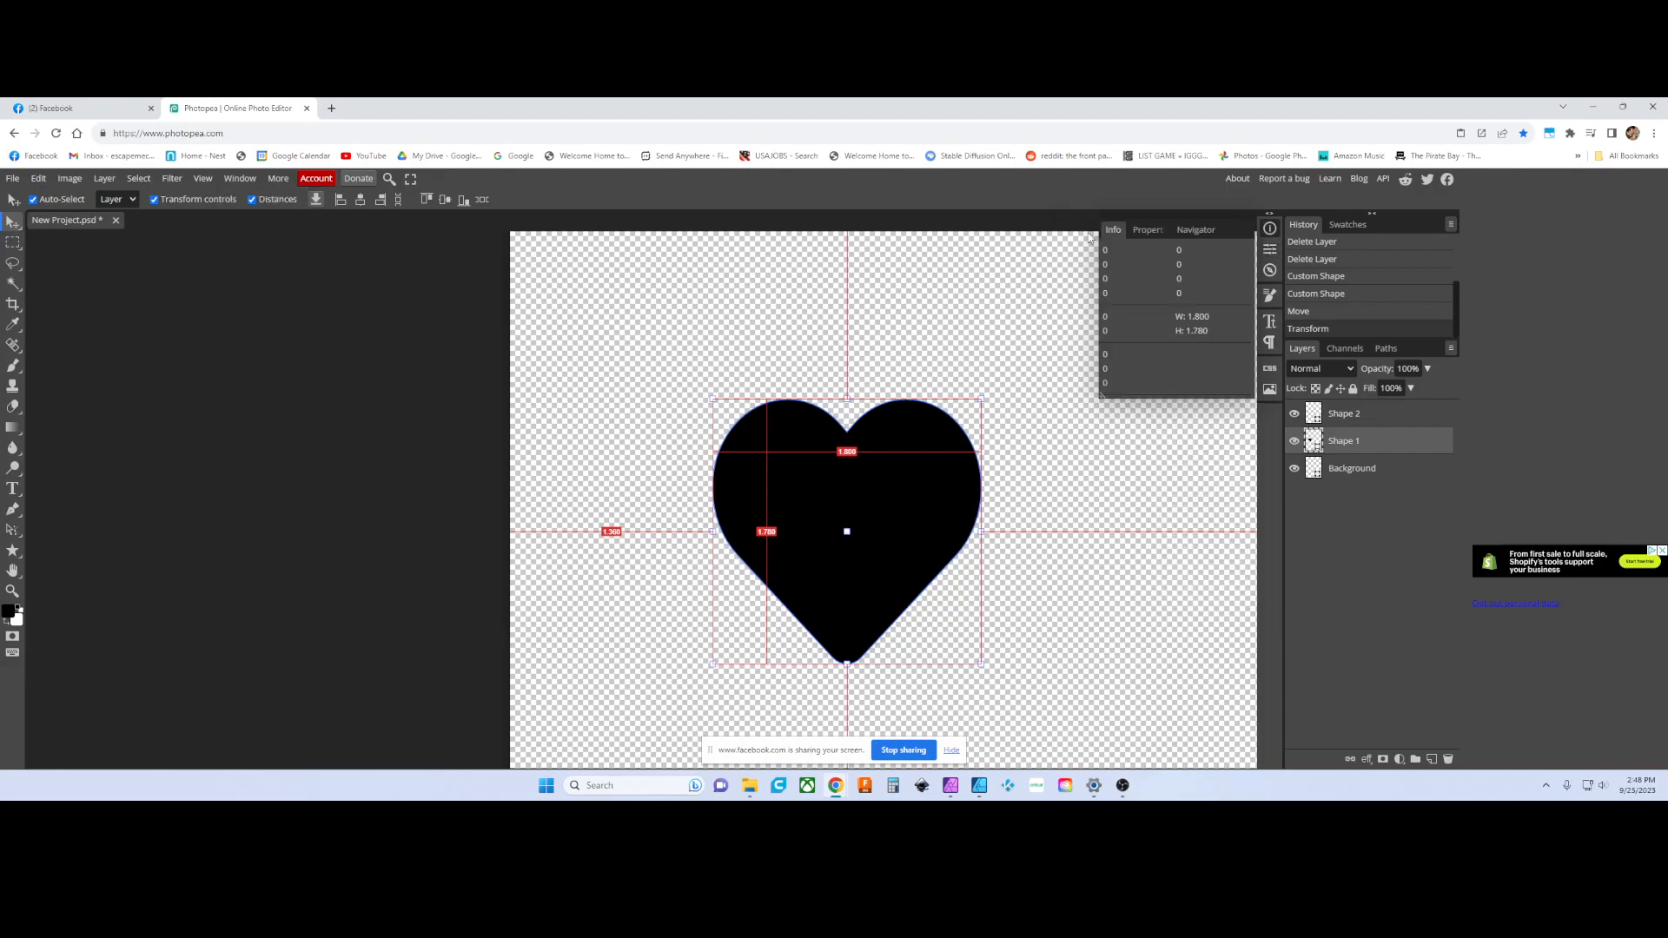
{"action": "left_click", "coordinate": [1151, 231]}
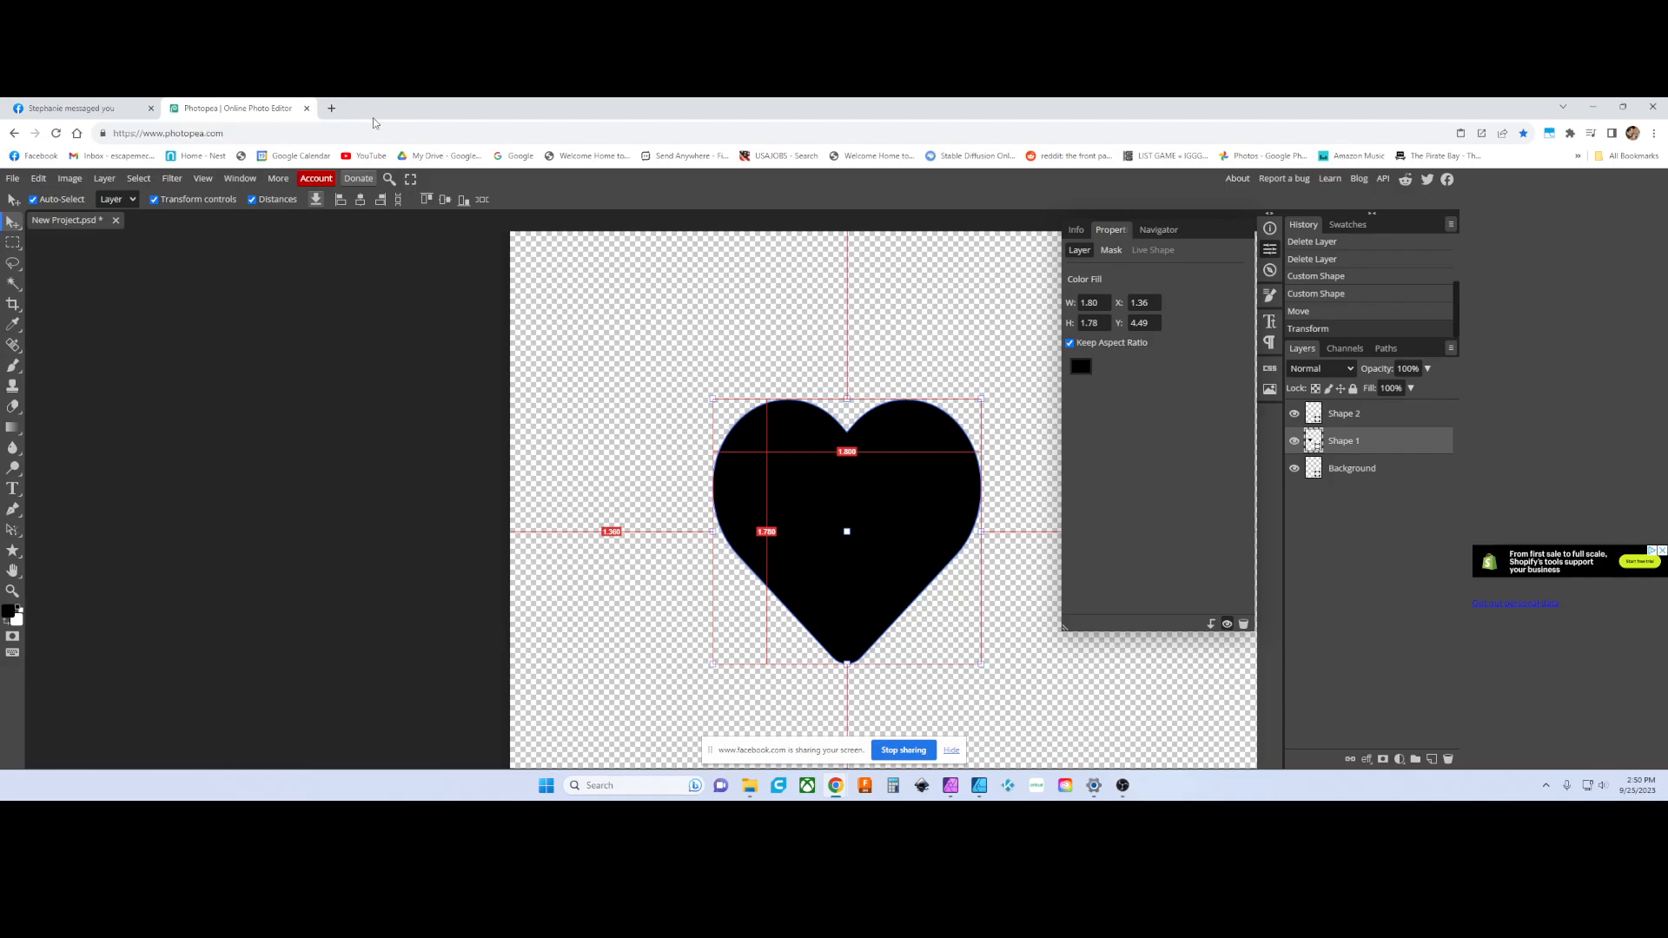
{"action": "left_click", "coordinate": [333, 112]}
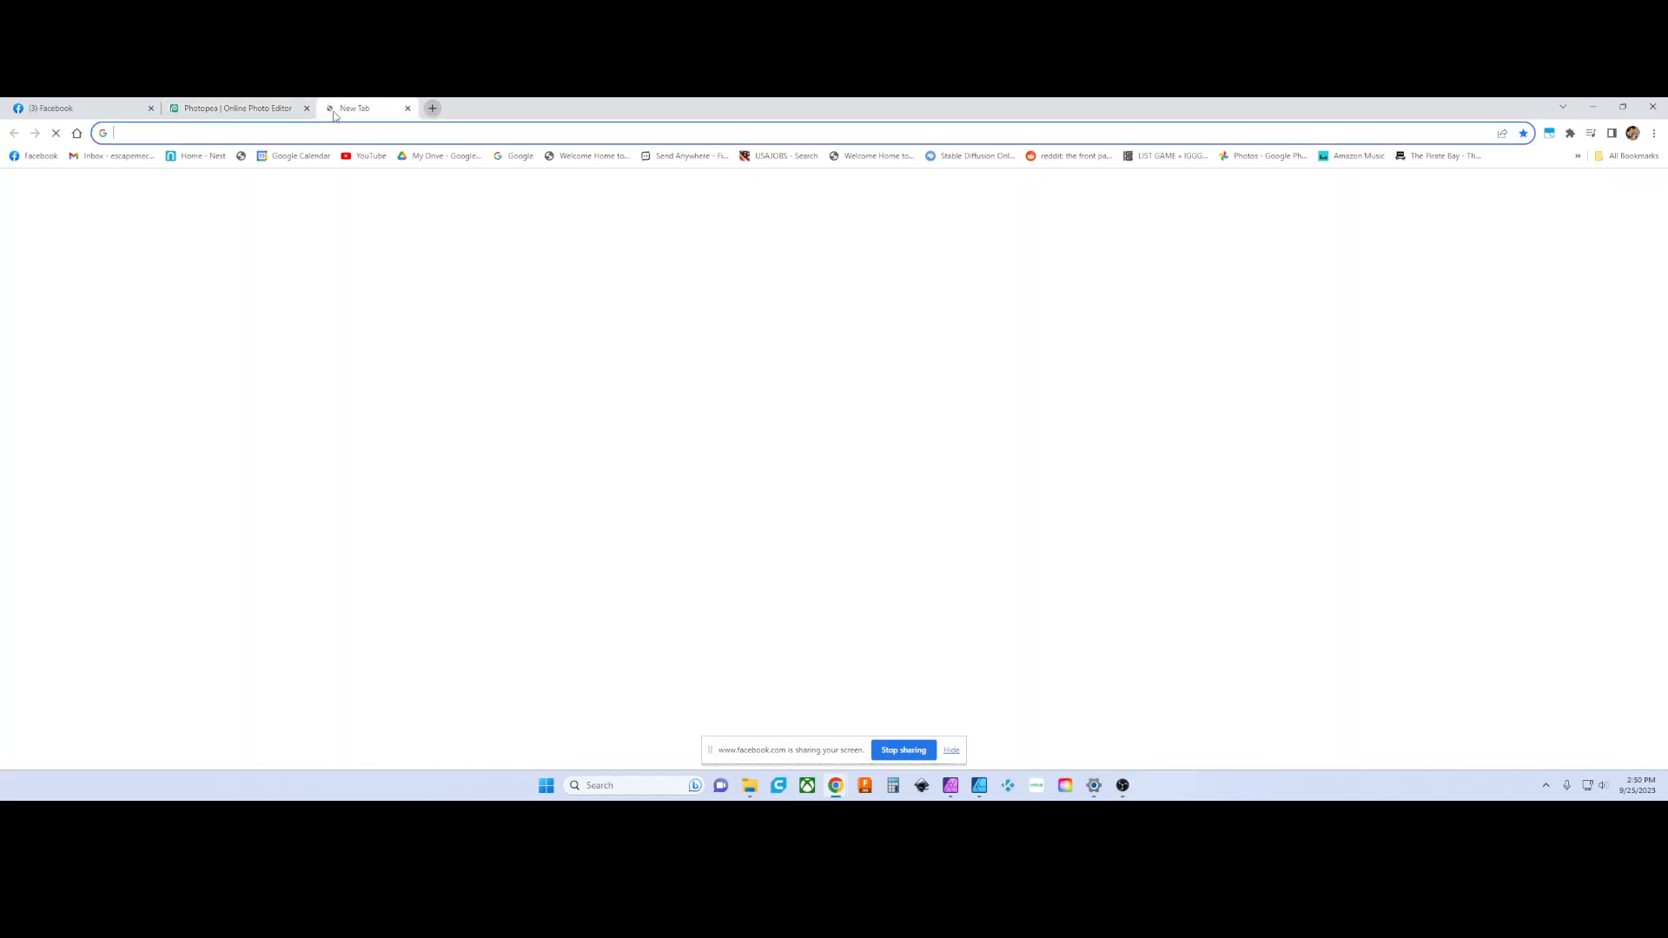
{"action": "left_click", "coordinate": [463, 107]}
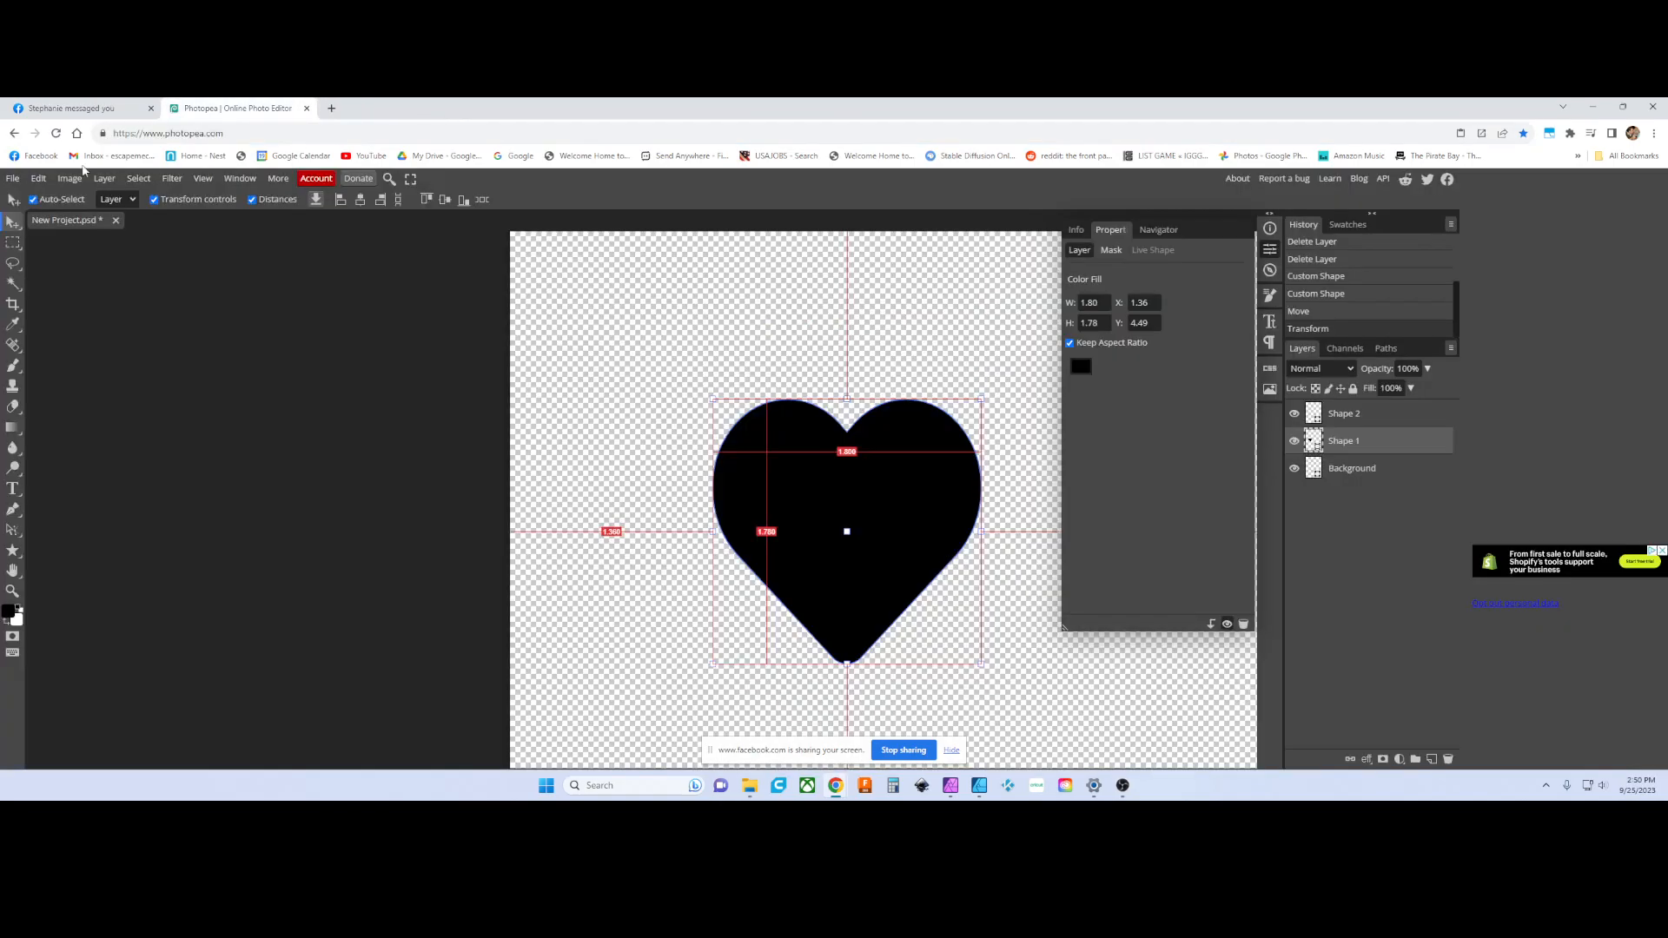
- Place the devil girl artwork from the working art files folder into the page as a new layer
{"action": "left_click", "coordinate": [13, 178]}
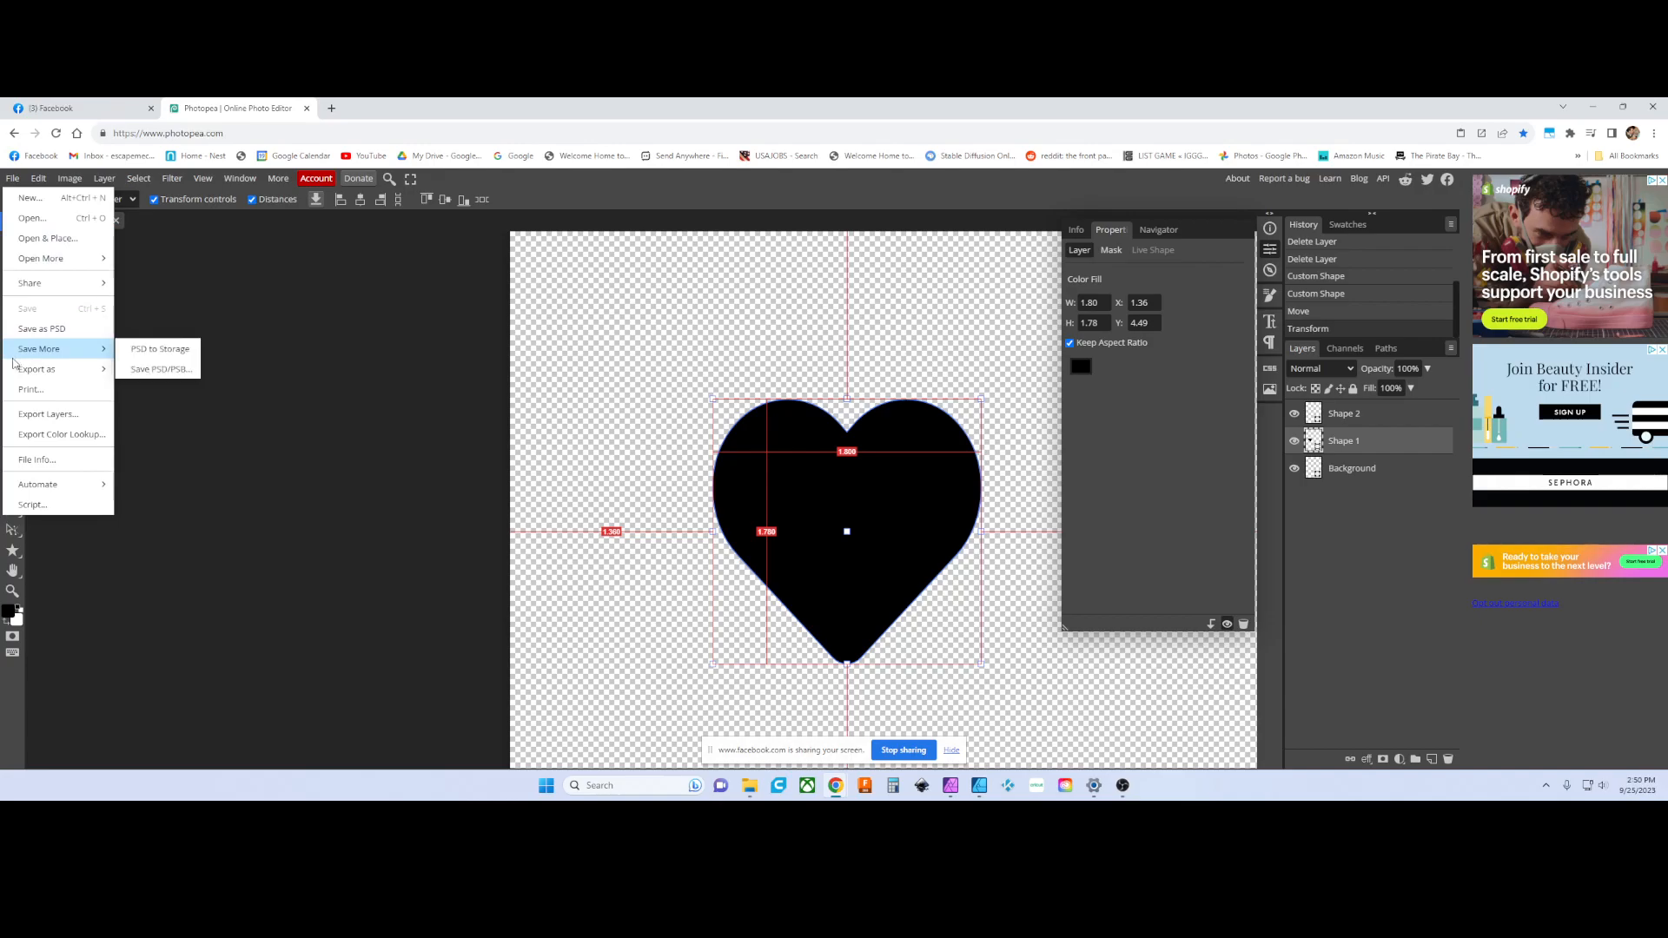
{"action": "left_click", "coordinate": [42, 240]}
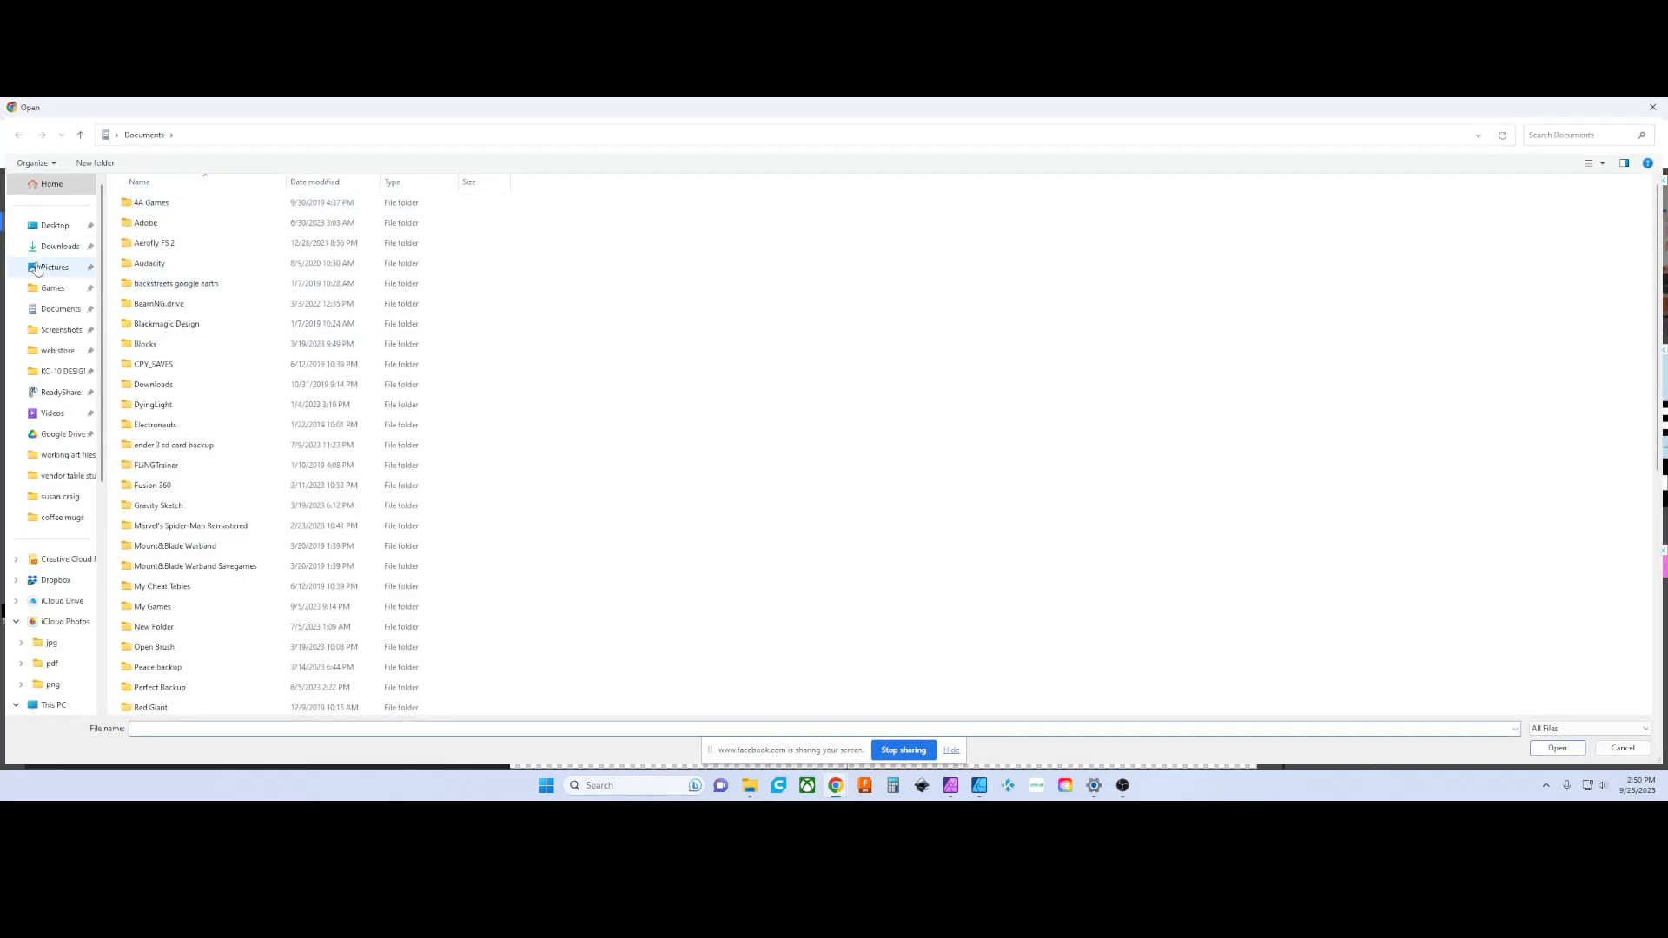
{"action": "left_click", "coordinate": [44, 268]}
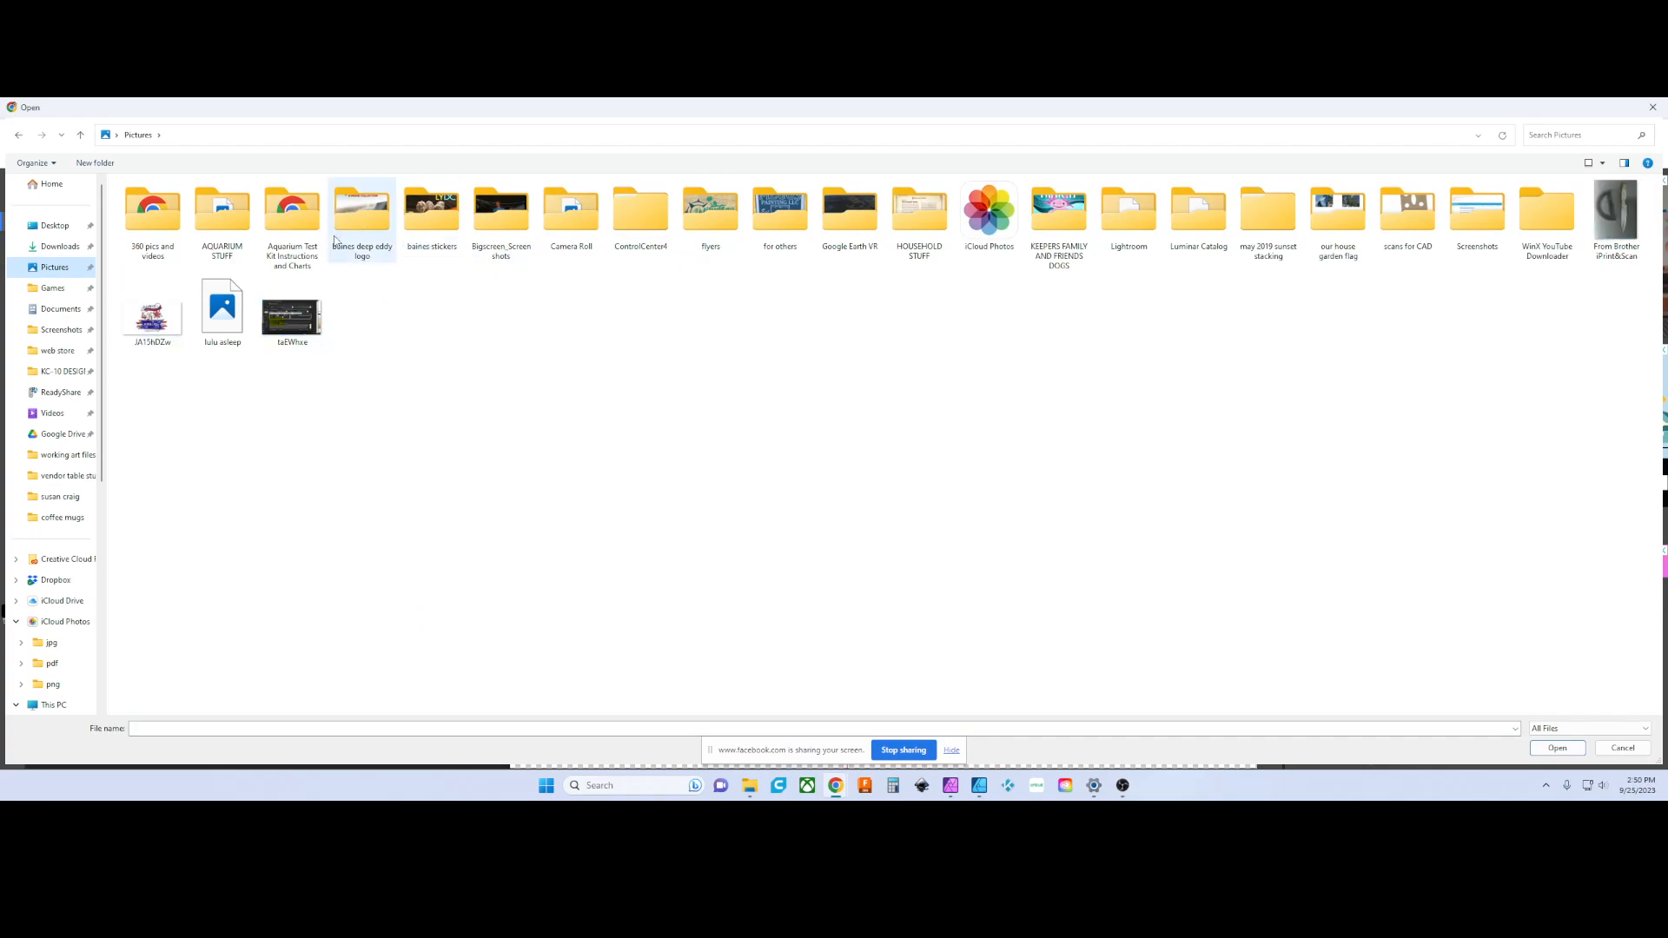
{"action": "left_click", "coordinate": [68, 457]}
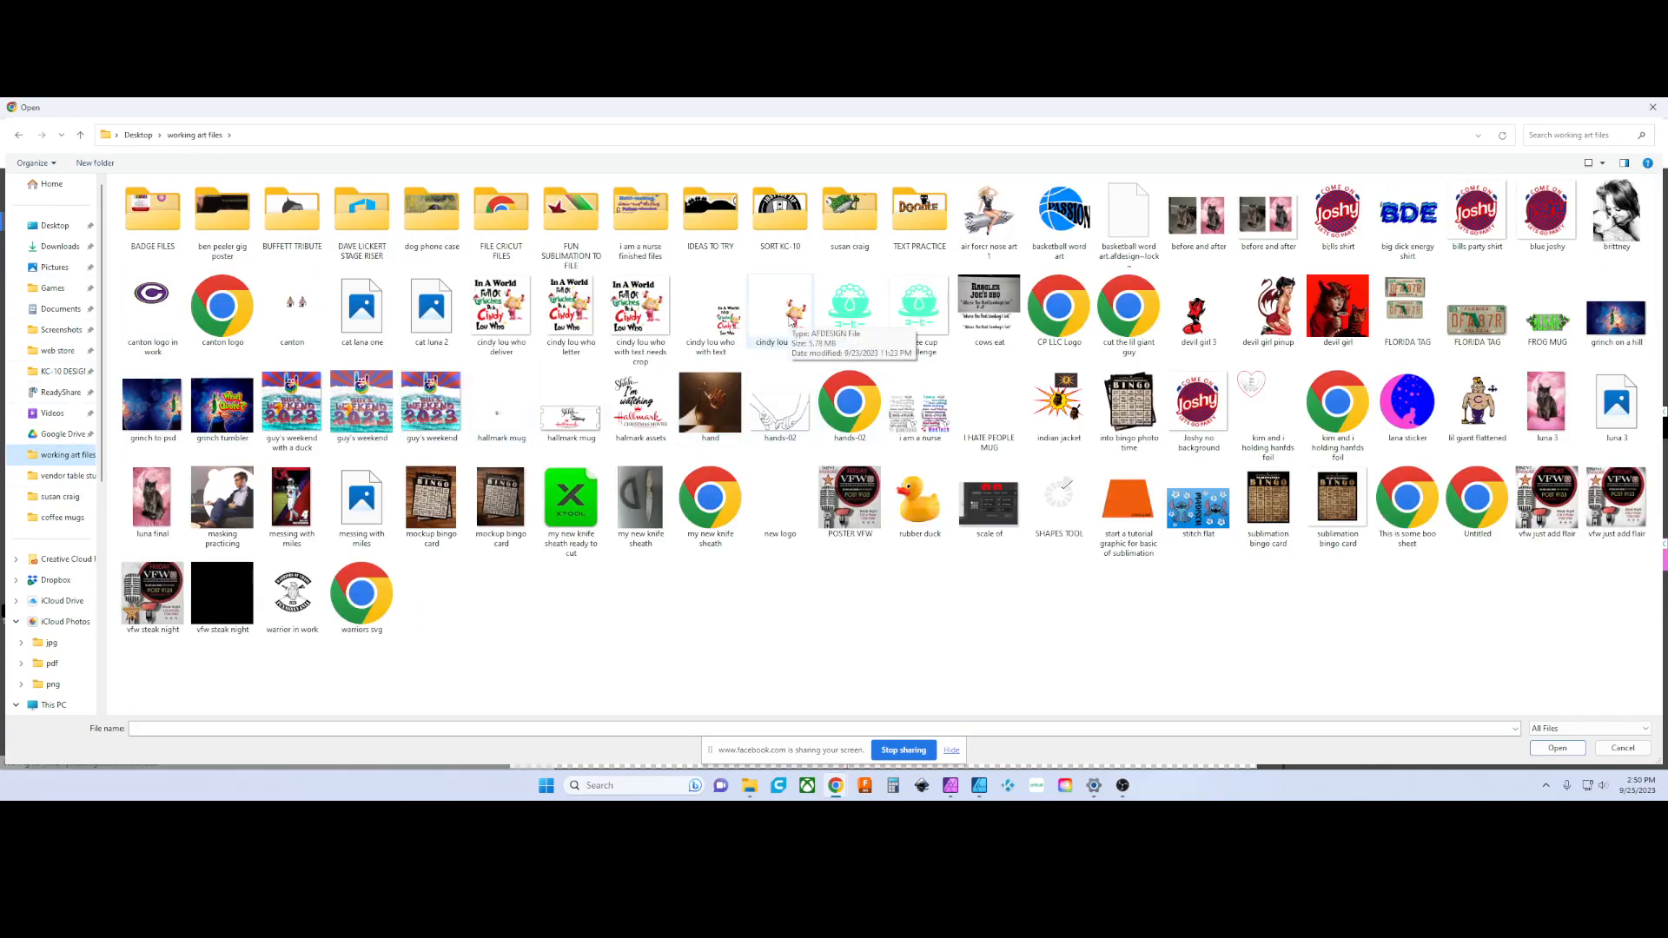
{"action": "double_click", "coordinate": [1345, 318]}
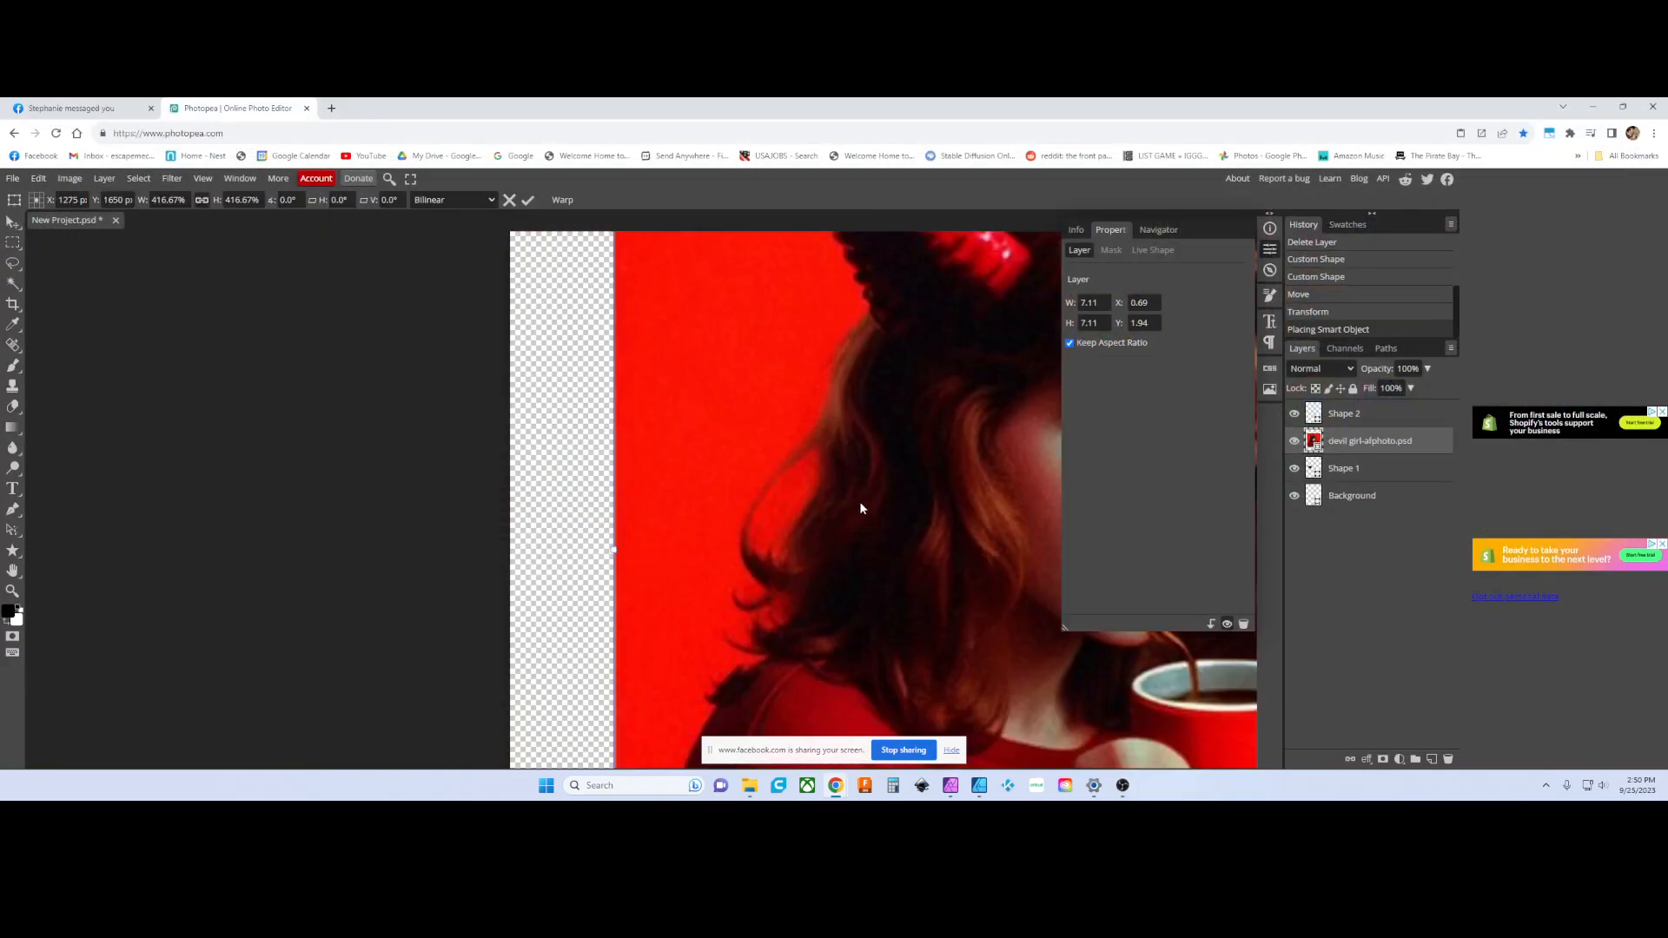
- Shrink the placed artwork to about 2.88 inches square and position it over the black heart at about X 0.87, Y 3.72
{"action": "scroll", "coordinate": [874, 490], "scroll_direction": "down", "scroll_amount": 5}
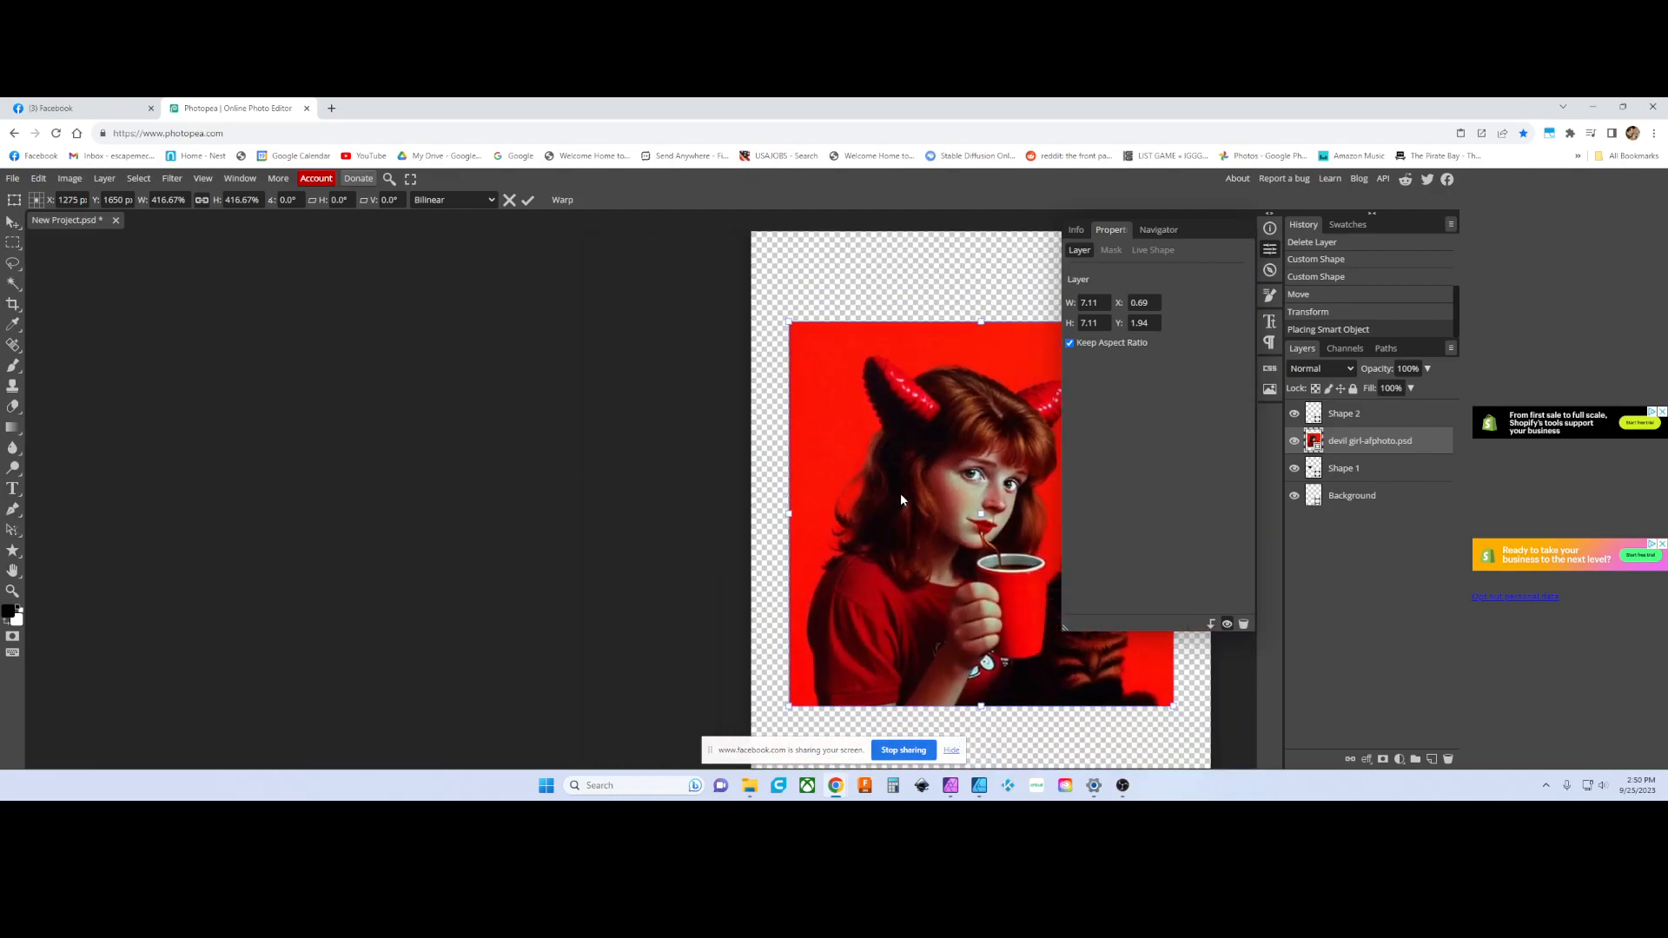
{"action": "left_click_drag", "start_coordinate": [808, 354], "coordinate": [999, 542]}
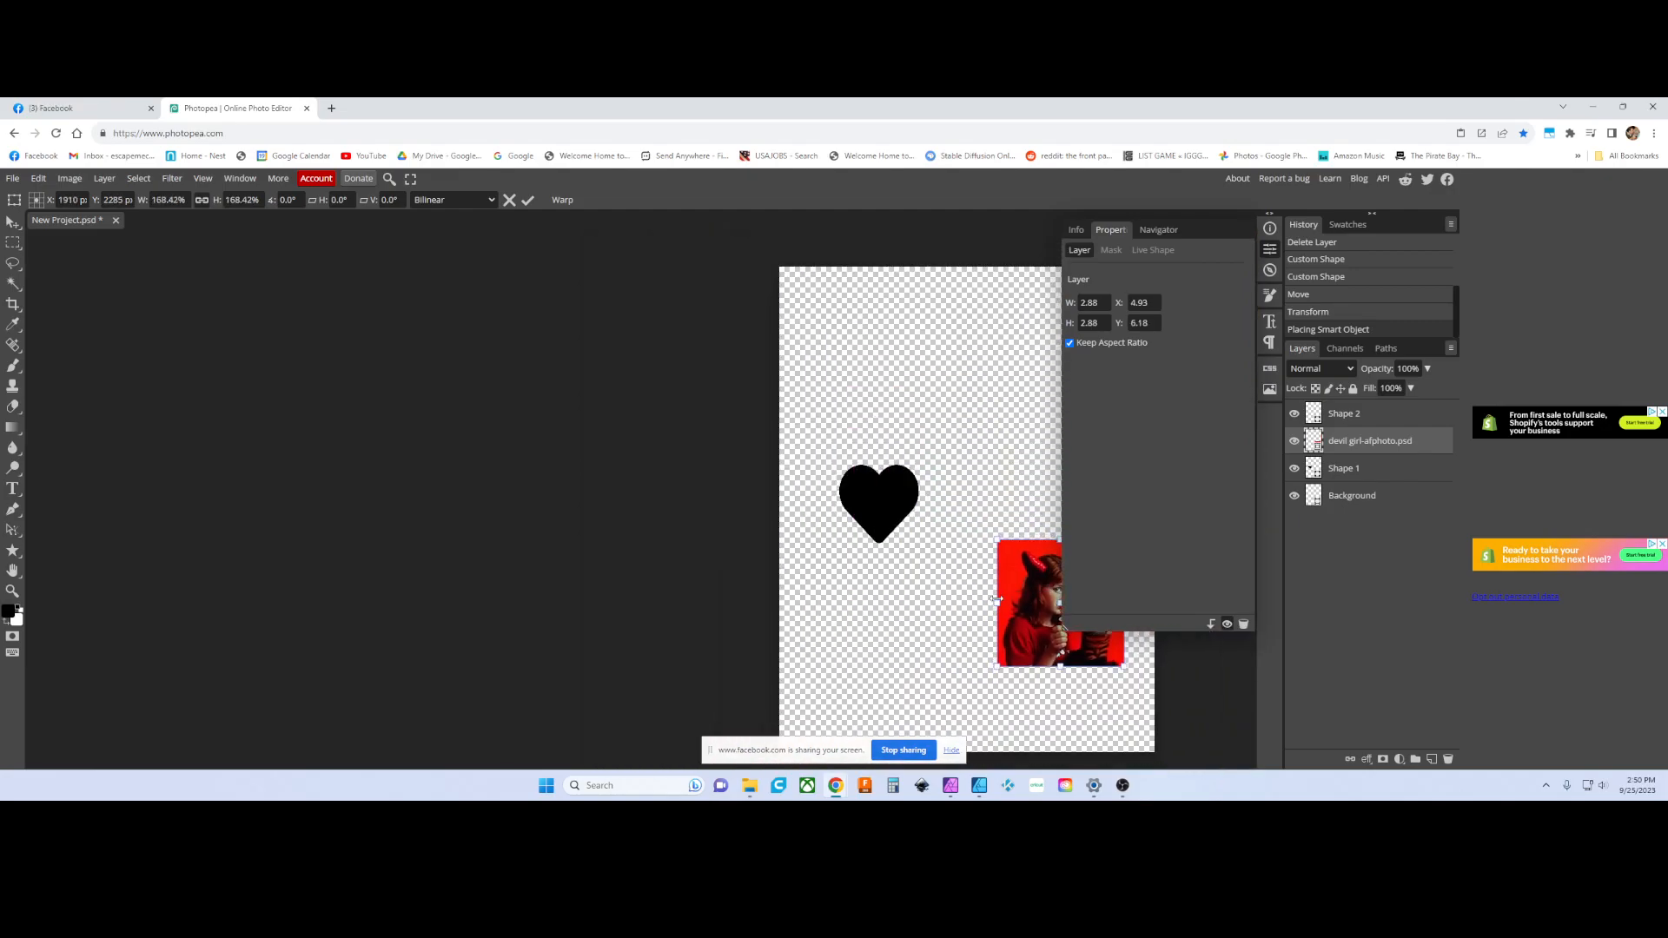
{"action": "left_click_drag", "start_coordinate": [1023, 607], "coordinate": [844, 494]}
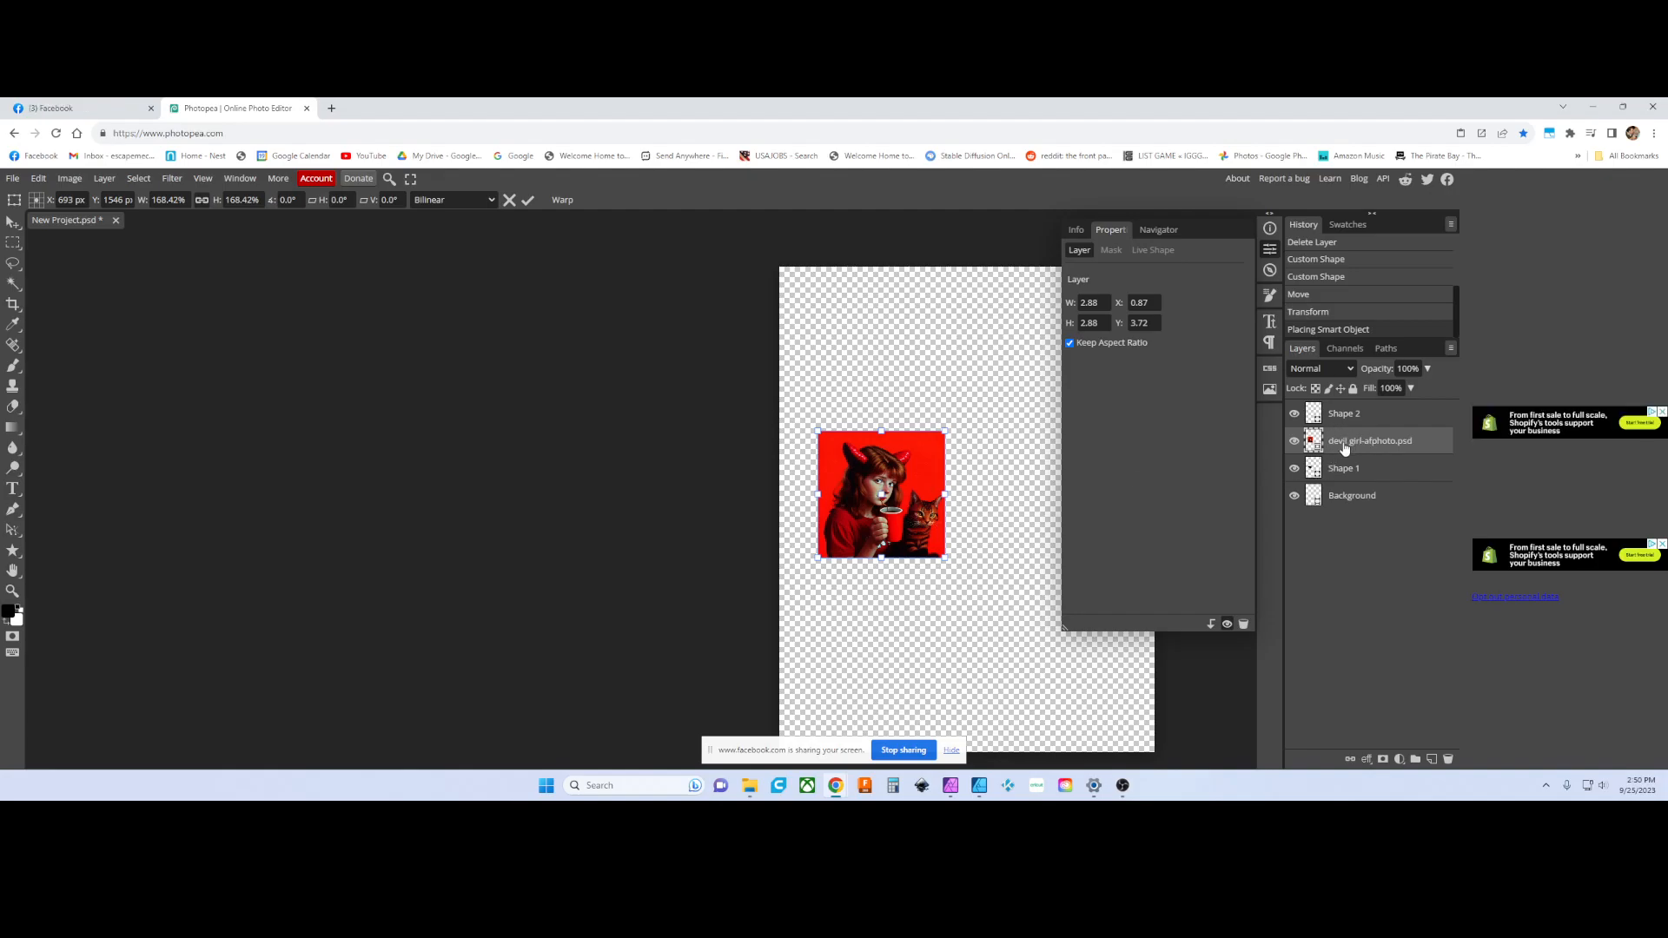
{"action": "key", "text": "Return"}
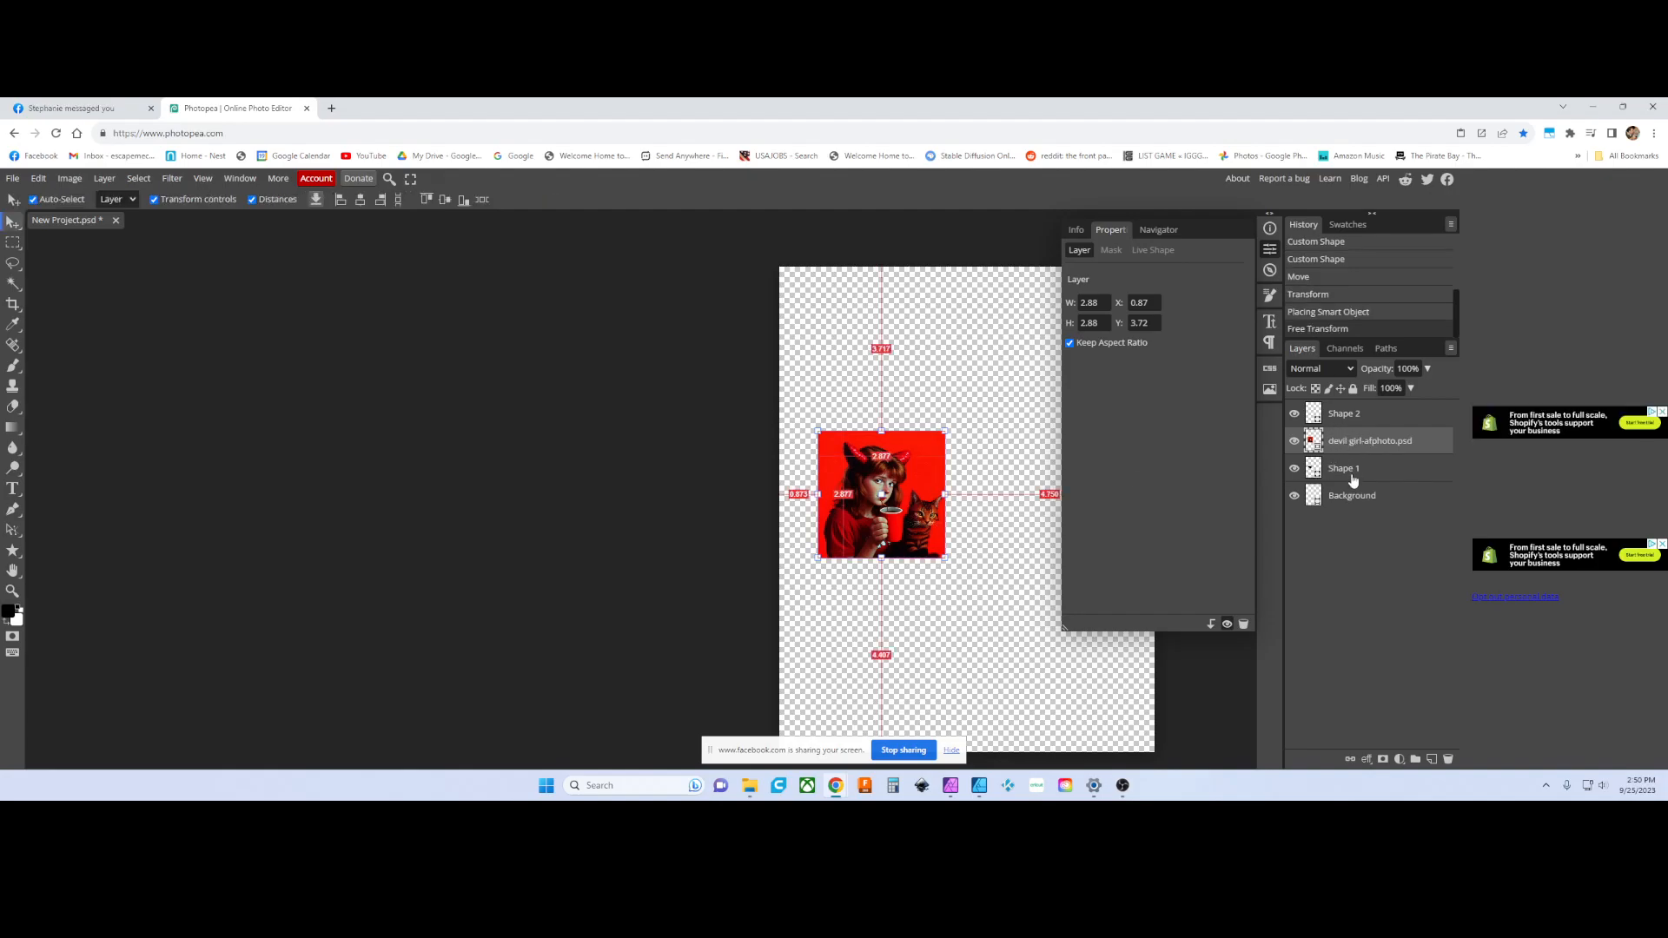
- Clip the devil girl layer to the Shape 1 heart beneath it with a clipping mask
{"action": "left_click", "coordinate": [1345, 470]}
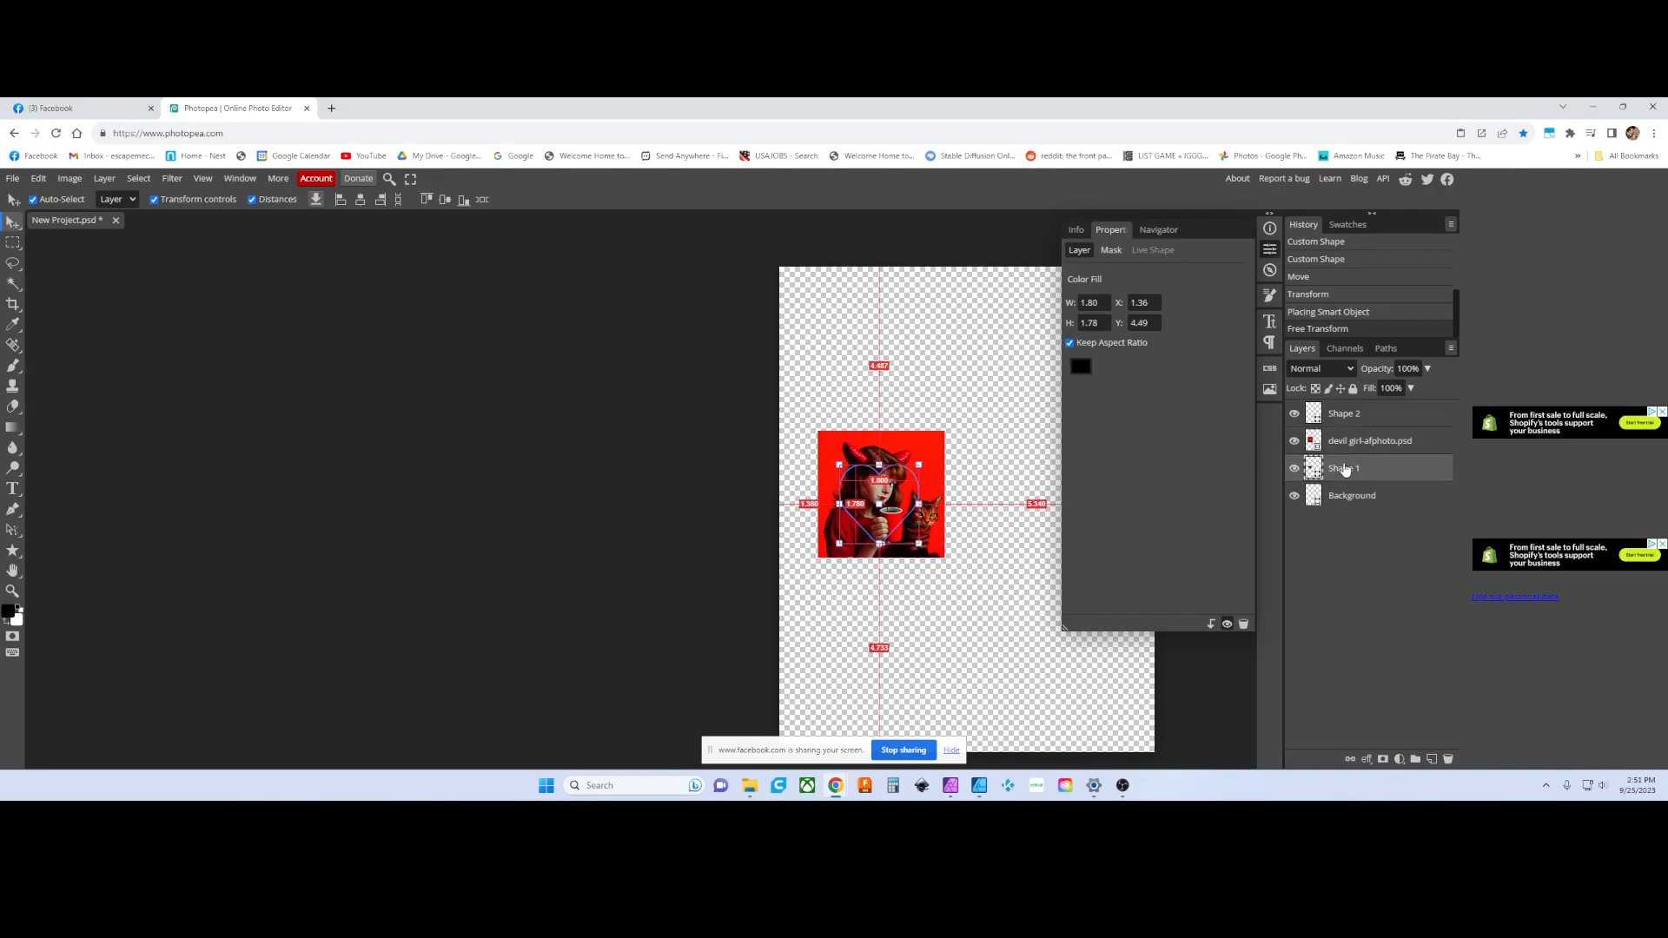
{"action": "left_click", "coordinate": [1336, 445]}
{"action": "left_click", "coordinate": [1333, 469]}
{"action": "left_click", "coordinate": [1347, 447]}
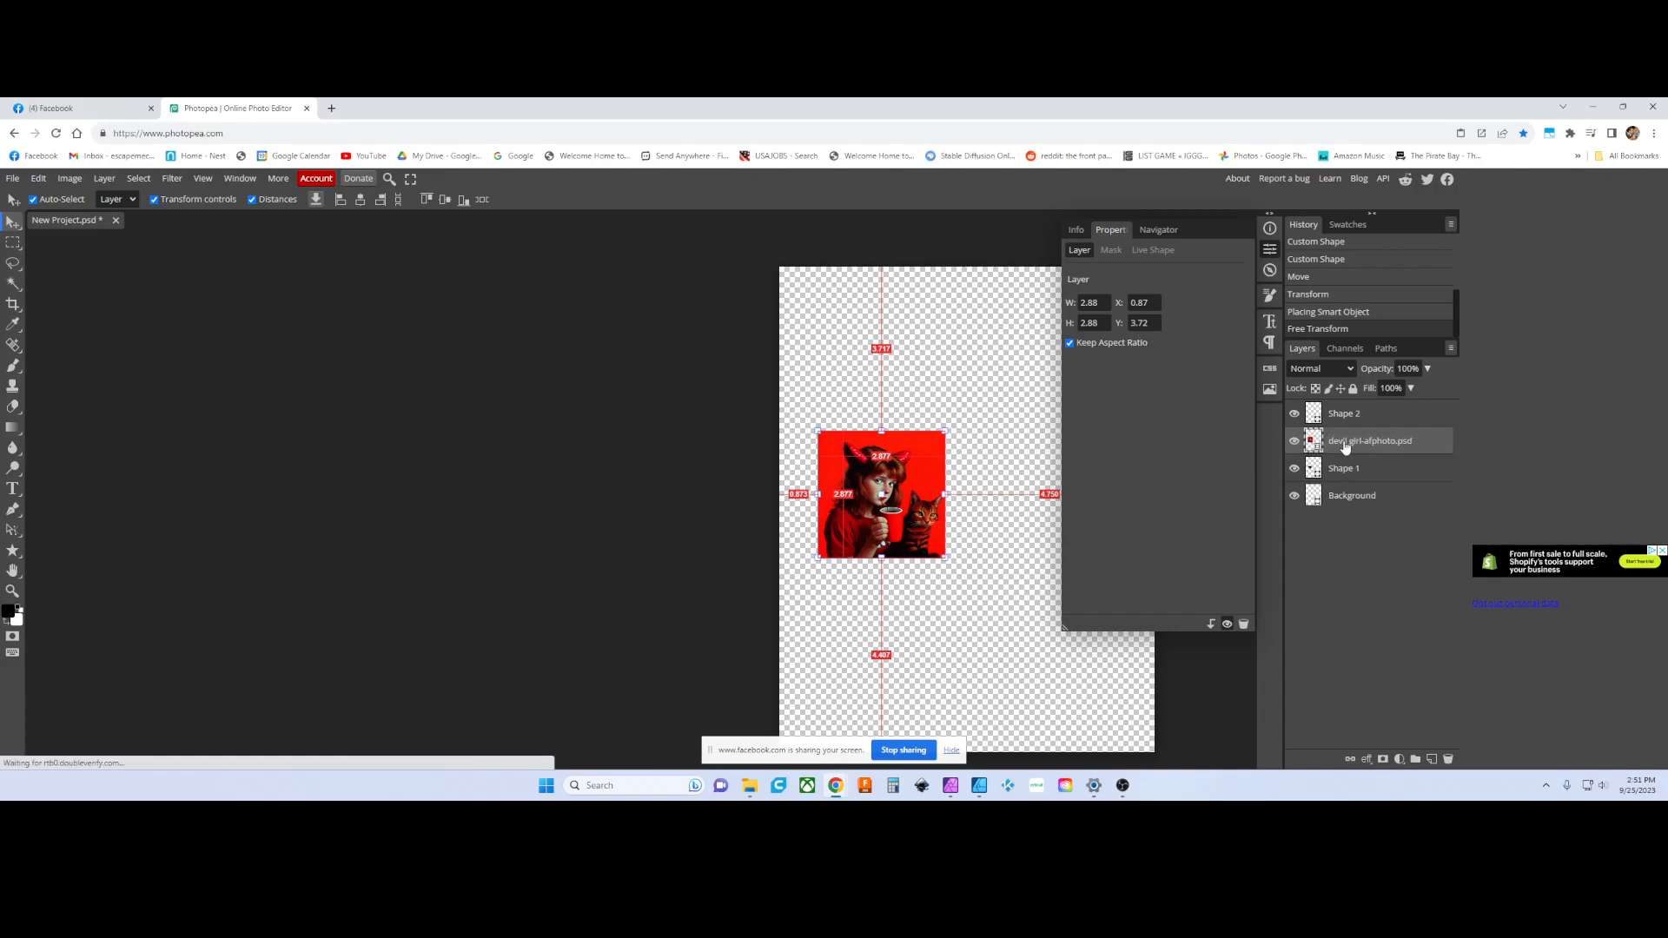
{"action": "right_click", "coordinate": [1344, 445]}
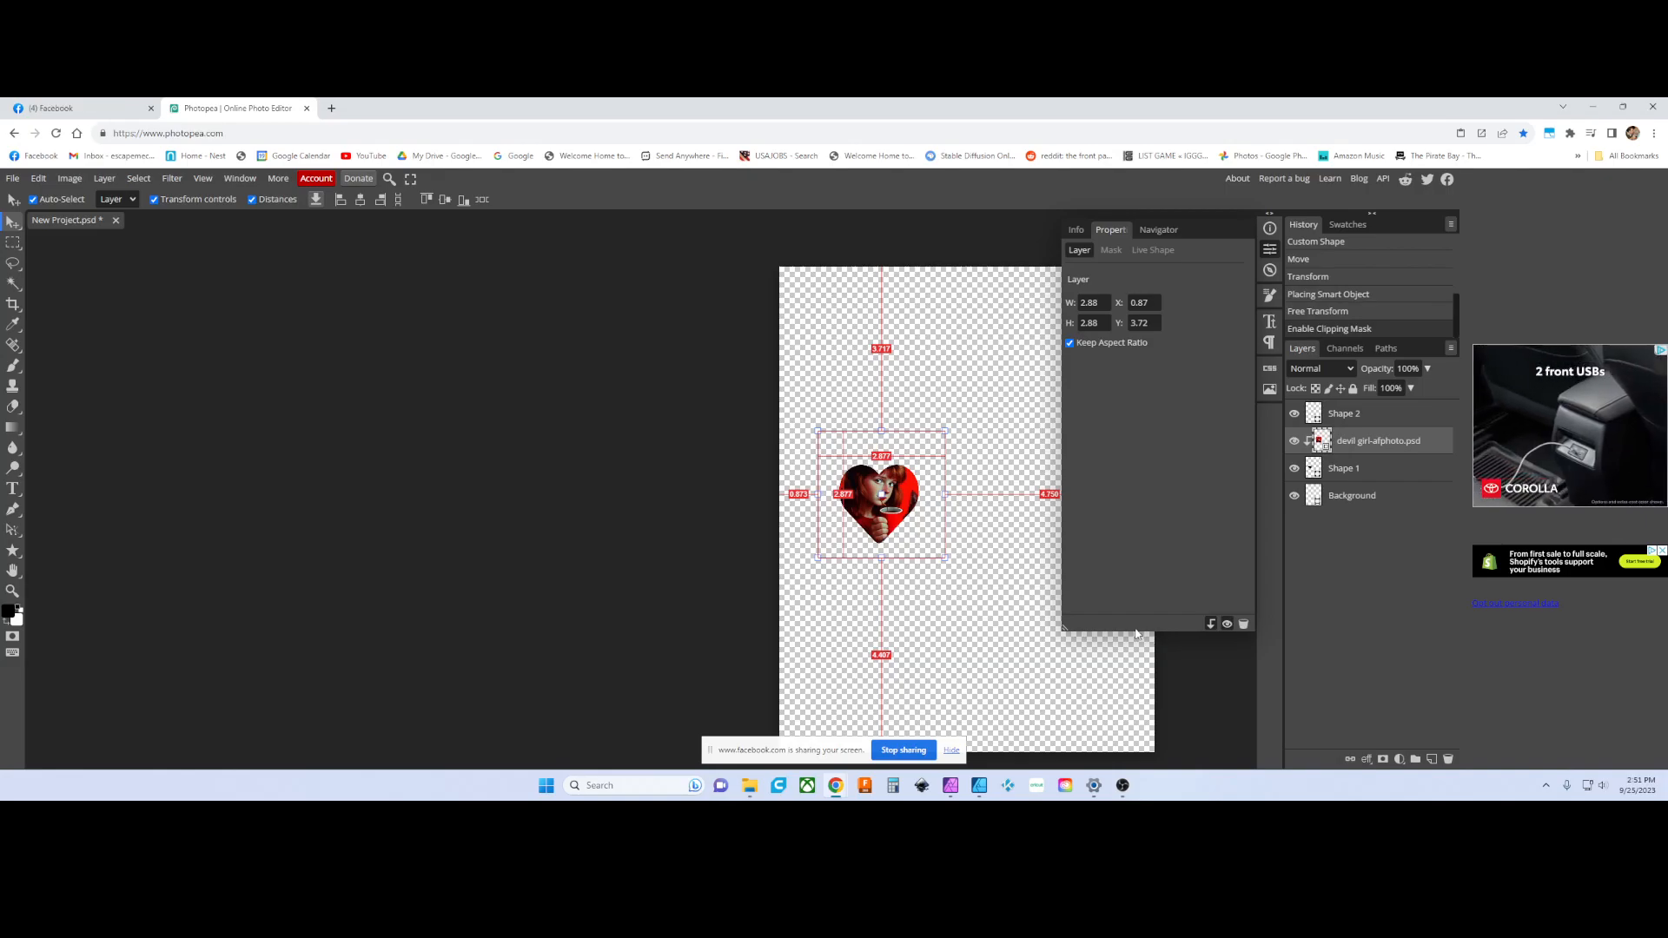
- Scale the clipped artwork to about 2.15 inches square and reposition it within the heart at about X 1.26, Y 4.43
{"action": "scroll", "coordinate": [929, 535], "scroll_direction": "left", "scroll_amount": 3}
{"action": "scroll", "coordinate": [929, 535], "scroll_direction": "right", "scroll_amount": 2}
{"action": "scroll", "coordinate": [929, 533], "scroll_direction": "right", "scroll_amount": 1}
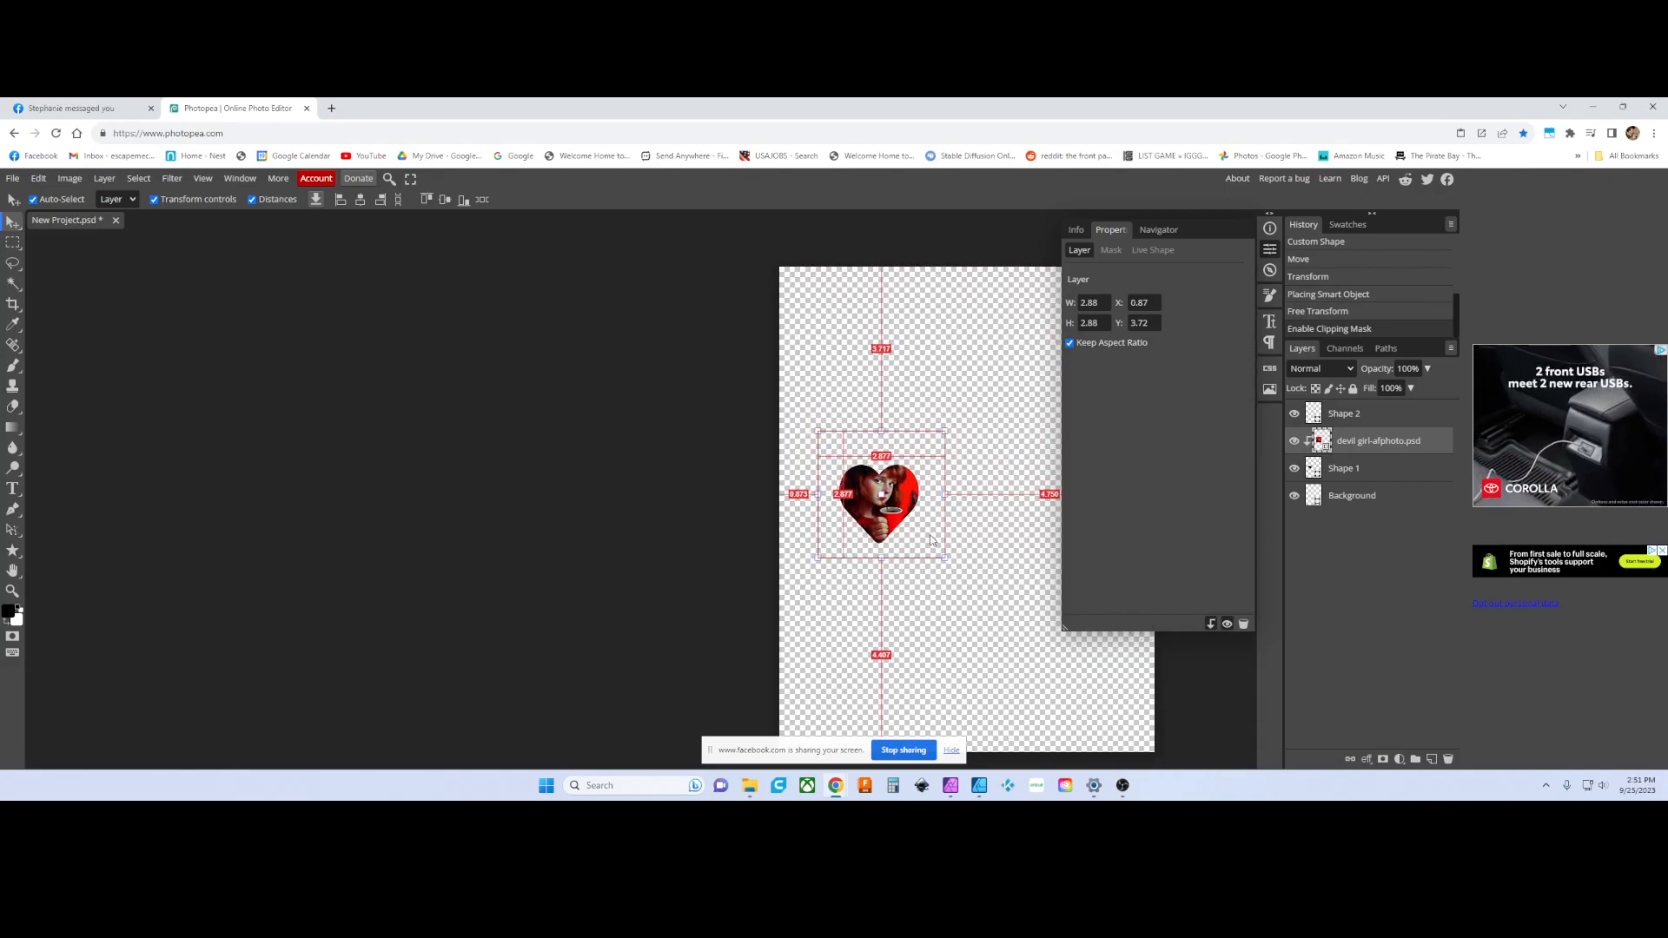
{"action": "scroll", "coordinate": [945, 524], "scroll_direction": "up", "scroll_amount": 2}
{"action": "scroll", "coordinate": [945, 524], "scroll_direction": "up", "scroll_amount": 5}
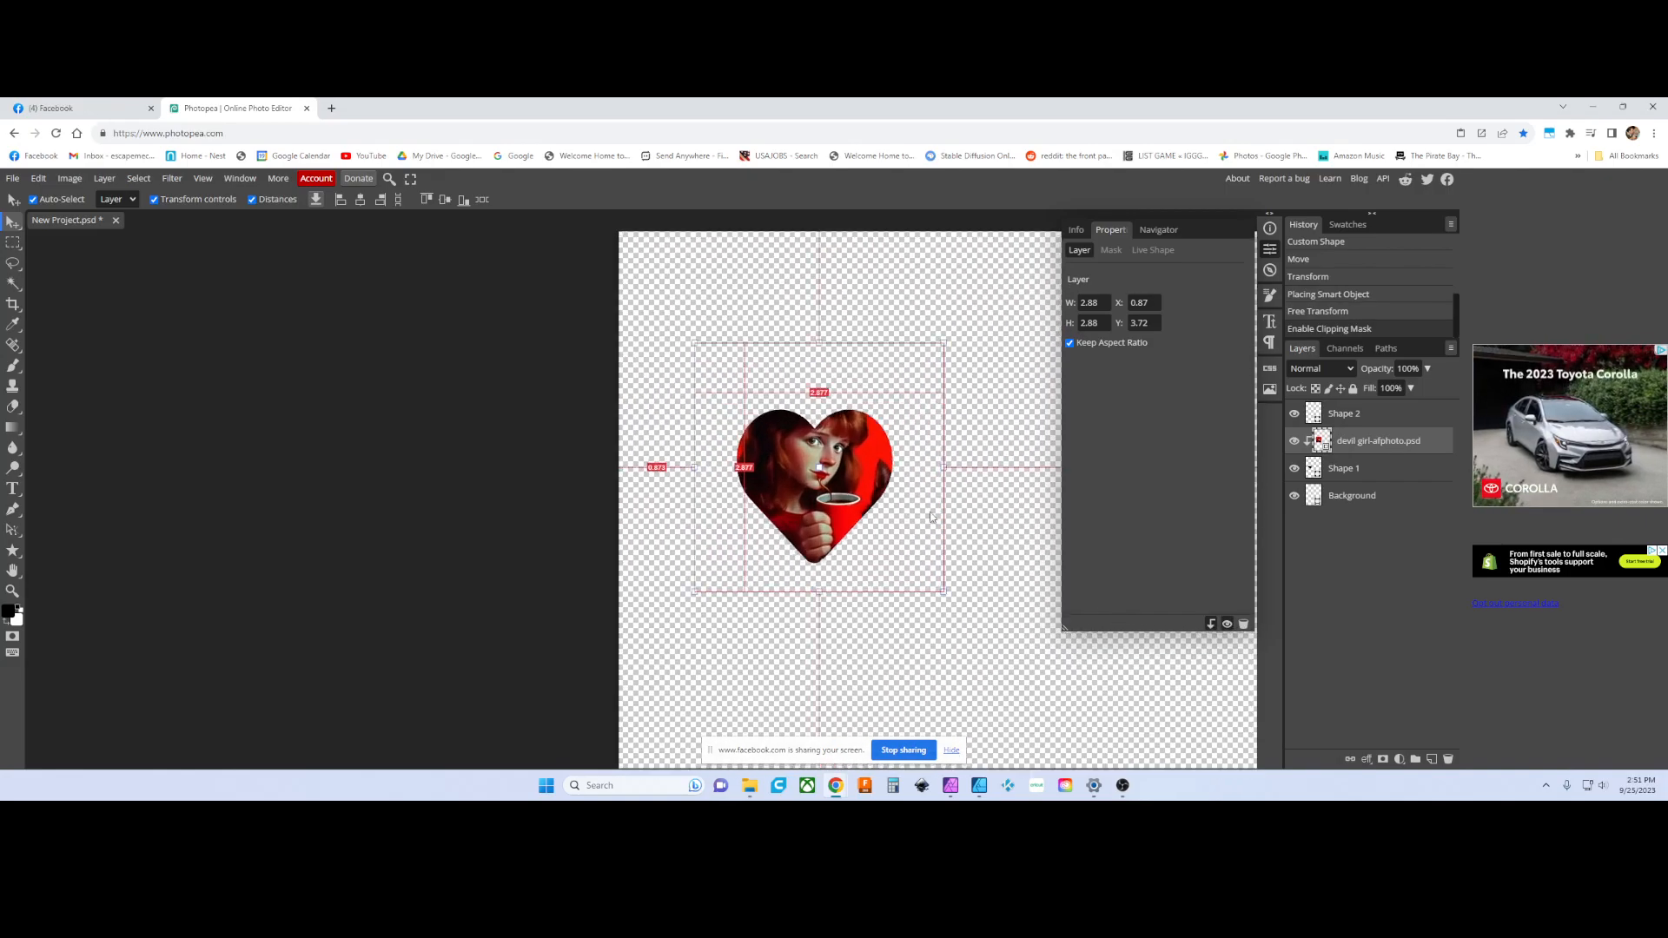
{"action": "scroll", "coordinate": [770, 500], "scroll_direction": "up", "scroll_amount": 2}
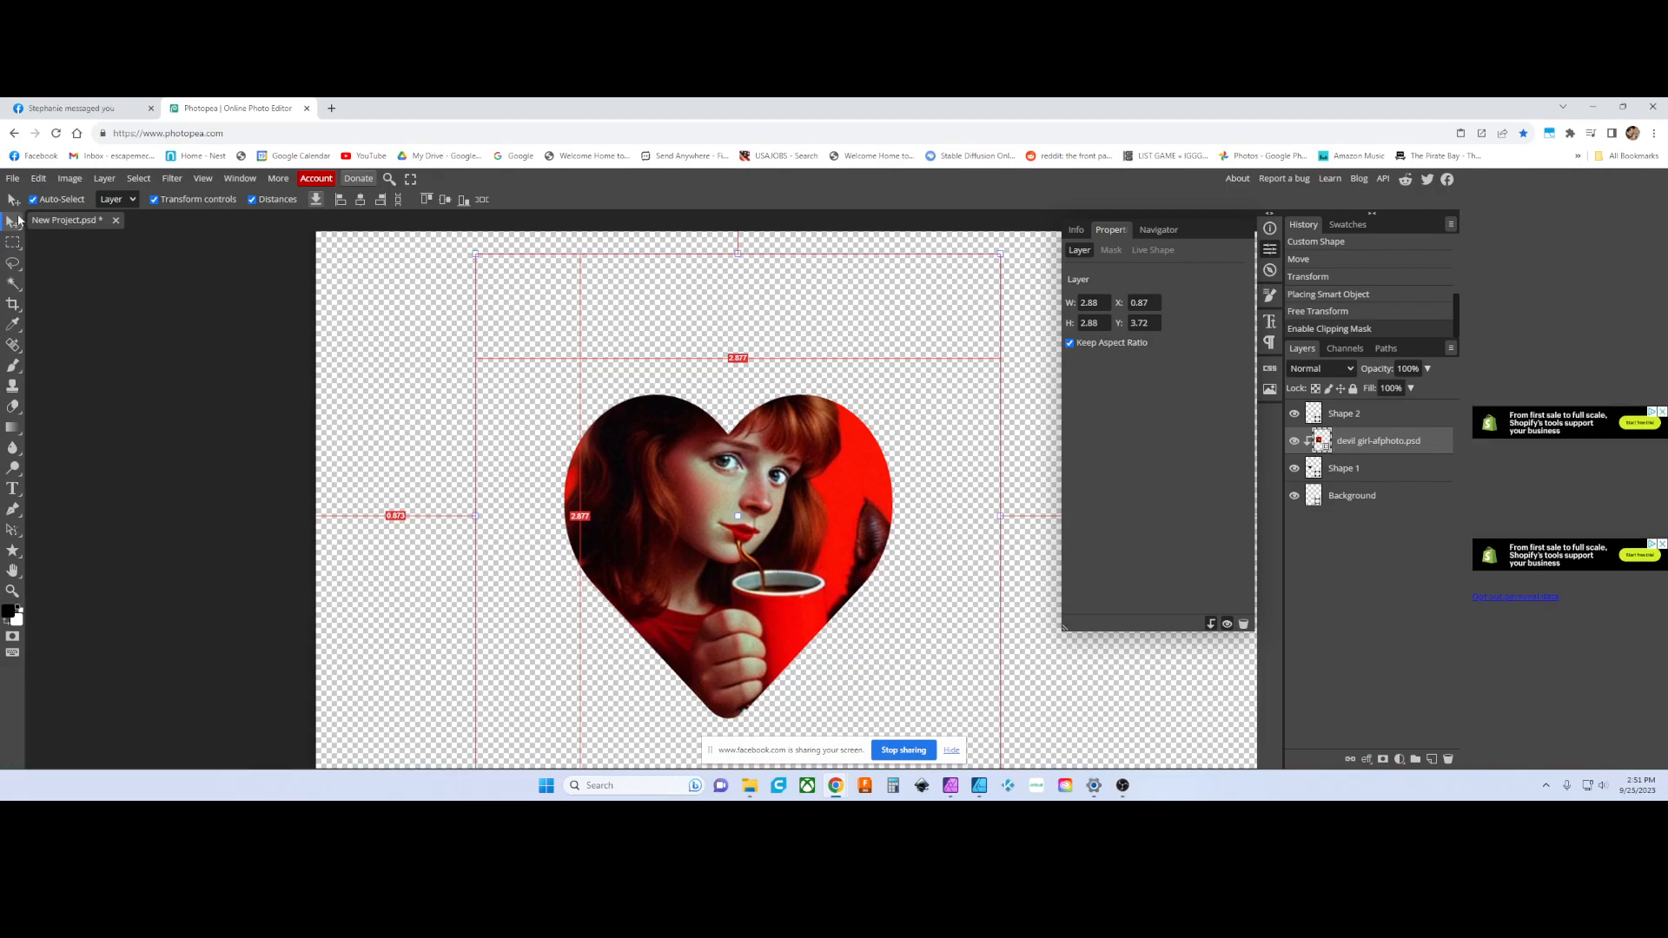
{"action": "left_click_drag", "start_coordinate": [771, 470], "coordinate": [790, 524]}
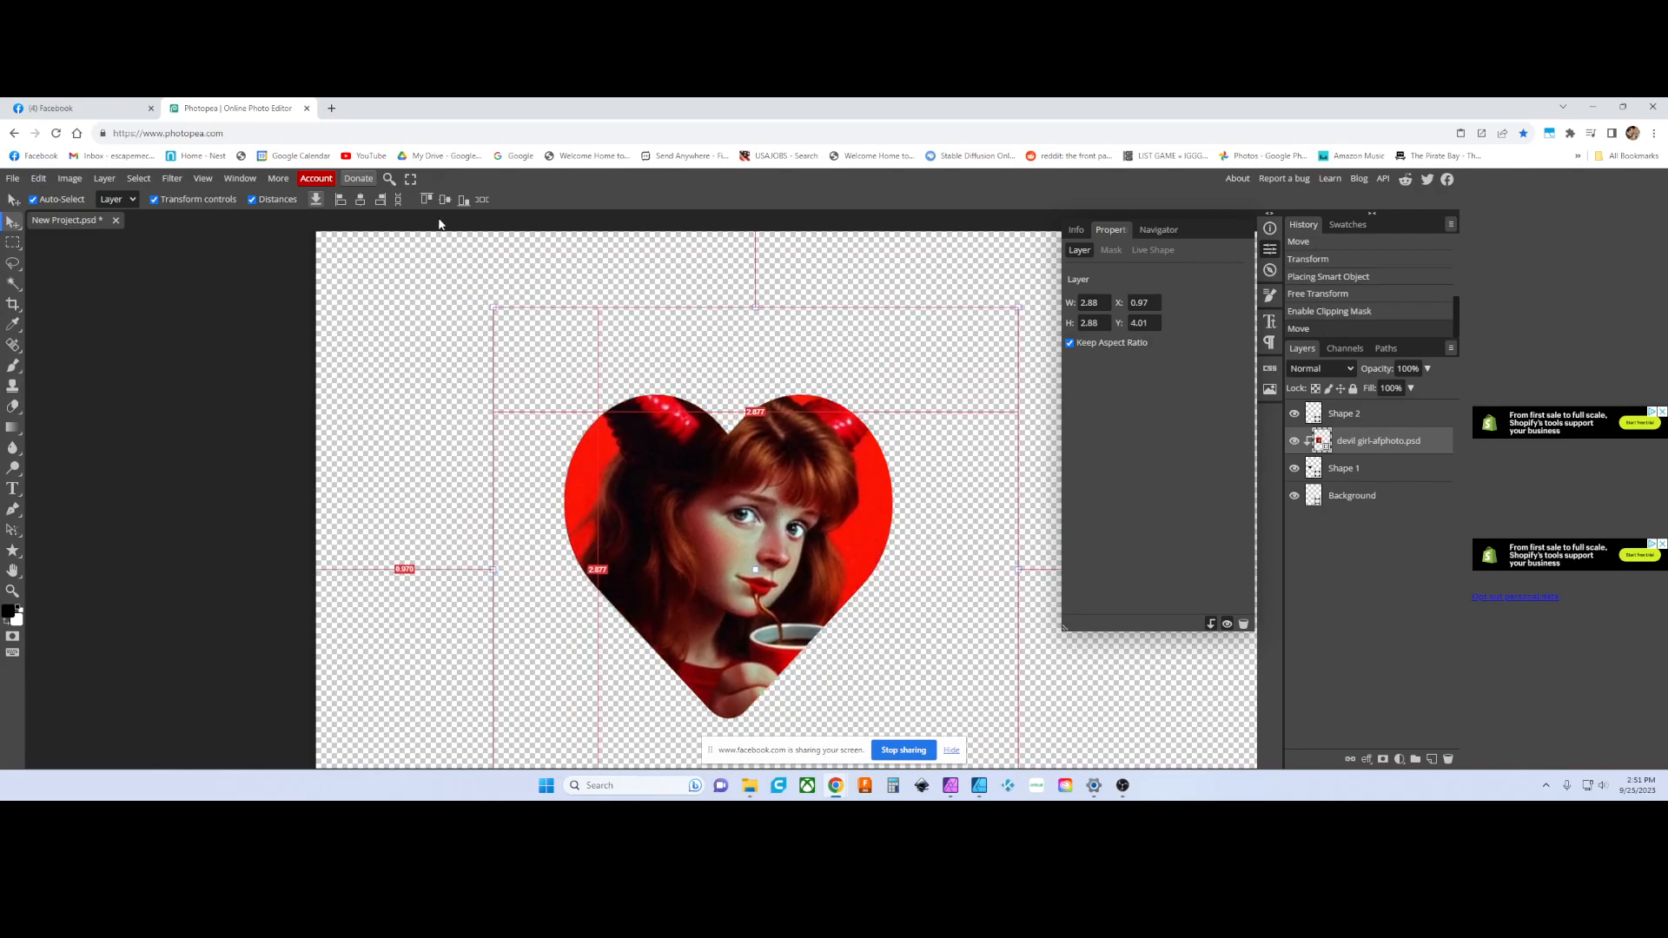
{"action": "left_click_drag", "start_coordinate": [490, 304], "coordinate": [626, 438]}
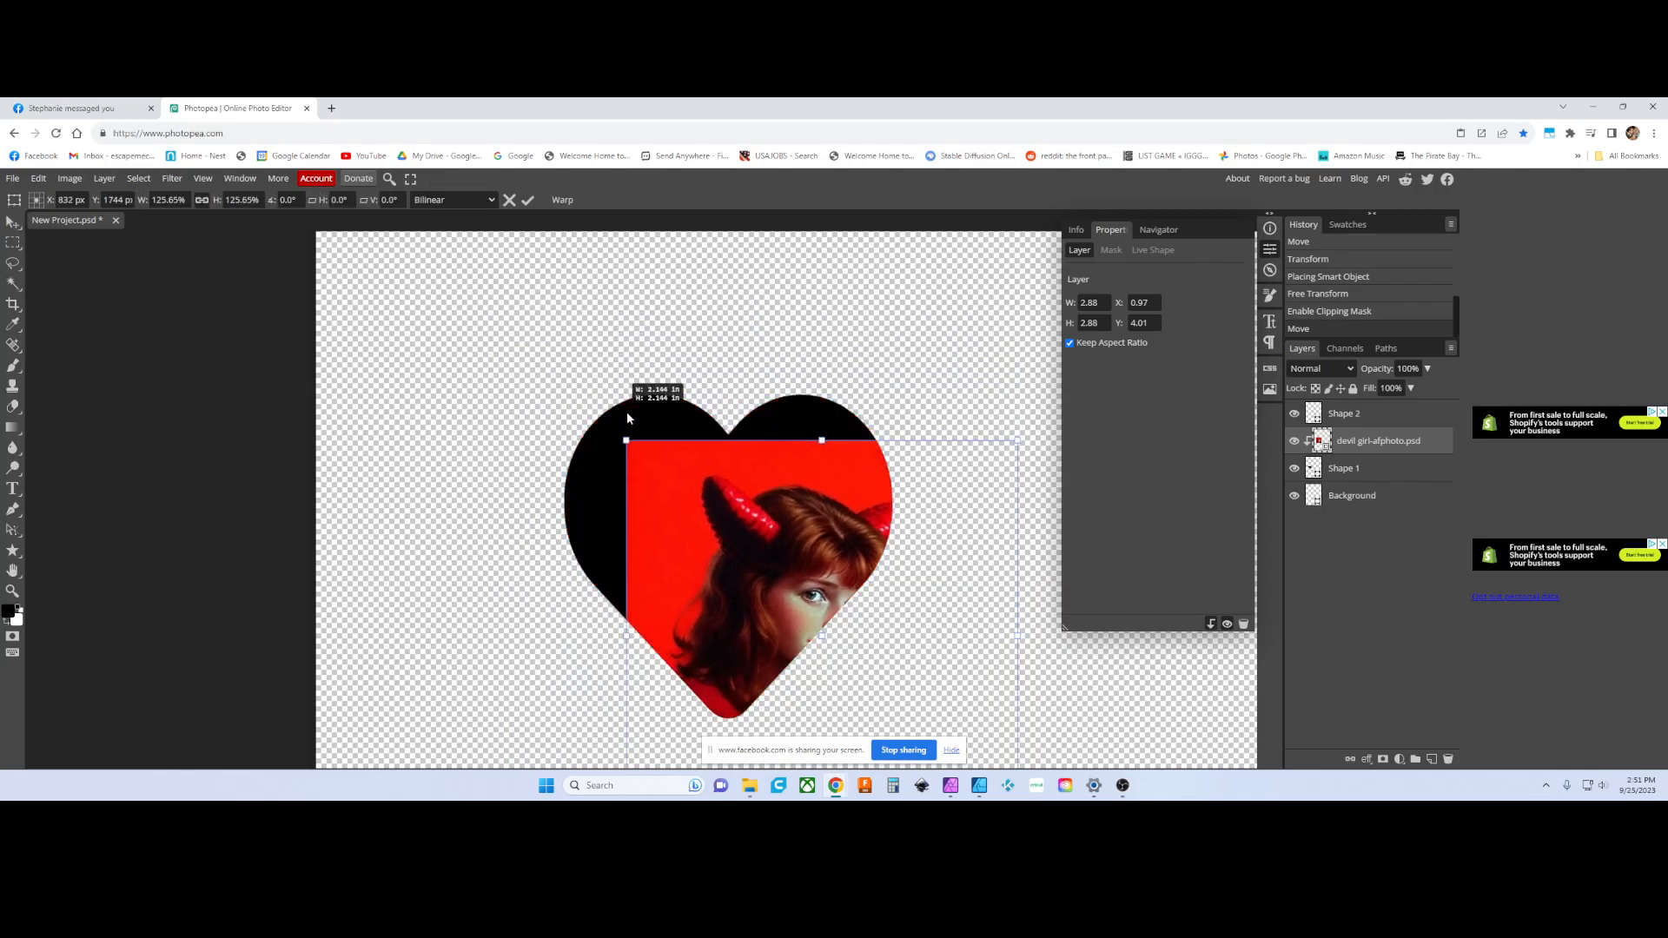
{"action": "left_click_drag", "start_coordinate": [737, 494], "coordinate": [663, 446]}
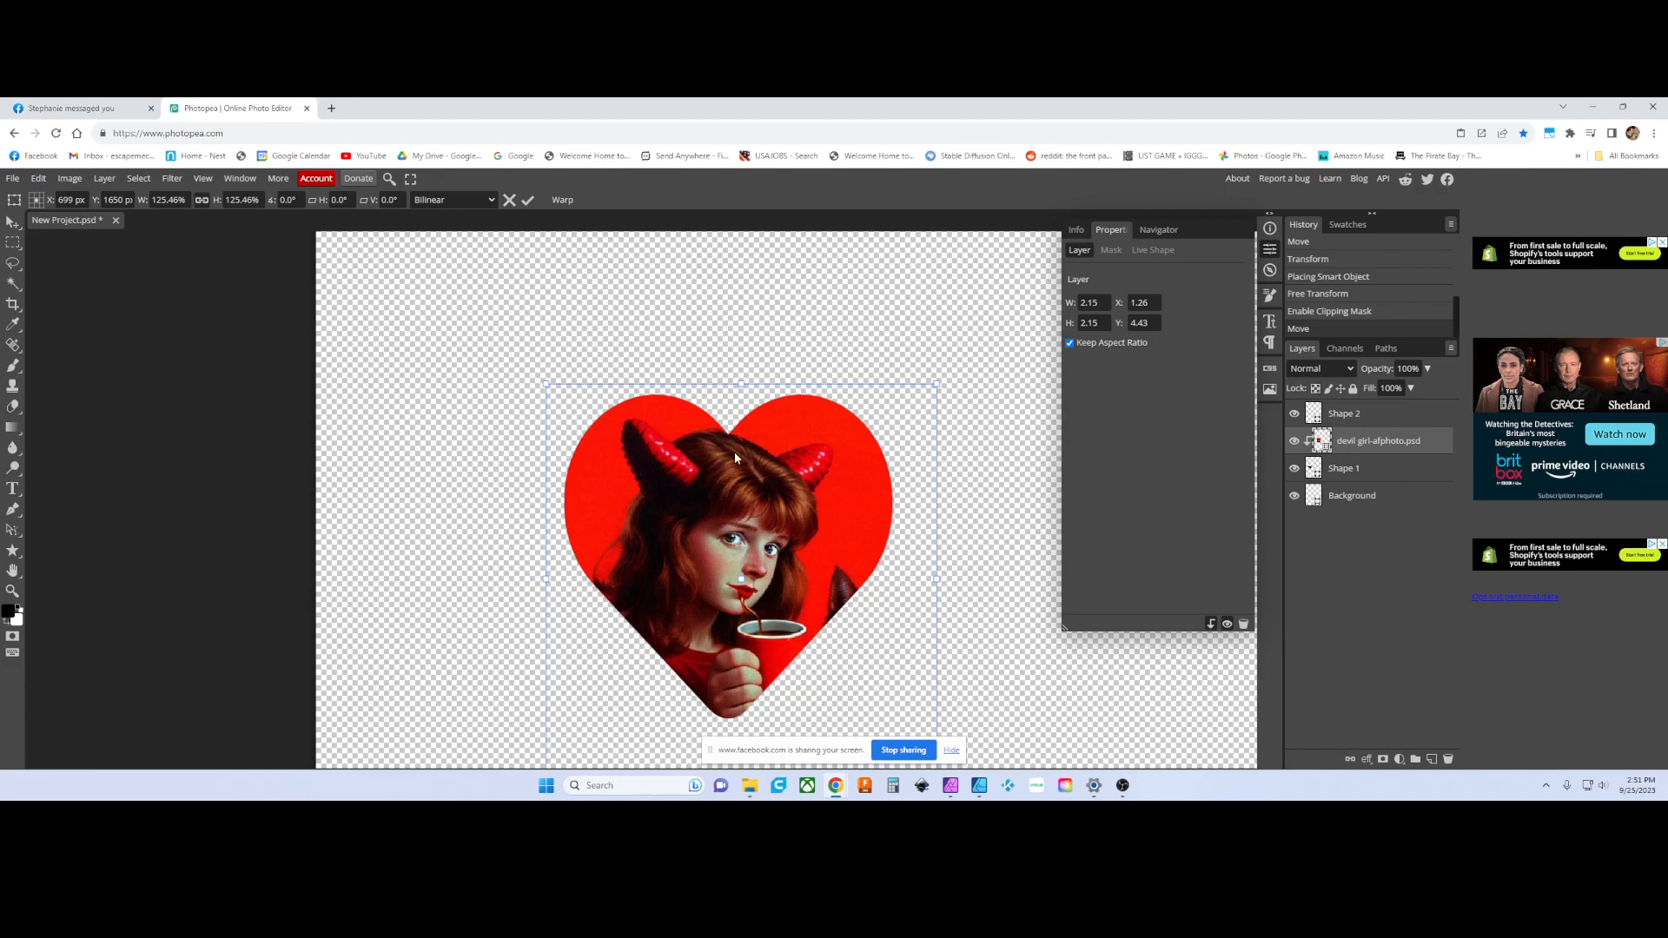
- Apply the artwork's transform and toggle the devil girl layer's visibility to compare the heart with and without it
{"action": "left_click", "coordinate": [1296, 444]}
{"action": "left_click", "coordinate": [1296, 444]}
{"action": "left_click", "coordinate": [1295, 444]}
{"action": "left_click", "coordinate": [1295, 444]}
{"action": "left_click", "coordinate": [1295, 444]}
{"action": "left_click", "coordinate": [1295, 444]}
{"action": "left_click", "coordinate": [1296, 444]}
{"action": "left_click", "coordinate": [1296, 444]}
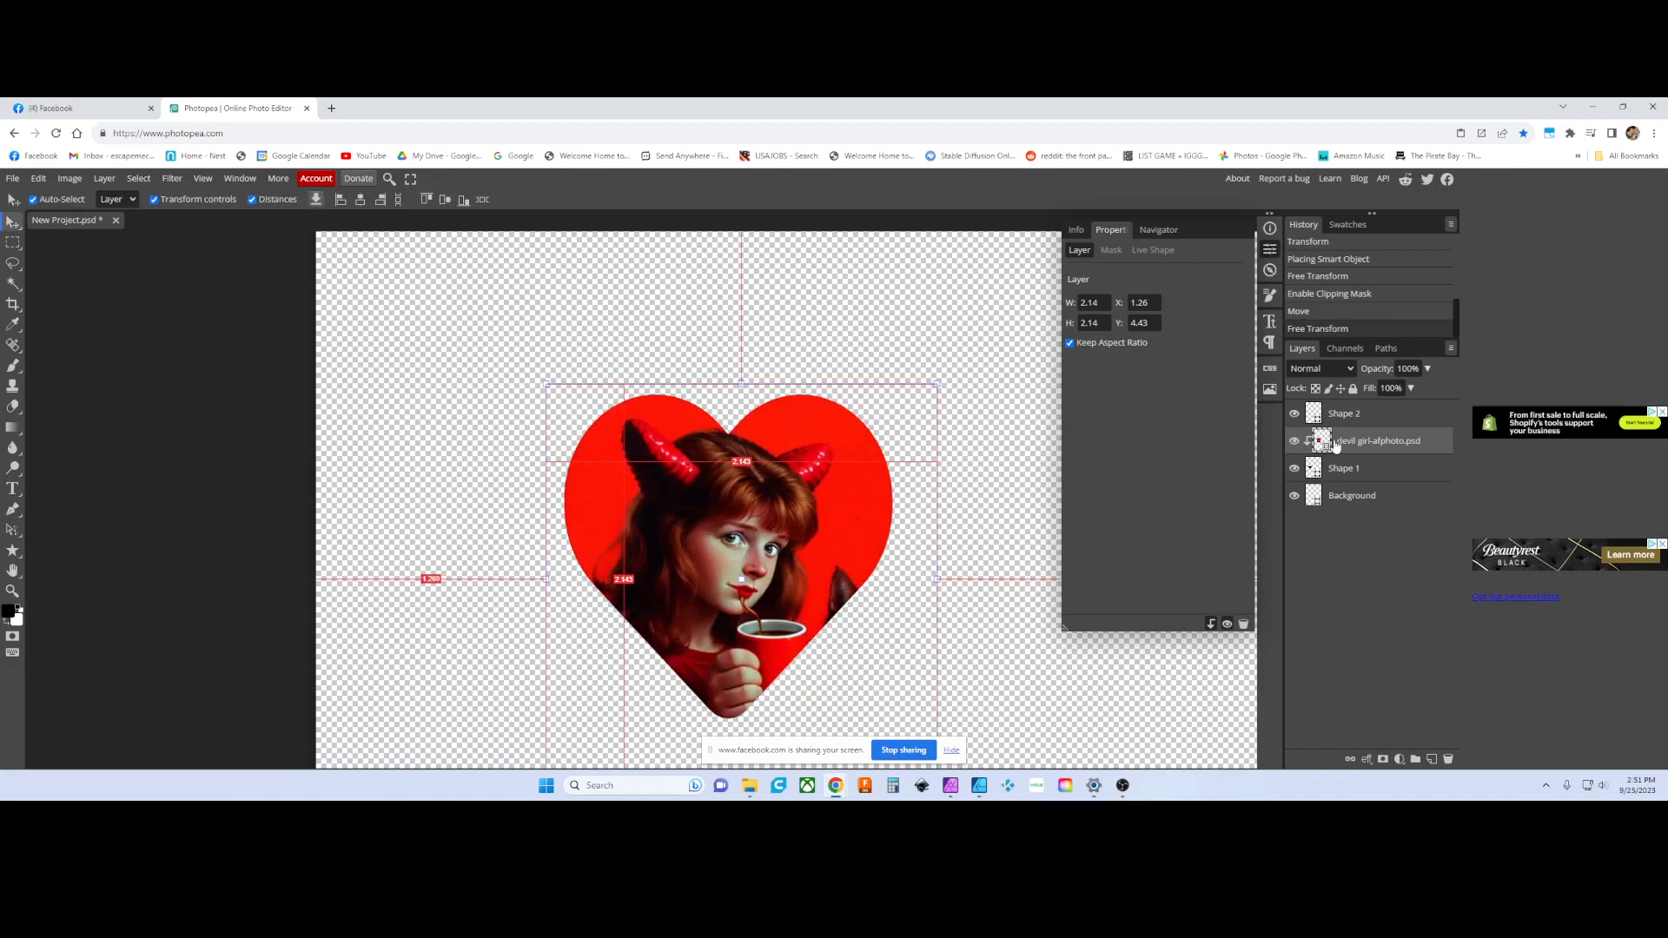
- Duplicate the Shape 1 heart layer and deselect the layers
{"action": "left_click", "coordinate": [1342, 468]}
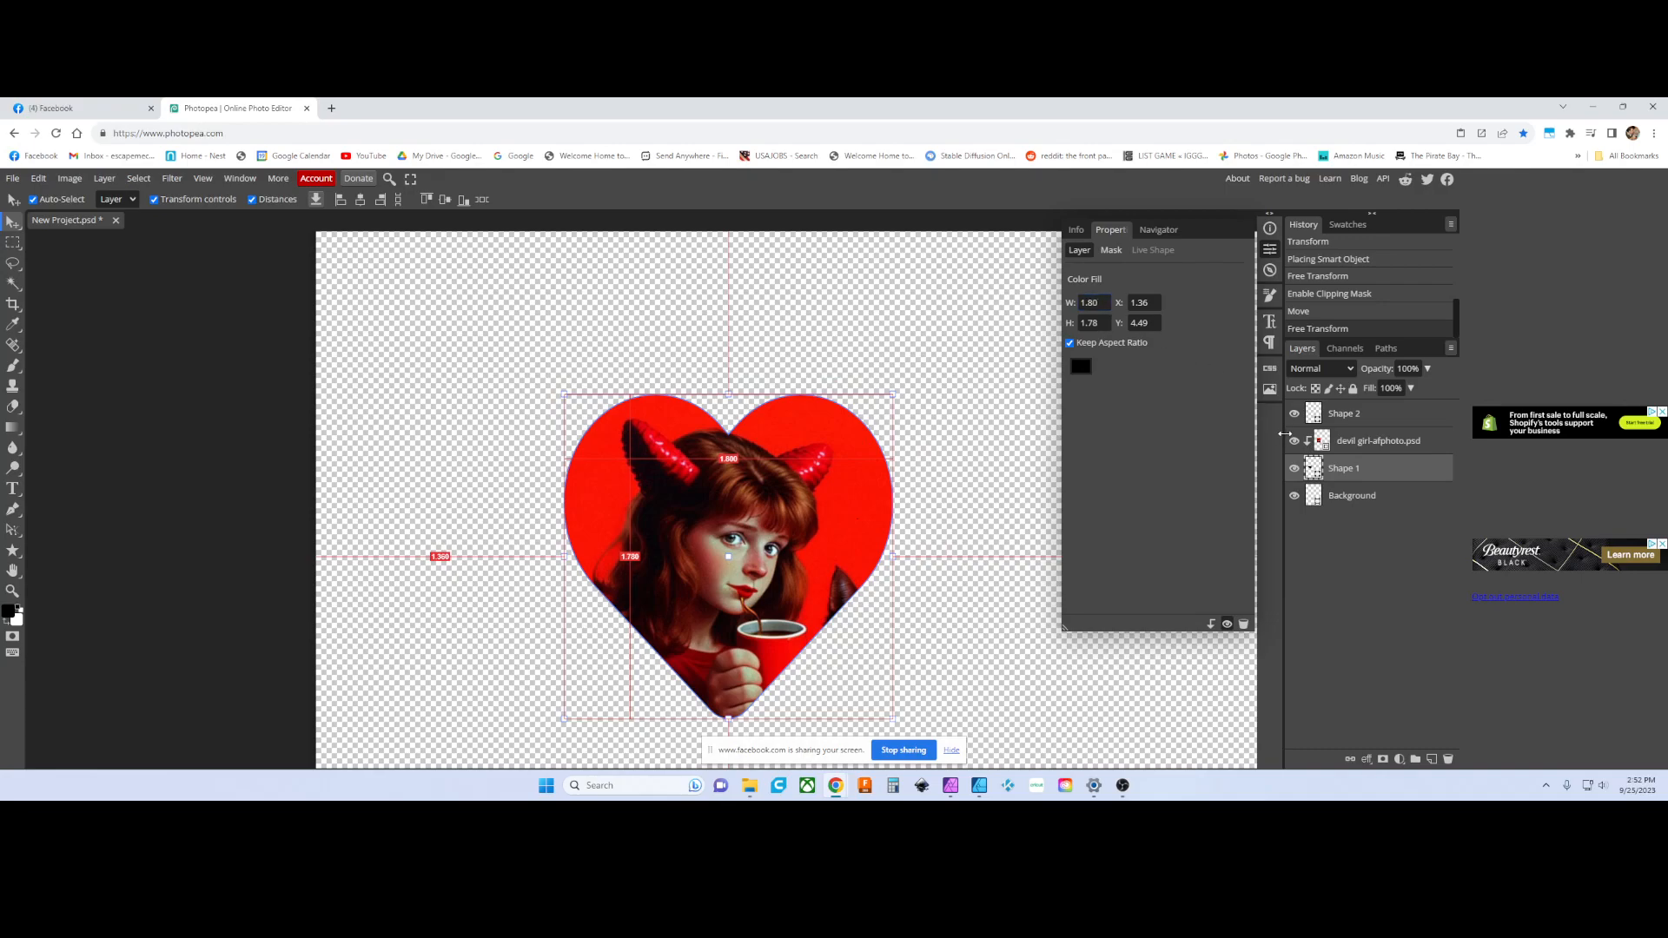
{"action": "right_click", "coordinate": [1316, 467]}
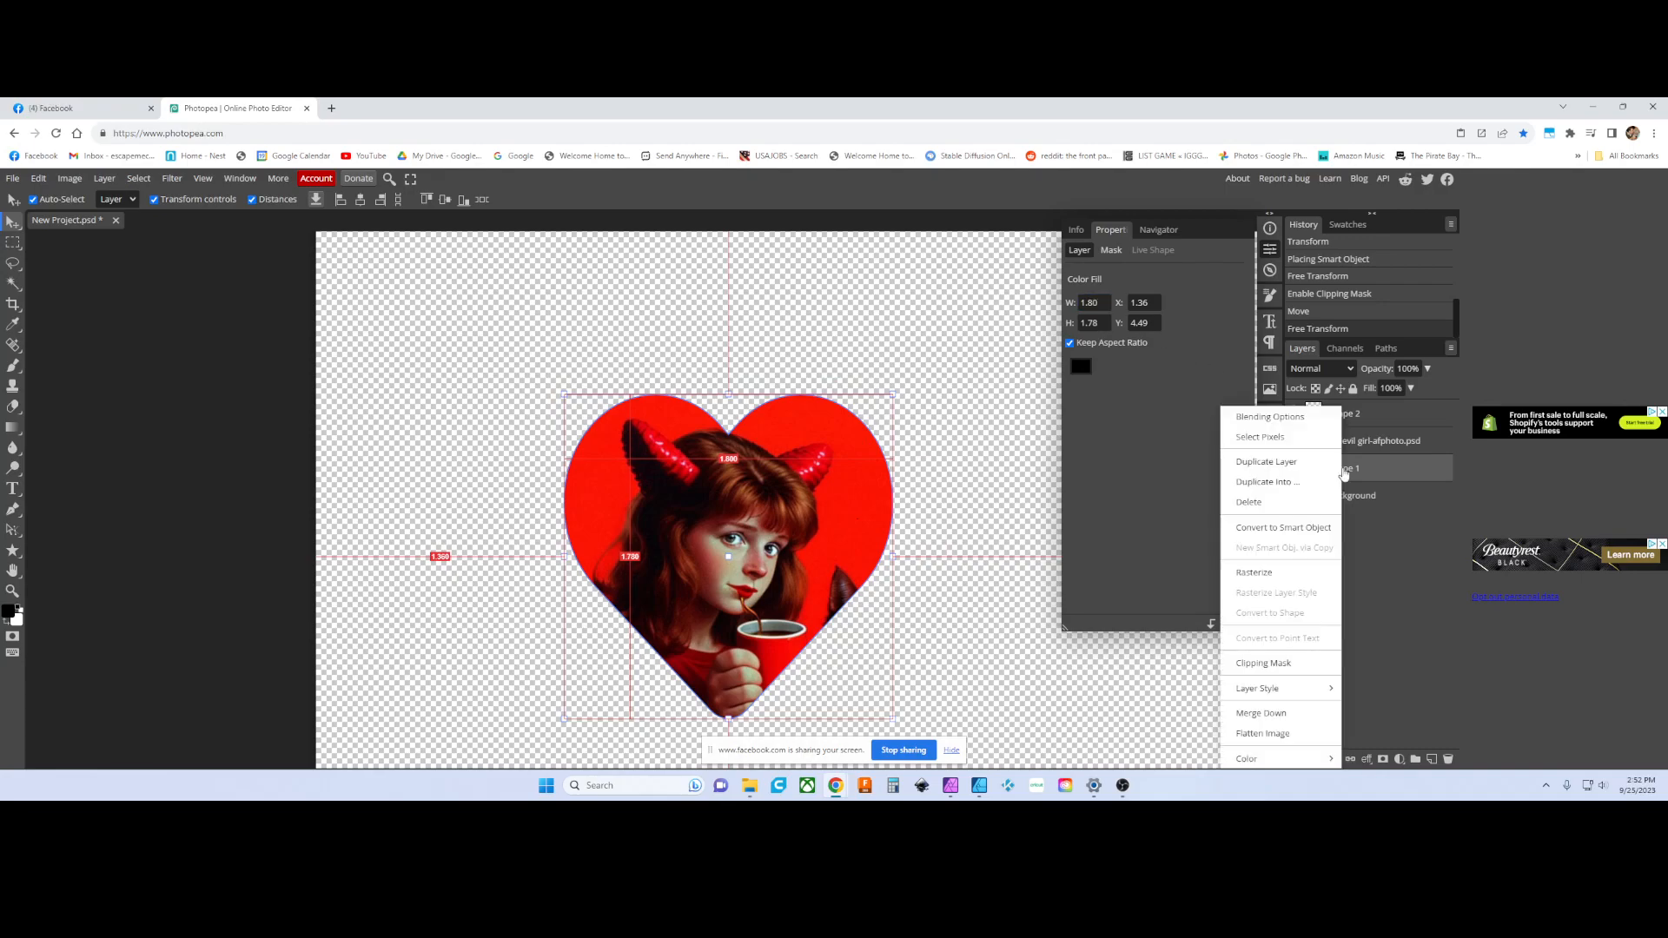
{"action": "left_click", "coordinate": [1288, 465]}
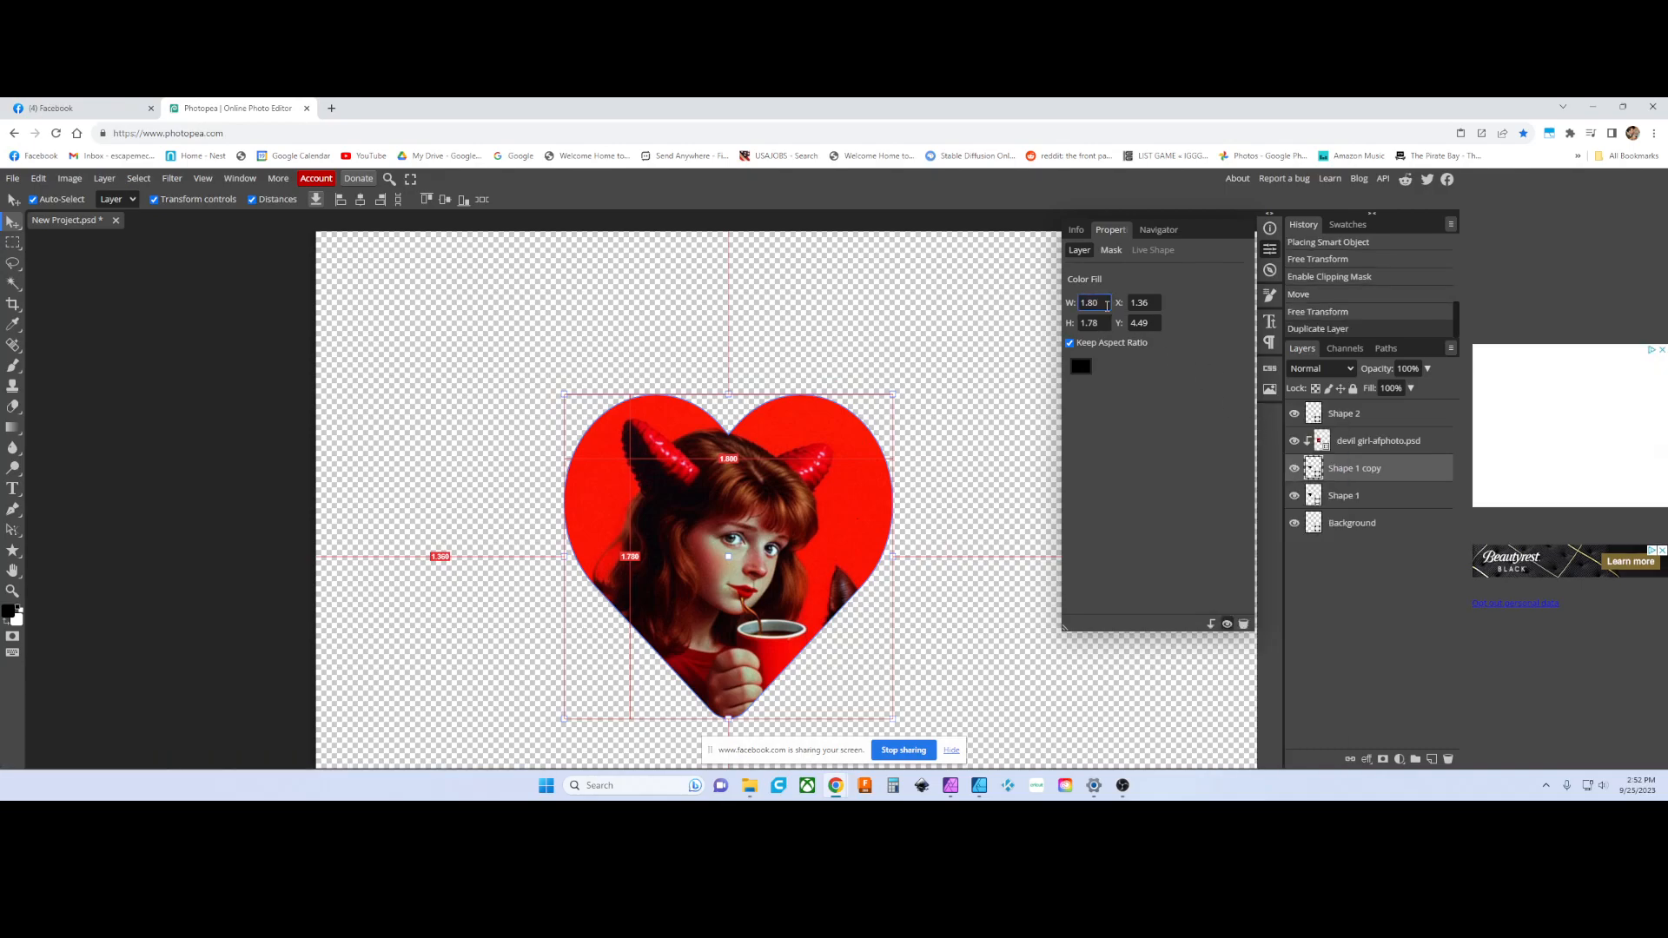
{"action": "left_click", "coordinate": [962, 333]}
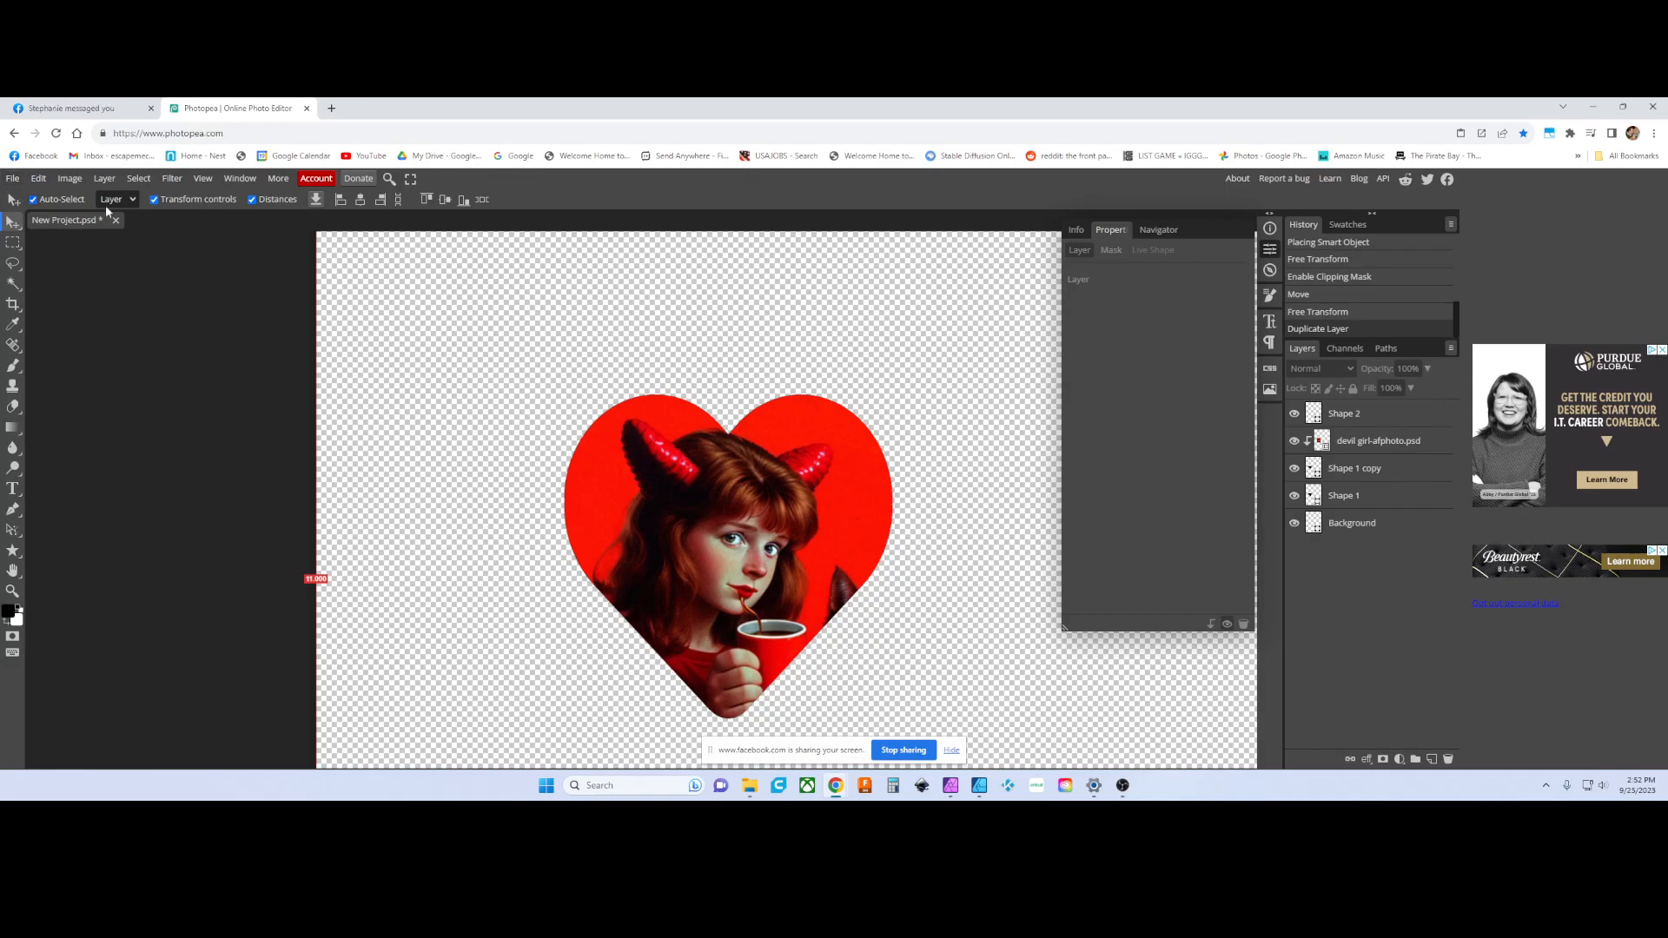
- Place the August 18 scan of the sublimation blanks from the Dropbox folder into the page
{"action": "left_click", "coordinate": [12, 179]}
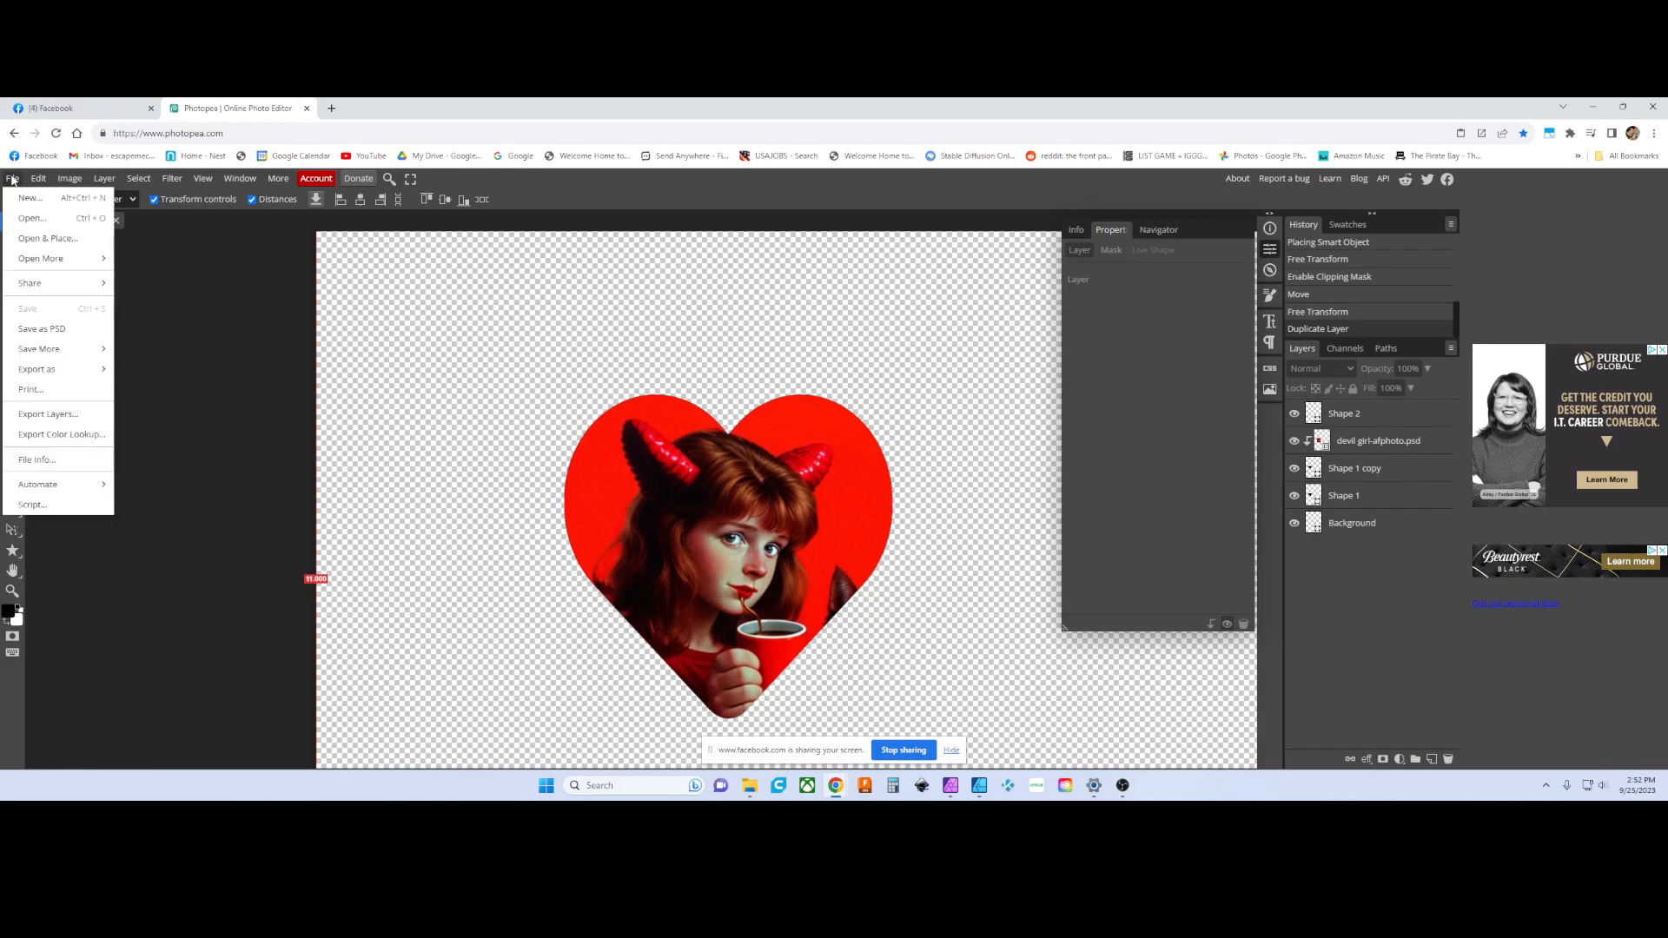
{"action": "left_click", "coordinate": [9, 222]}
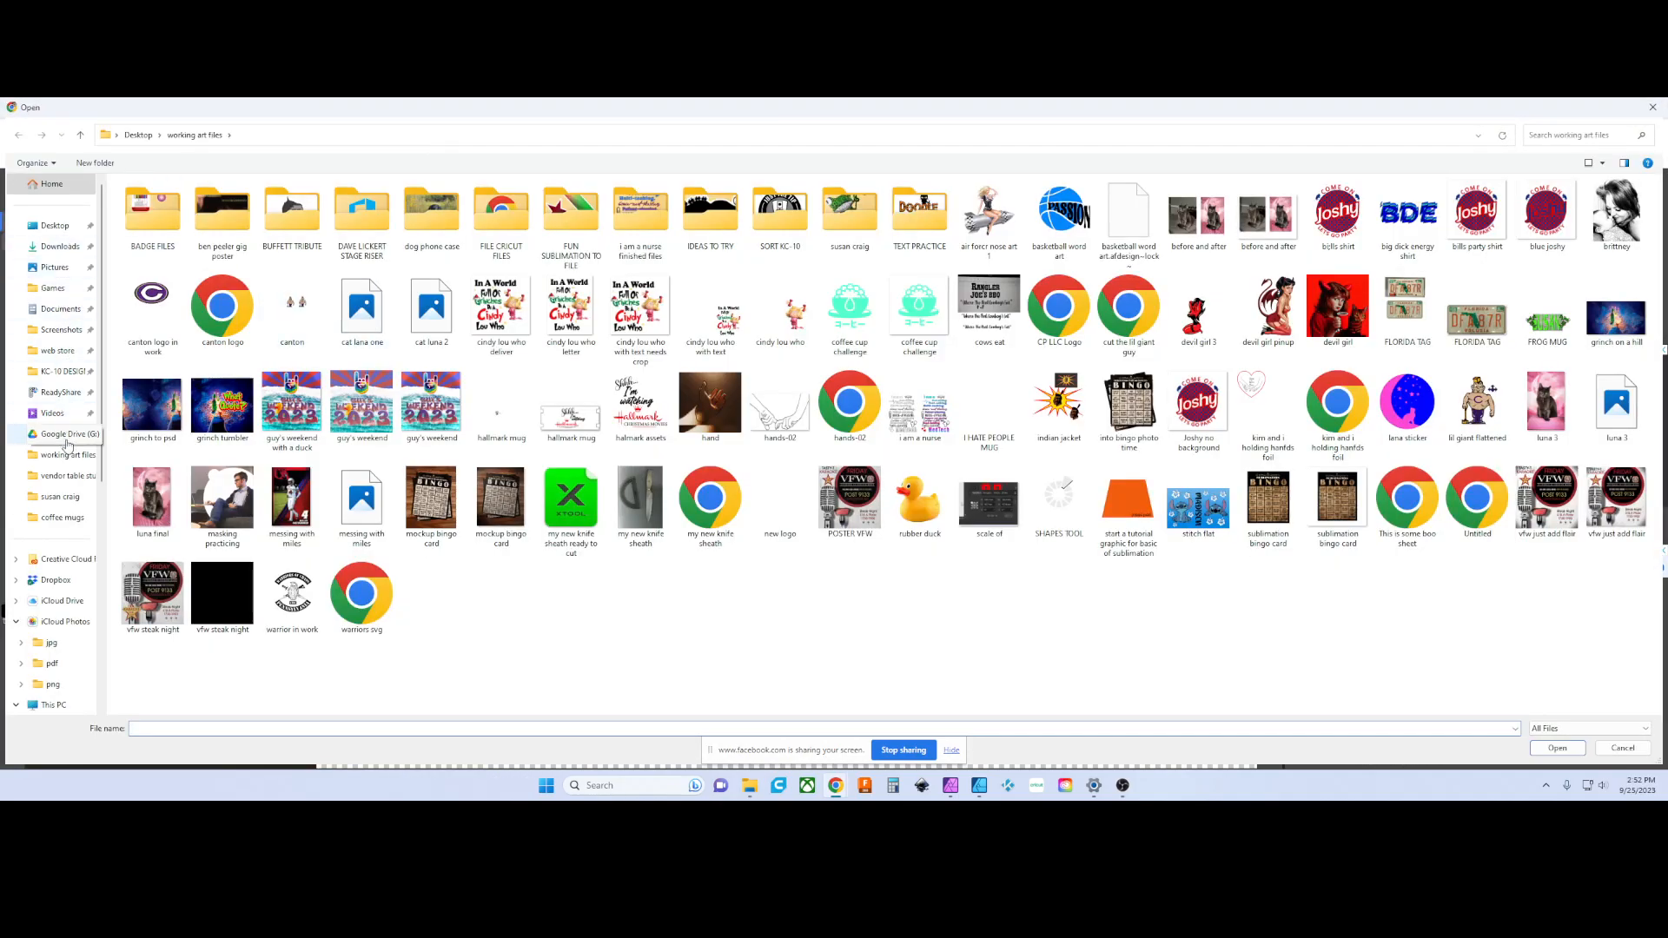
{"action": "left_click", "coordinate": [58, 580]}
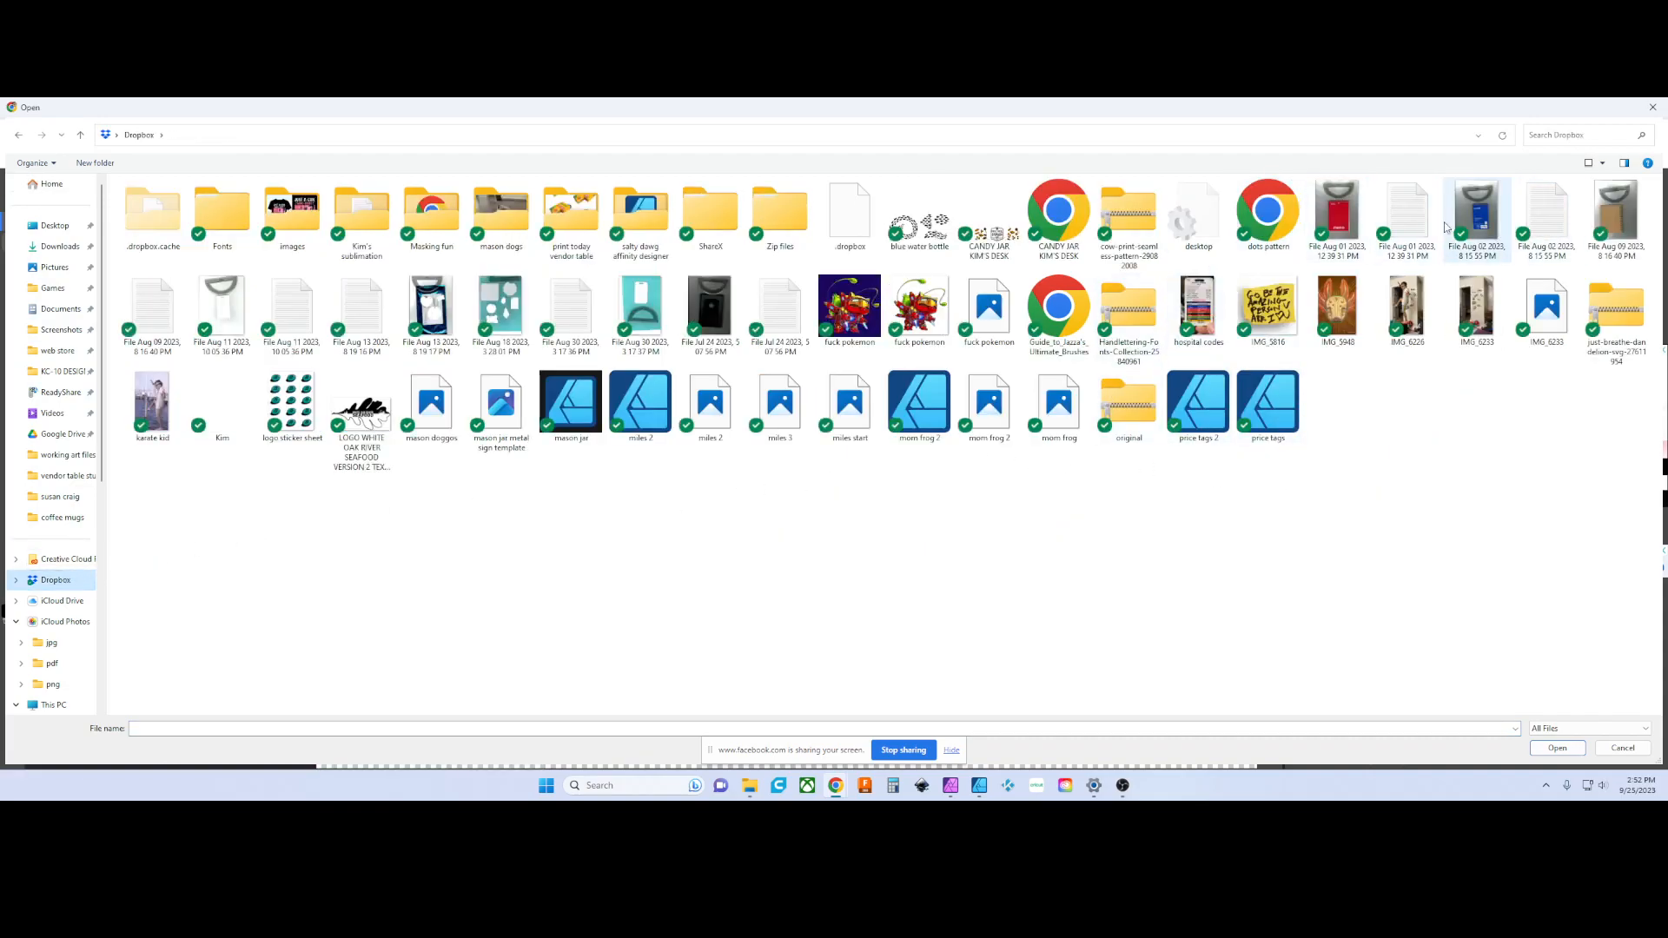
{"action": "double_click", "coordinate": [498, 317]}
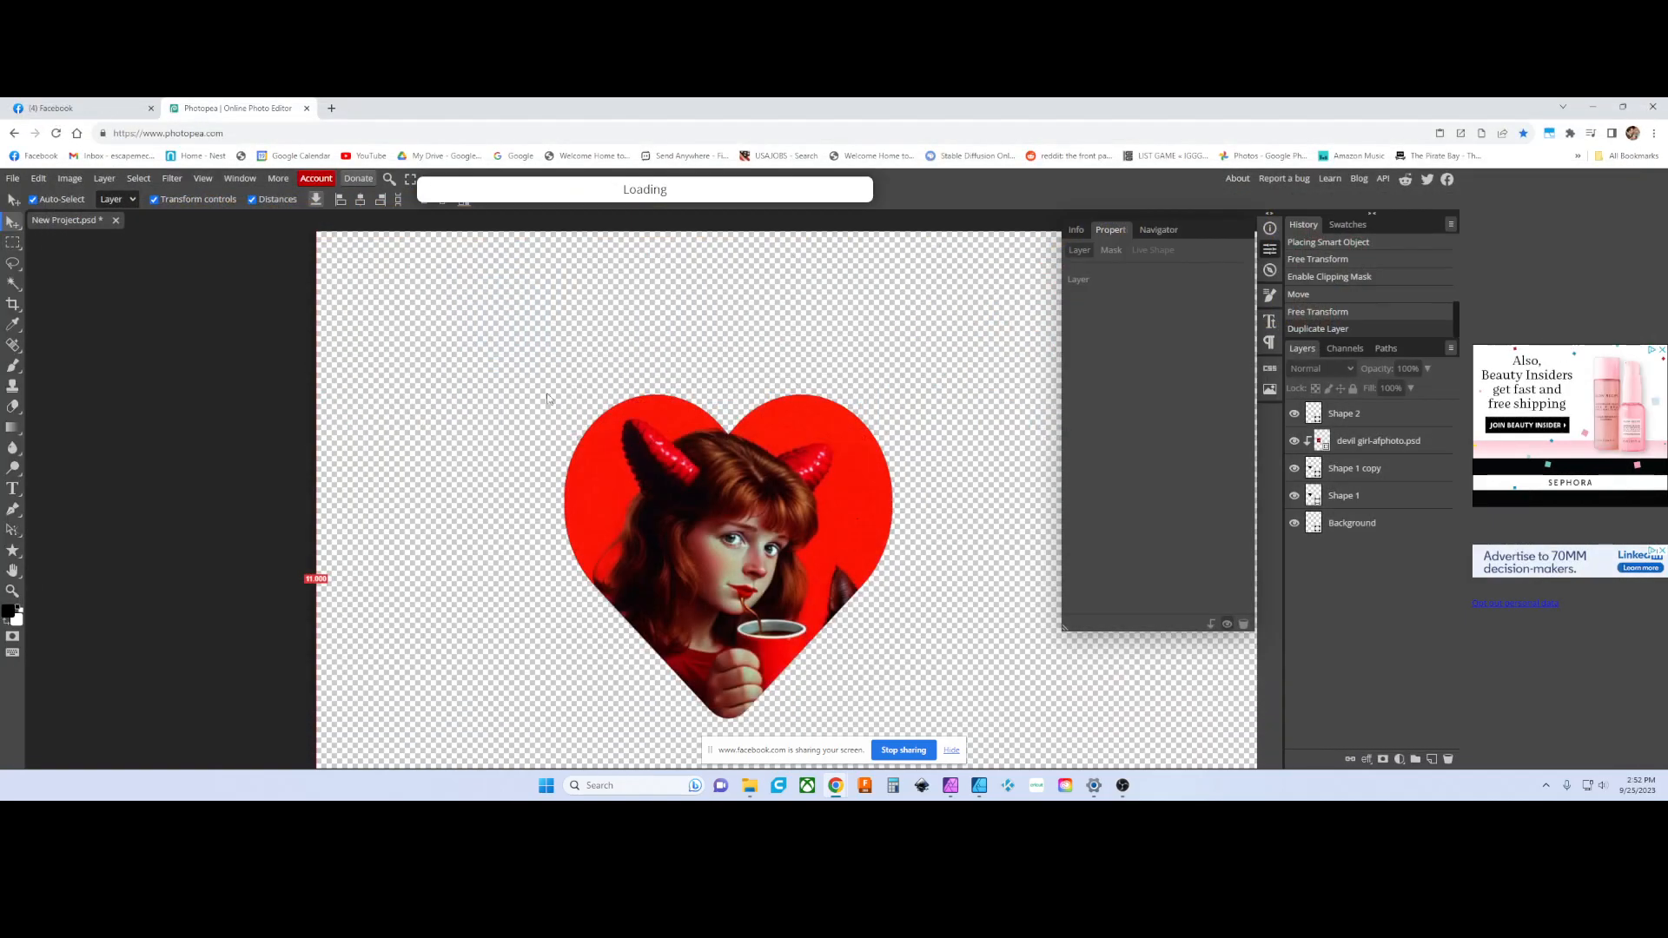
- Apply the scan's placement and draw a black rectangle about 1.34 by 2.24 inches over the scanned rectangular blank
{"action": "scroll", "coordinate": [506, 489], "scroll_direction": "down", "scroll_amount": 3}
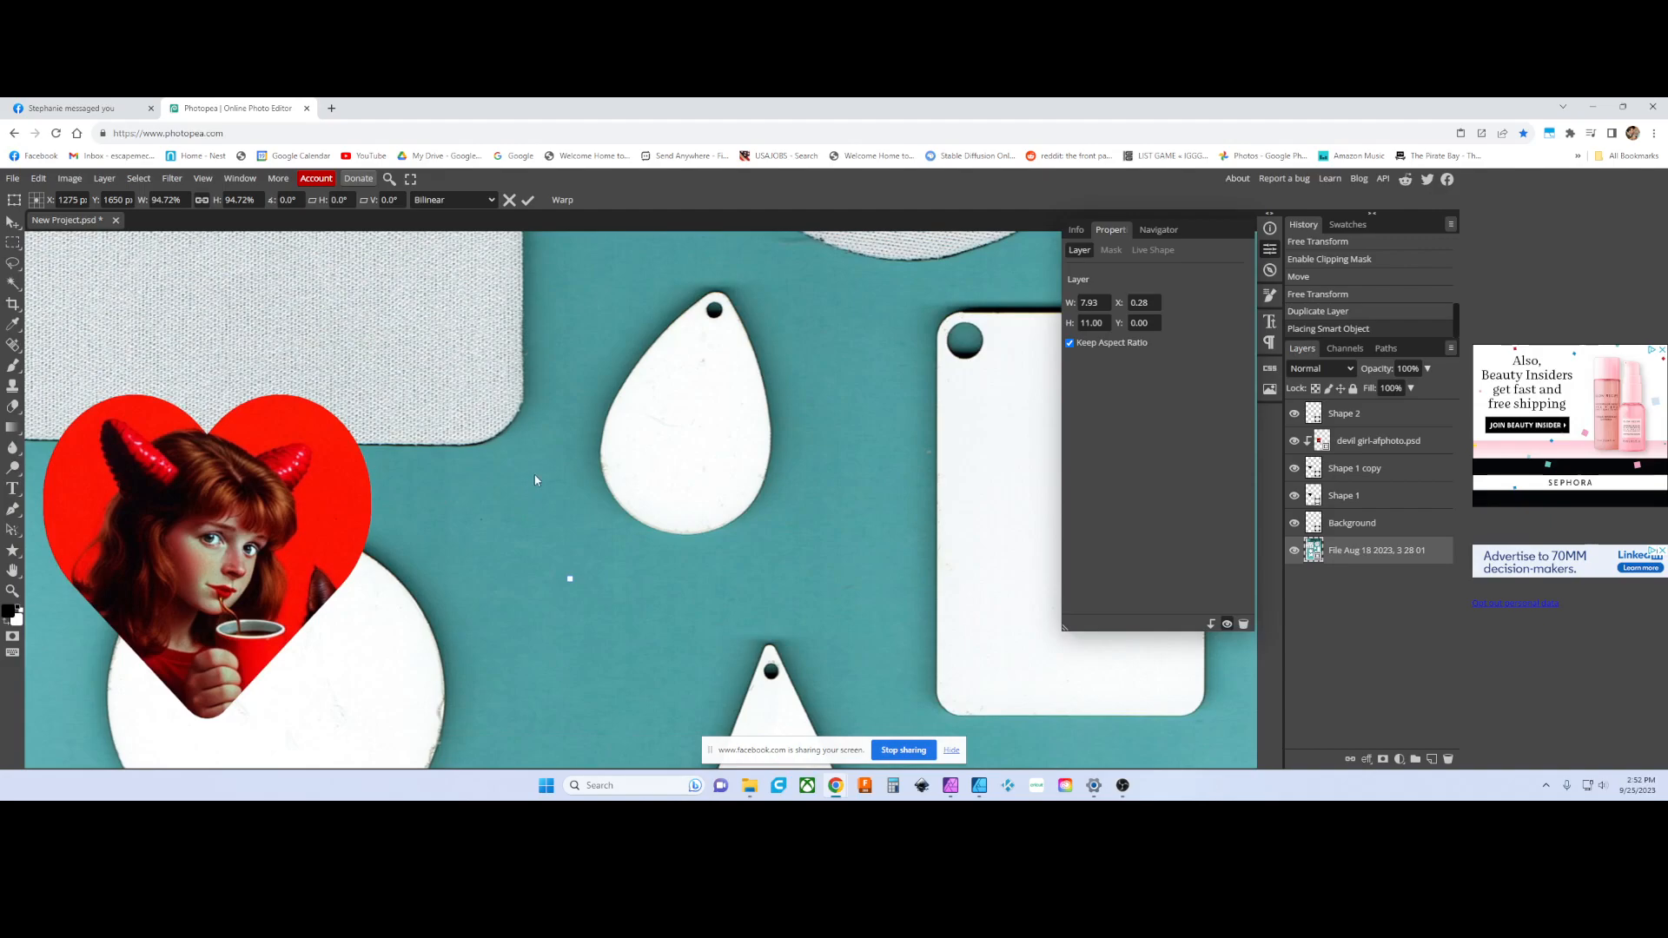
{"action": "scroll", "coordinate": [548, 452], "scroll_direction": "down", "scroll_amount": 1}
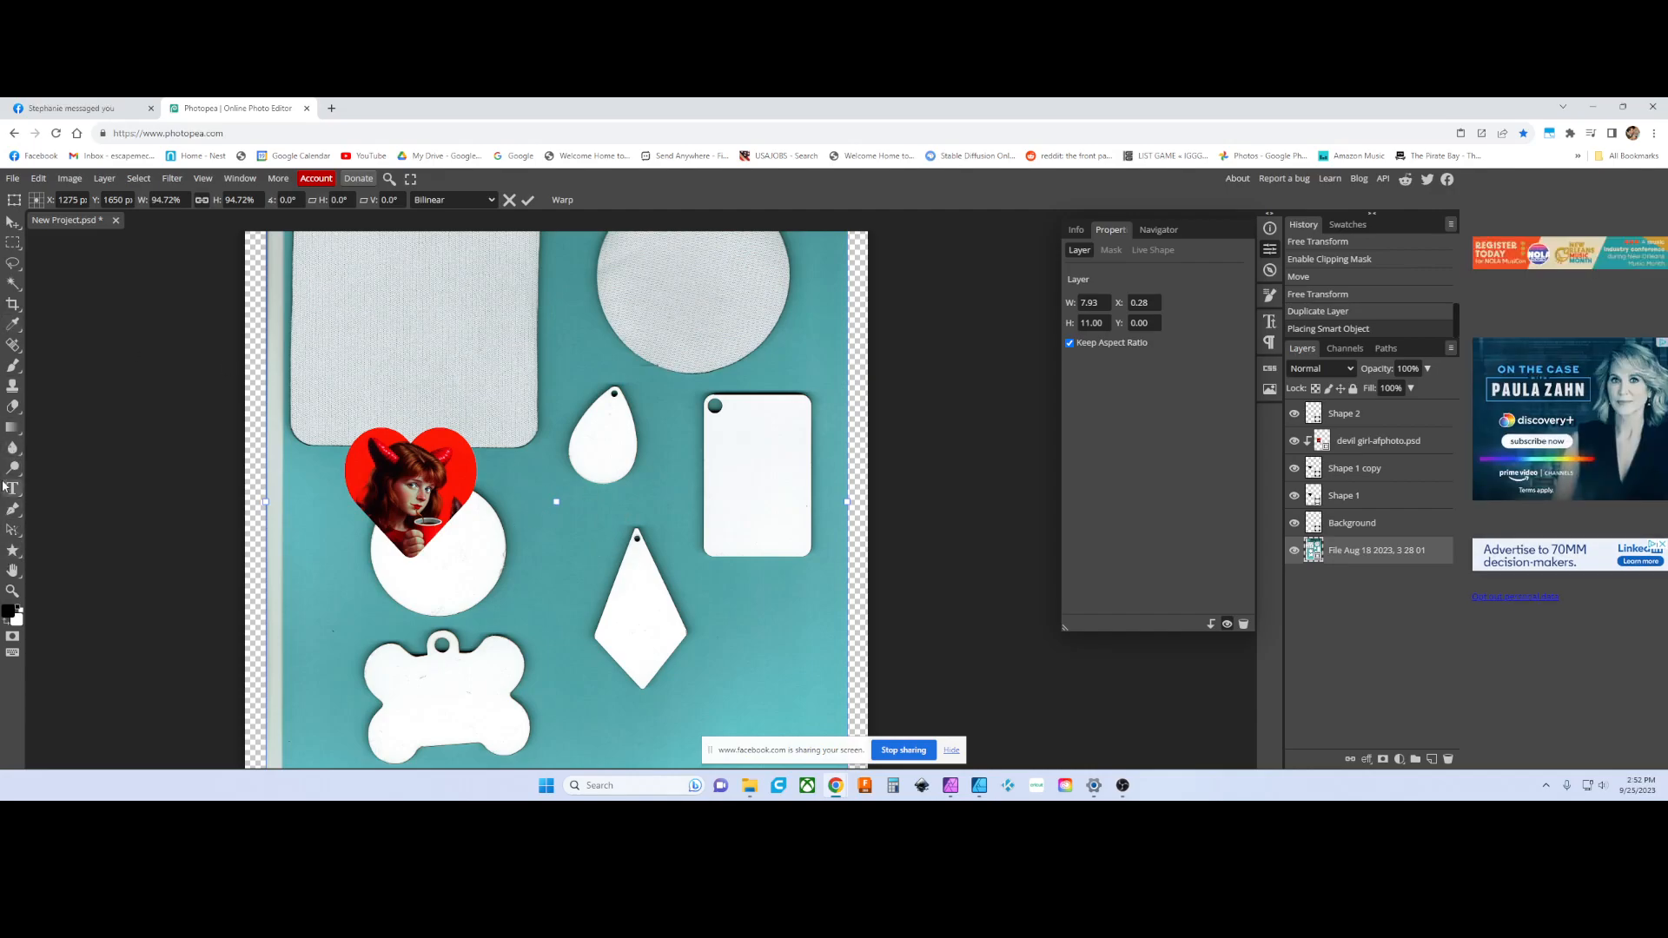
{"action": "left_click", "coordinate": [16, 550]}
{"action": "left_click", "coordinate": [17, 552]}
{"action": "left_click", "coordinate": [69, 551]}
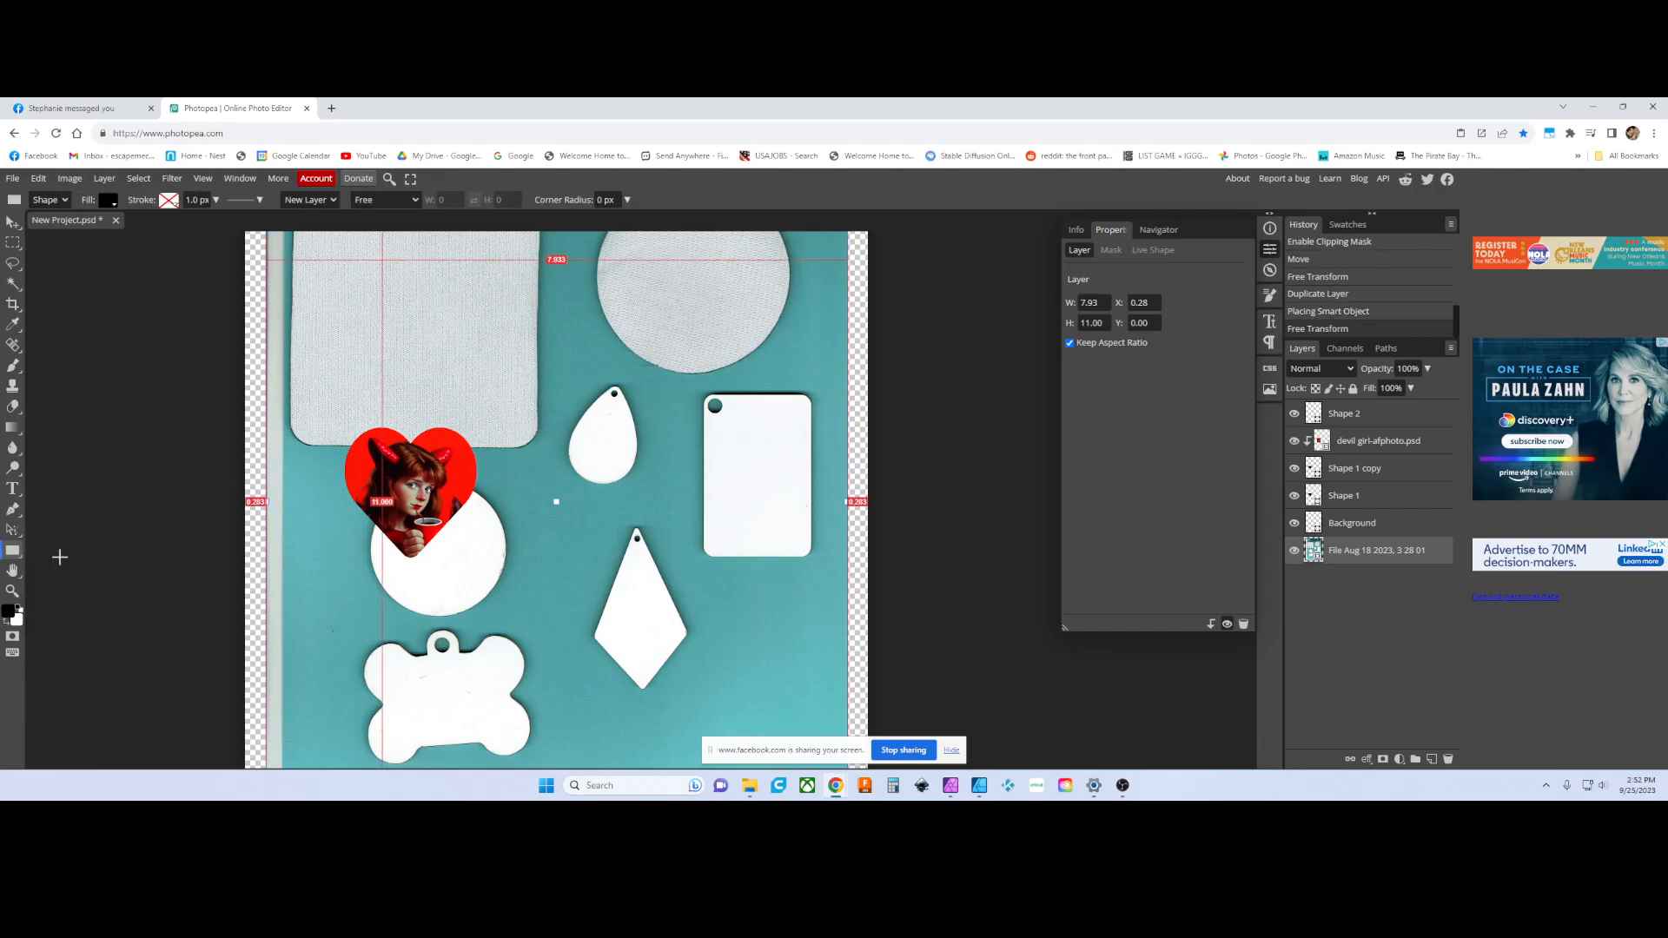
{"action": "left_click_drag", "start_coordinate": [687, 402], "coordinate": [782, 566]}
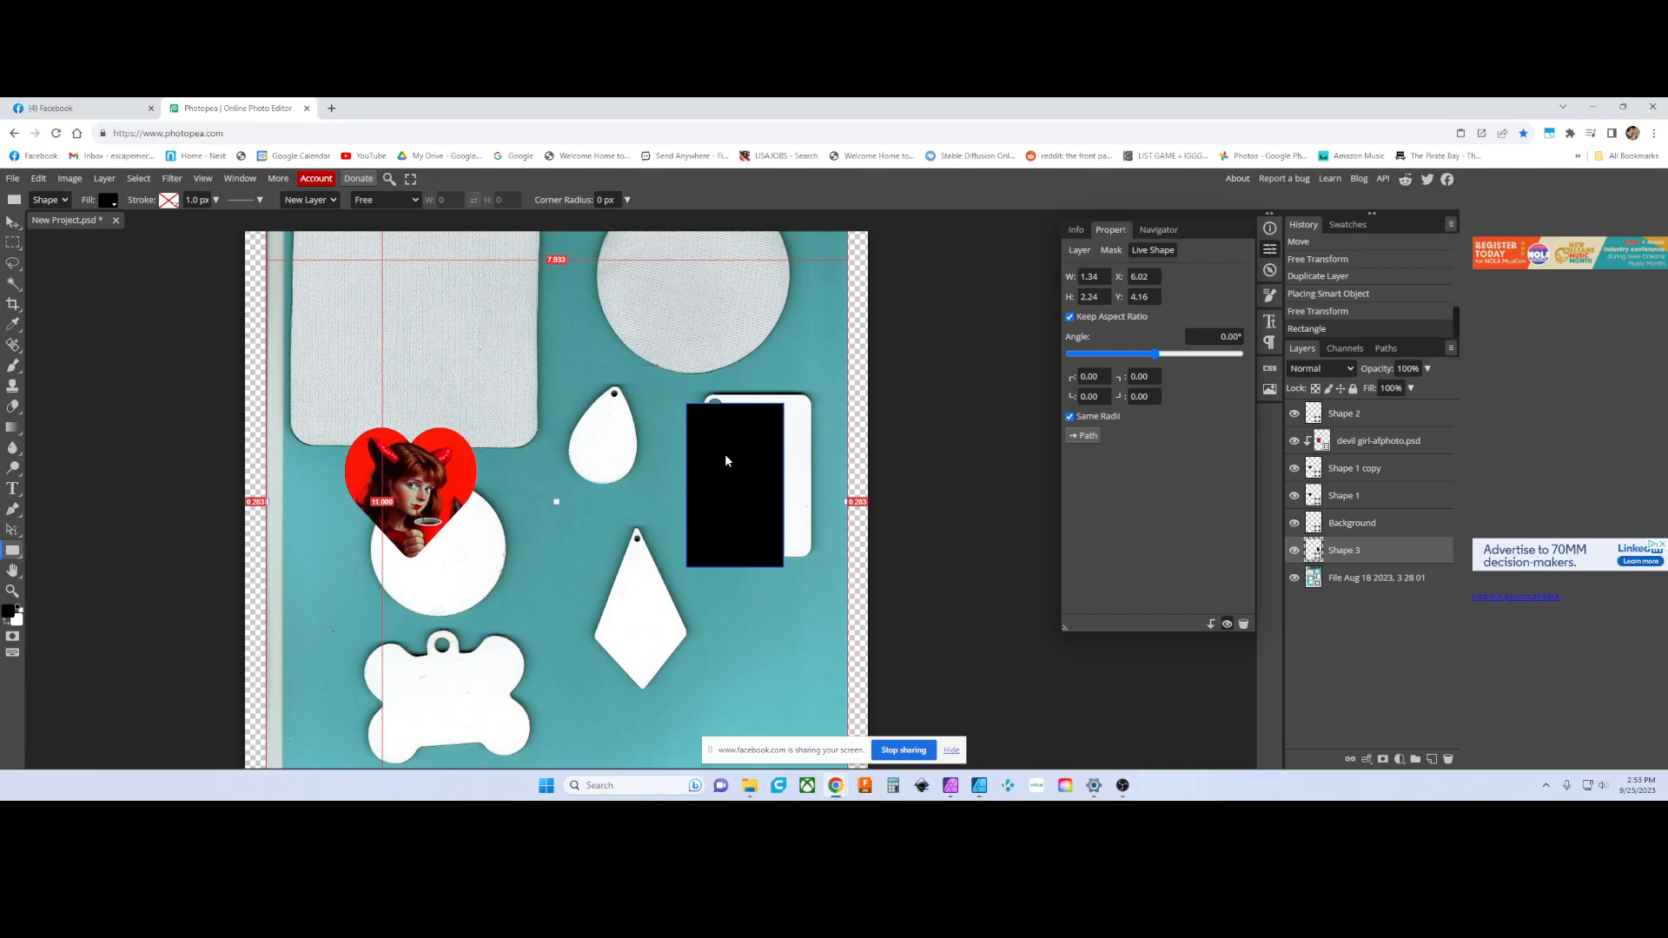
- Set the rectangle's height to 2.00 inches and, without keeping the aspect ratio, its width to 1.50 inches
{"action": "left_click", "coordinate": [11, 224]}
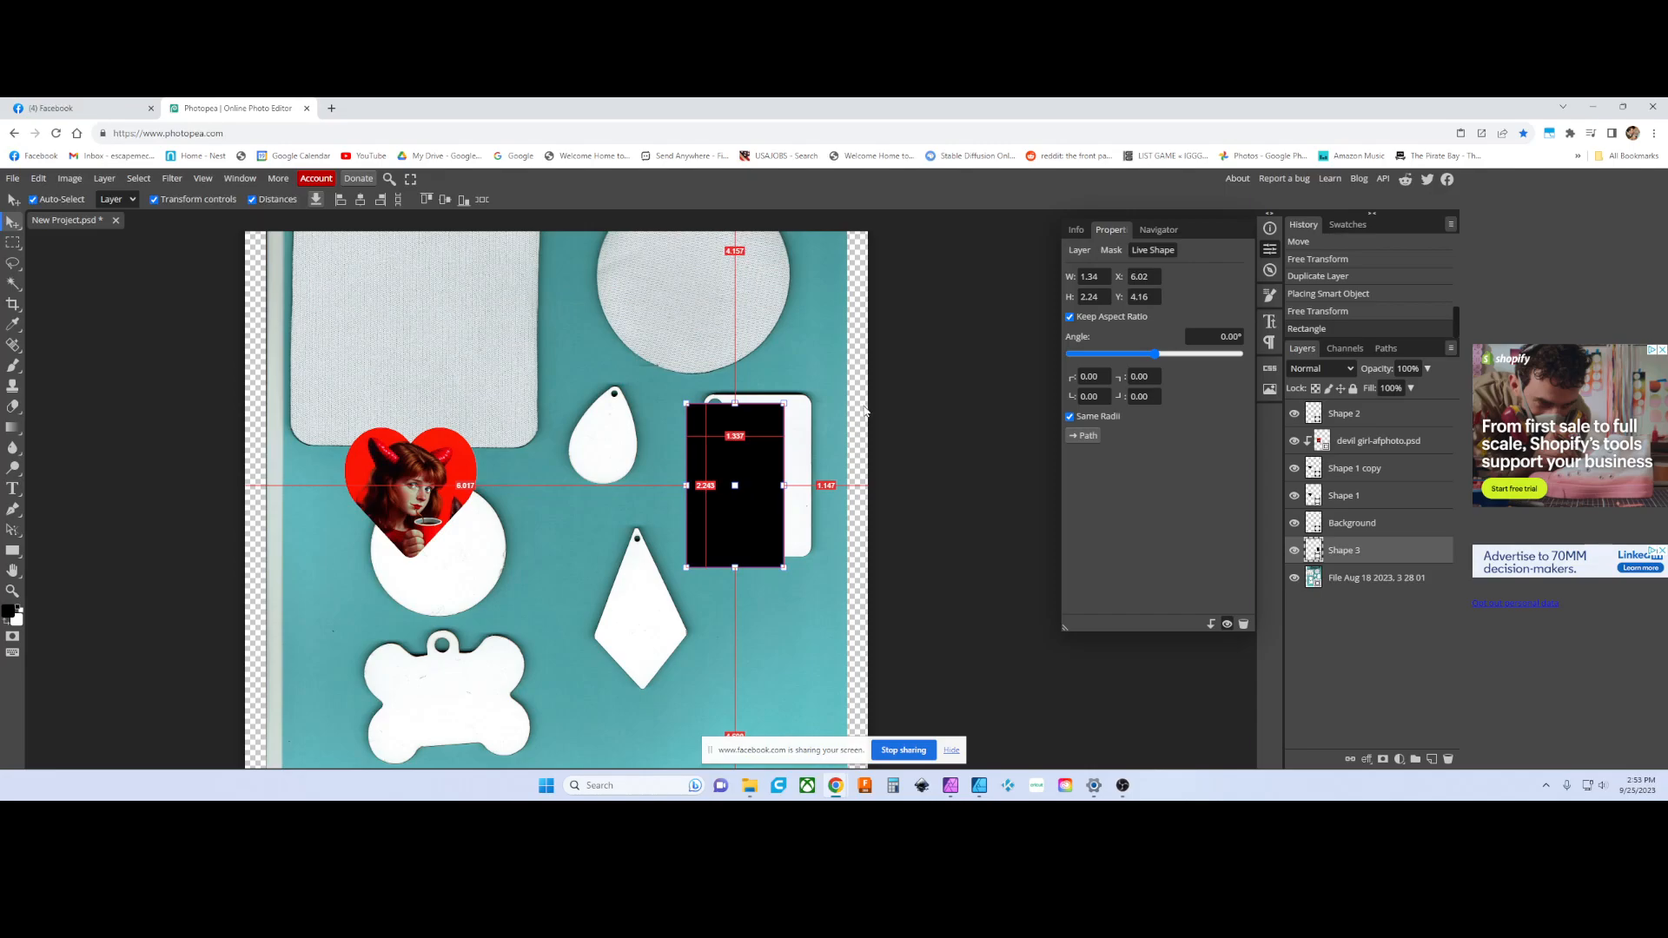
{"action": "left_click", "coordinate": [1107, 276]}
{"action": "left_click", "coordinate": [1100, 299]}
{"action": "key", "text": "Return"}
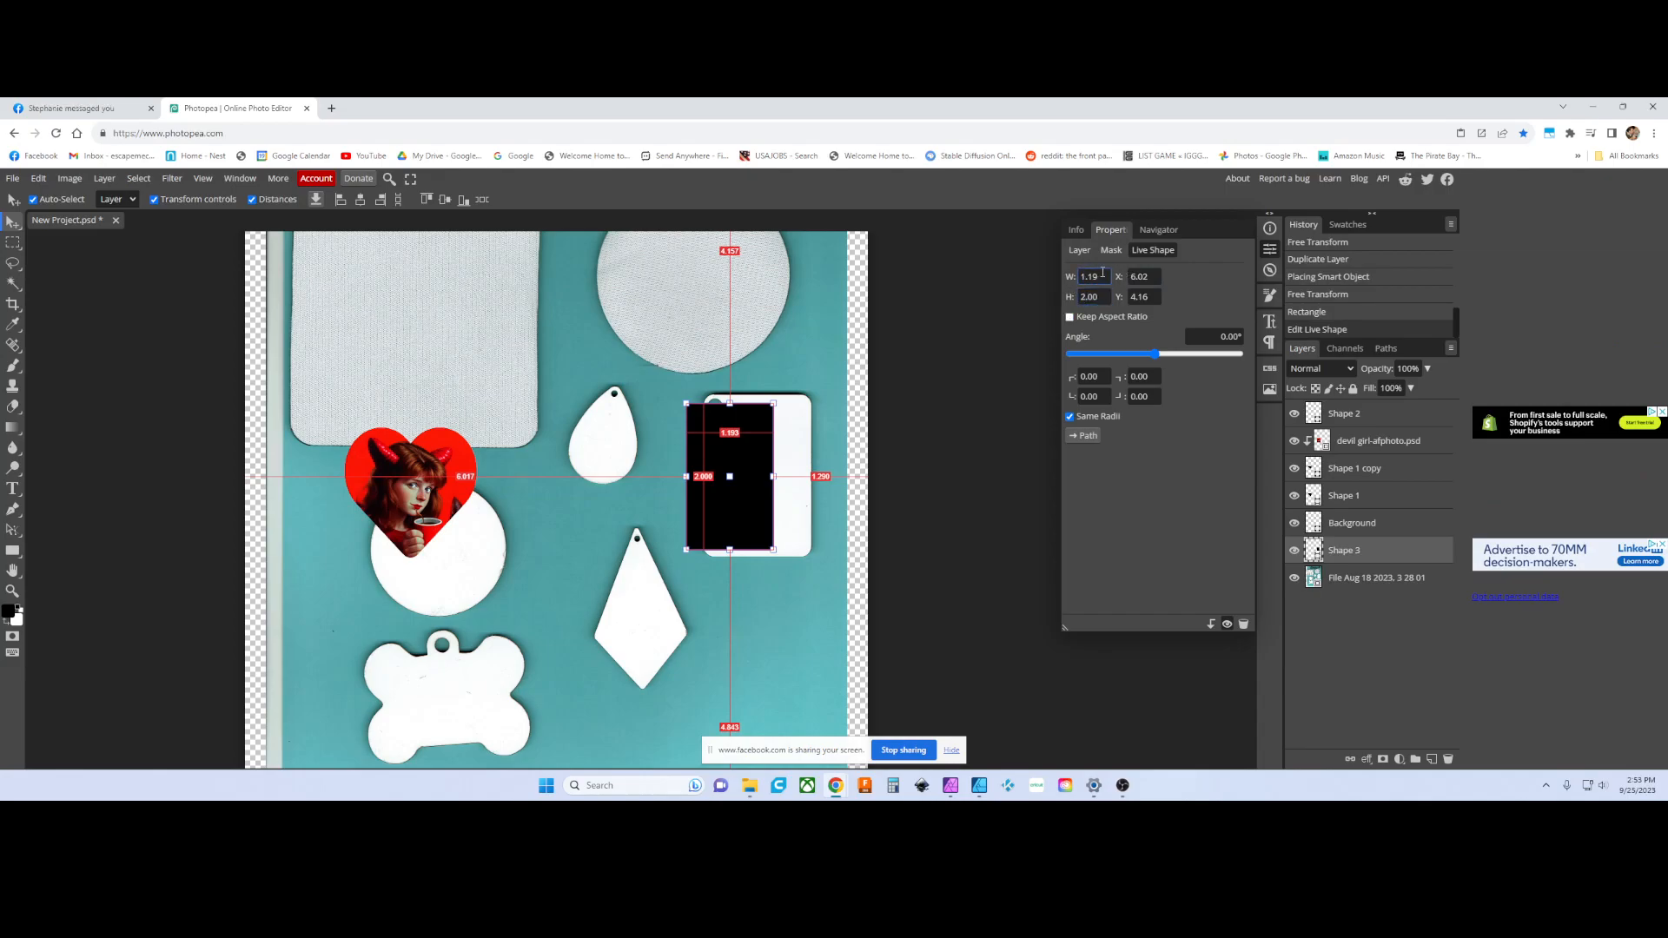
{"action": "left_click_drag", "start_coordinate": [1103, 274], "coordinate": [1071, 276]}
{"action": "type", "text": "1"}
{"action": "key", "text": "Return"}
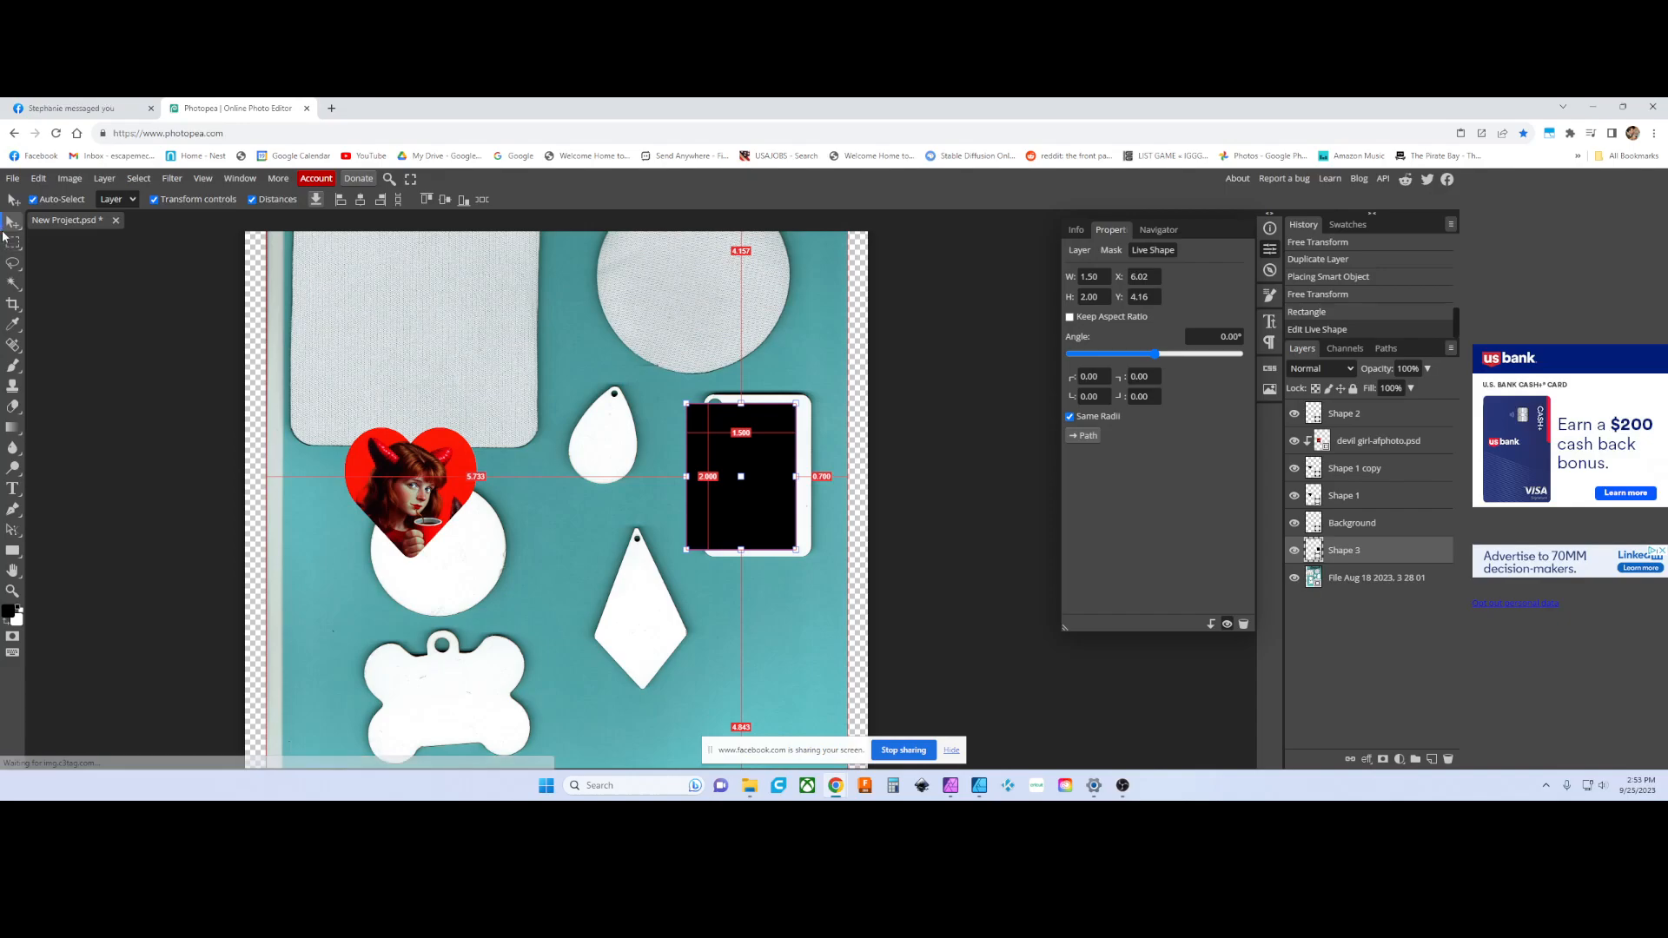
{"action": "scroll", "coordinate": [824, 450], "scroll_direction": "left", "scroll_amount": 2}
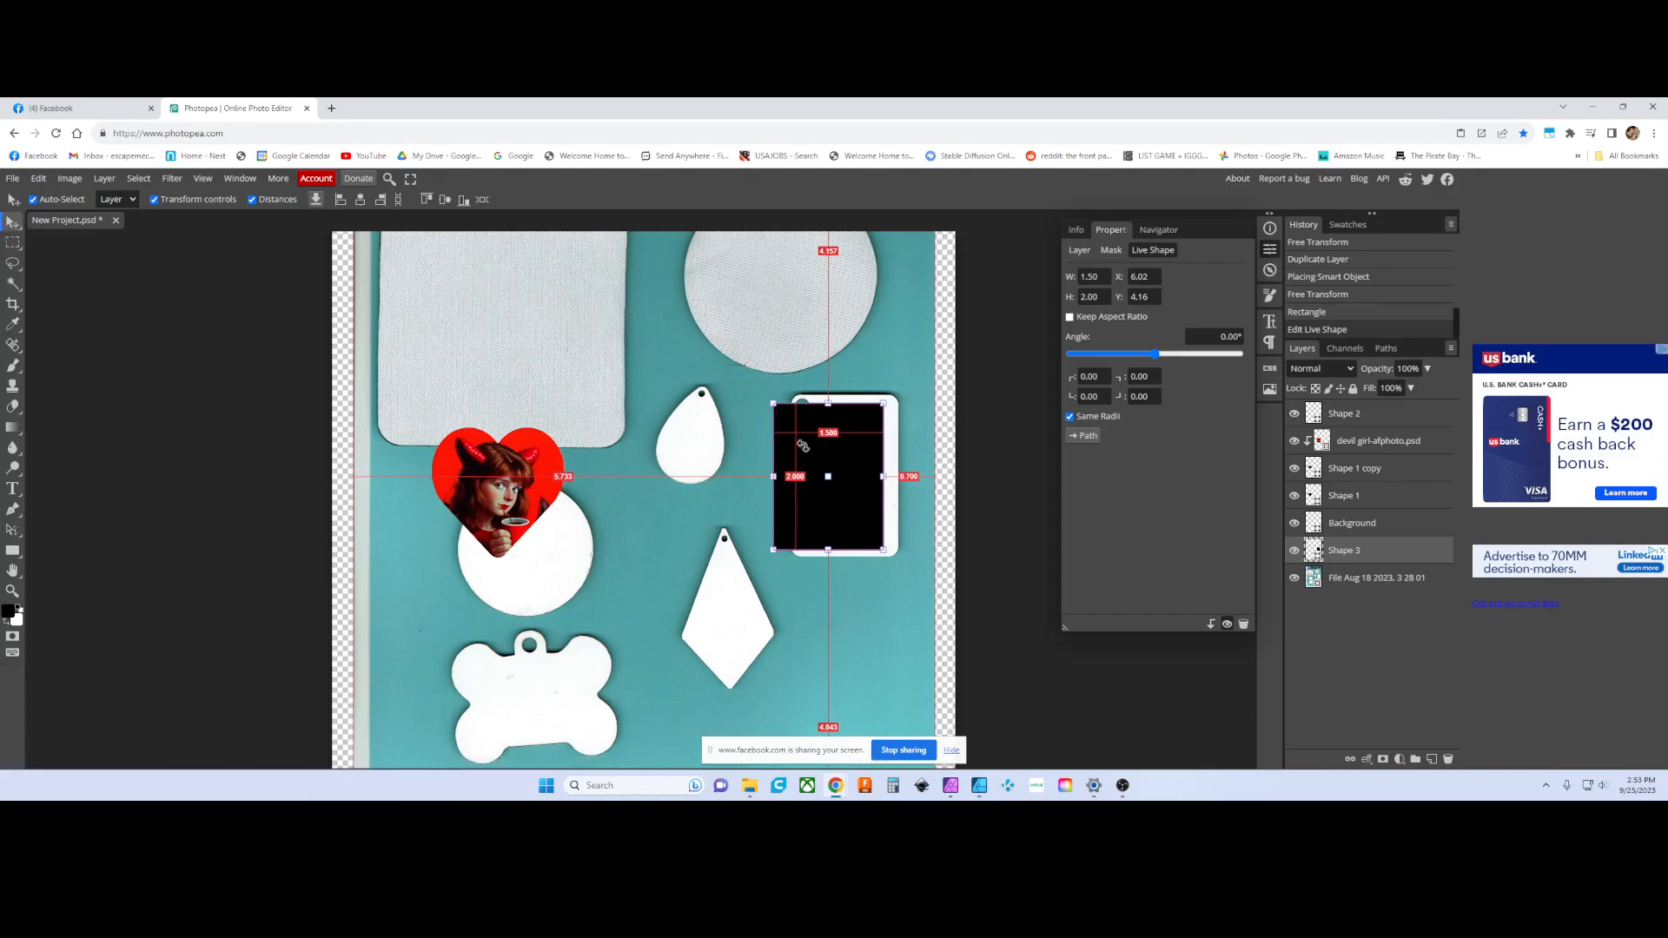
- Scale the scan to about 7.72 by 10.71 inches so its rectangular blank matches the black rectangle, and shift the scan off it
{"action": "scroll", "coordinate": [826, 450], "scroll_direction": "down", "scroll_amount": 1}
{"action": "left_click", "coordinate": [967, 516]}
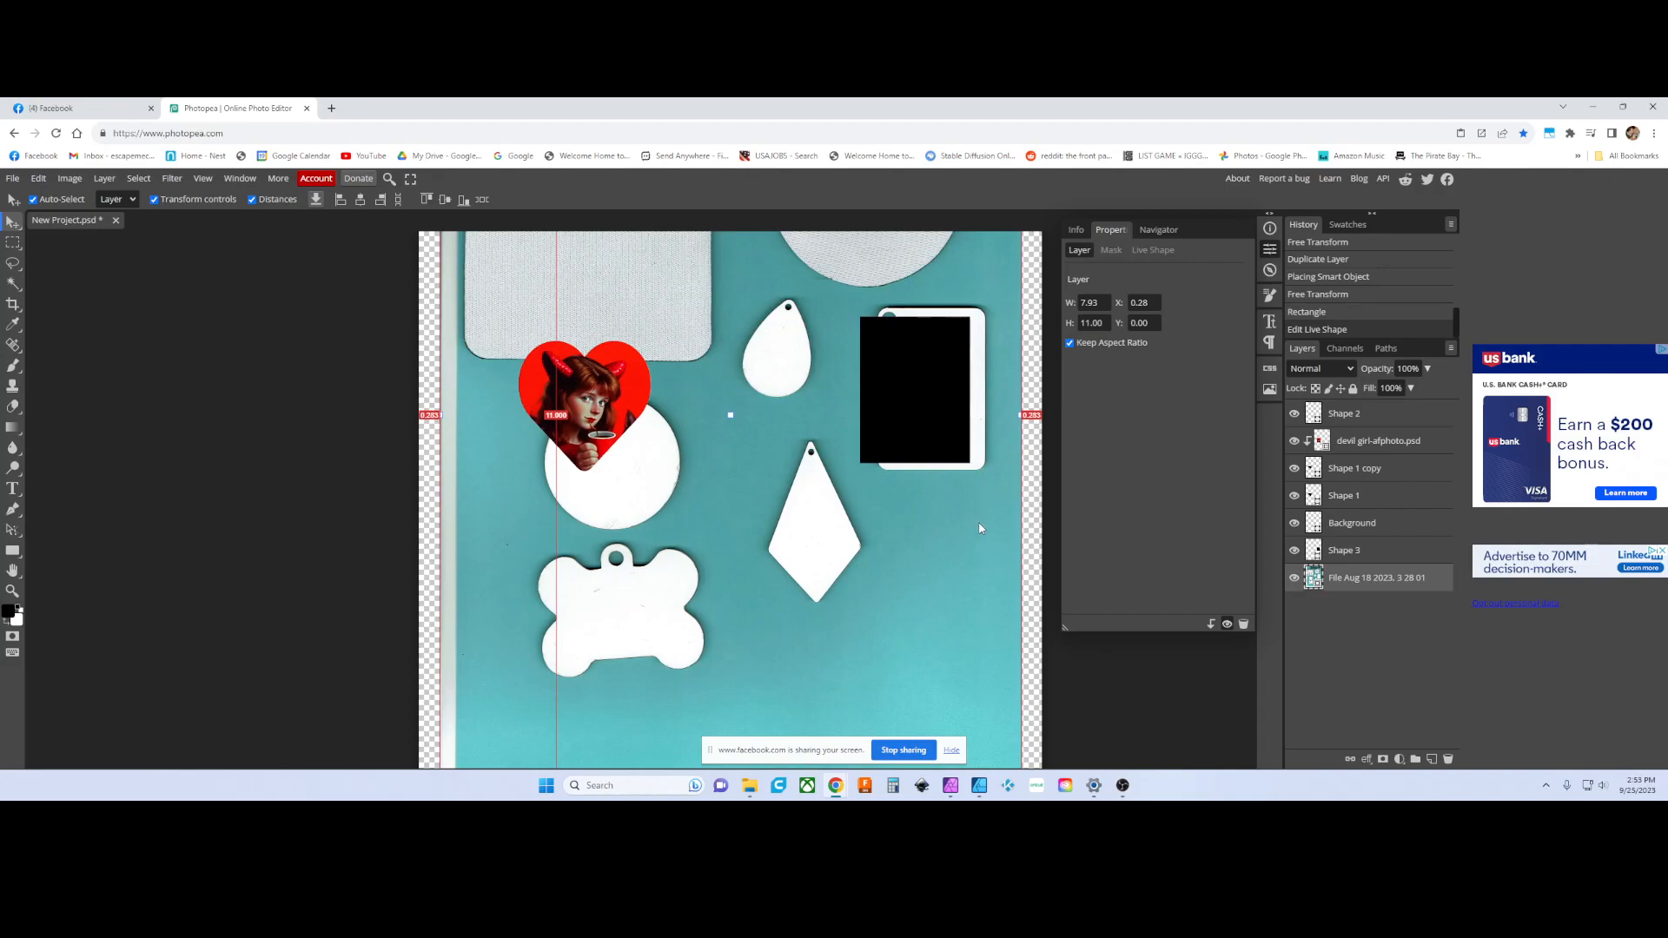
{"action": "scroll", "coordinate": [980, 528], "scroll_direction": "down", "scroll_amount": 3}
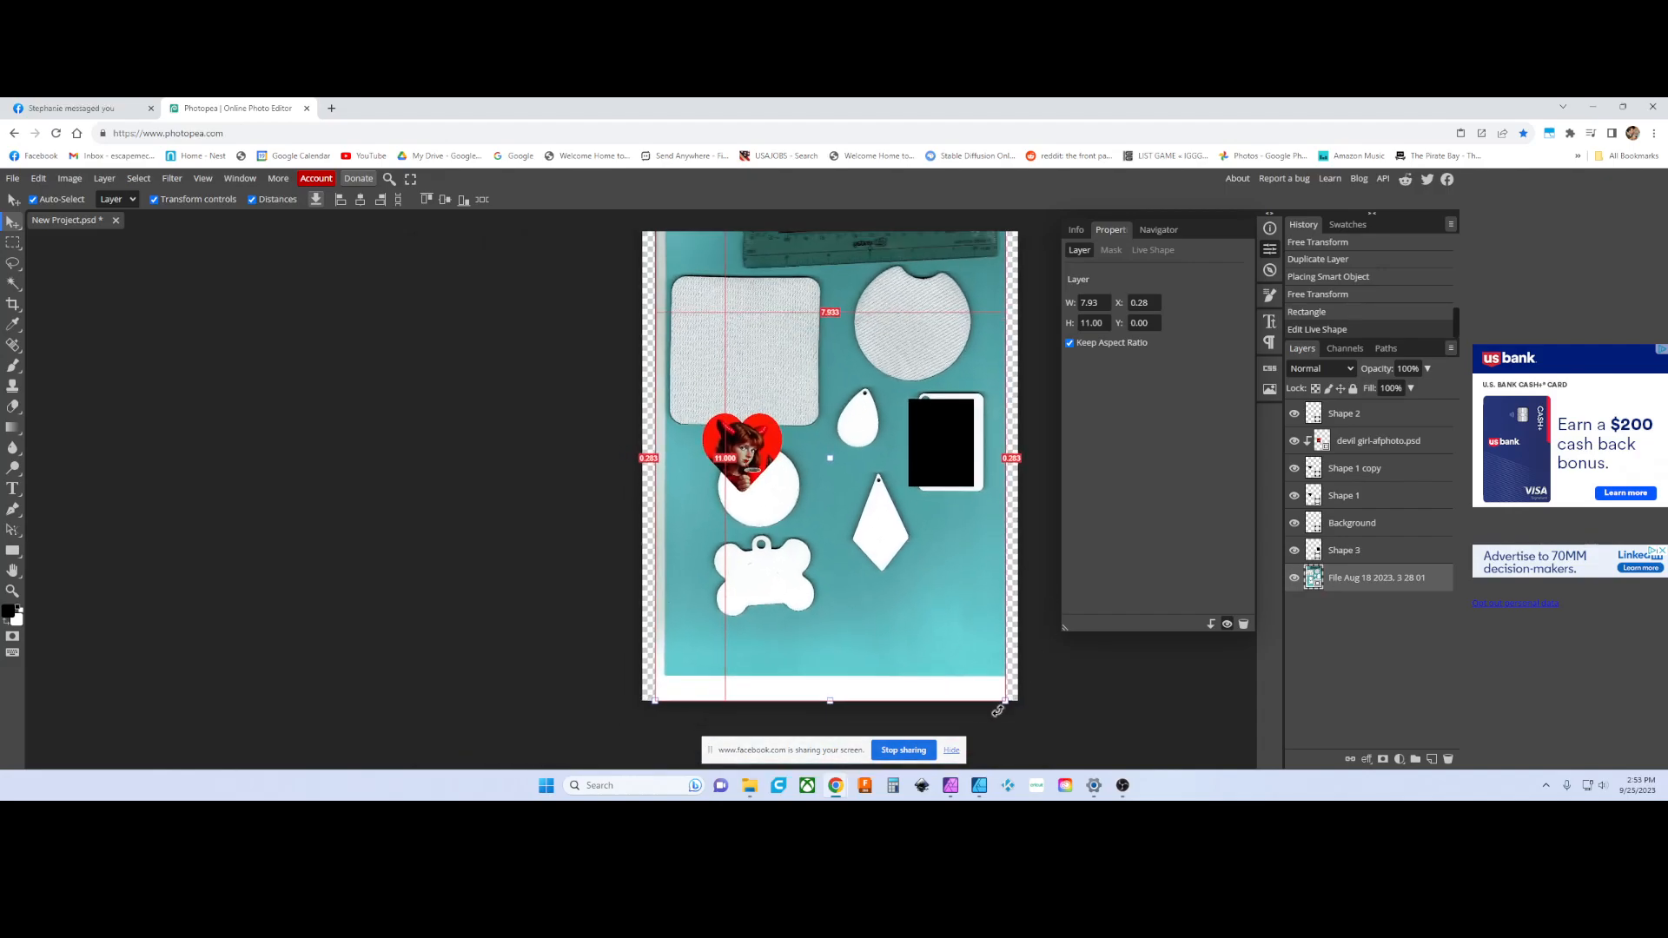
{"action": "left_click_drag", "start_coordinate": [1007, 704], "coordinate": [1031, 737]}
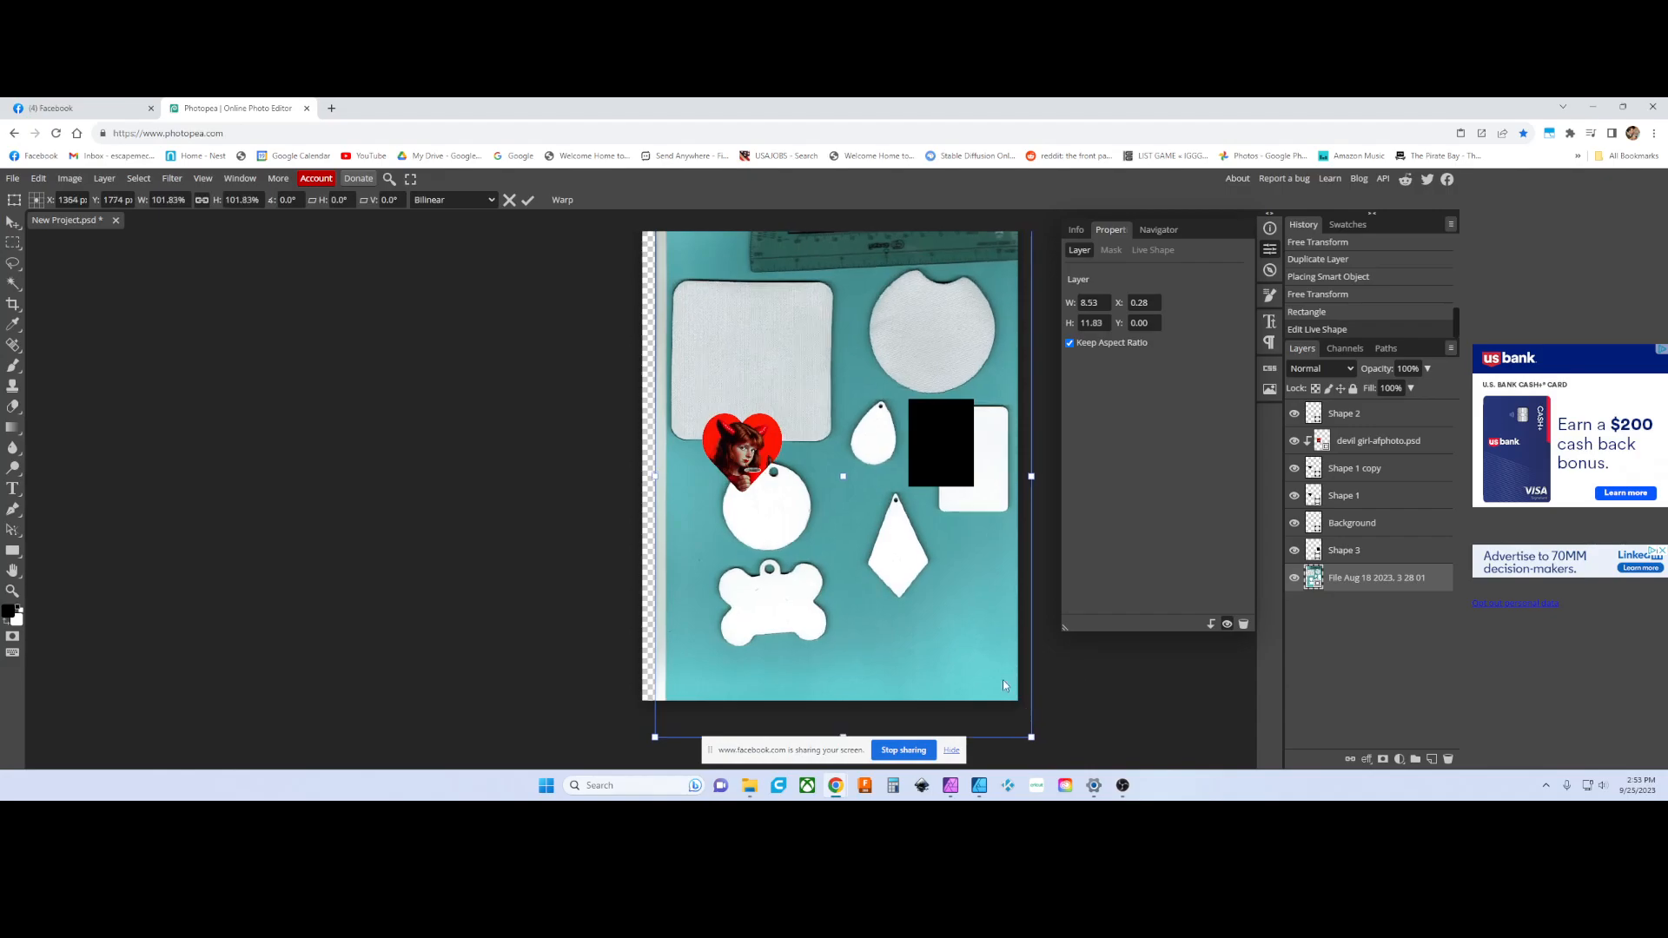
{"action": "left_click_drag", "start_coordinate": [977, 653], "coordinate": [950, 633]}
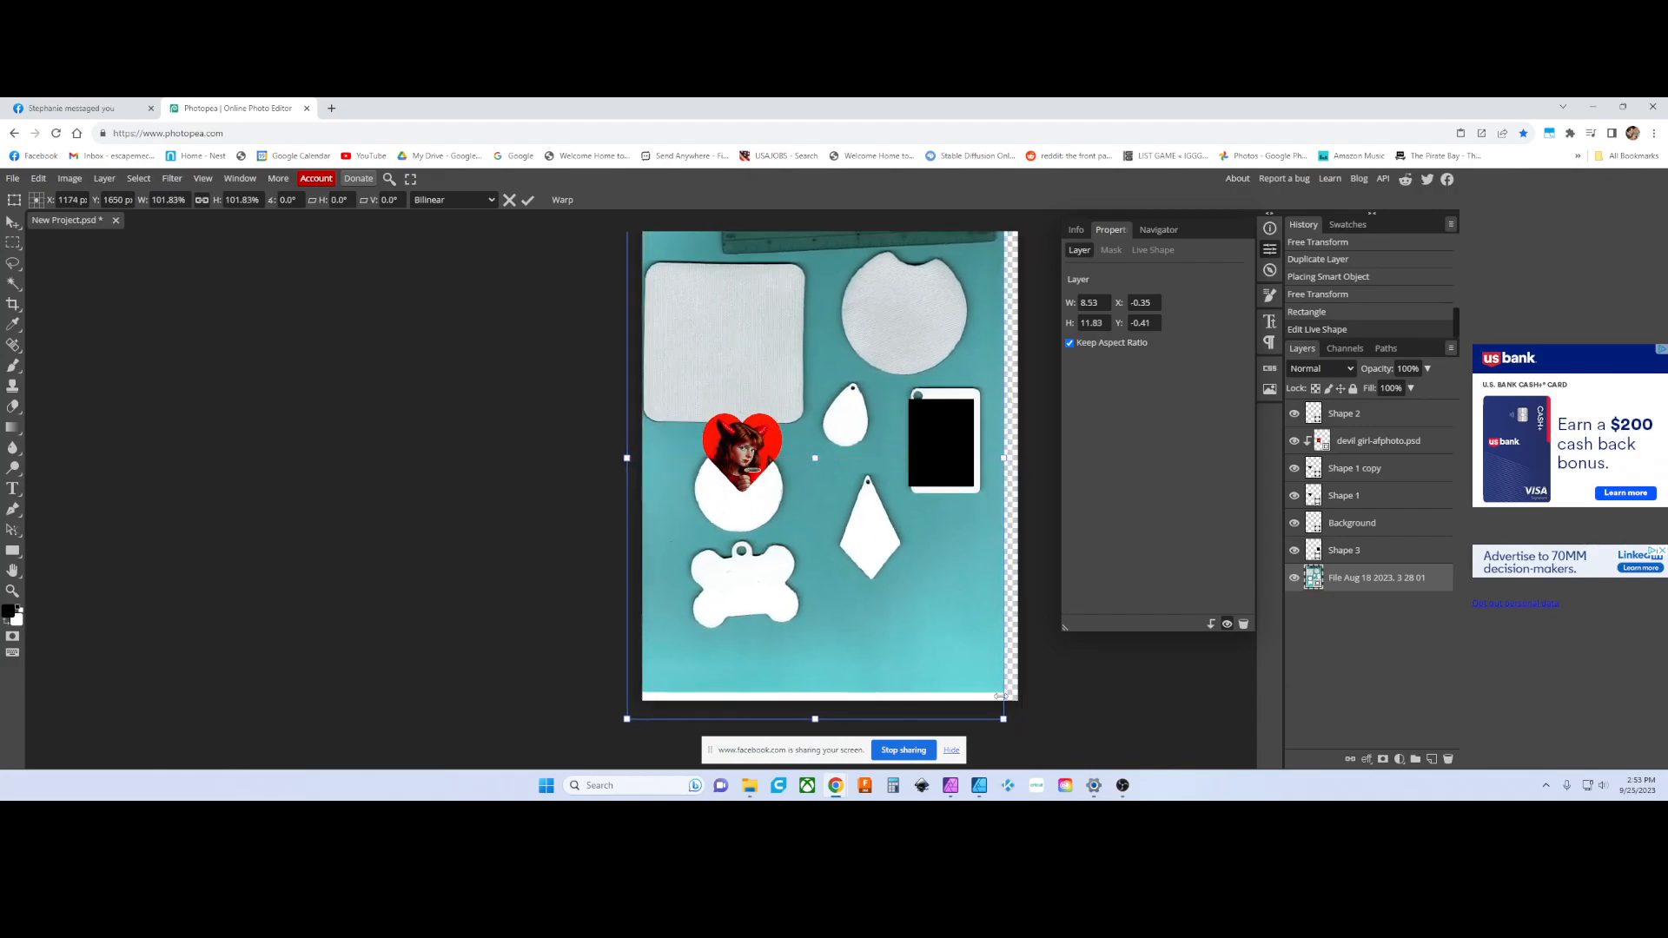
{"action": "left_click_drag", "start_coordinate": [1001, 720], "coordinate": [967, 669]}
{"action": "left_click_drag", "start_coordinate": [927, 598], "coordinate": [945, 616]}
{"action": "scroll", "coordinate": [959, 522], "scroll_direction": "up", "scroll_amount": 2}
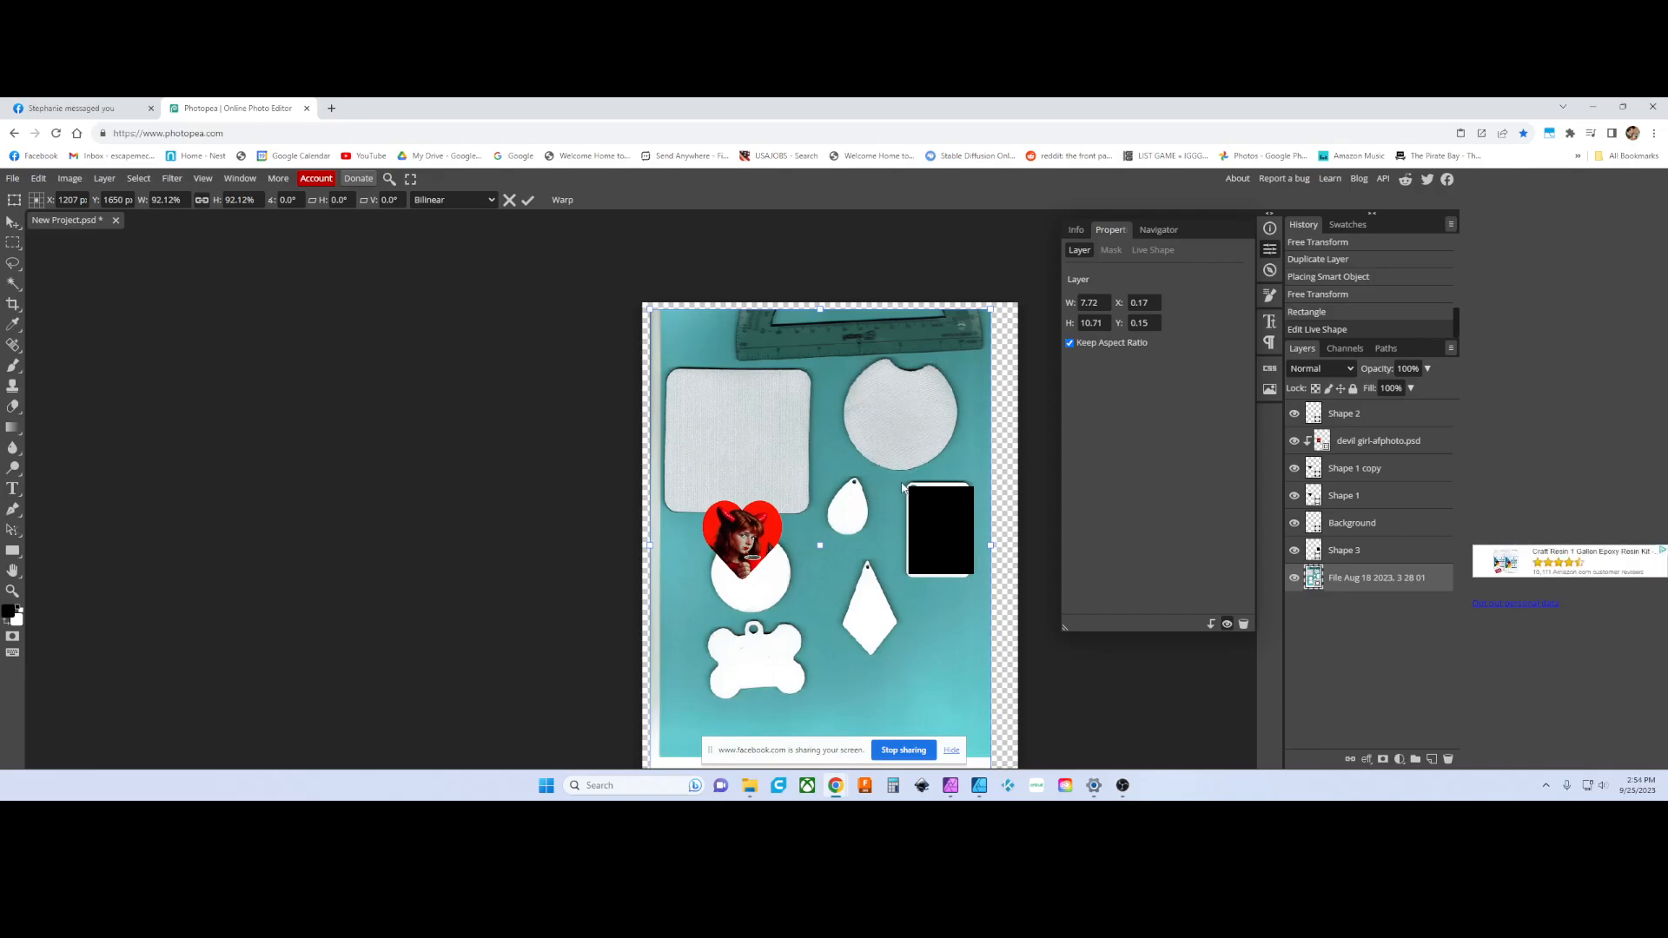
{"action": "scroll", "coordinate": [896, 525], "scroll_direction": "down", "scroll_amount": 1}
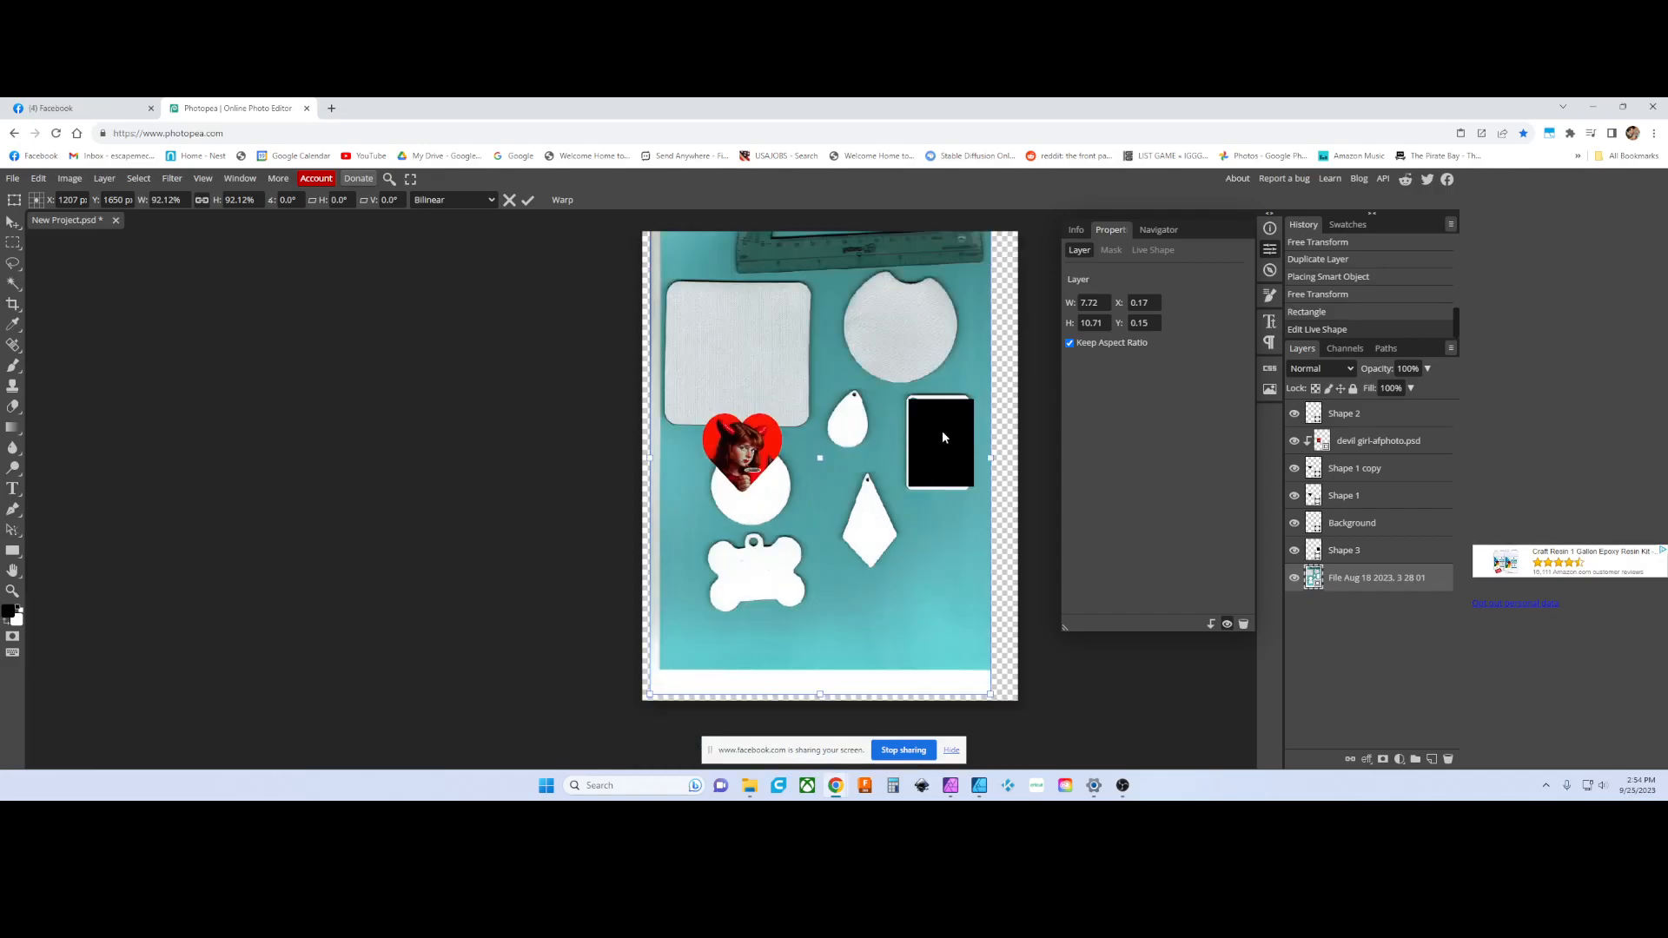
{"action": "left_click_drag", "start_coordinate": [939, 432], "coordinate": [914, 461]}
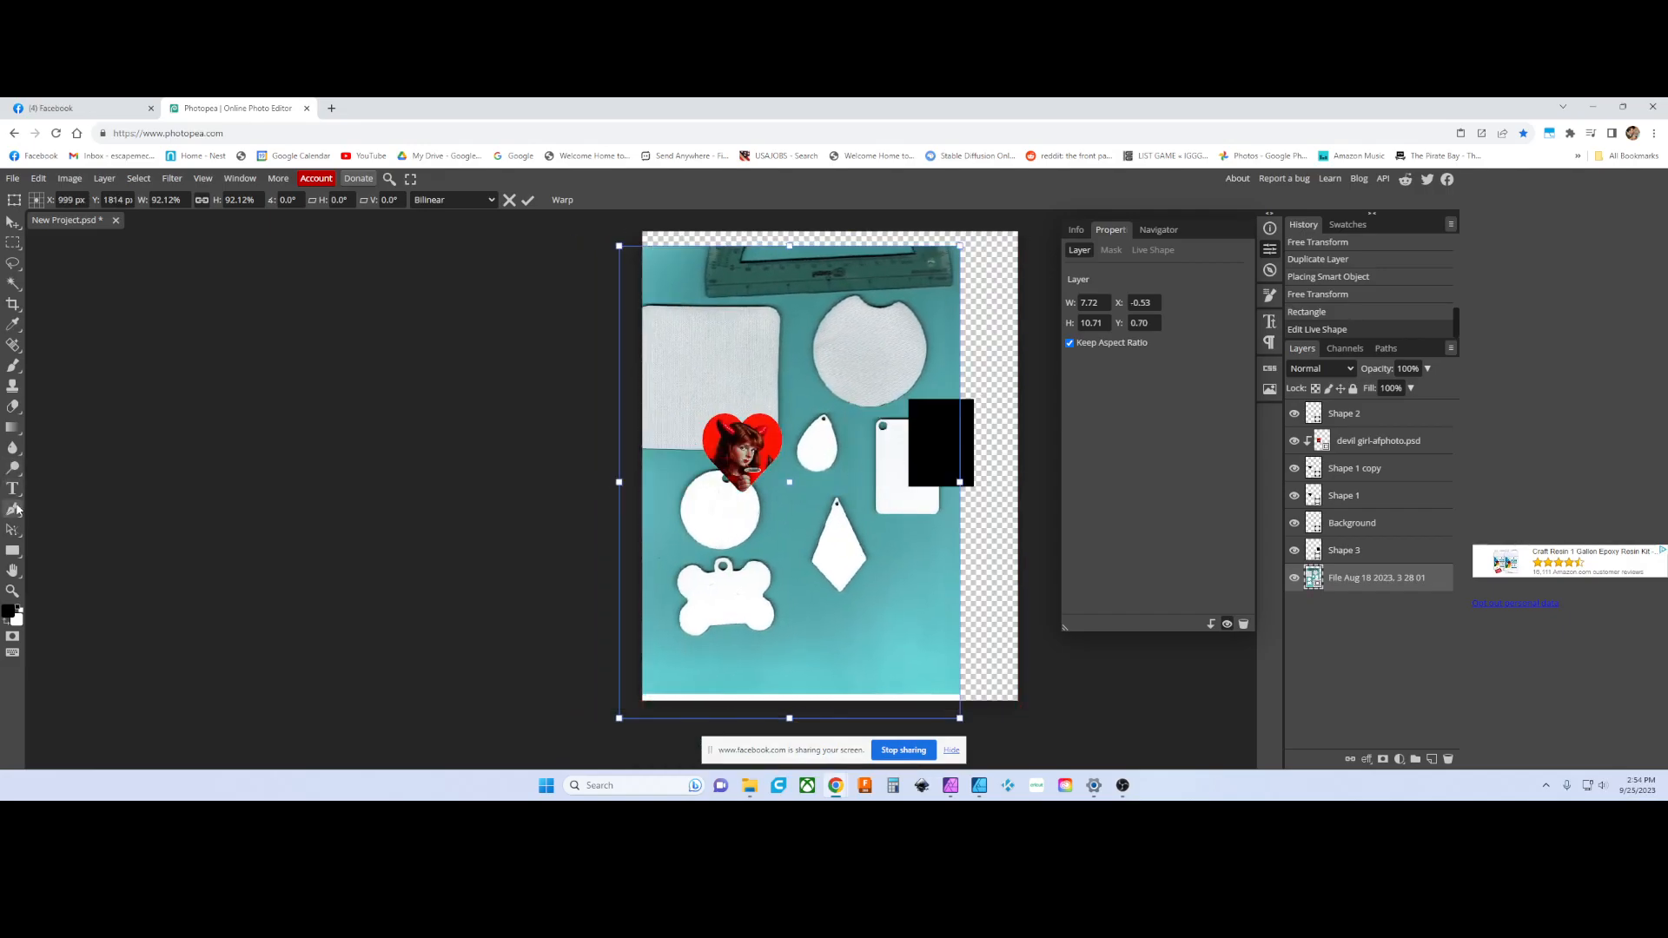
- Apply the scan's transform and draw a black ellipse about 2.39 by 1.95 inches over the diamond-shaped blank
{"action": "left_click", "coordinate": [19, 553]}
{"action": "left_click", "coordinate": [49, 557]}
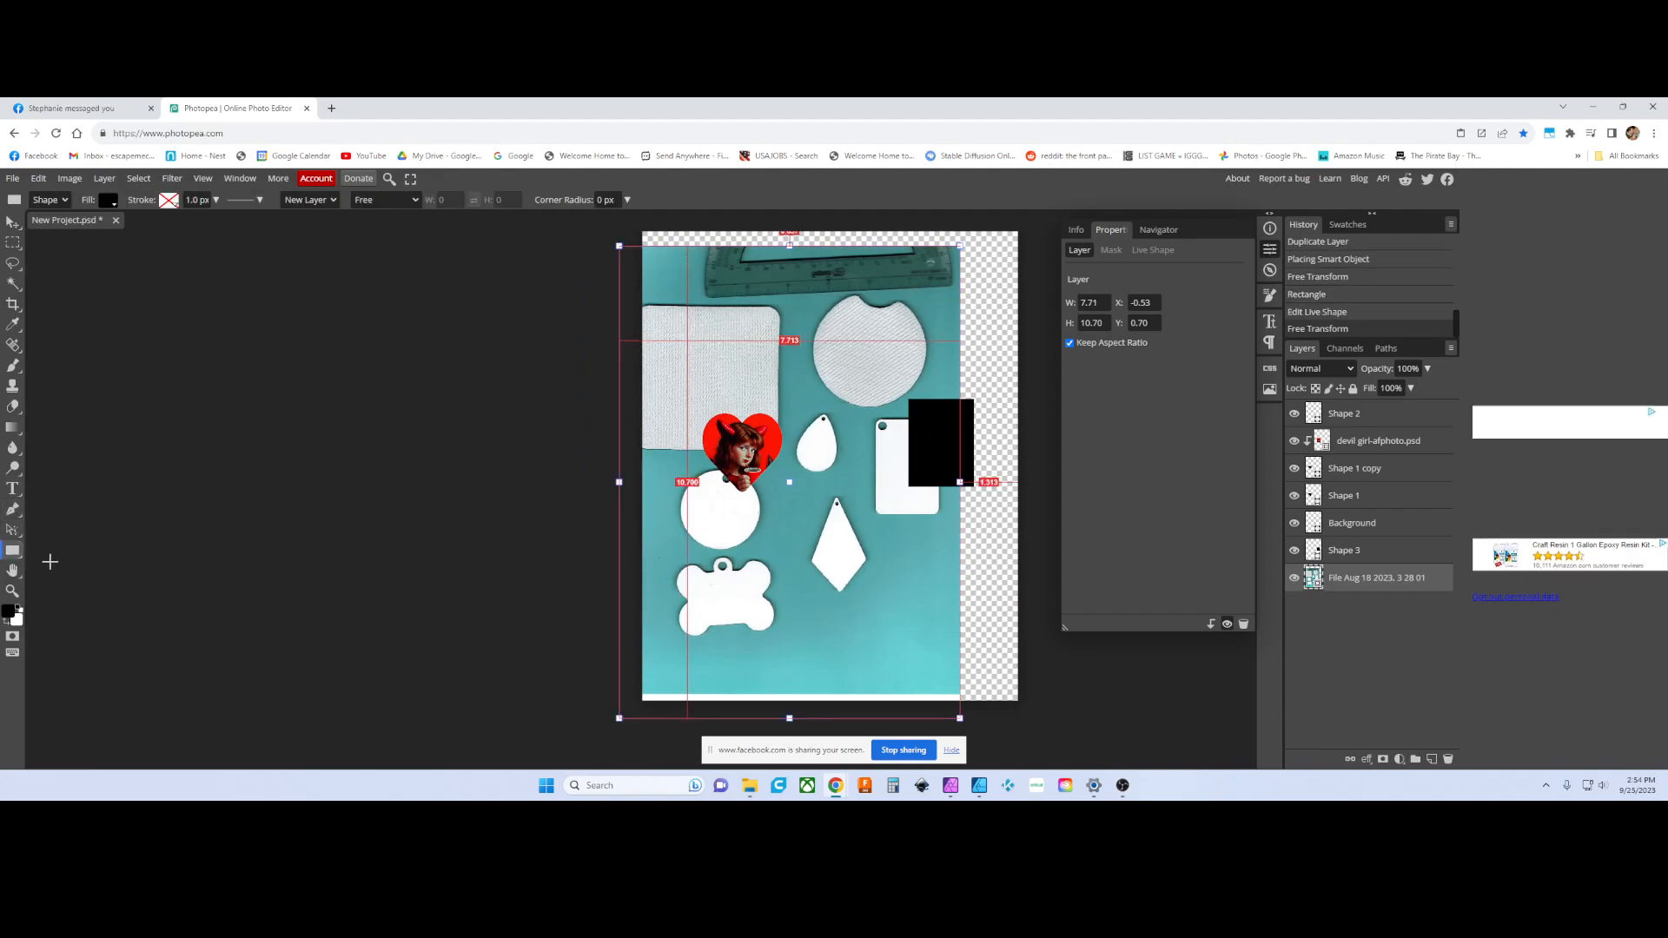
{"action": "left_click", "coordinate": [17, 554]}
{"action": "left_click", "coordinate": [54, 571]}
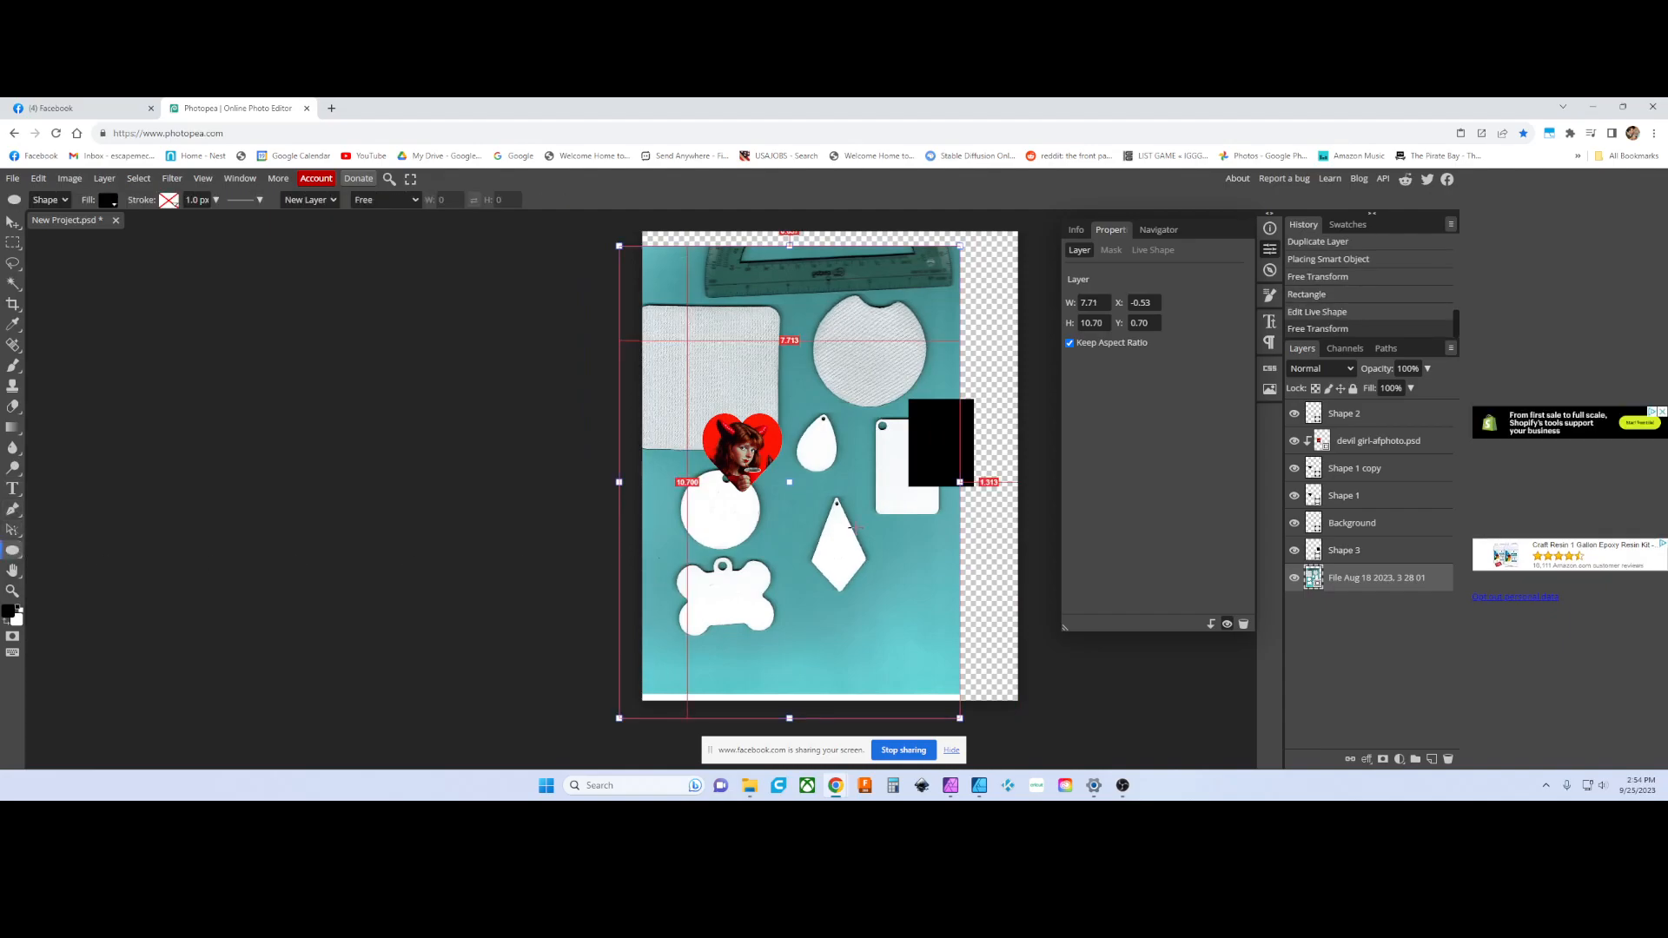
{"action": "left_click_drag", "start_coordinate": [794, 529], "coordinate": [900, 616]}
- Draw a rectangle about 1.99 by 1.67 inches overlapping the ellipse's upper left and fill it with green
{"action": "scroll", "coordinate": [892, 601], "scroll_direction": "left", "scroll_amount": 1}
{"action": "scroll", "coordinate": [892, 600], "scroll_direction": "up", "scroll_amount": 2}
{"action": "scroll", "coordinate": [892, 597], "scroll_direction": "down", "scroll_amount": 3}
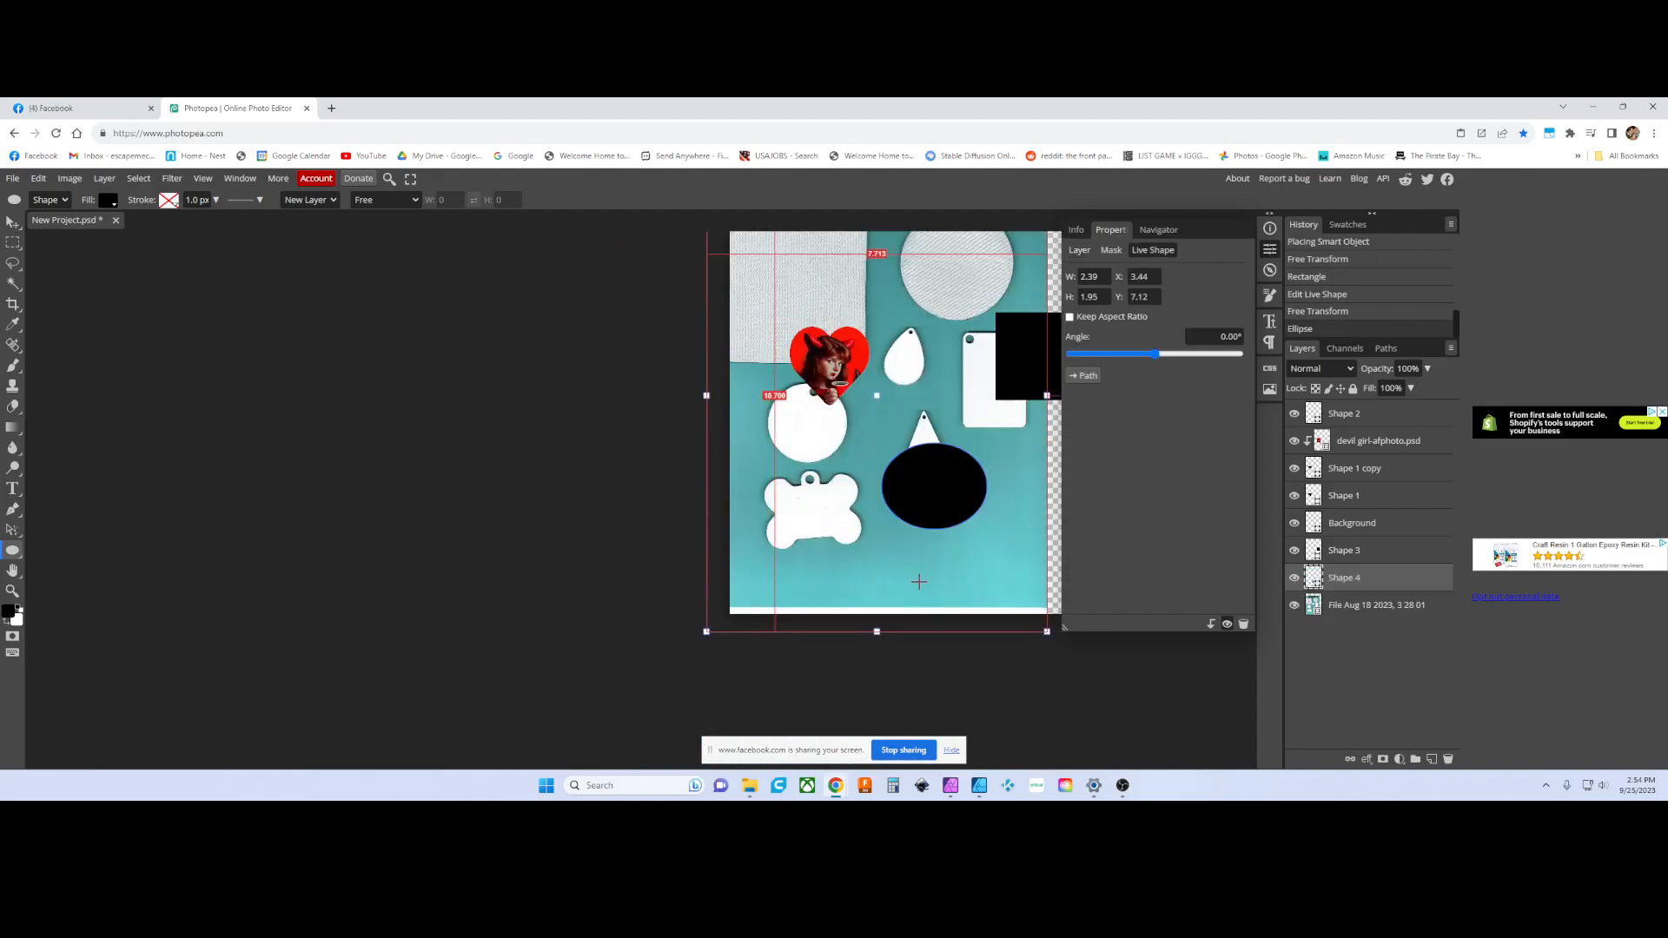
{"action": "scroll", "coordinate": [980, 516], "scroll_direction": "up", "scroll_amount": 5}
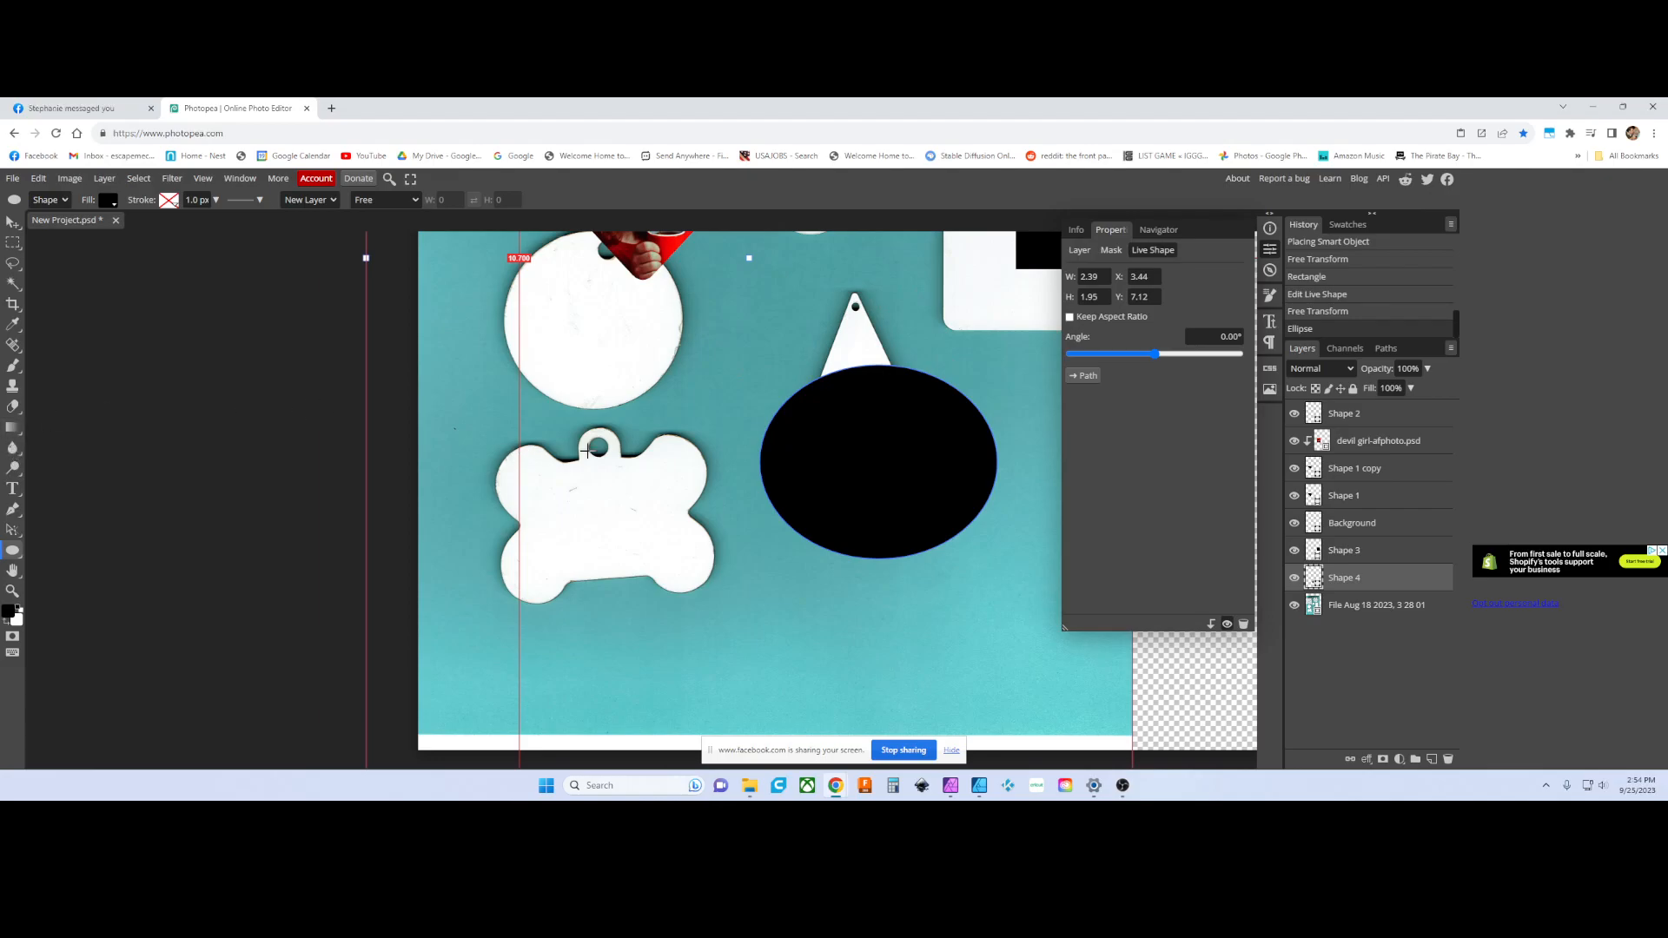
{"action": "right_click", "coordinate": [12, 551]}
{"action": "left_click", "coordinate": [123, 550]}
{"action": "left_click_drag", "start_coordinate": [700, 316], "coordinate": [896, 482]}
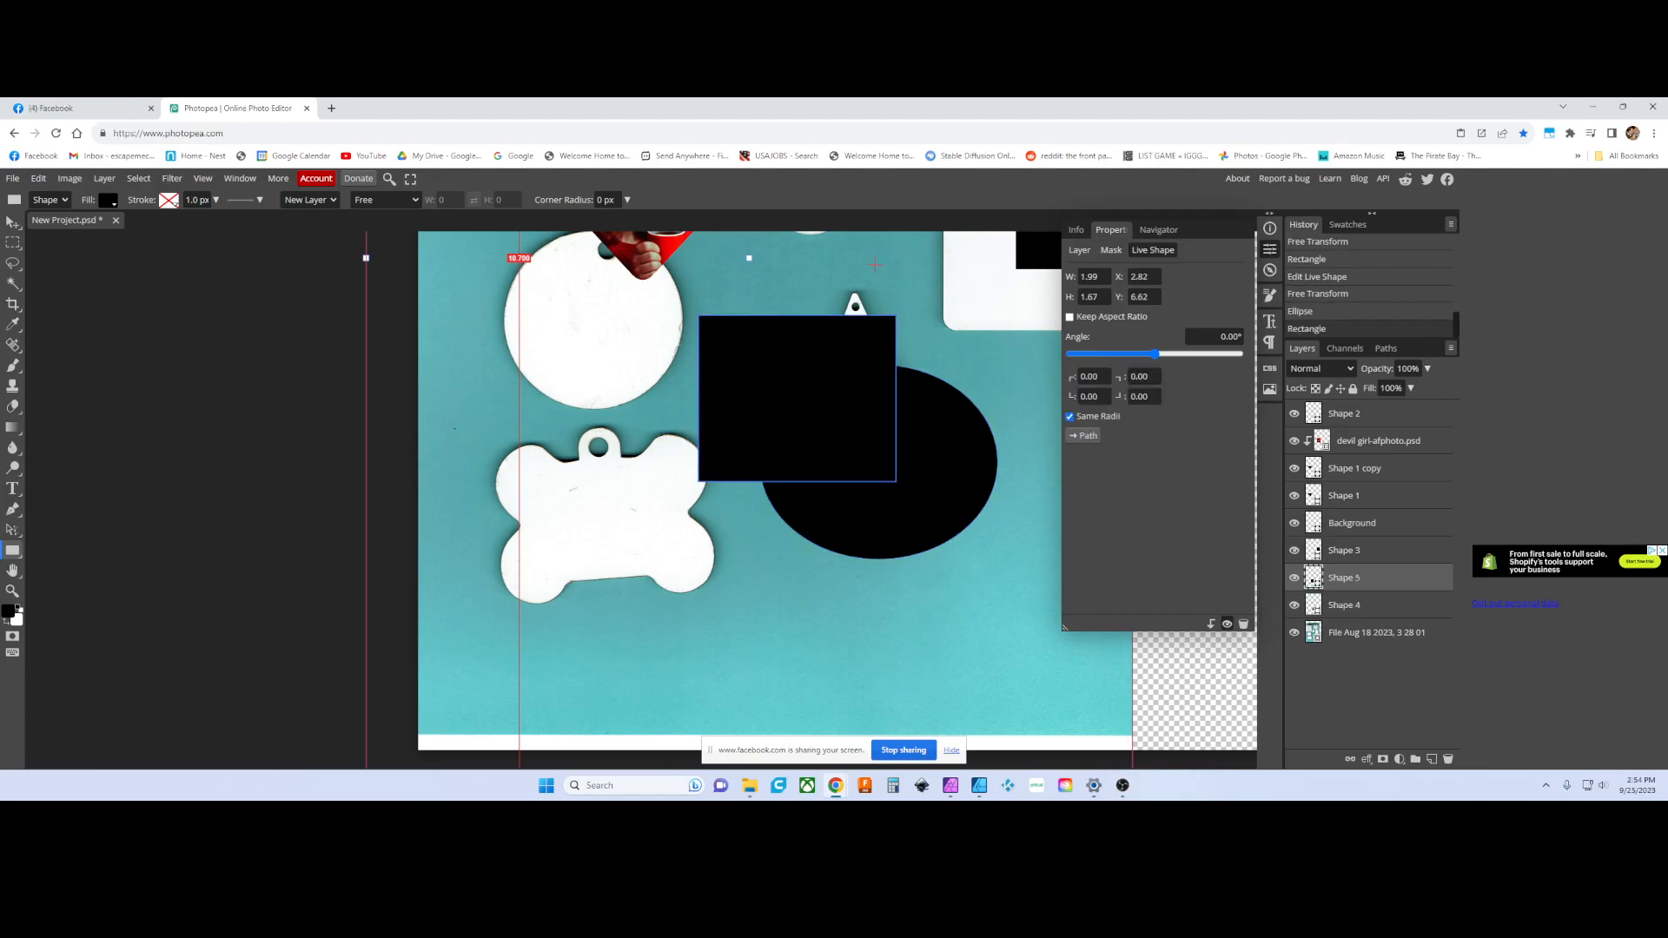
{"action": "left_click", "coordinate": [109, 203]}
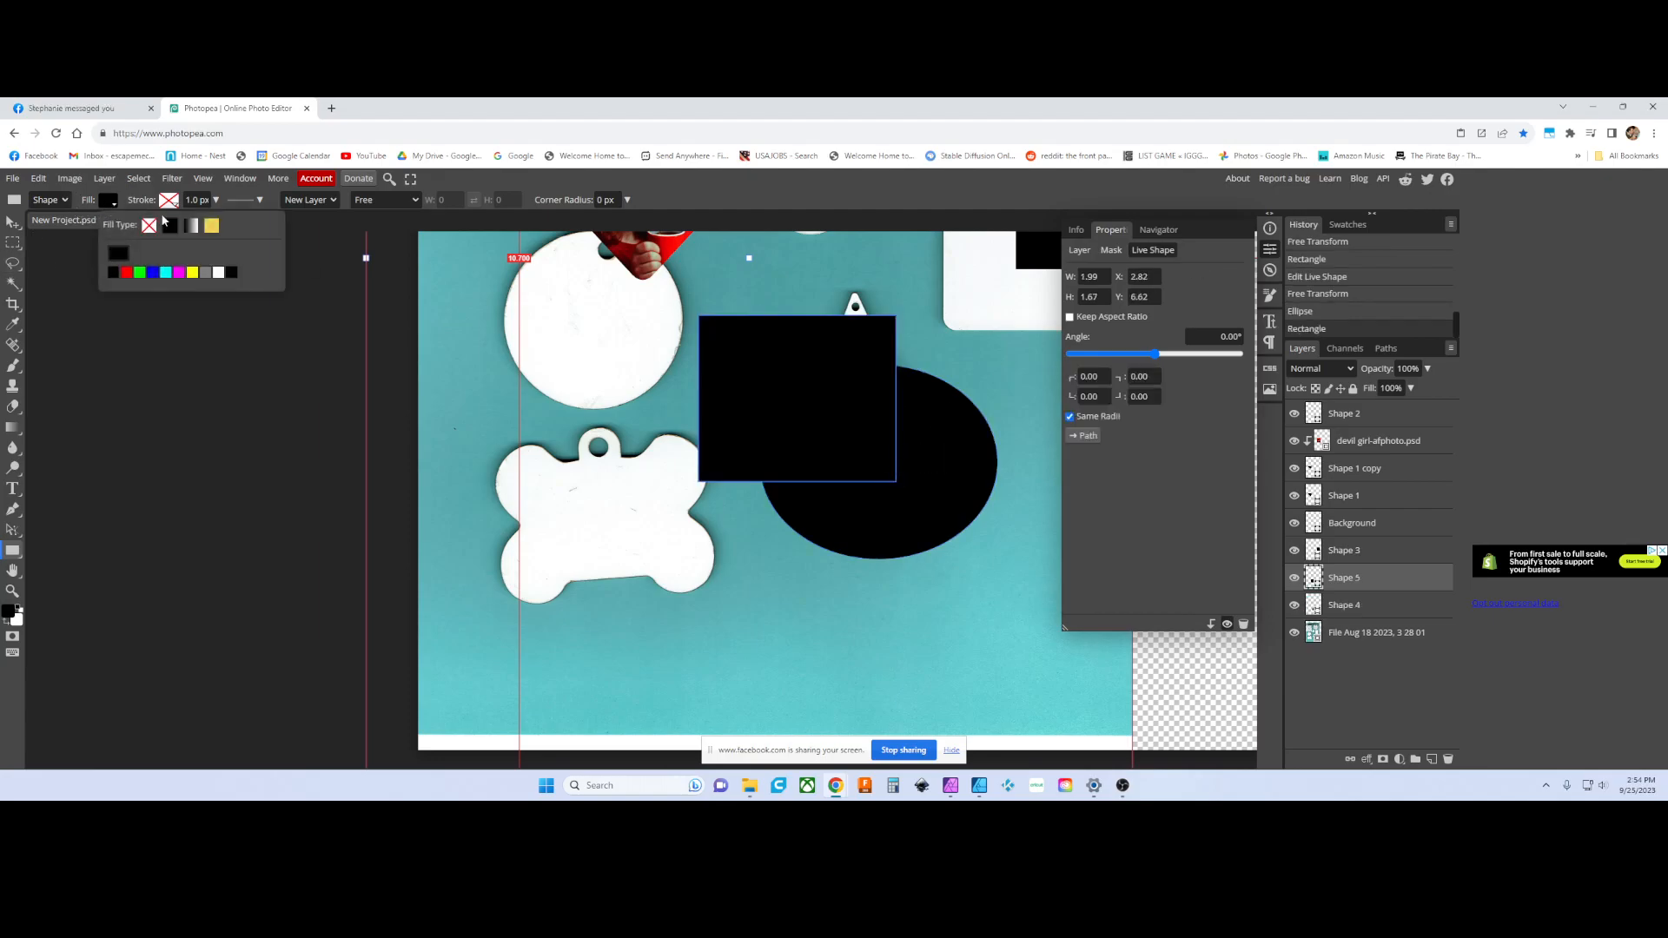
{"action": "left_click", "coordinate": [140, 273]}
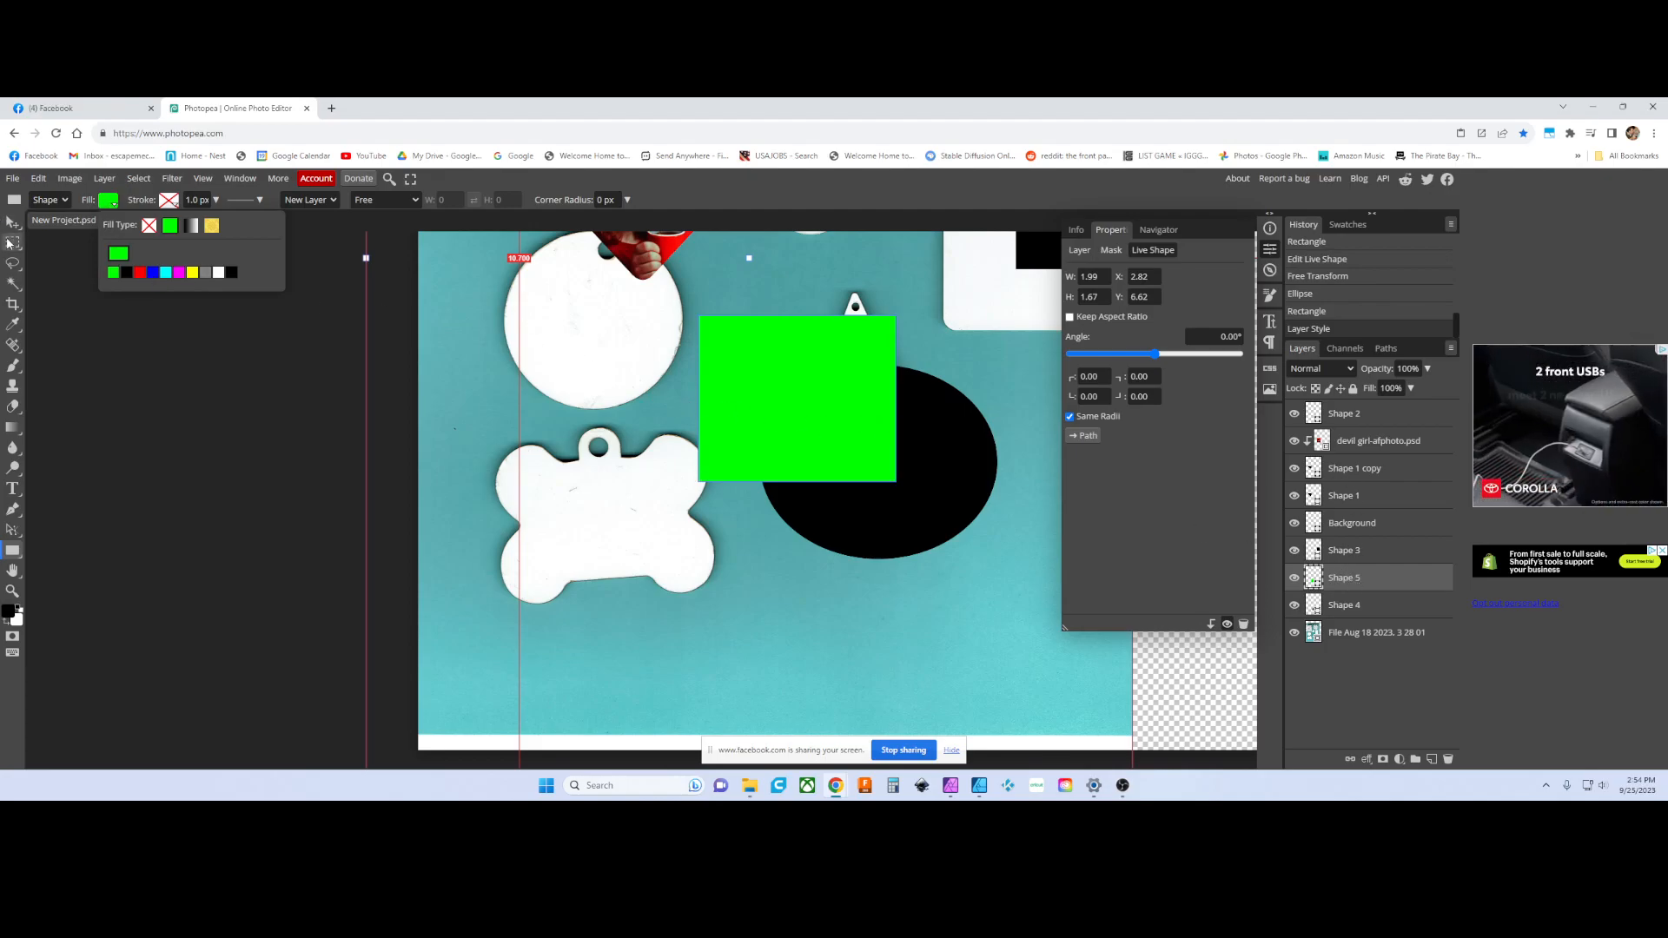
- Move the devil girl artwork and the scan aside to the left, and select the green rectangle and ellipse together
{"action": "left_click", "coordinate": [12, 222]}
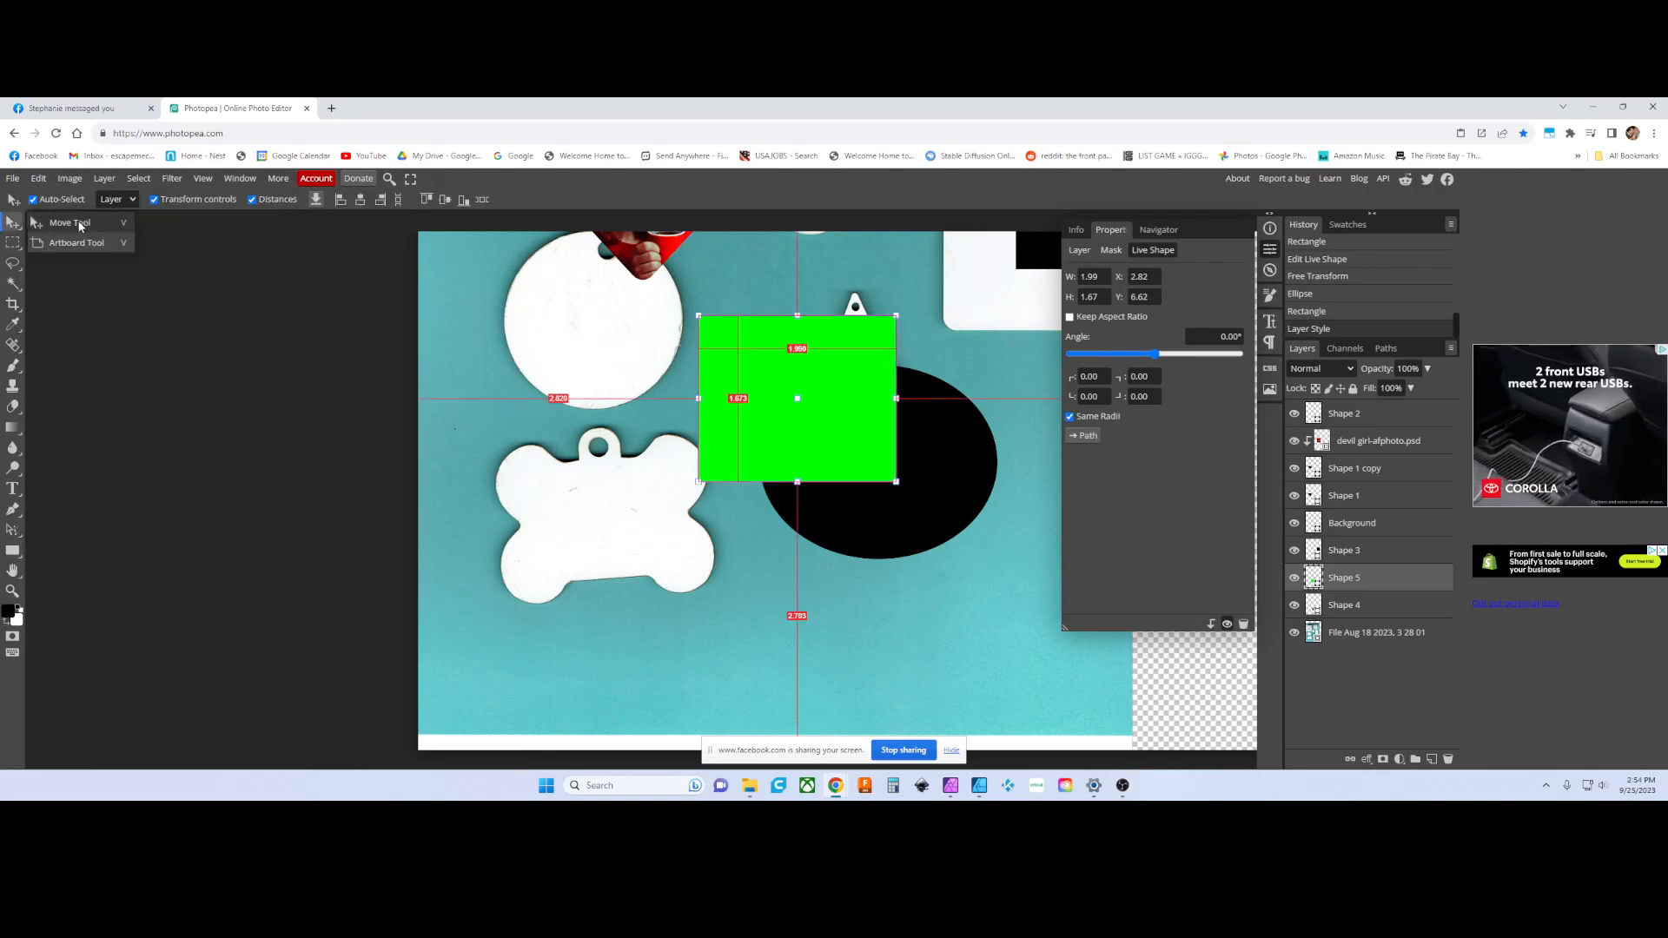
{"action": "left_click", "coordinate": [80, 223]}
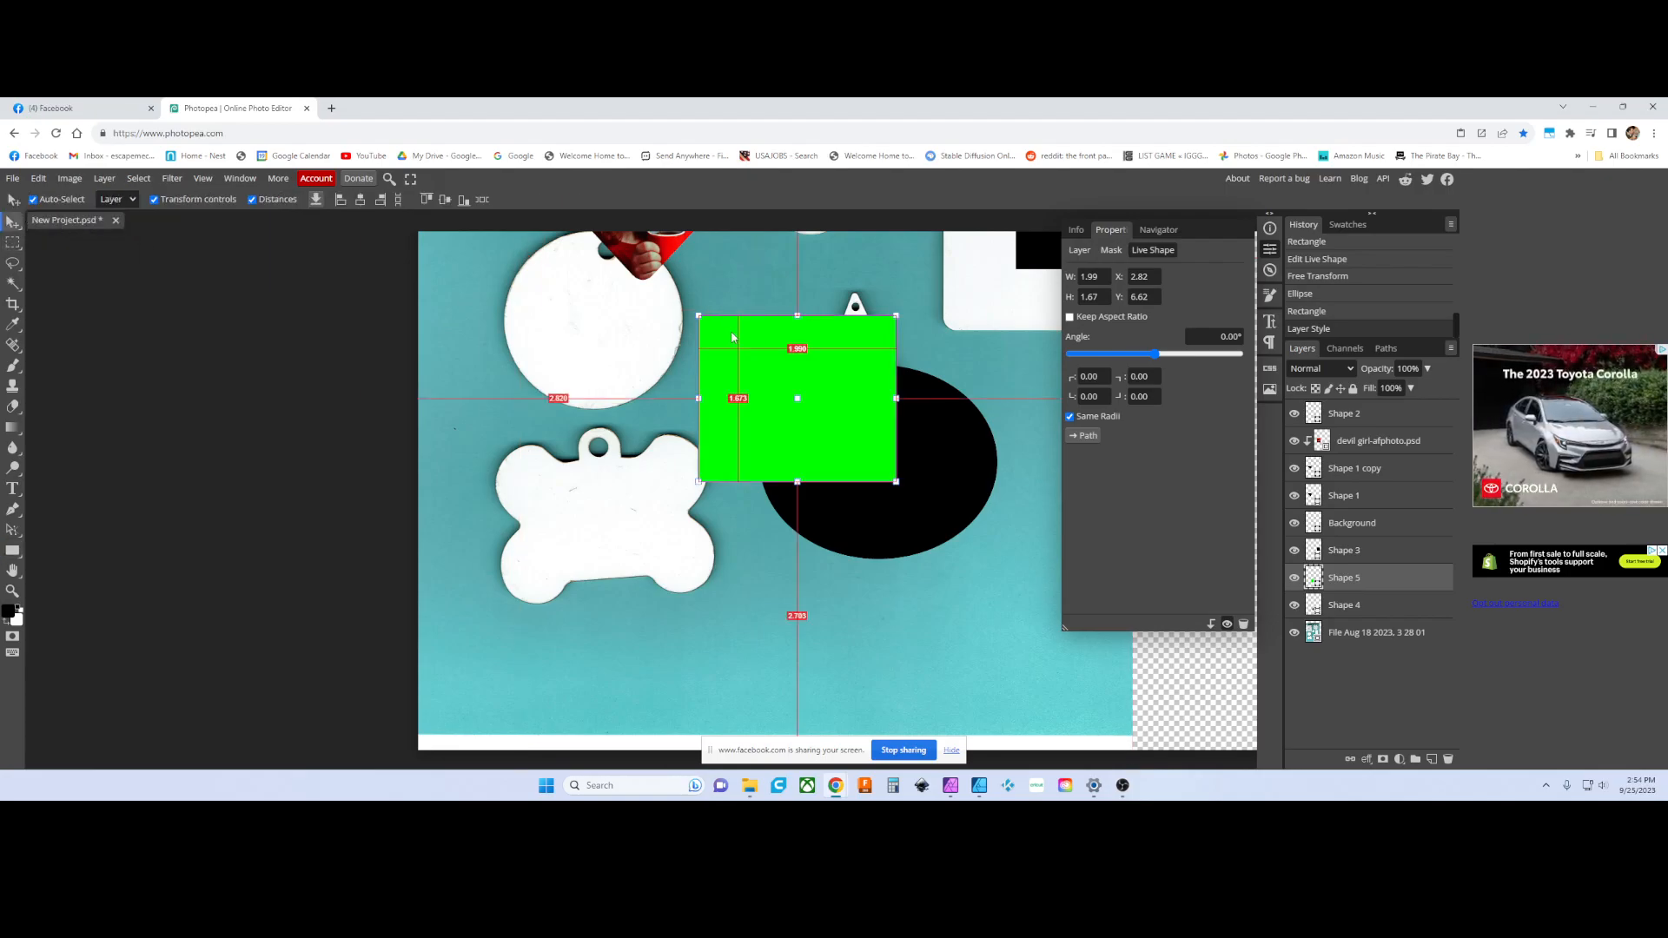
{"action": "left_click_drag", "start_coordinate": [648, 259], "coordinate": [348, 278]}
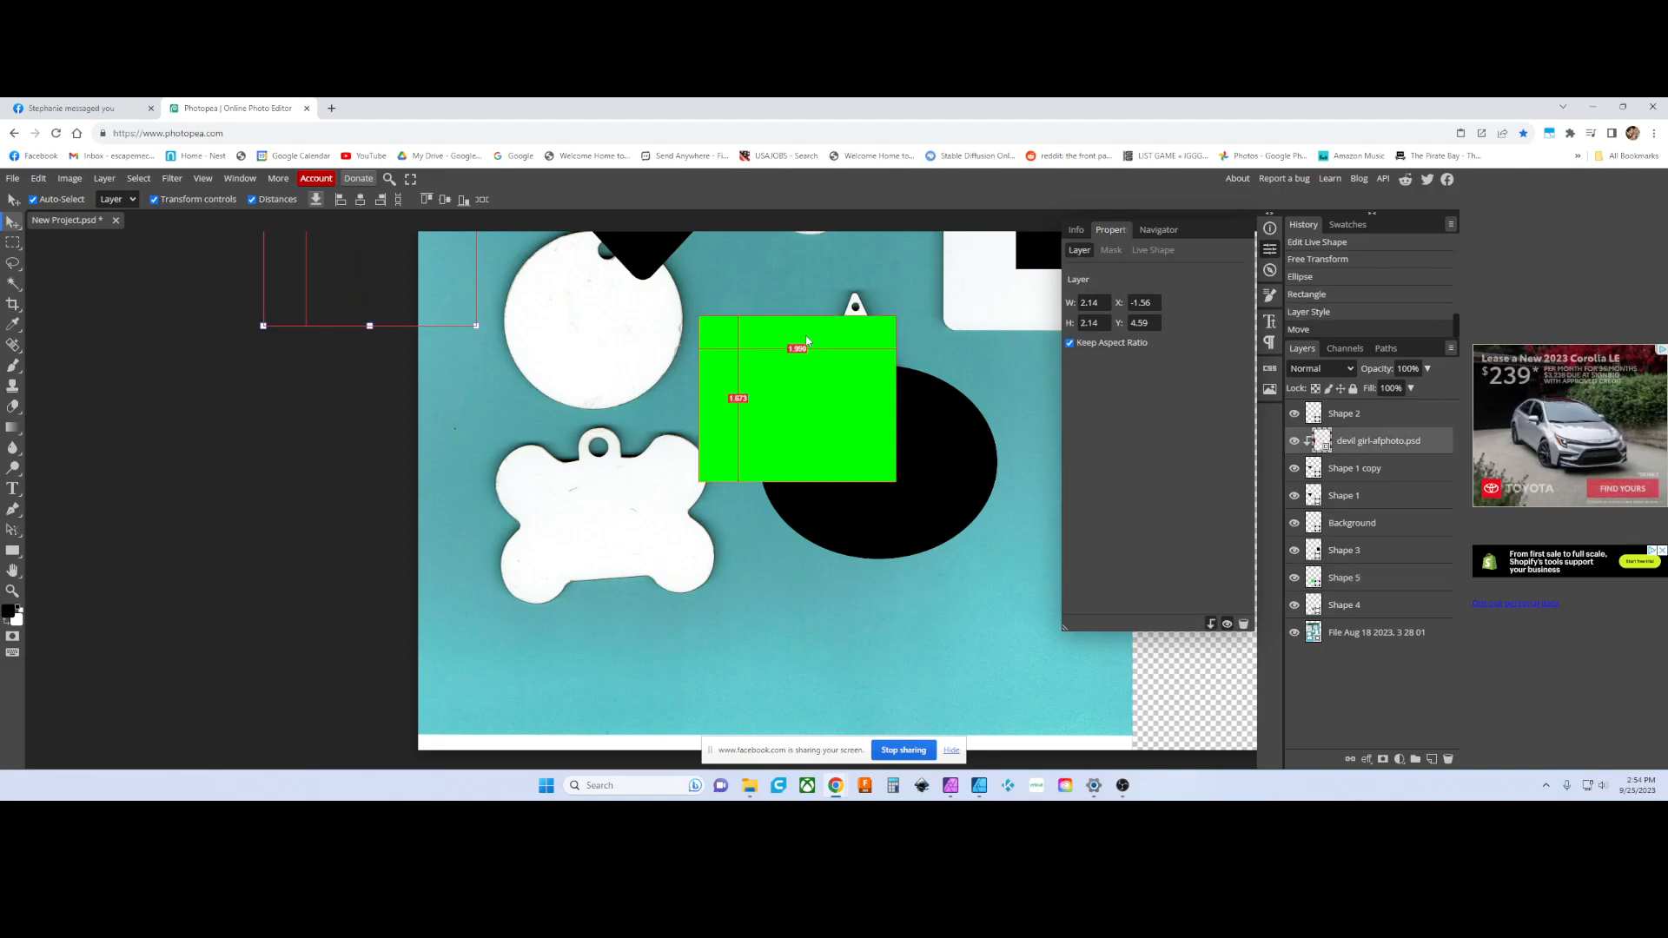
{"action": "left_click_drag", "start_coordinate": [693, 290], "coordinate": [148, 280]}
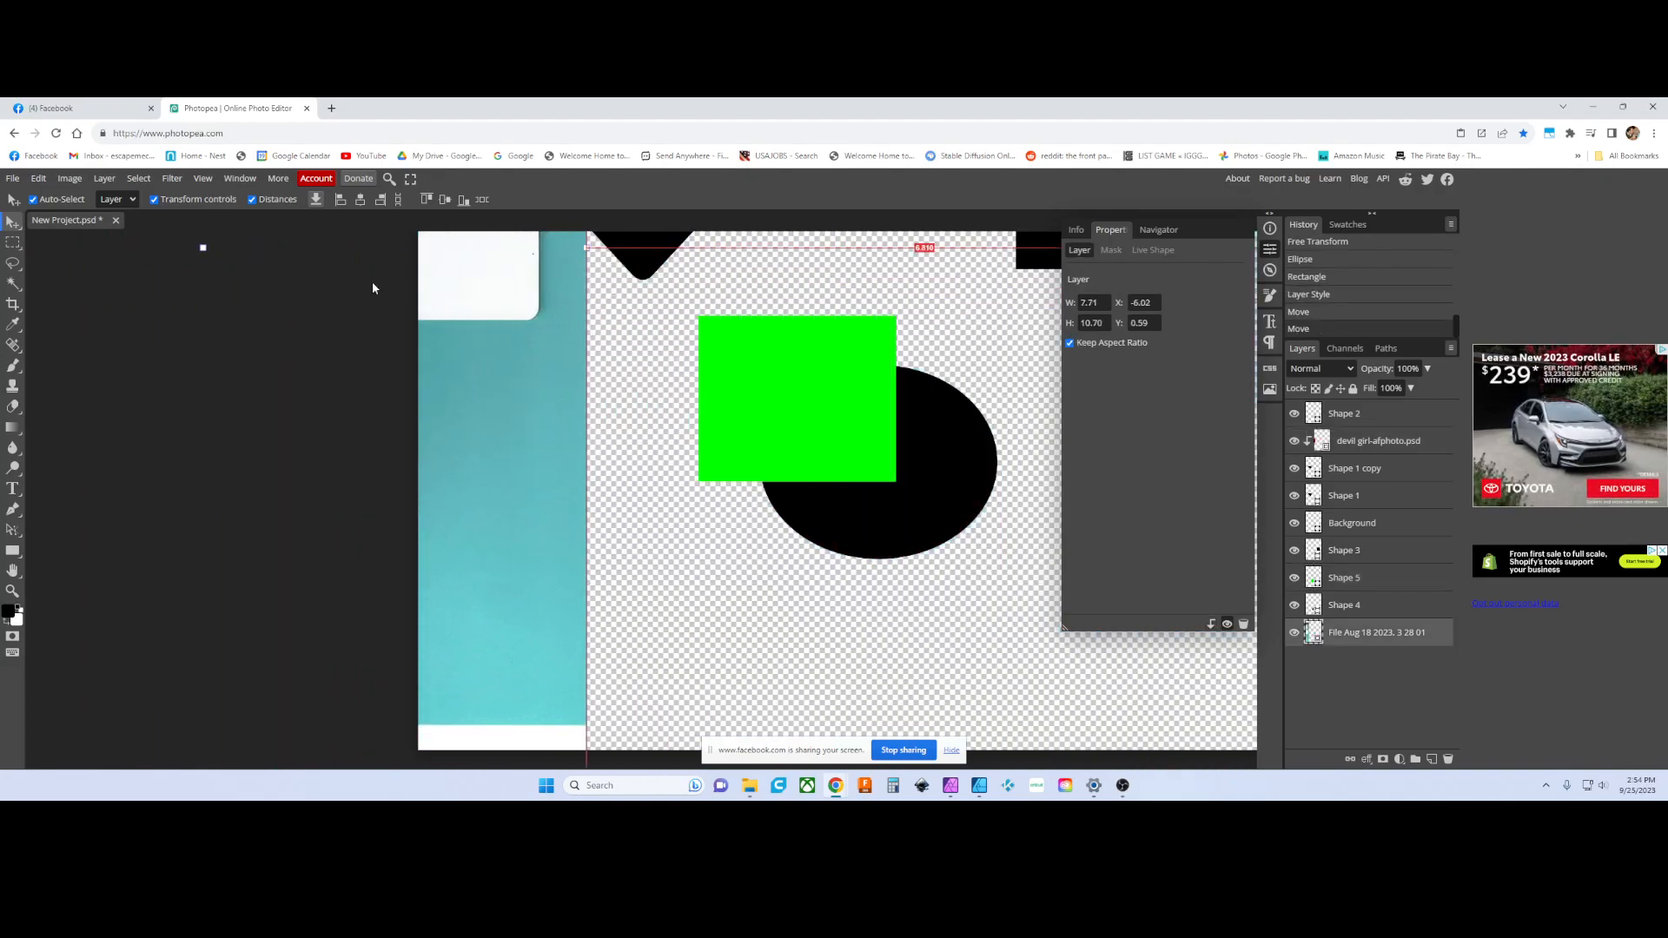
{"action": "left_click_drag", "start_coordinate": [622, 292], "coordinate": [721, 338]}
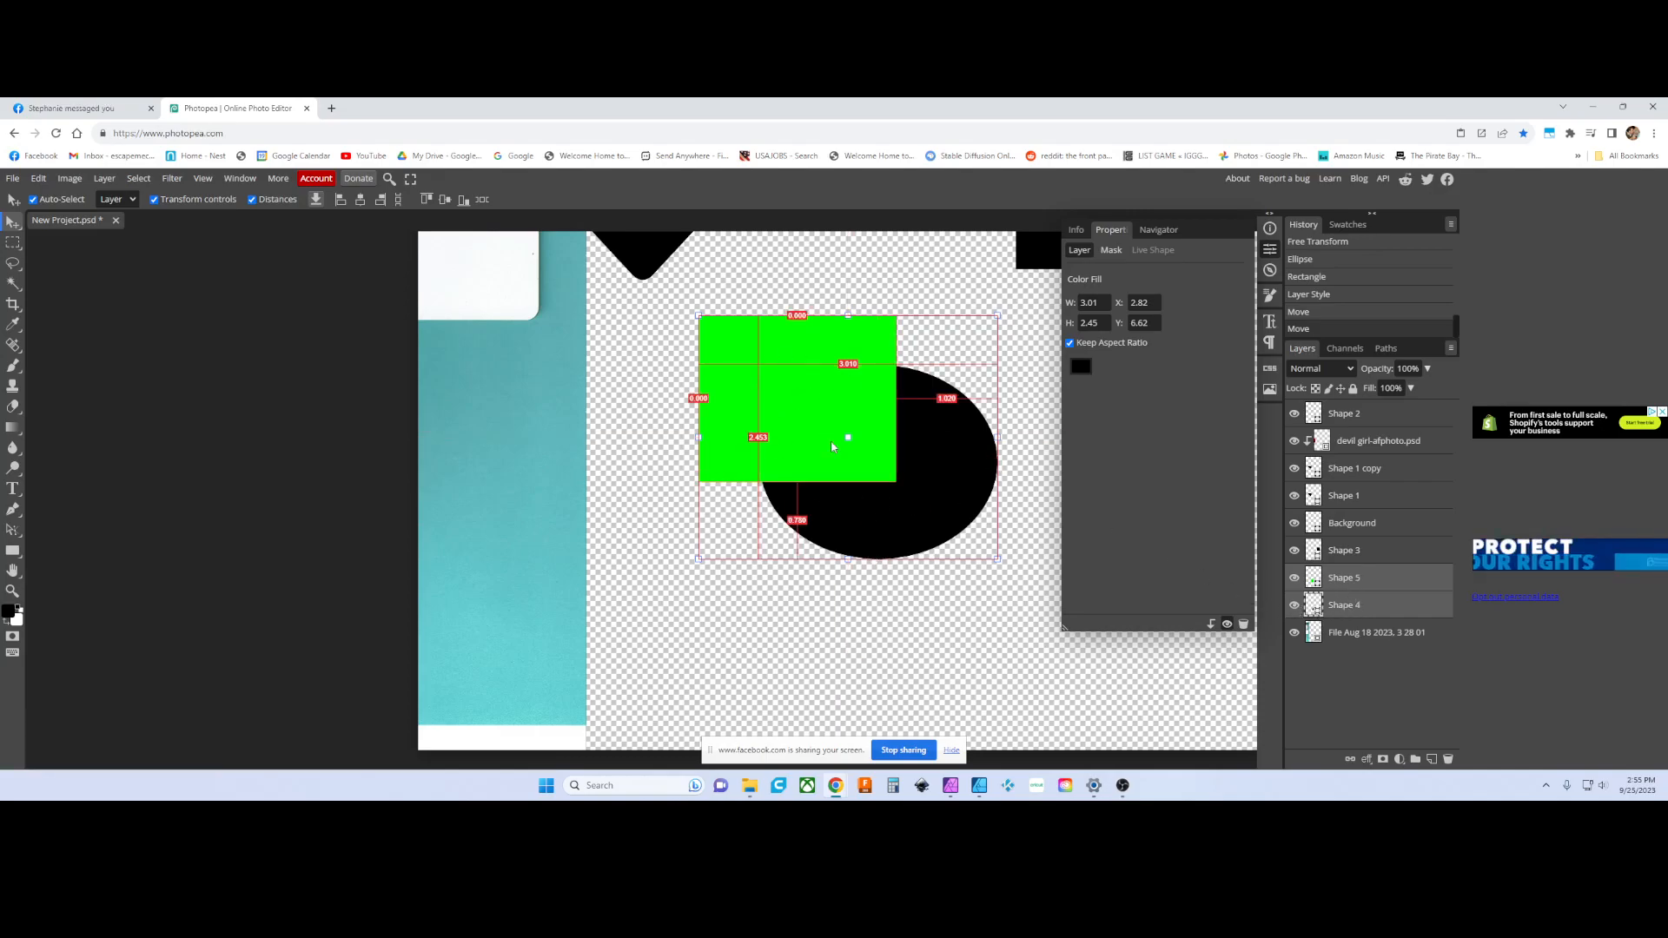
- Unite the selected rectangle and ellipse into one shape and move it slightly to the right
{"action": "left_click", "coordinate": [105, 178]}
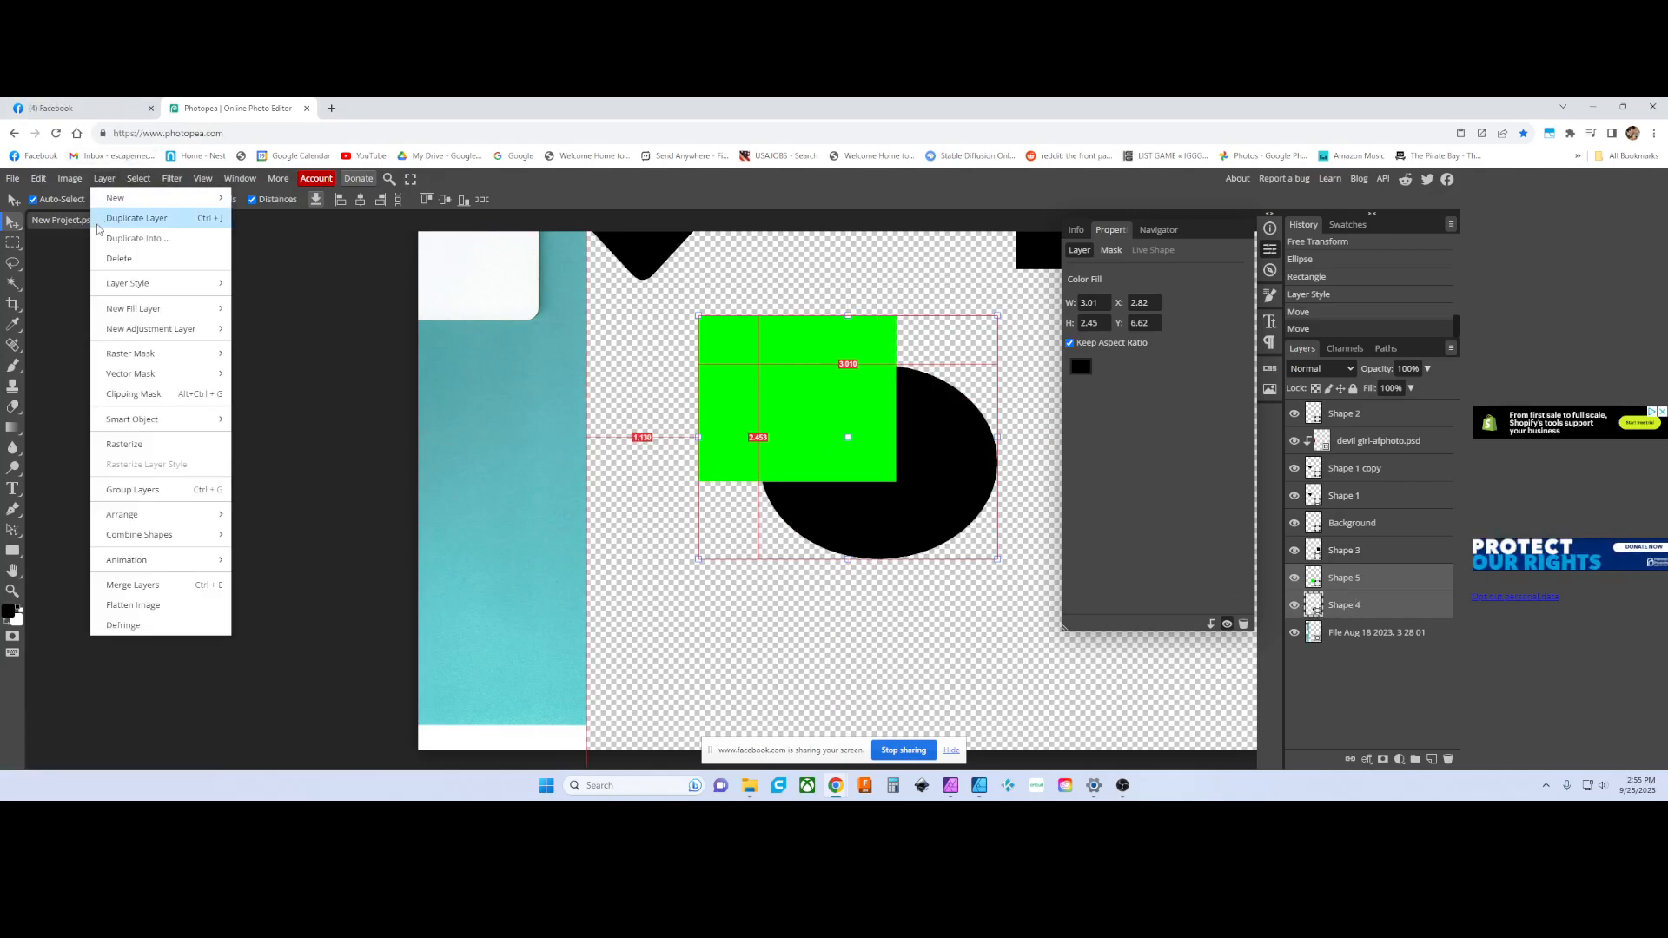
{"action": "mouse_move", "coordinate": [139, 543]}
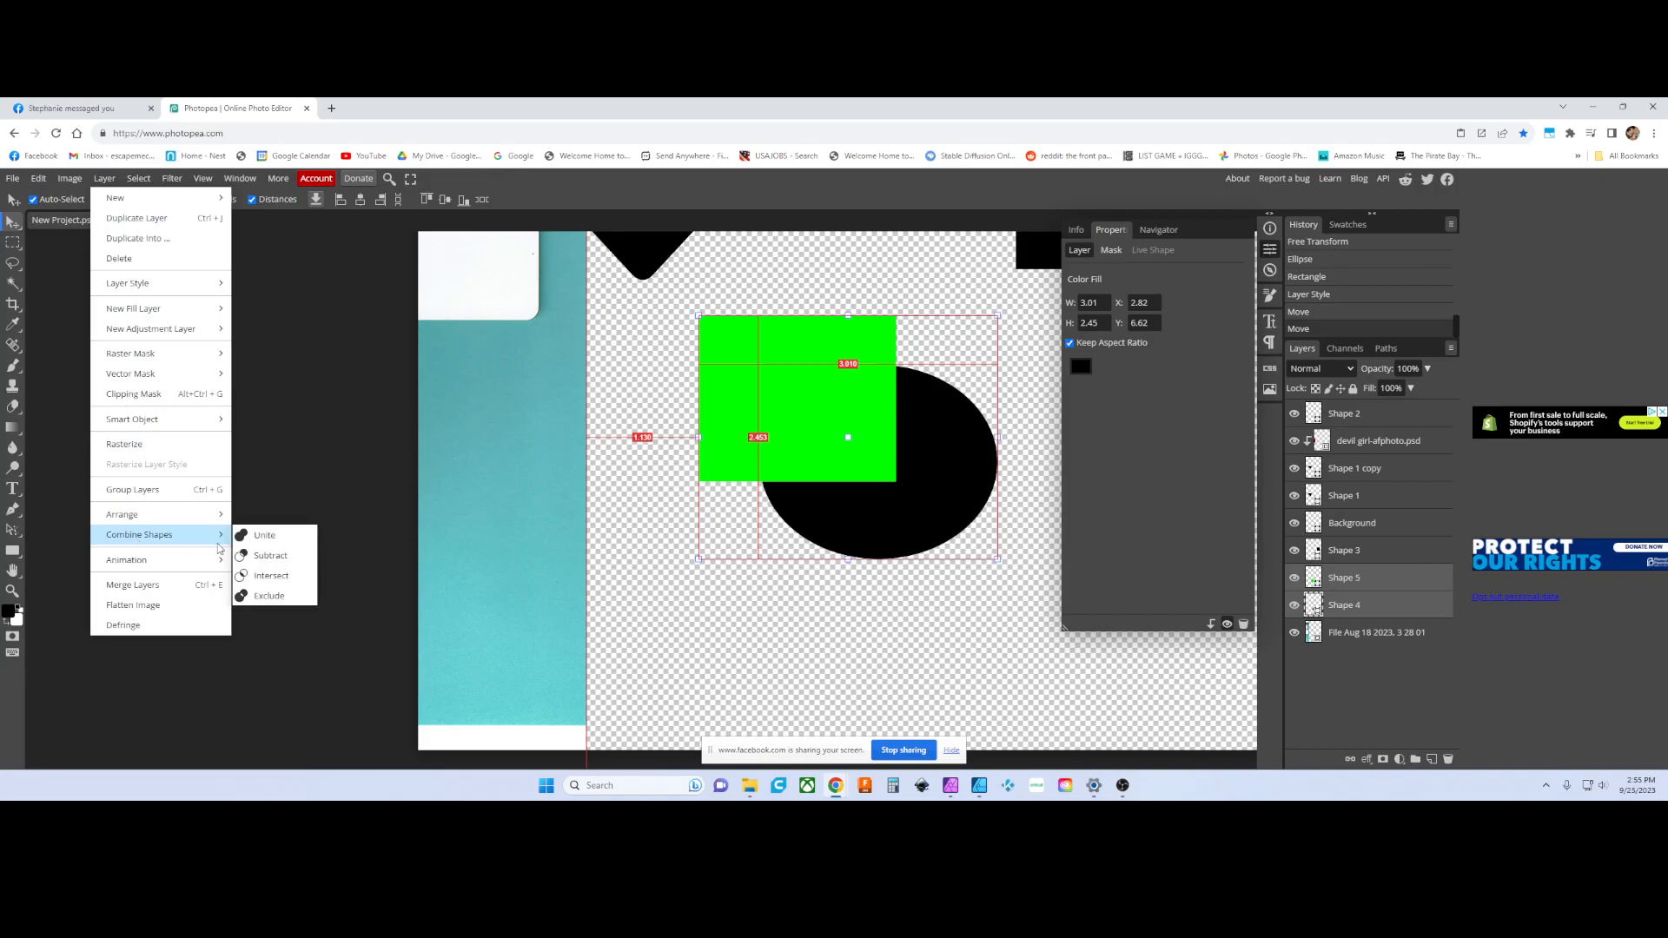
{"action": "left_click", "coordinate": [249, 537]}
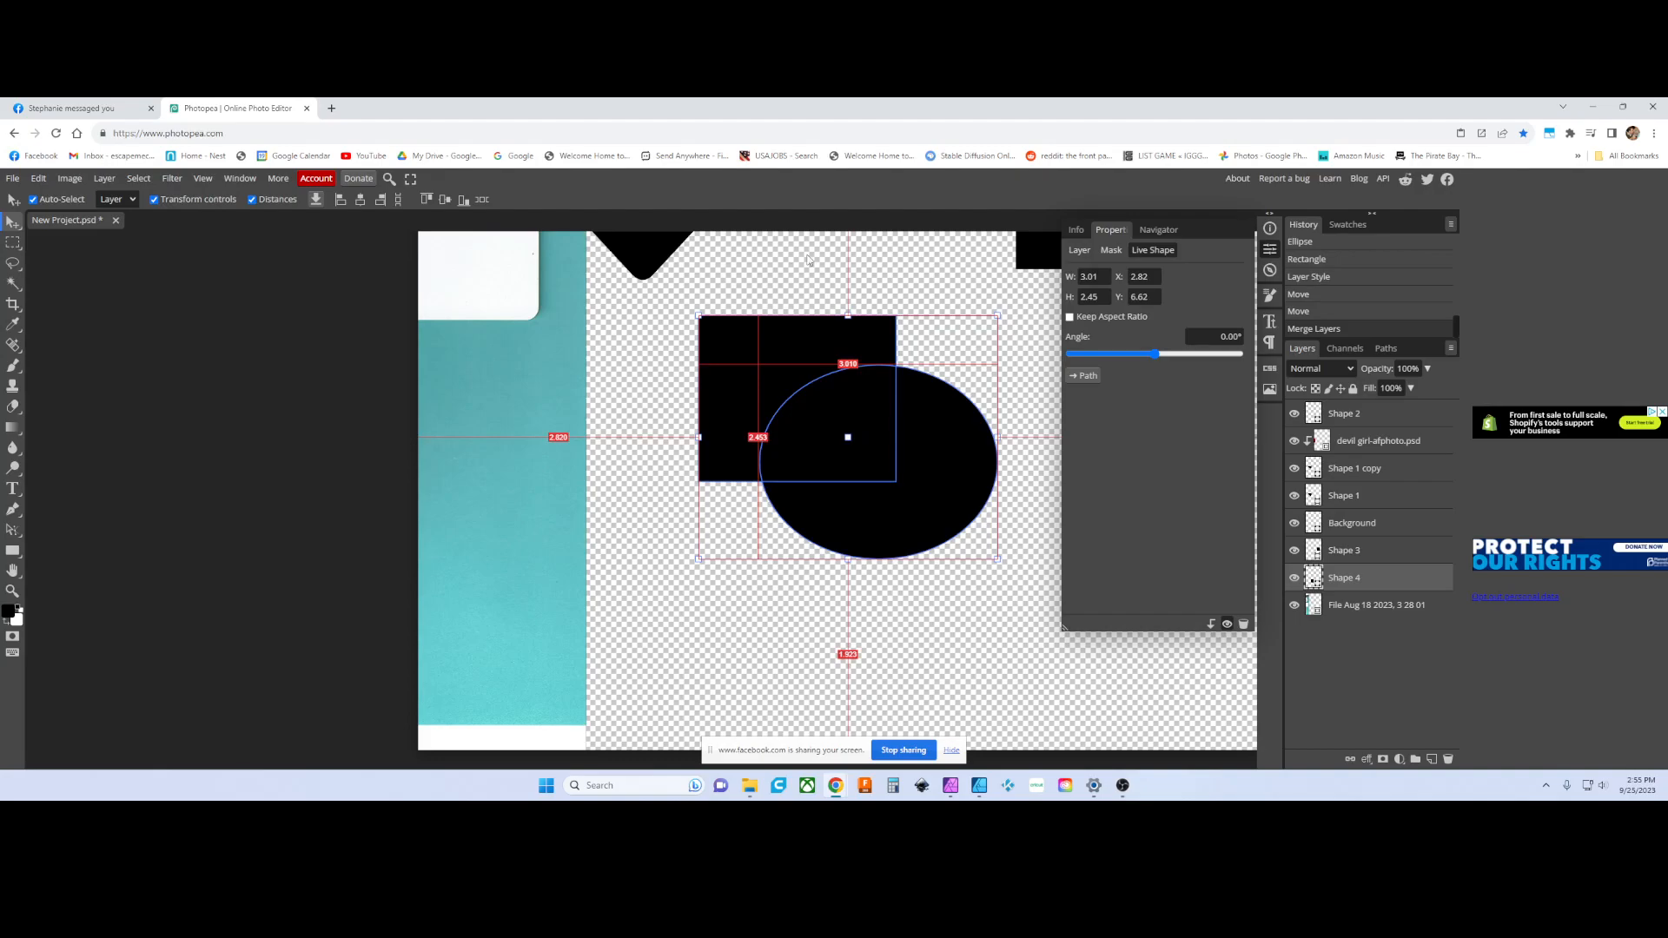
{"action": "left_click_drag", "start_coordinate": [840, 365], "coordinate": [841, 366]}
{"action": "left_click_drag", "start_coordinate": [838, 518], "coordinate": [879, 532]}
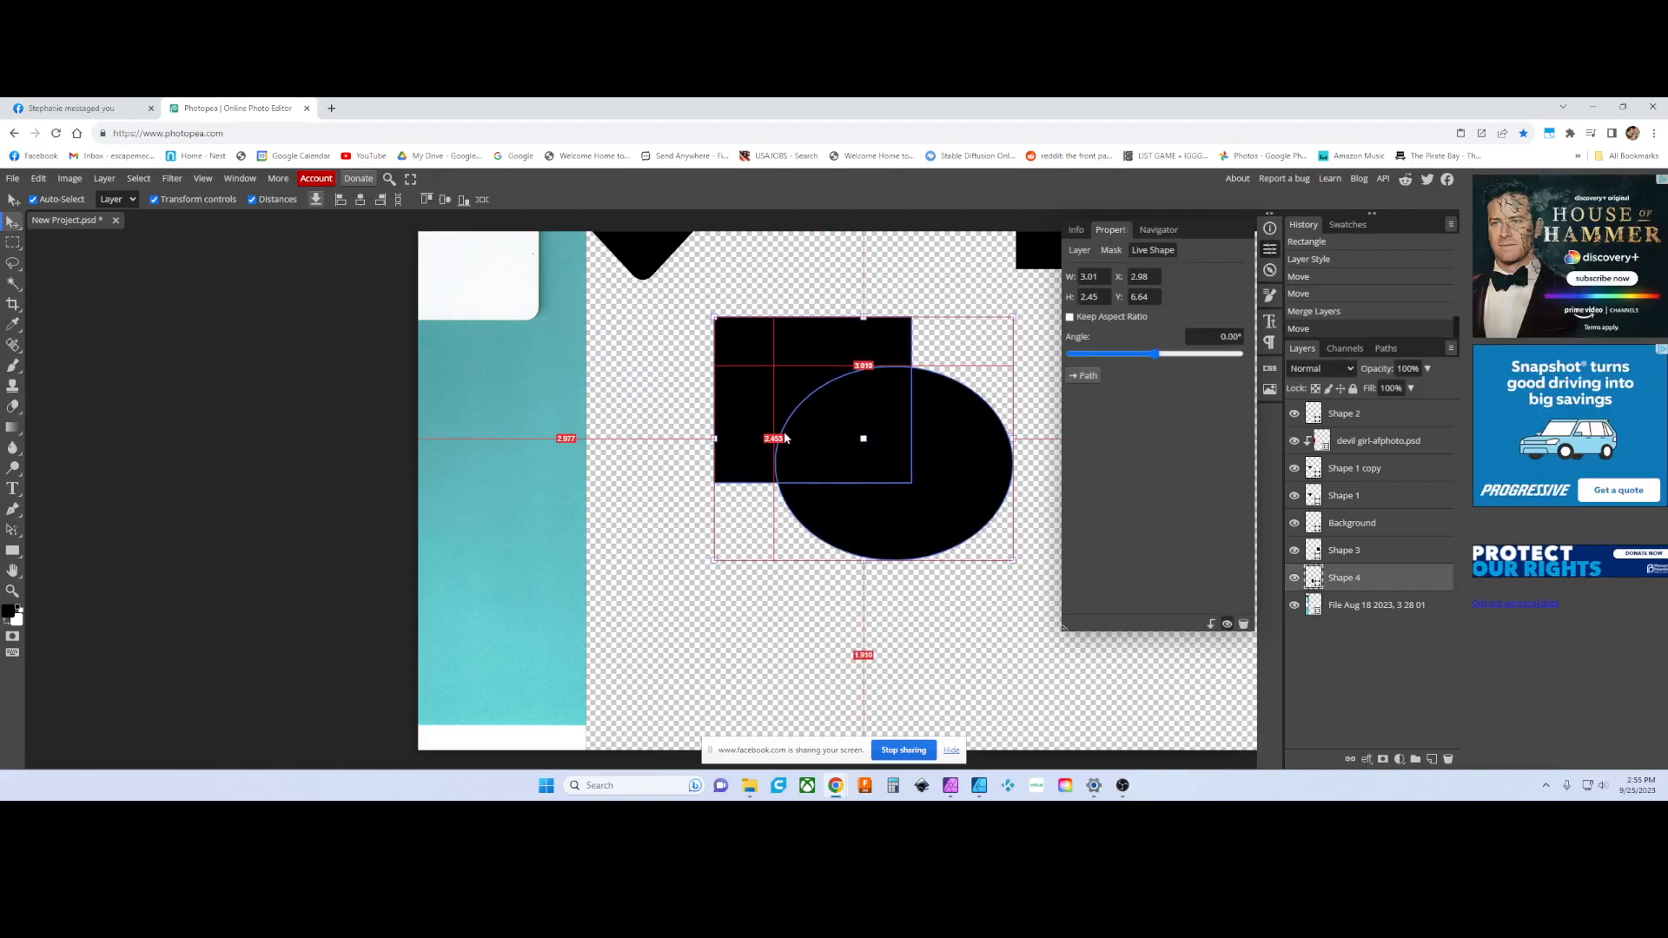
- Undo the move and the union of the rectangle and ellipse
{"action": "scroll", "coordinate": [764, 408], "scroll_direction": "right", "scroll_amount": 2}
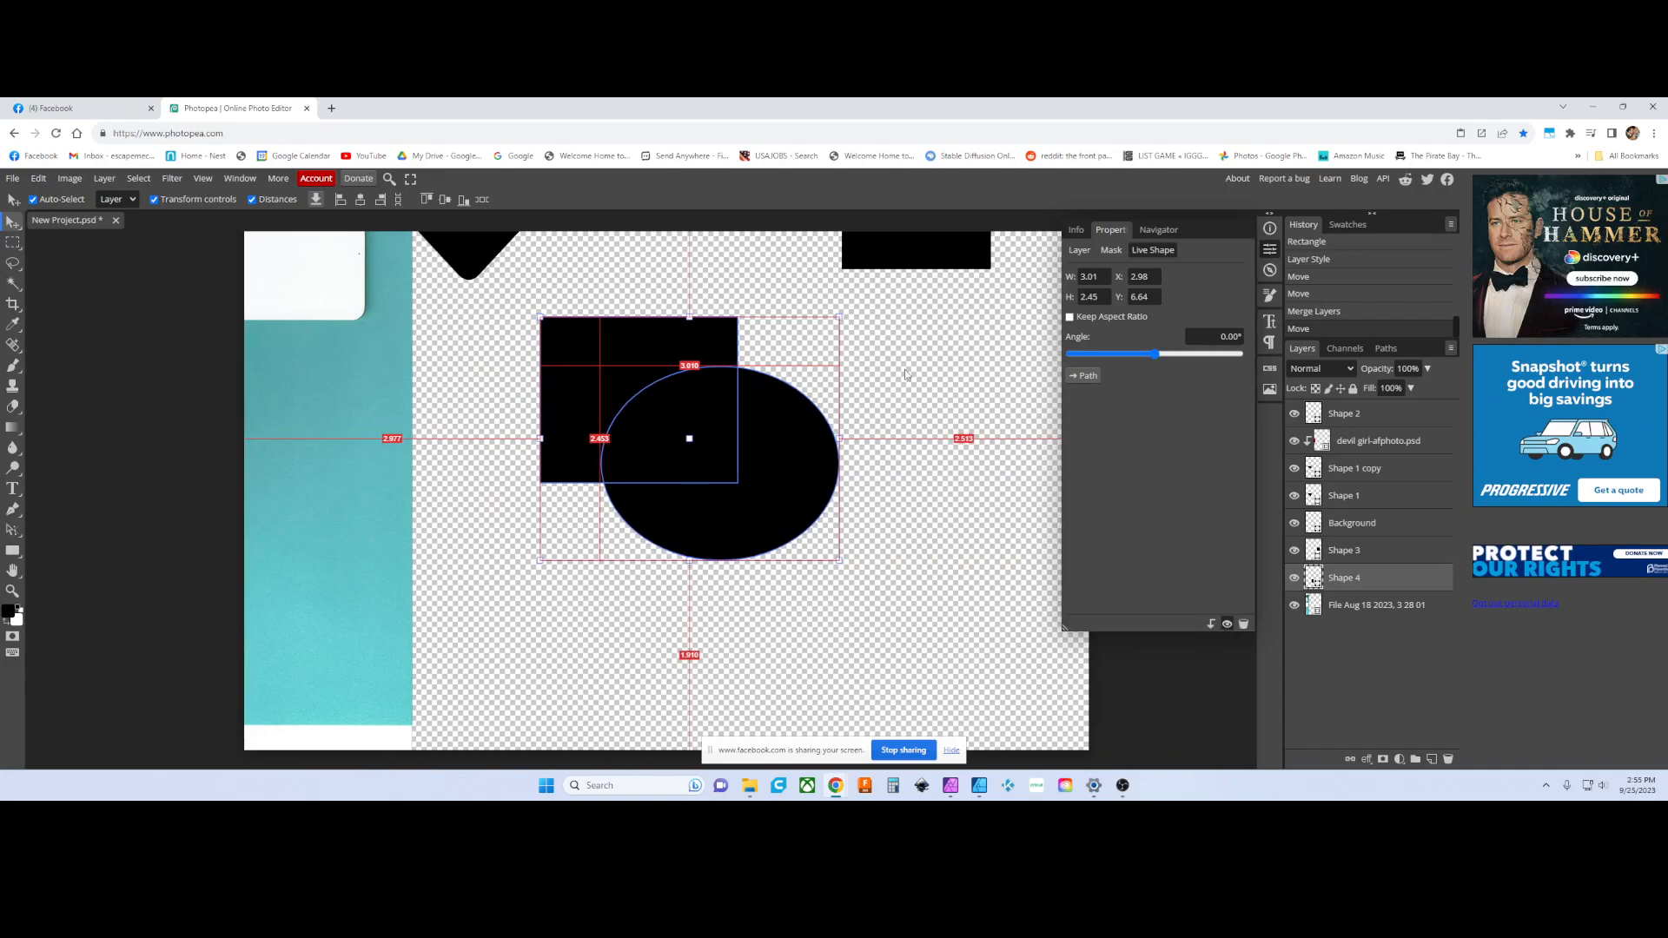
{"action": "scroll", "coordinate": [886, 373], "scroll_direction": "up", "scroll_amount": 4}
{"action": "scroll", "coordinate": [860, 365], "scroll_direction": "down", "scroll_amount": 2}
{"action": "scroll", "coordinate": [808, 352], "scroll_direction": "right", "scroll_amount": 1}
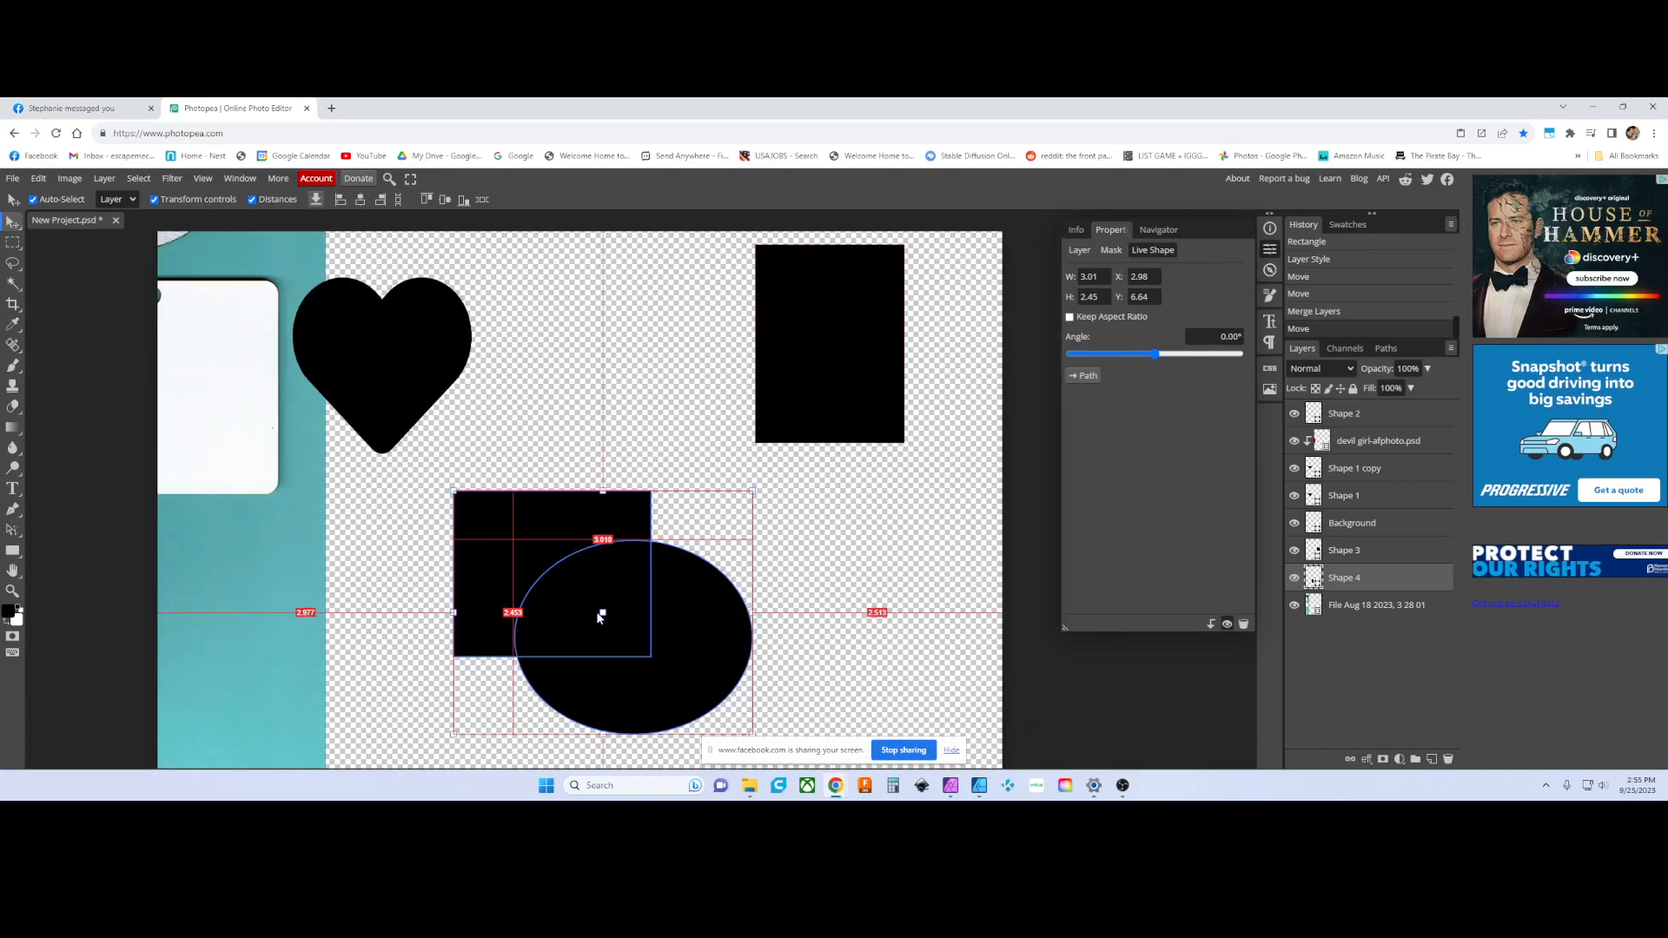
{"action": "scroll", "coordinate": [559, 456], "scroll_direction": "down", "scroll_amount": 1}
{"action": "scroll", "coordinate": [475, 575], "scroll_direction": "left", "scroll_amount": 2}
{"action": "scroll", "coordinate": [475, 575], "scroll_direction": "down", "scroll_amount": 1}
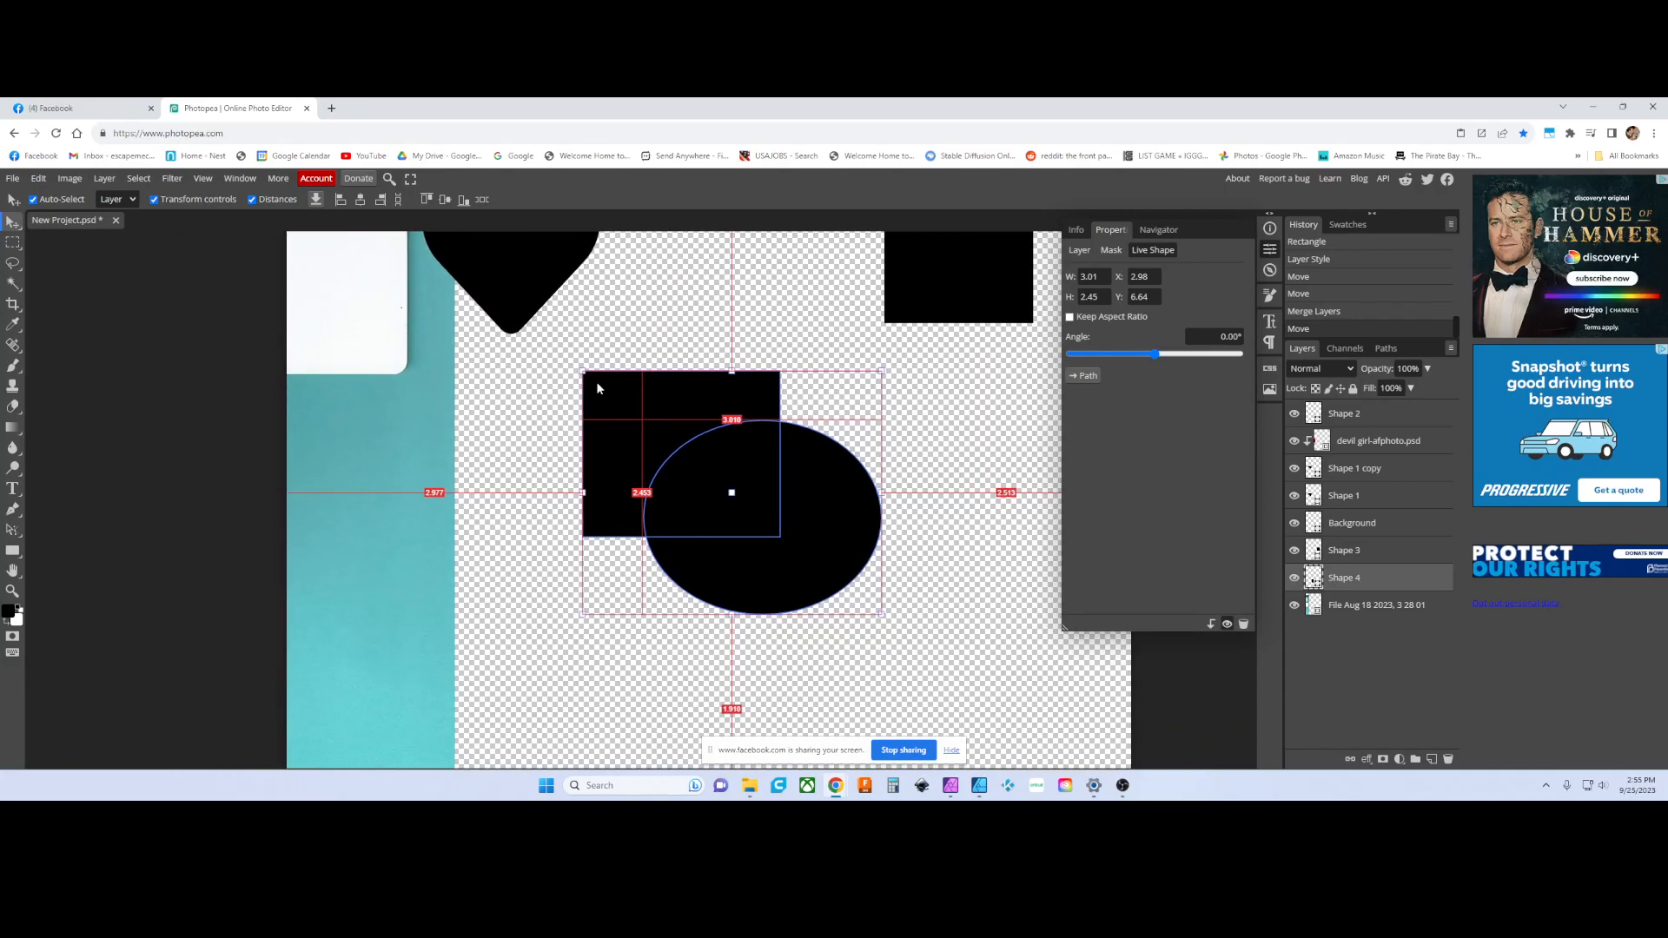
{"action": "key", "text": "ctrl+z"}
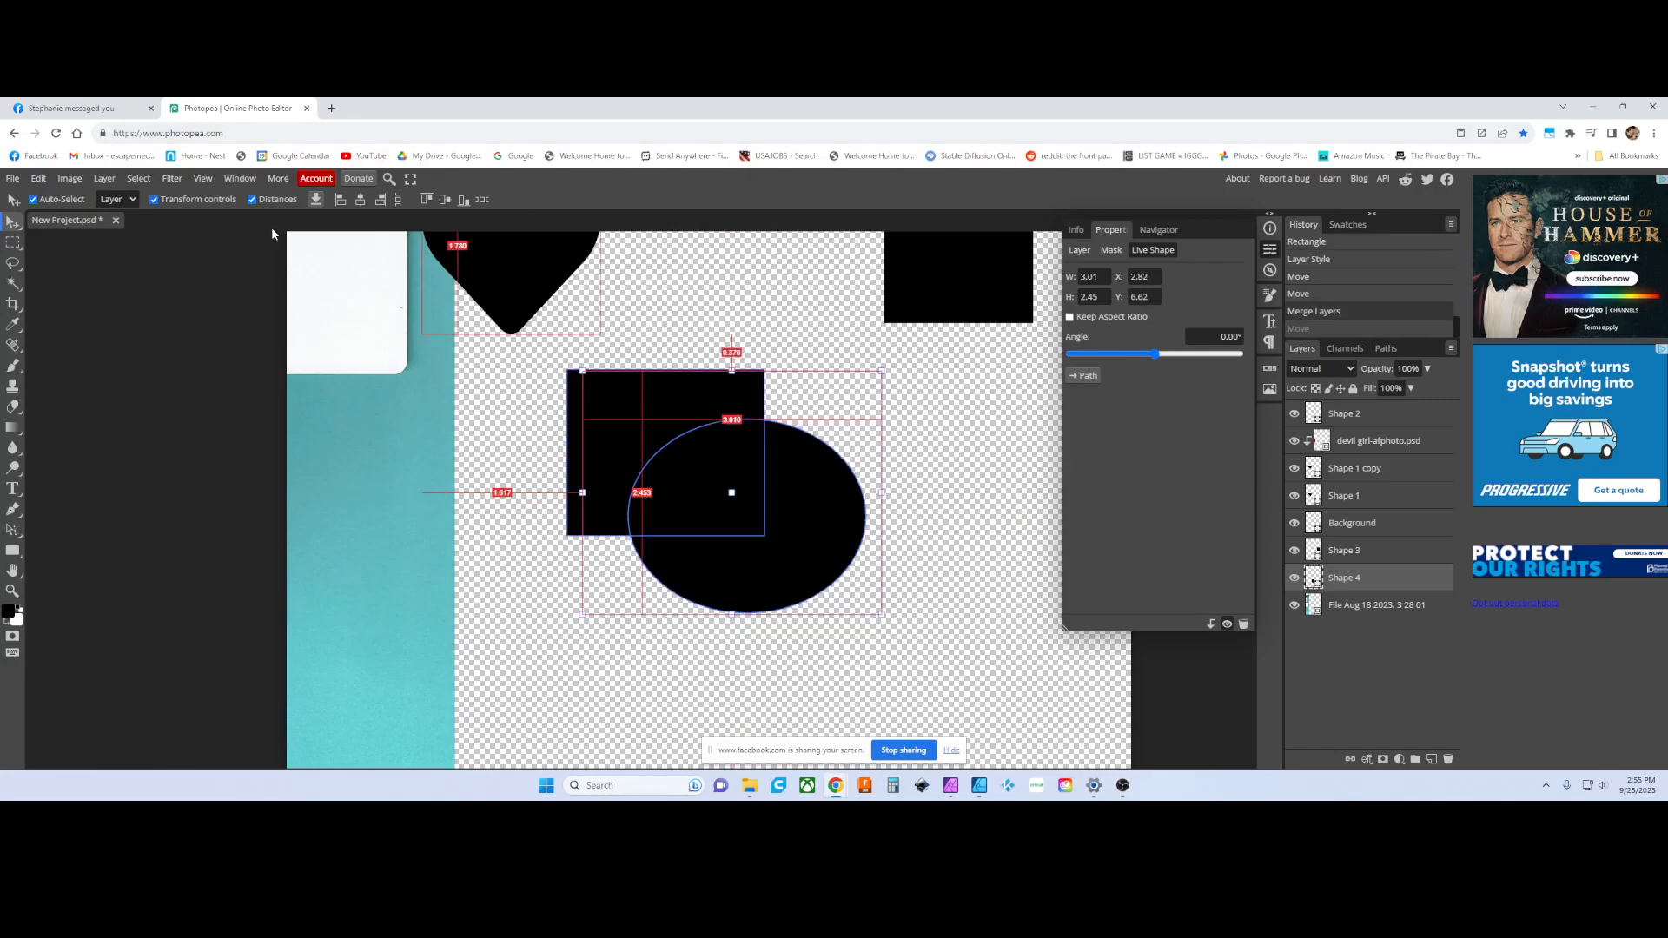
{"action": "key", "text": "ctrl+z"}
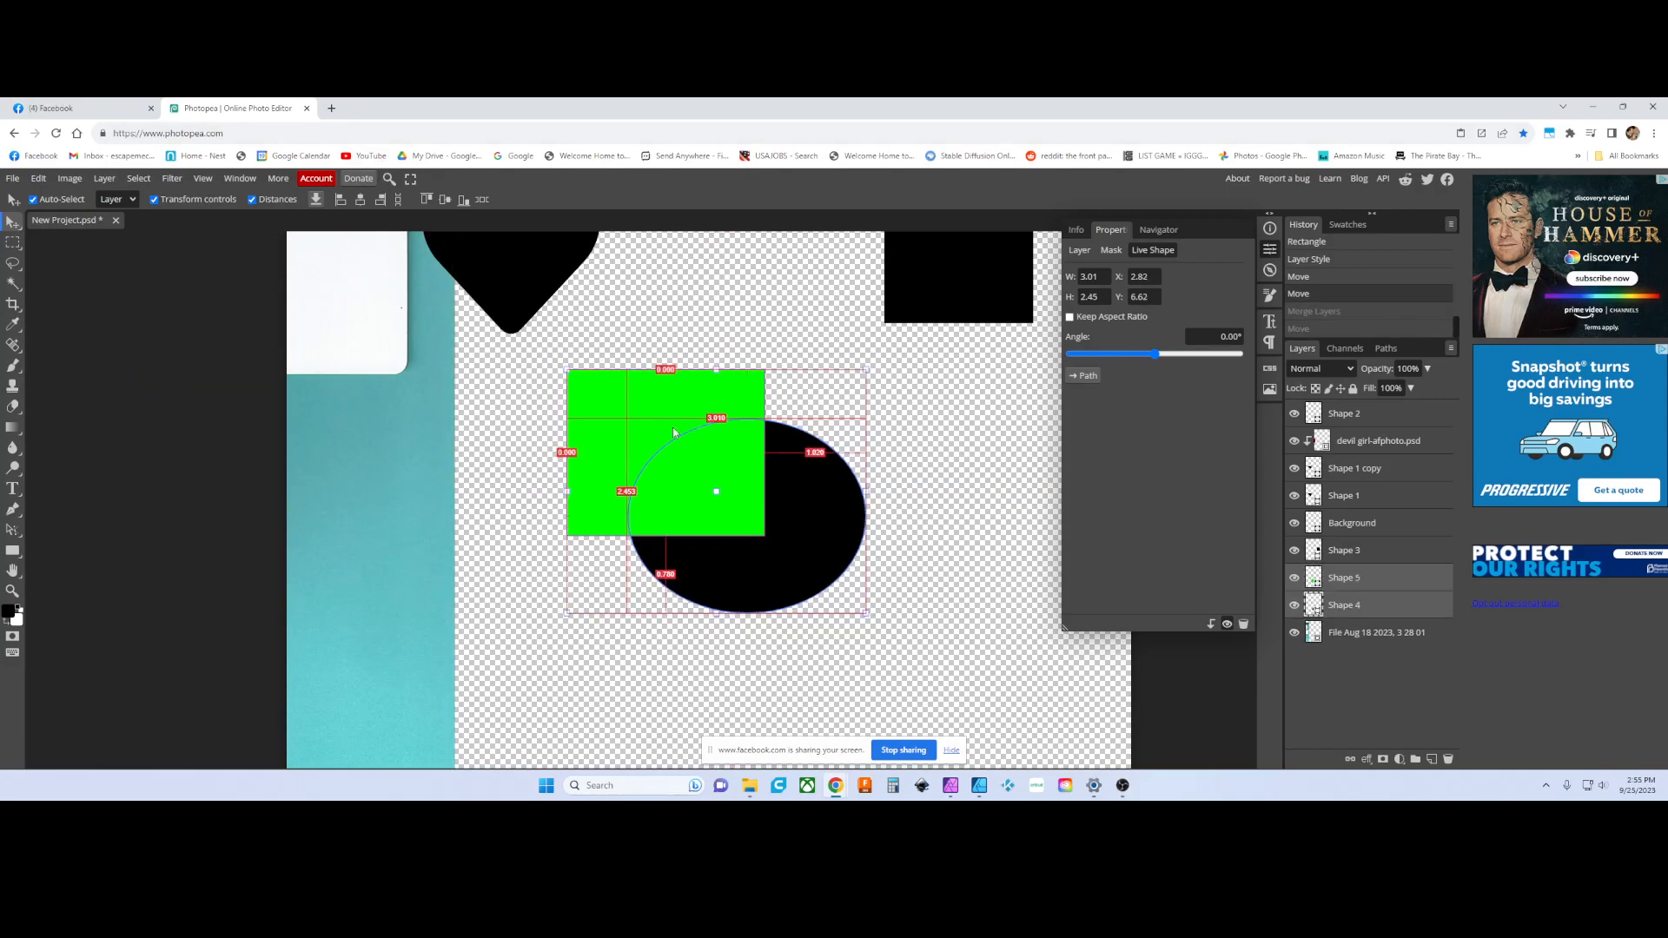
- Subtract the green rectangle from the black ellipse and undo the subtraction
{"action": "left_click", "coordinate": [107, 179]}
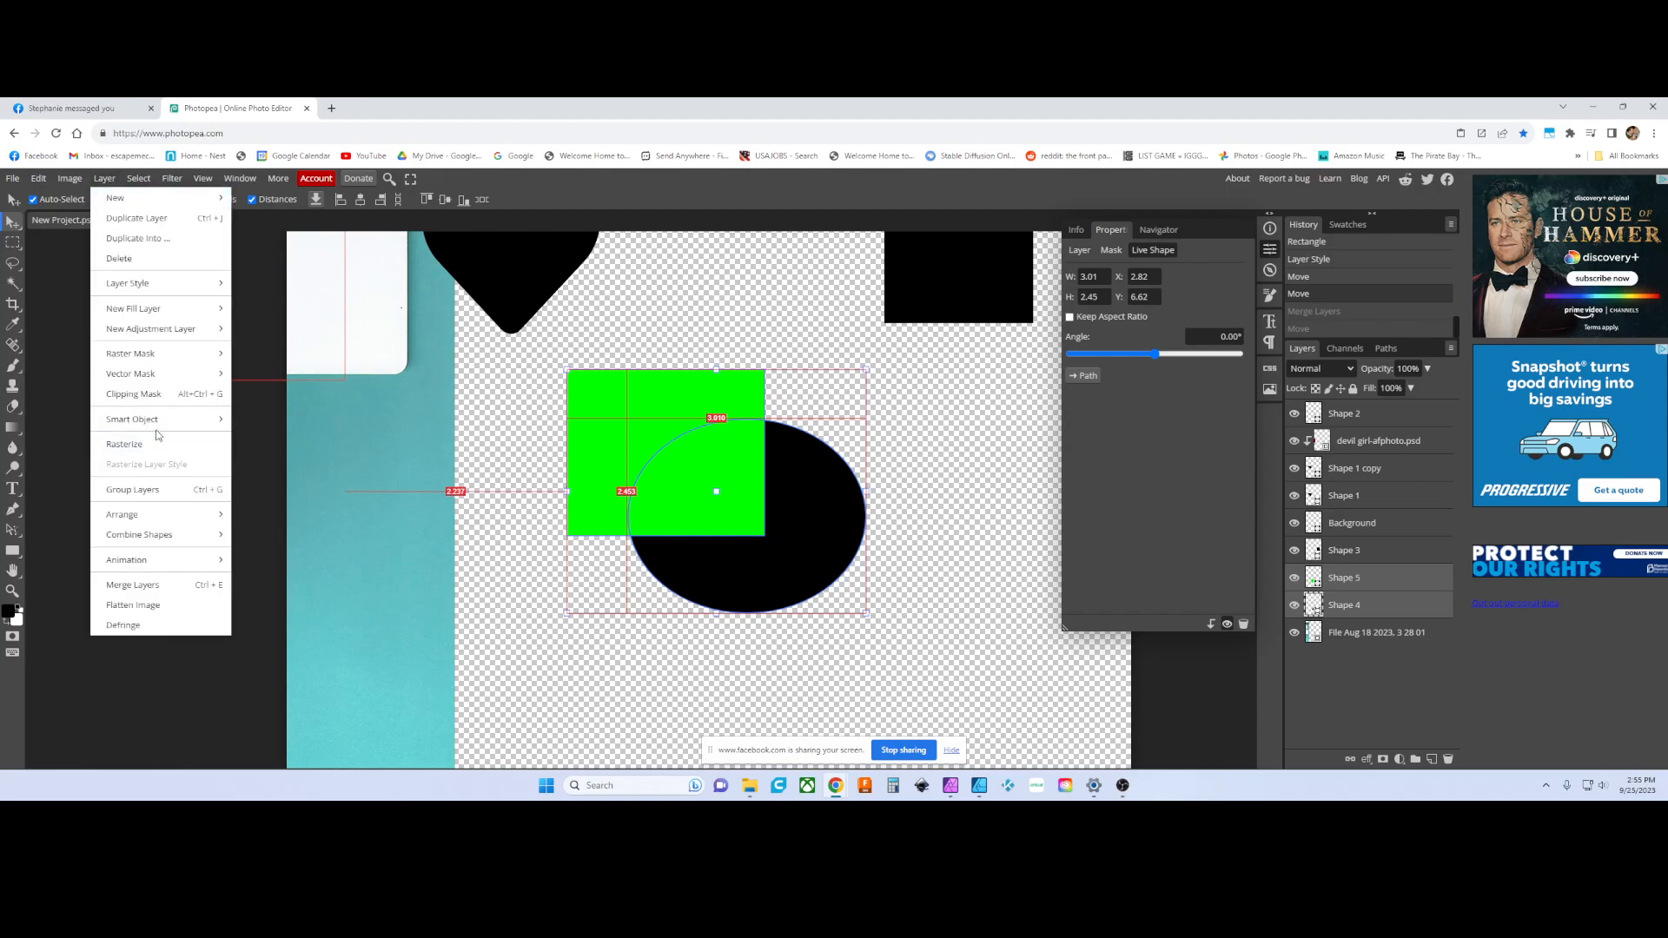
{"action": "mouse_move", "coordinate": [151, 533]}
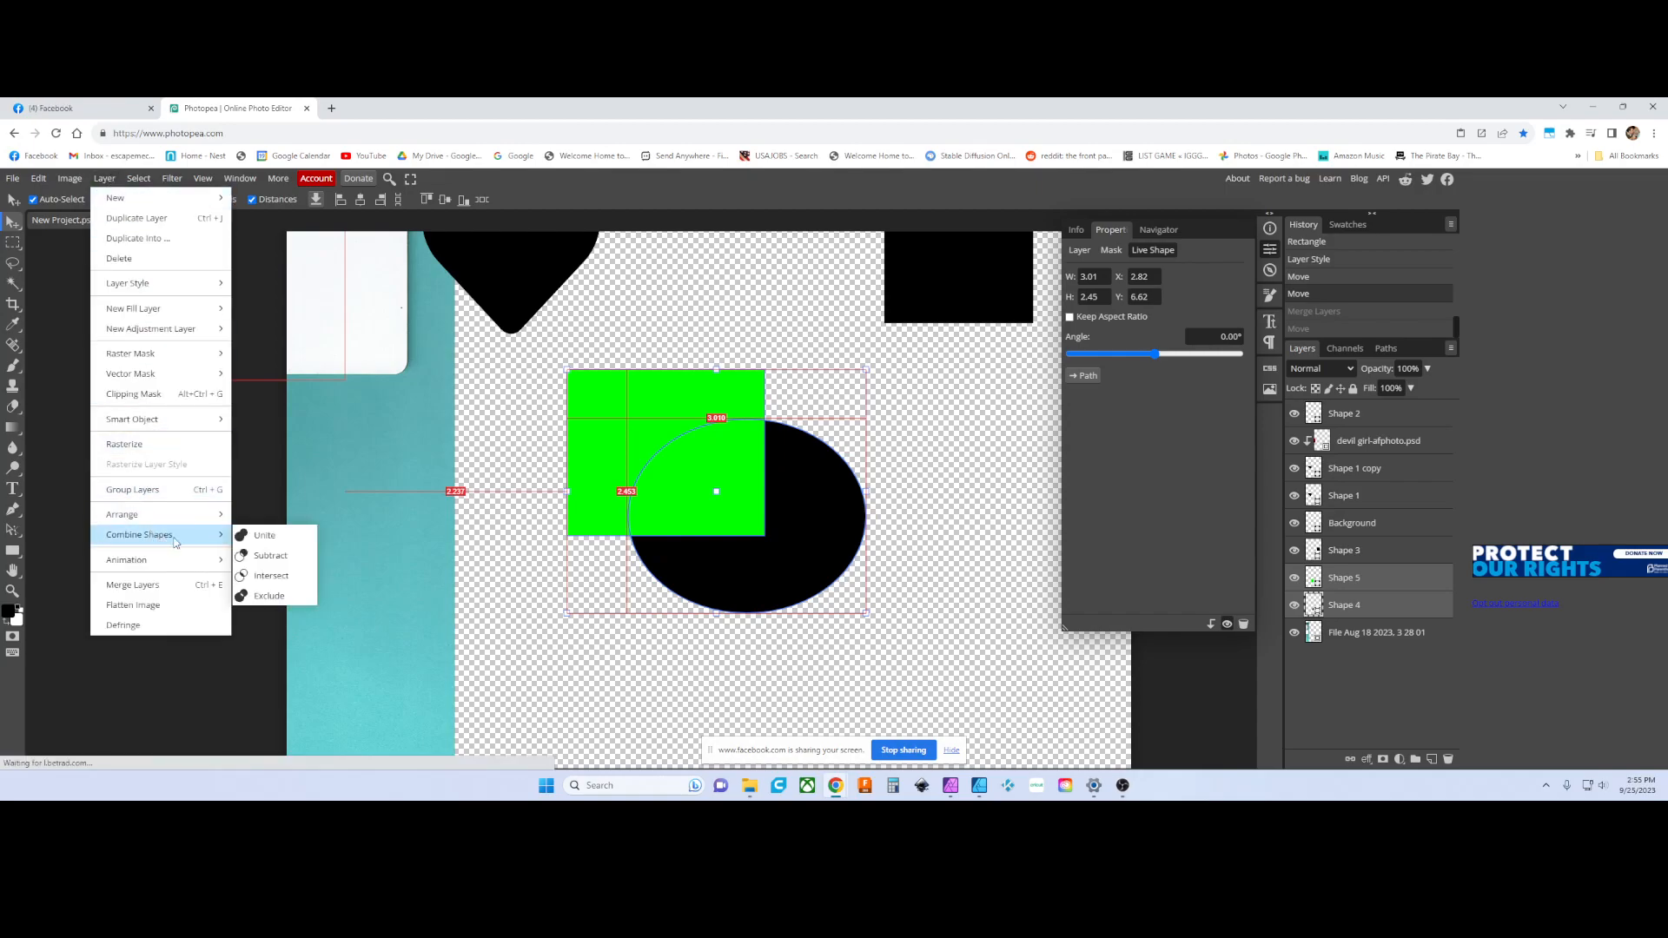
{"action": "left_click", "coordinate": [261, 553]}
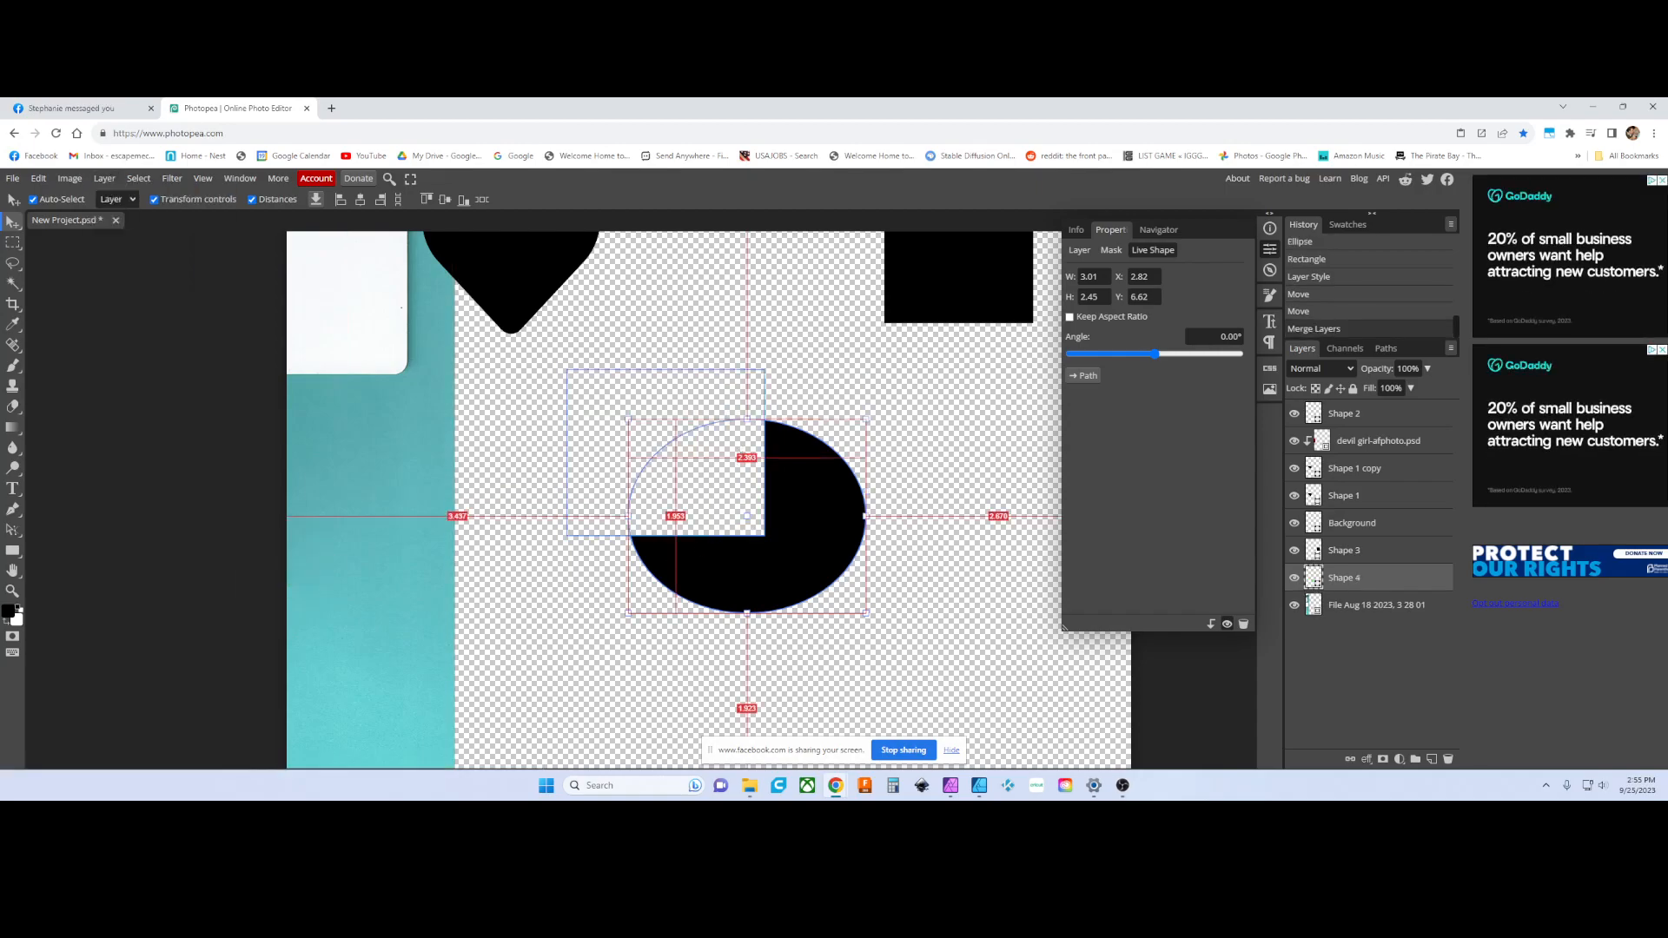
{"action": "left_click", "coordinate": [900, 404]}
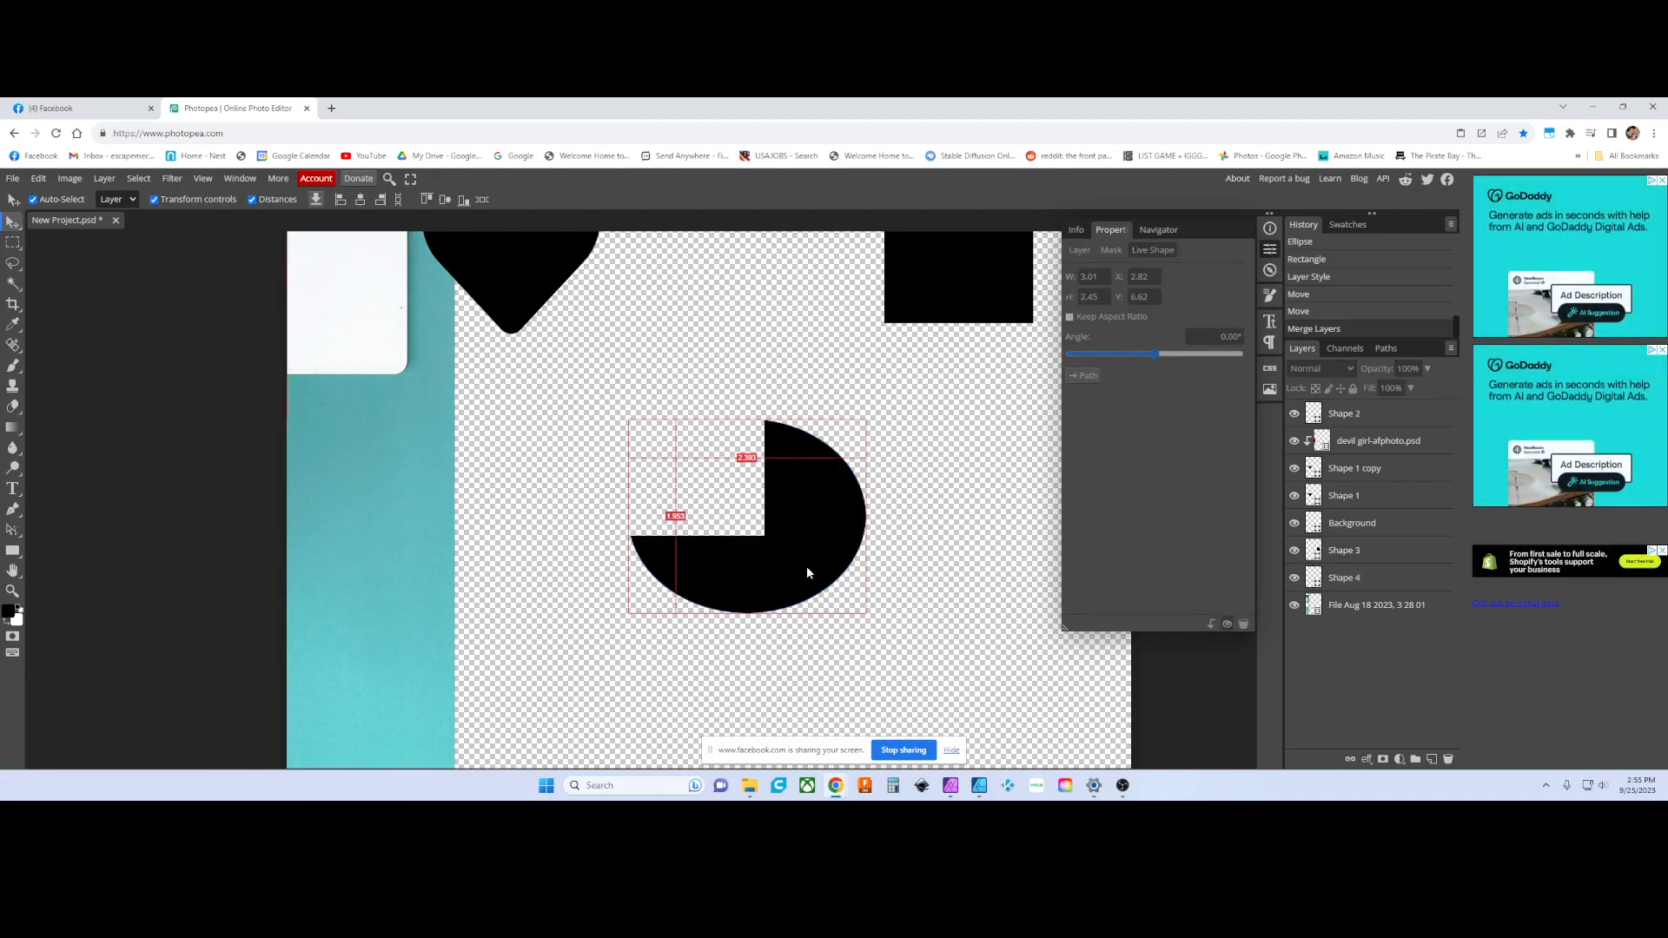
{"action": "key", "text": "ctrl+z"}
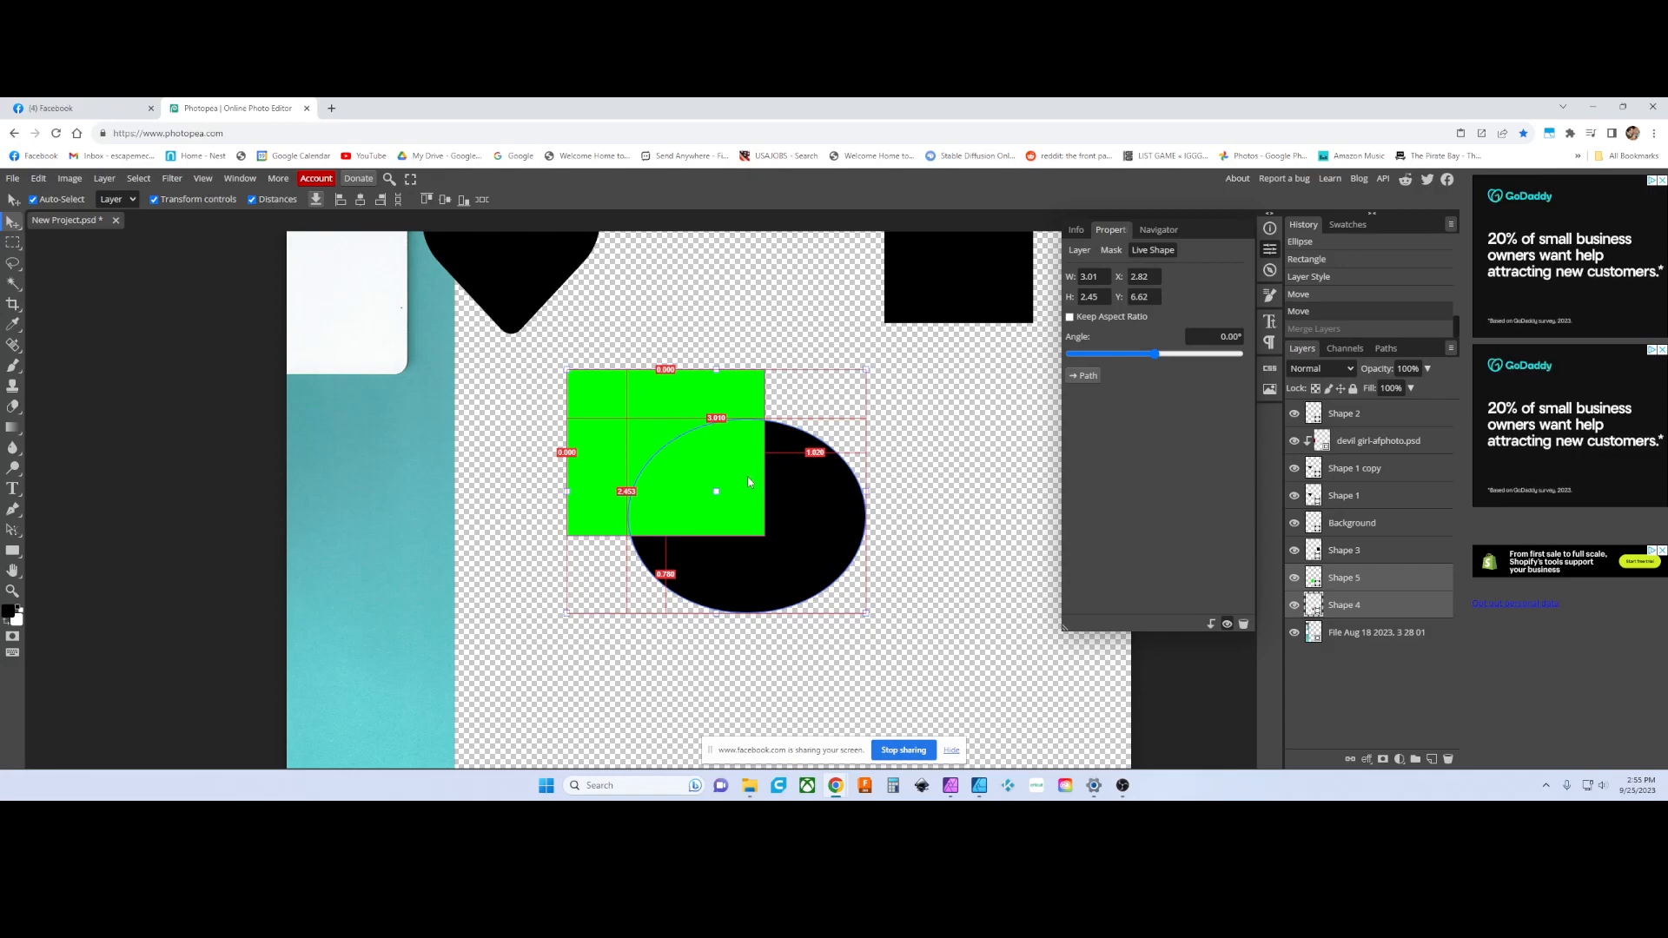
- Intersect the green rectangle with the black ellipse and undo the intersection
{"action": "left_click", "coordinate": [105, 179]}
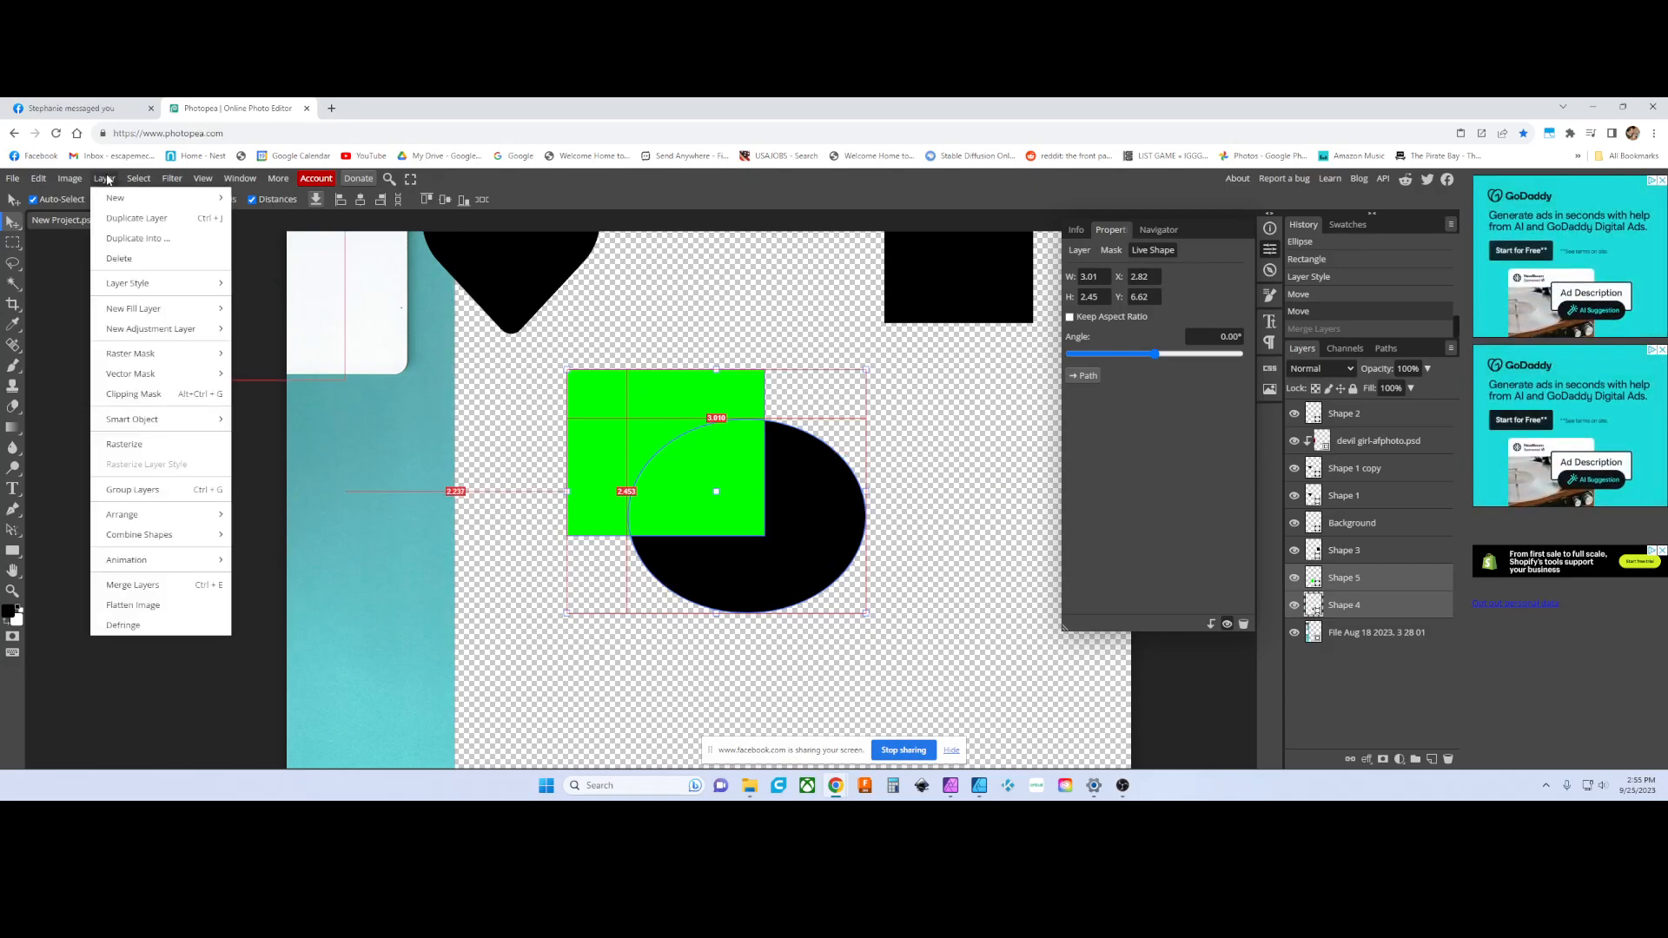
{"action": "mouse_move", "coordinate": [149, 537]}
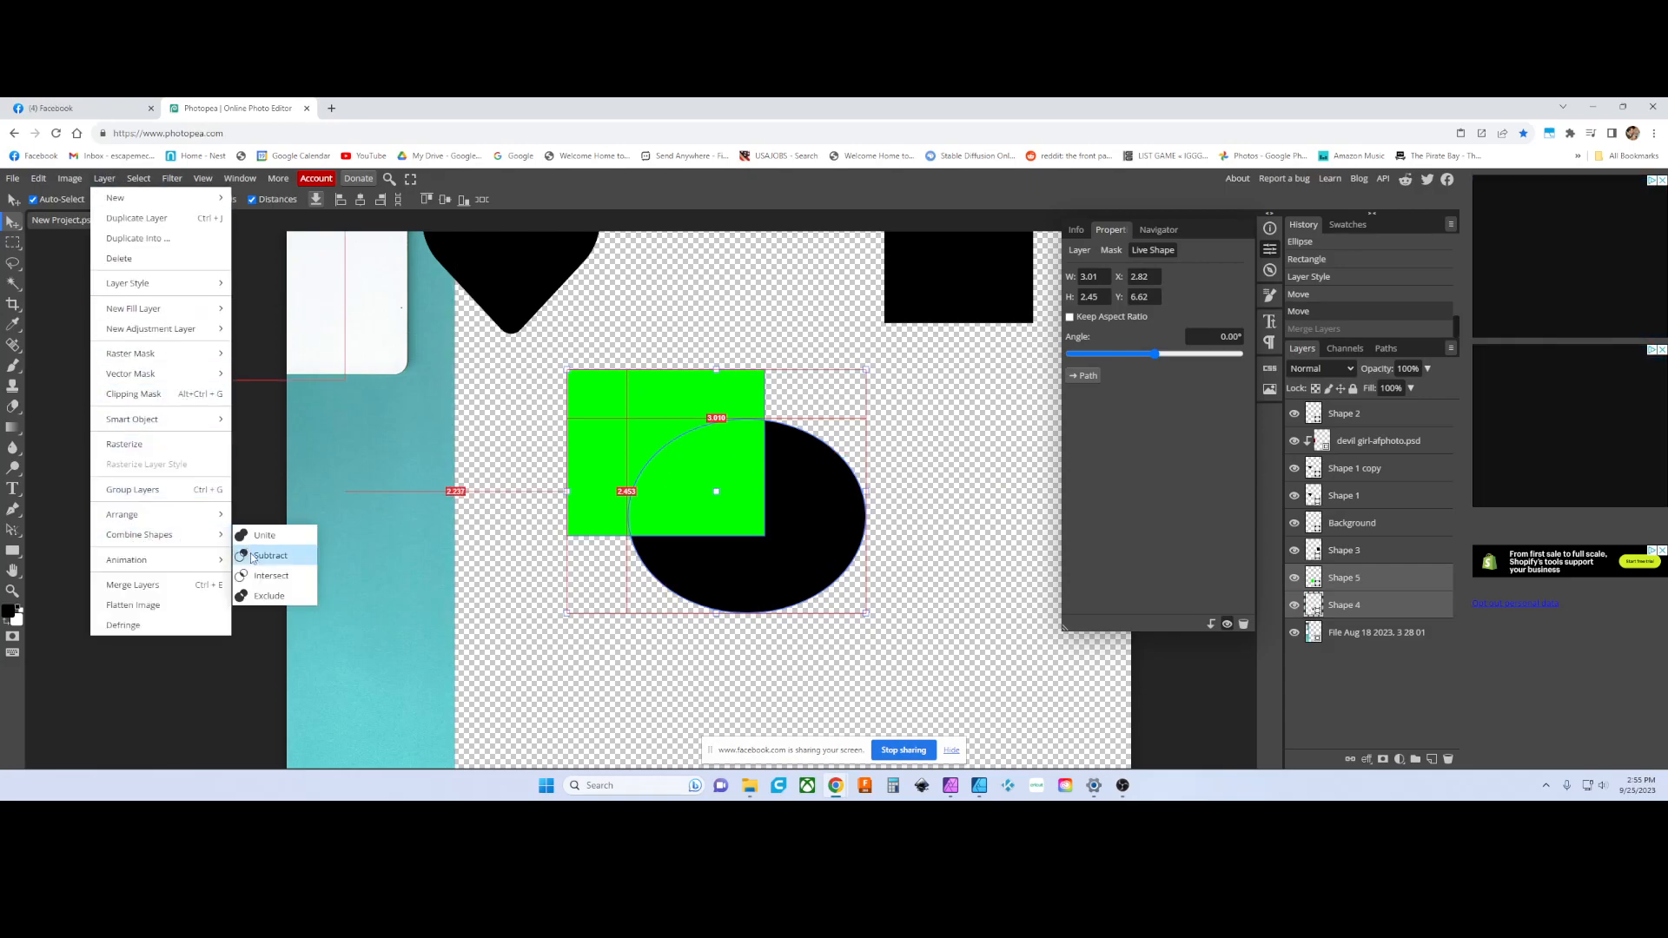
{"action": "left_click", "coordinate": [270, 575]}
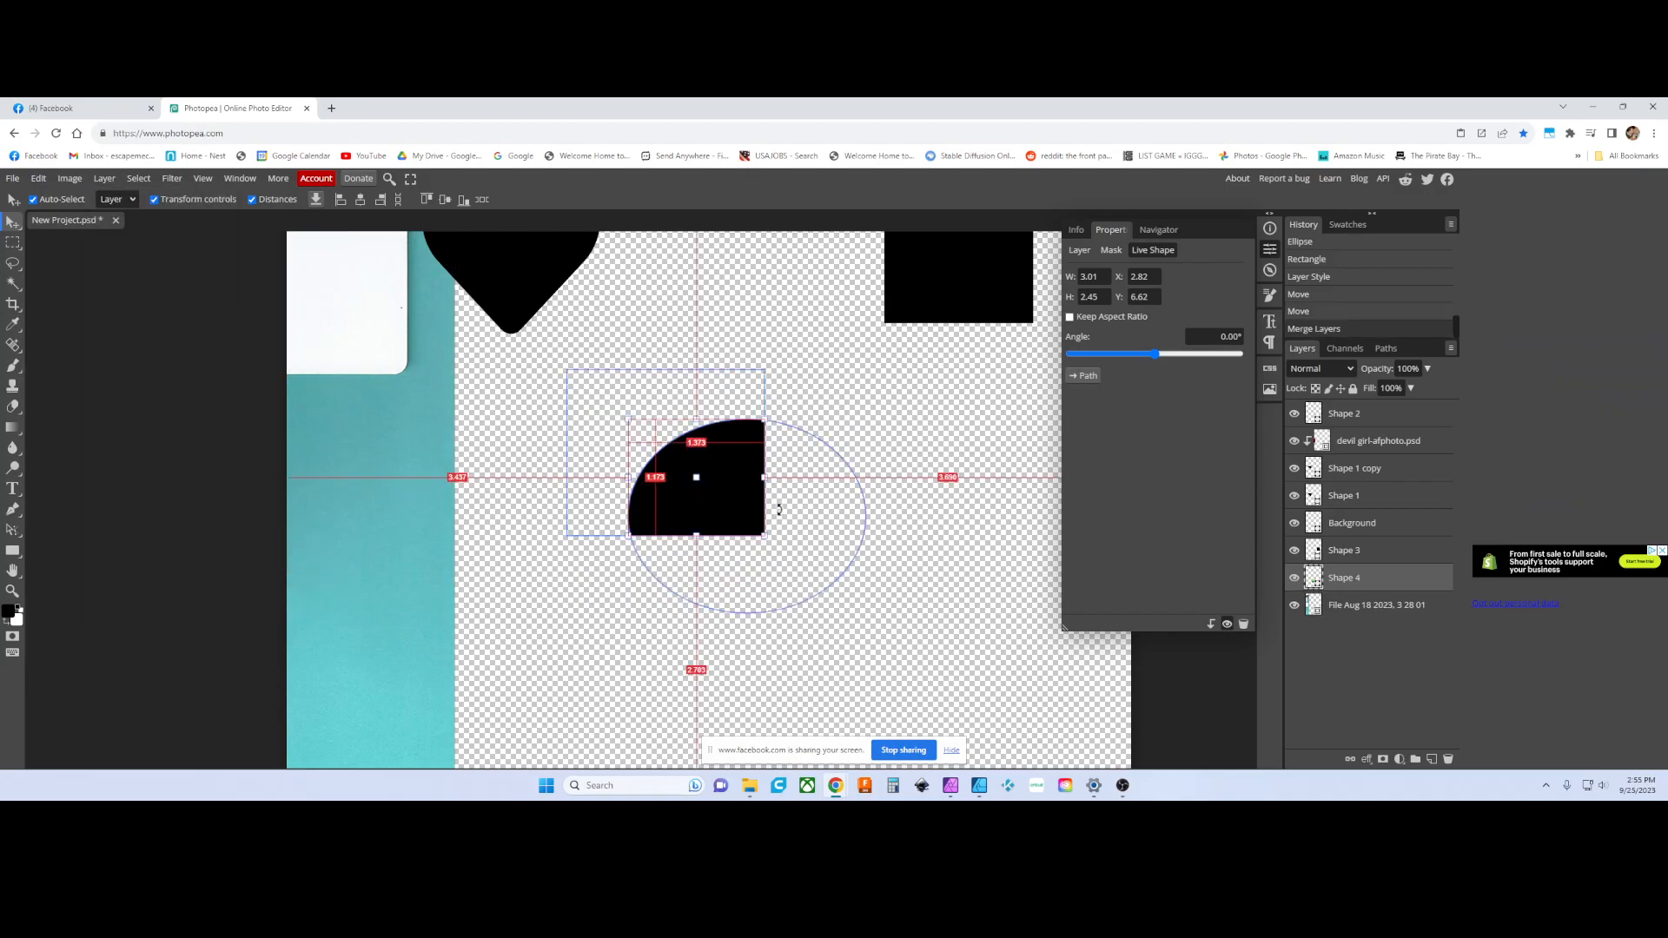
{"action": "key", "text": "ctrl+z"}
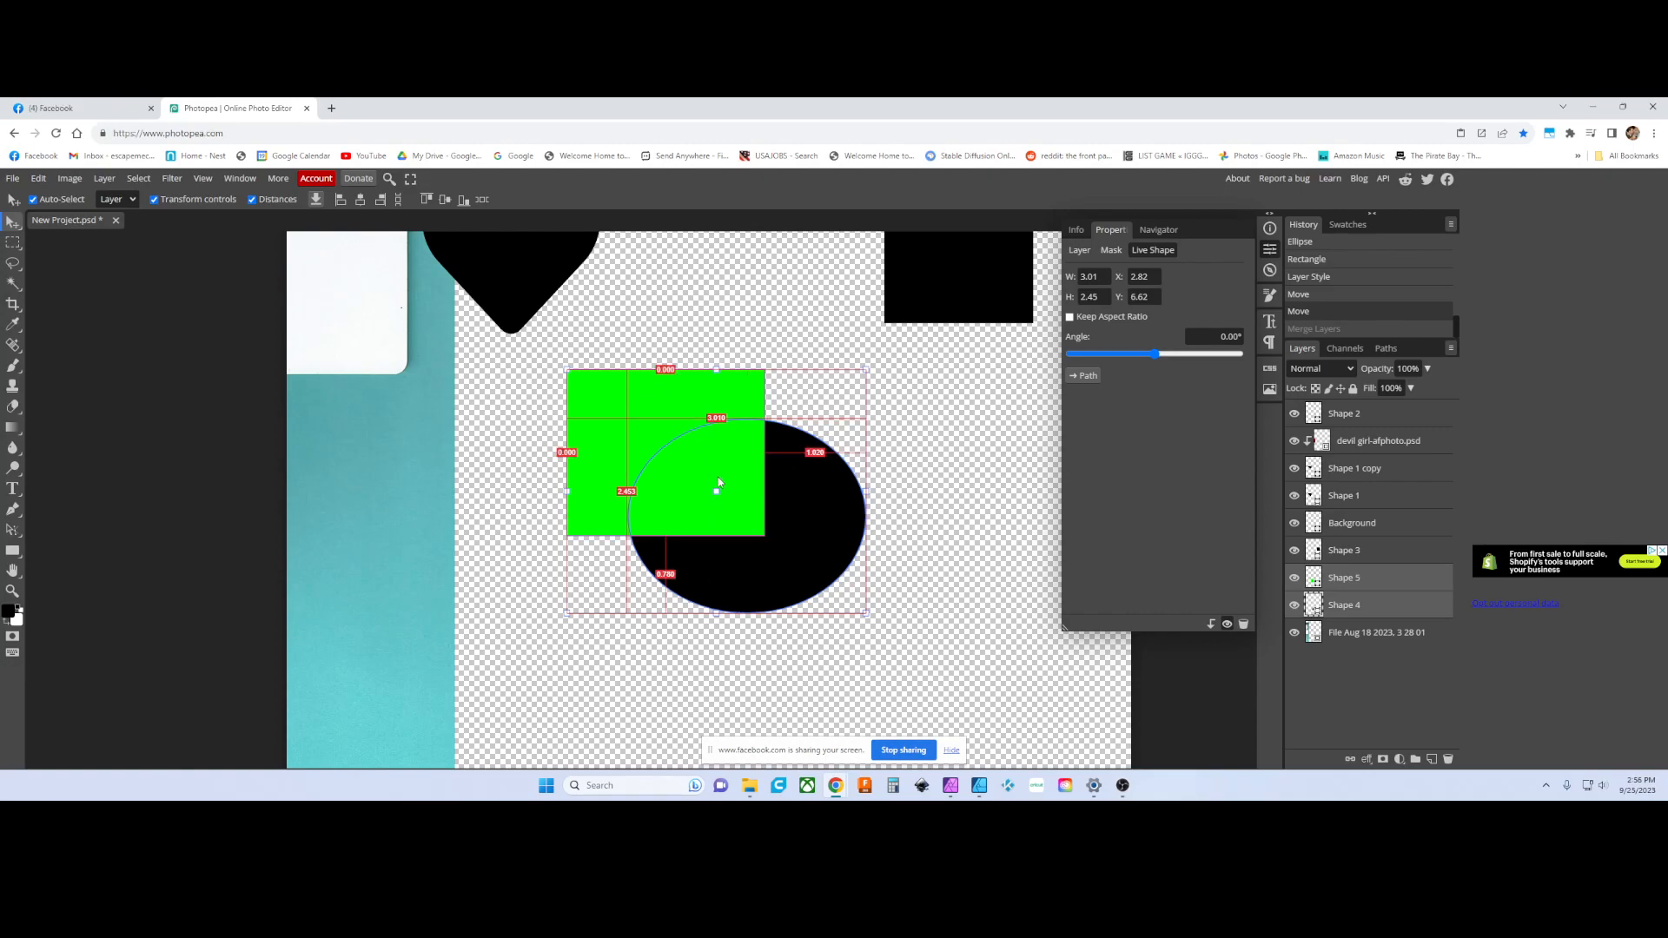
- Combine the green rectangle and black ellipse with Exclude, and move the combined shape slightly right and down
{"action": "left_click", "coordinate": [105, 179]}
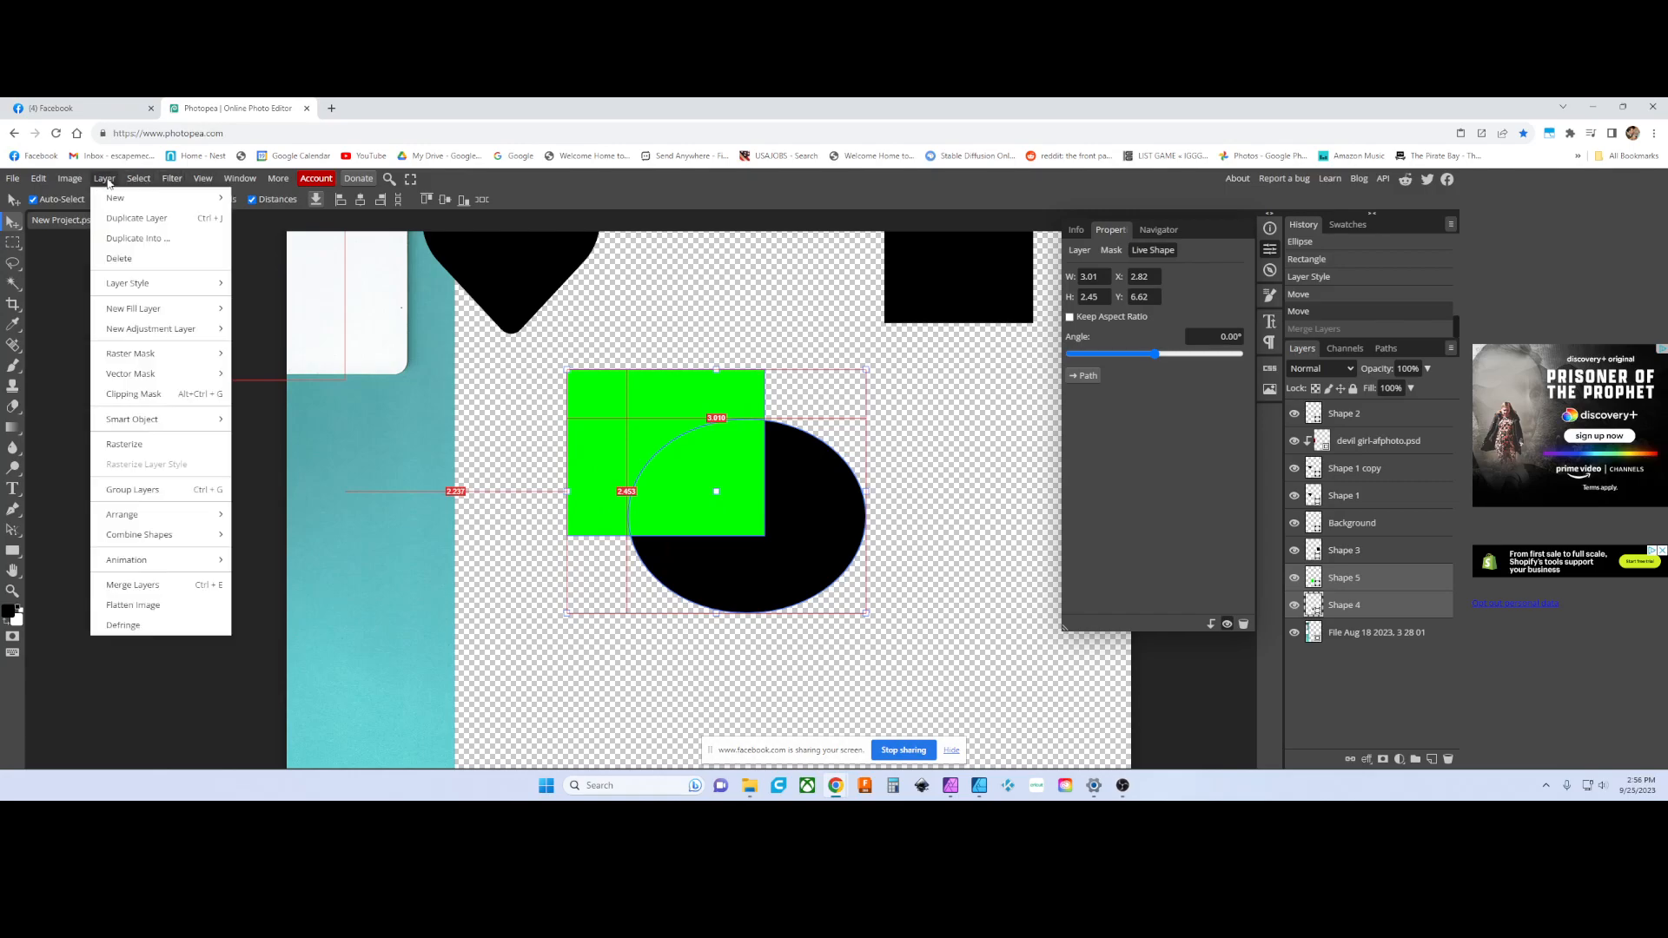
{"action": "left_click", "coordinate": [140, 420]}
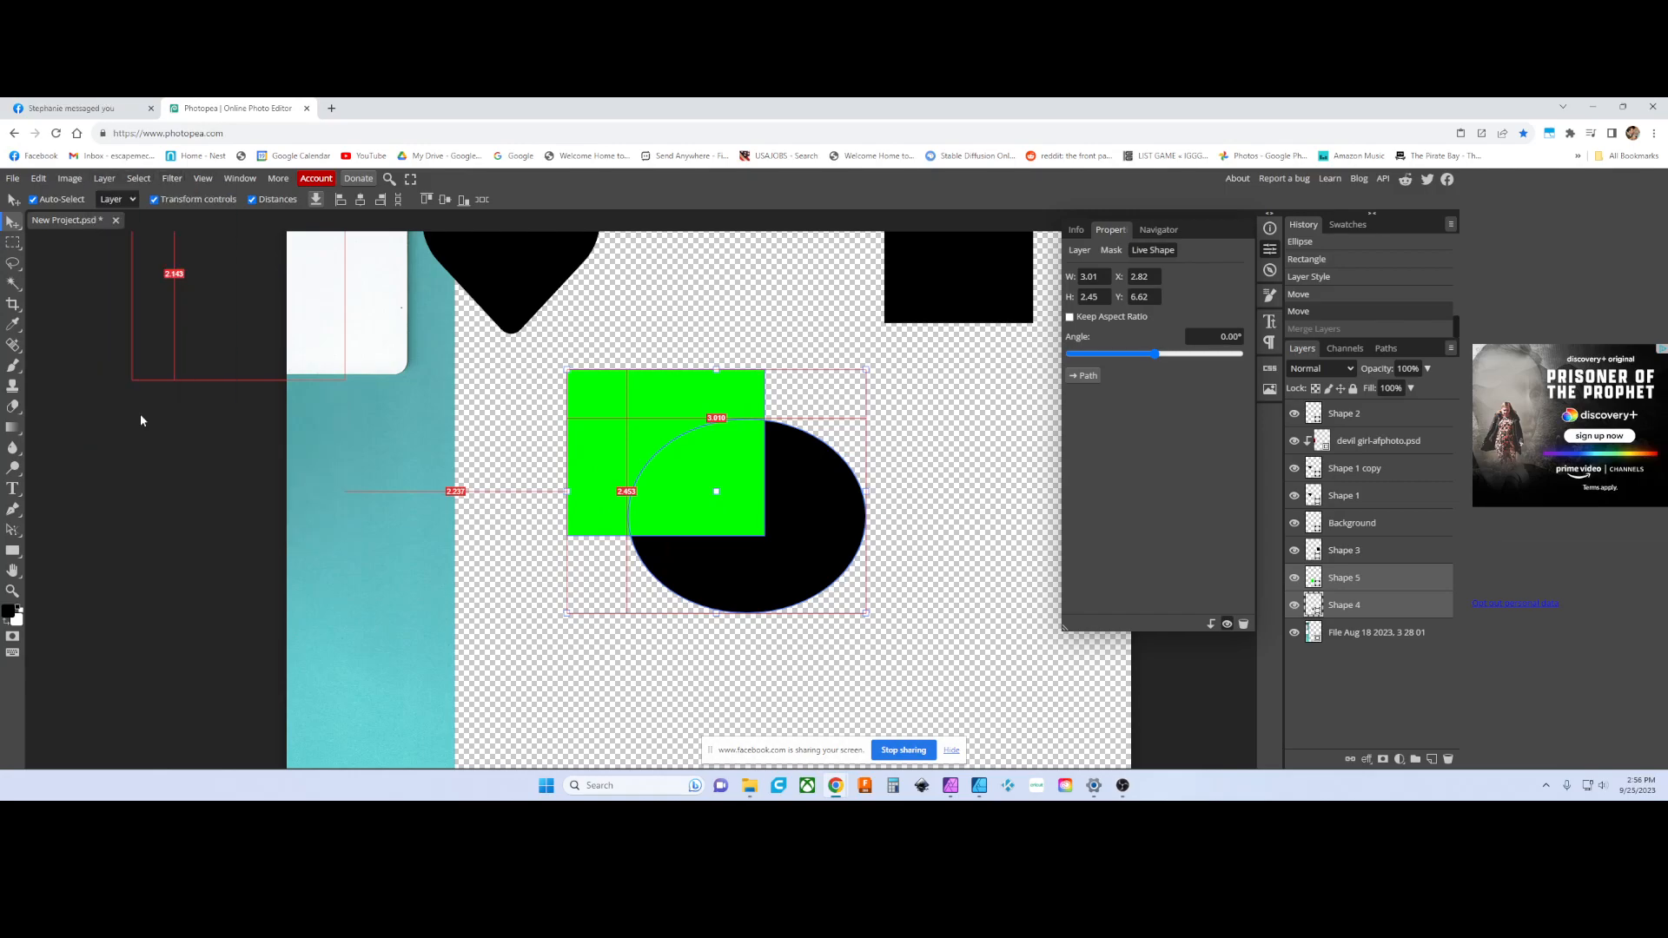
{"action": "left_click", "coordinate": [105, 179]}
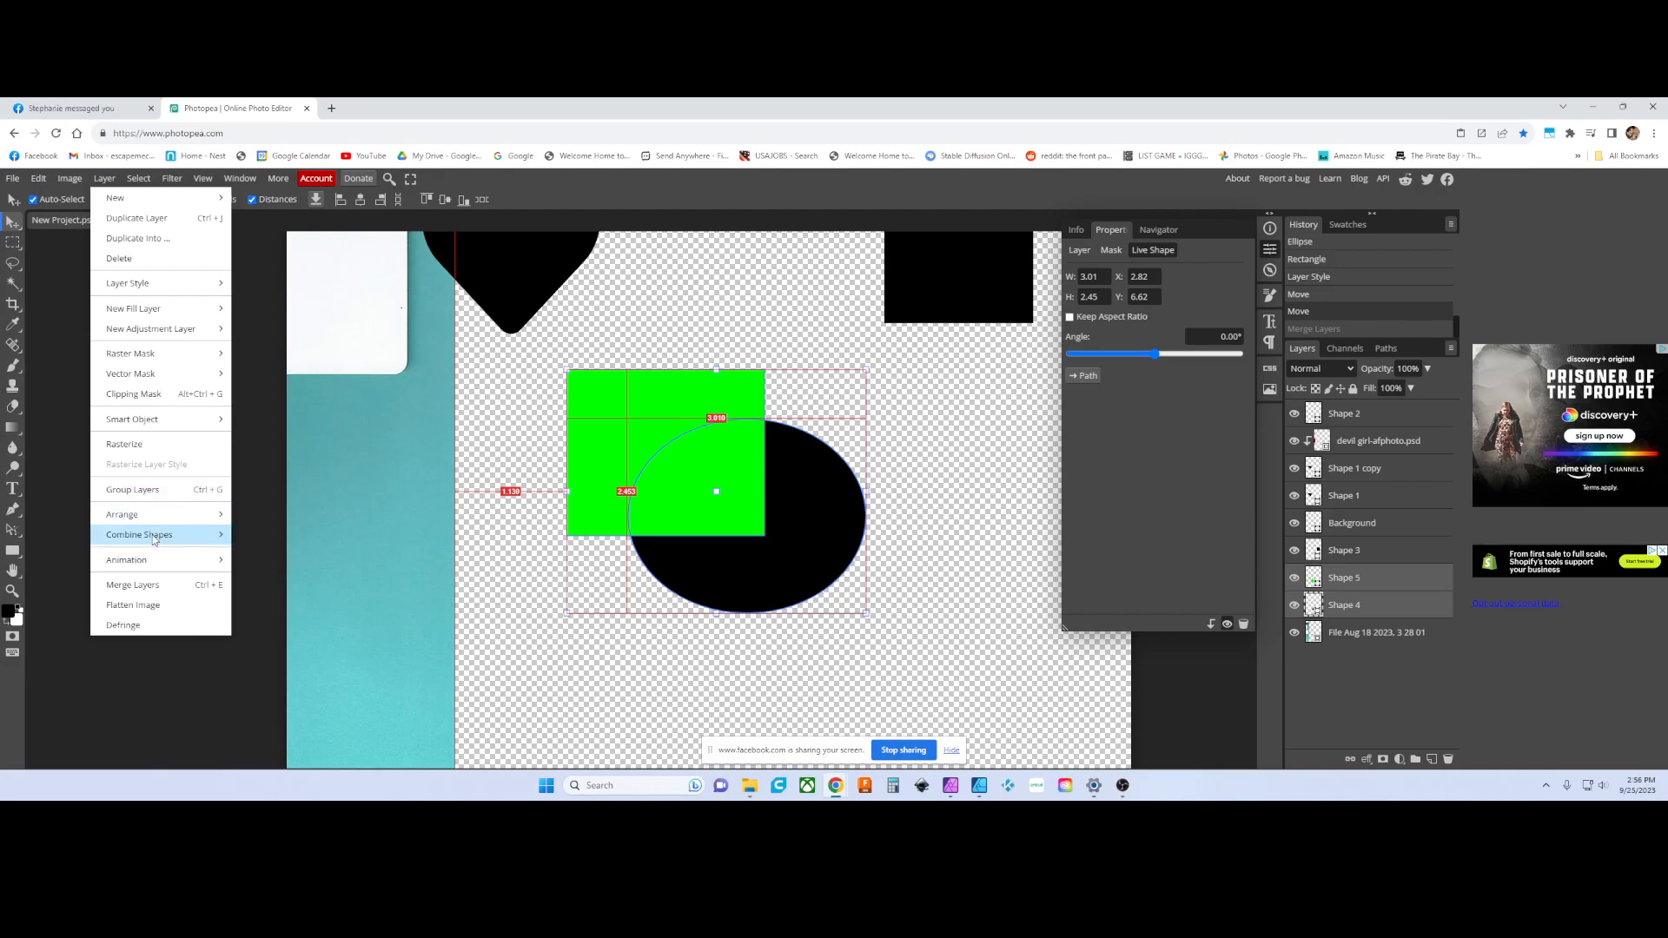
{"action": "mouse_move", "coordinate": [160, 546]}
{"action": "left_click", "coordinate": [258, 601]}
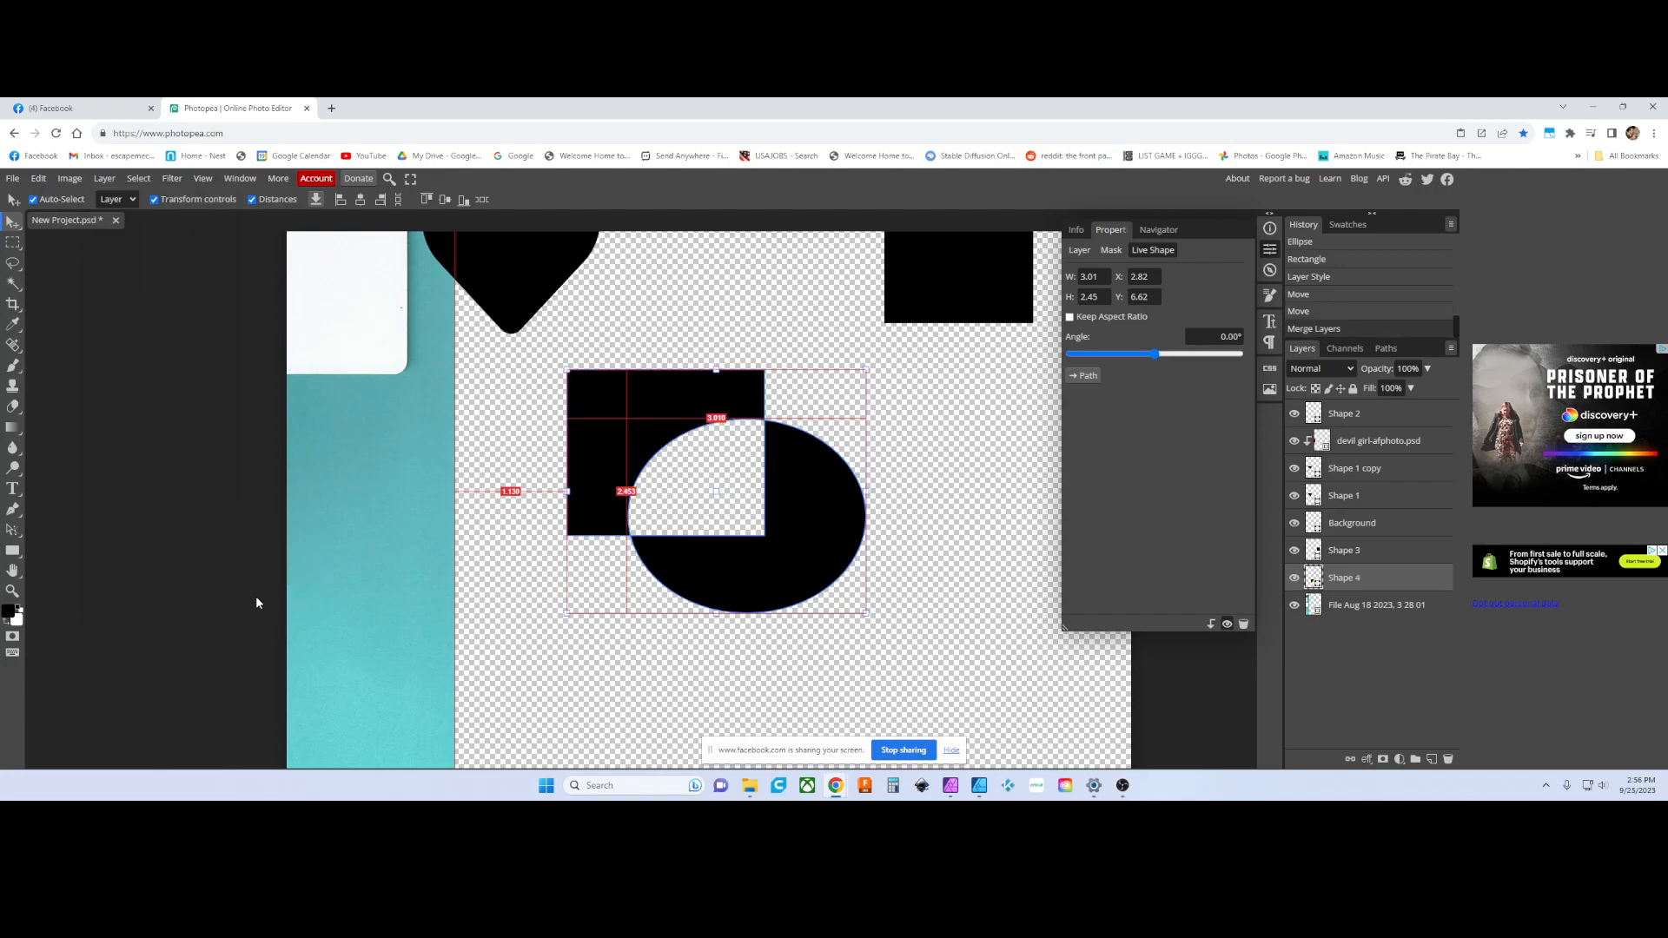
{"action": "left_click", "coordinate": [484, 471]}
{"action": "left_click", "coordinate": [601, 455]}
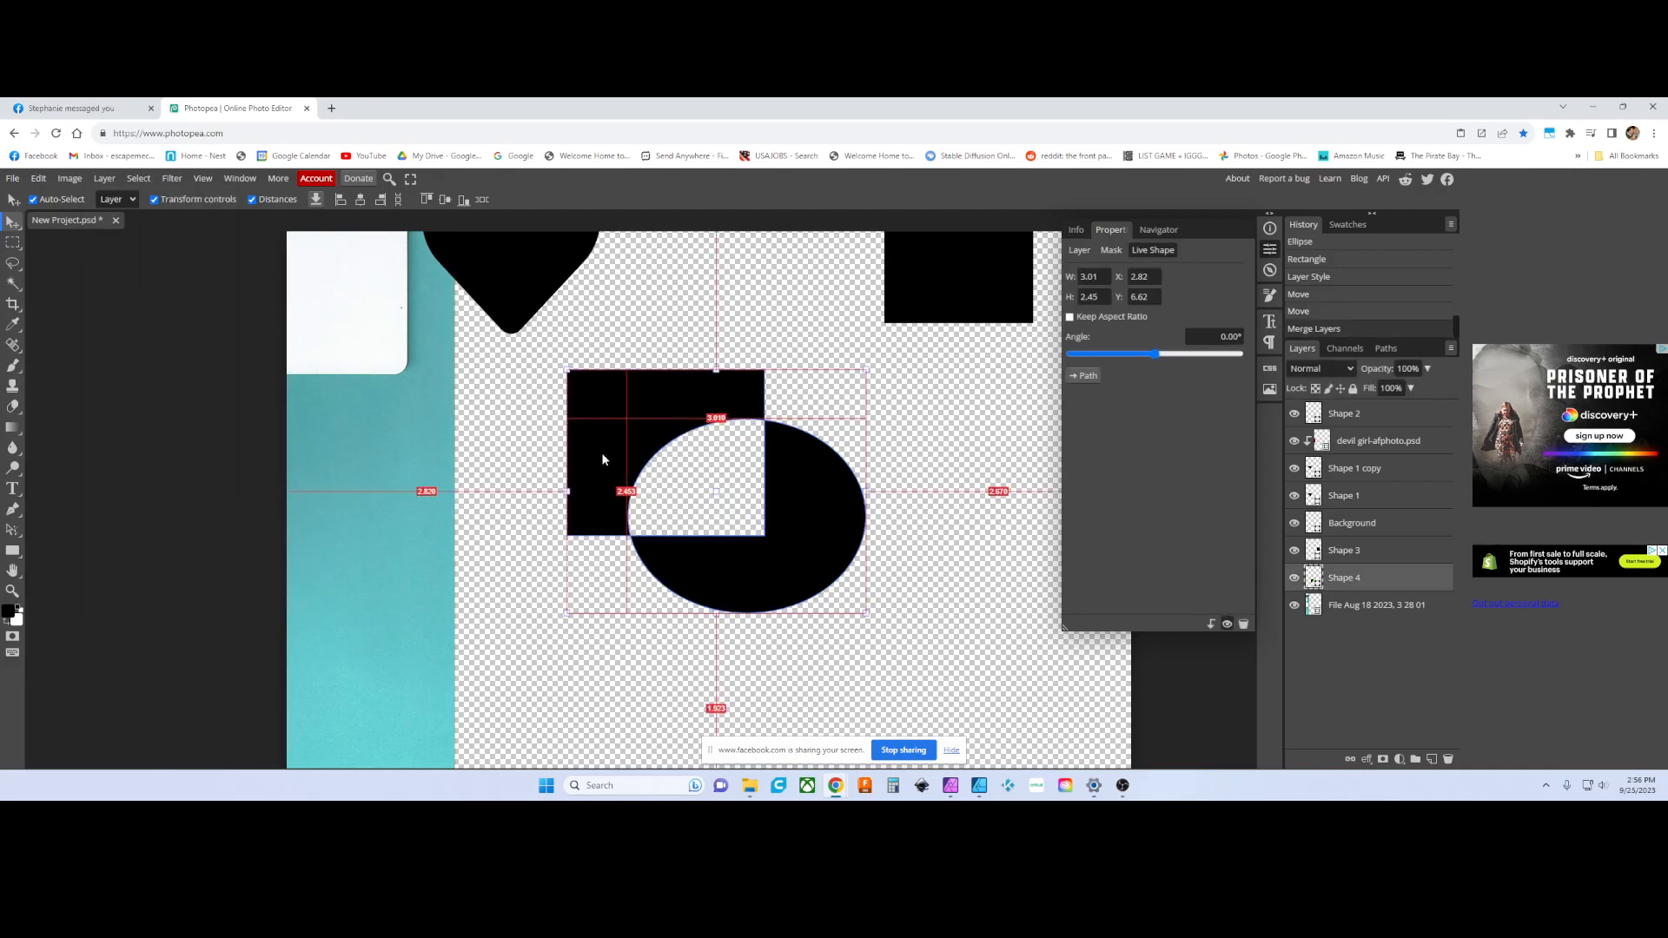
{"action": "left_click", "coordinate": [964, 477]}
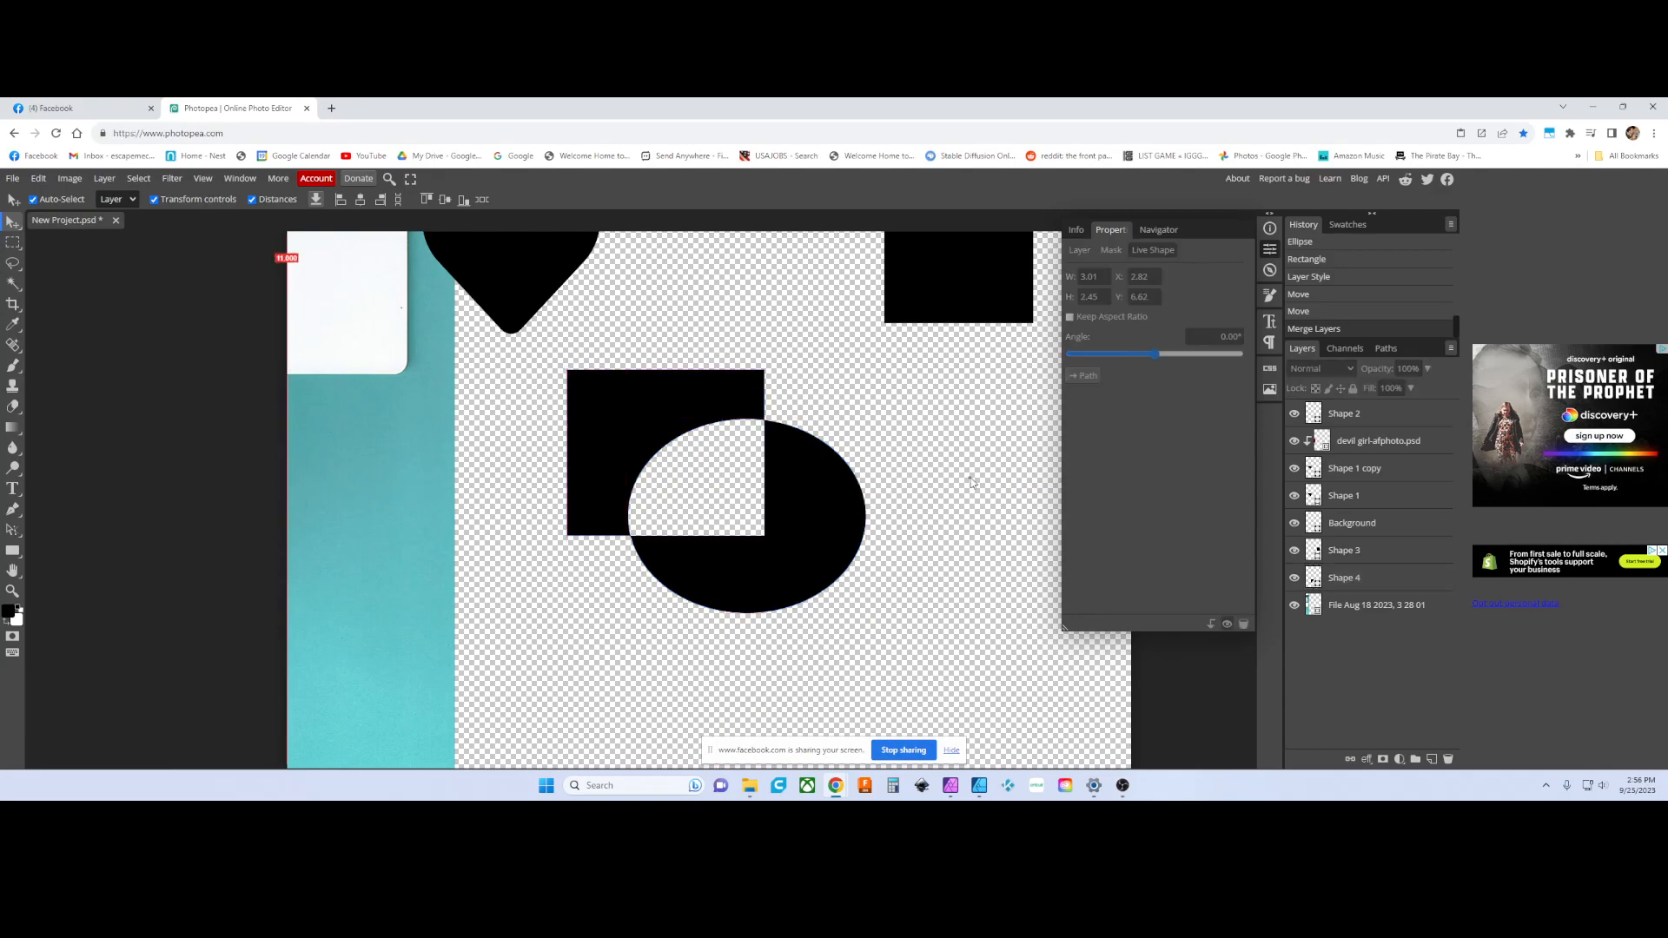
{"action": "left_click_drag", "start_coordinate": [837, 529], "coordinate": [901, 545]}
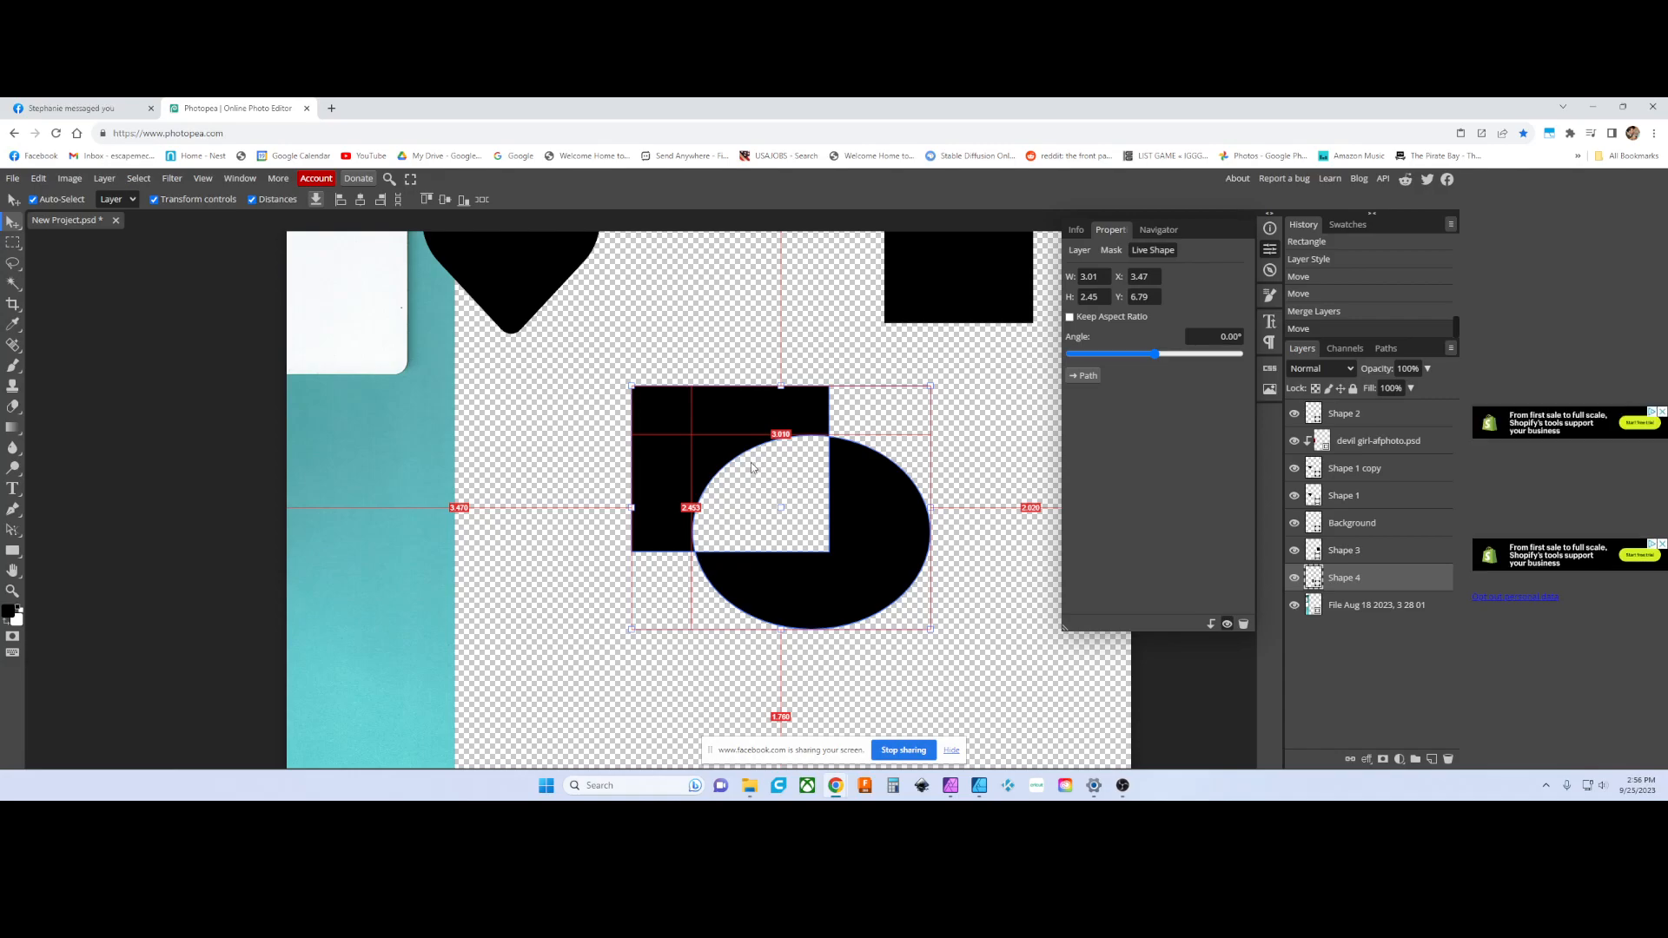
- Draw a black ellipse about 1.19 by 1.15 inches between the large heart and the black rectangle
{"action": "scroll", "coordinate": [759, 327], "scroll_direction": "down", "scroll_amount": 4}
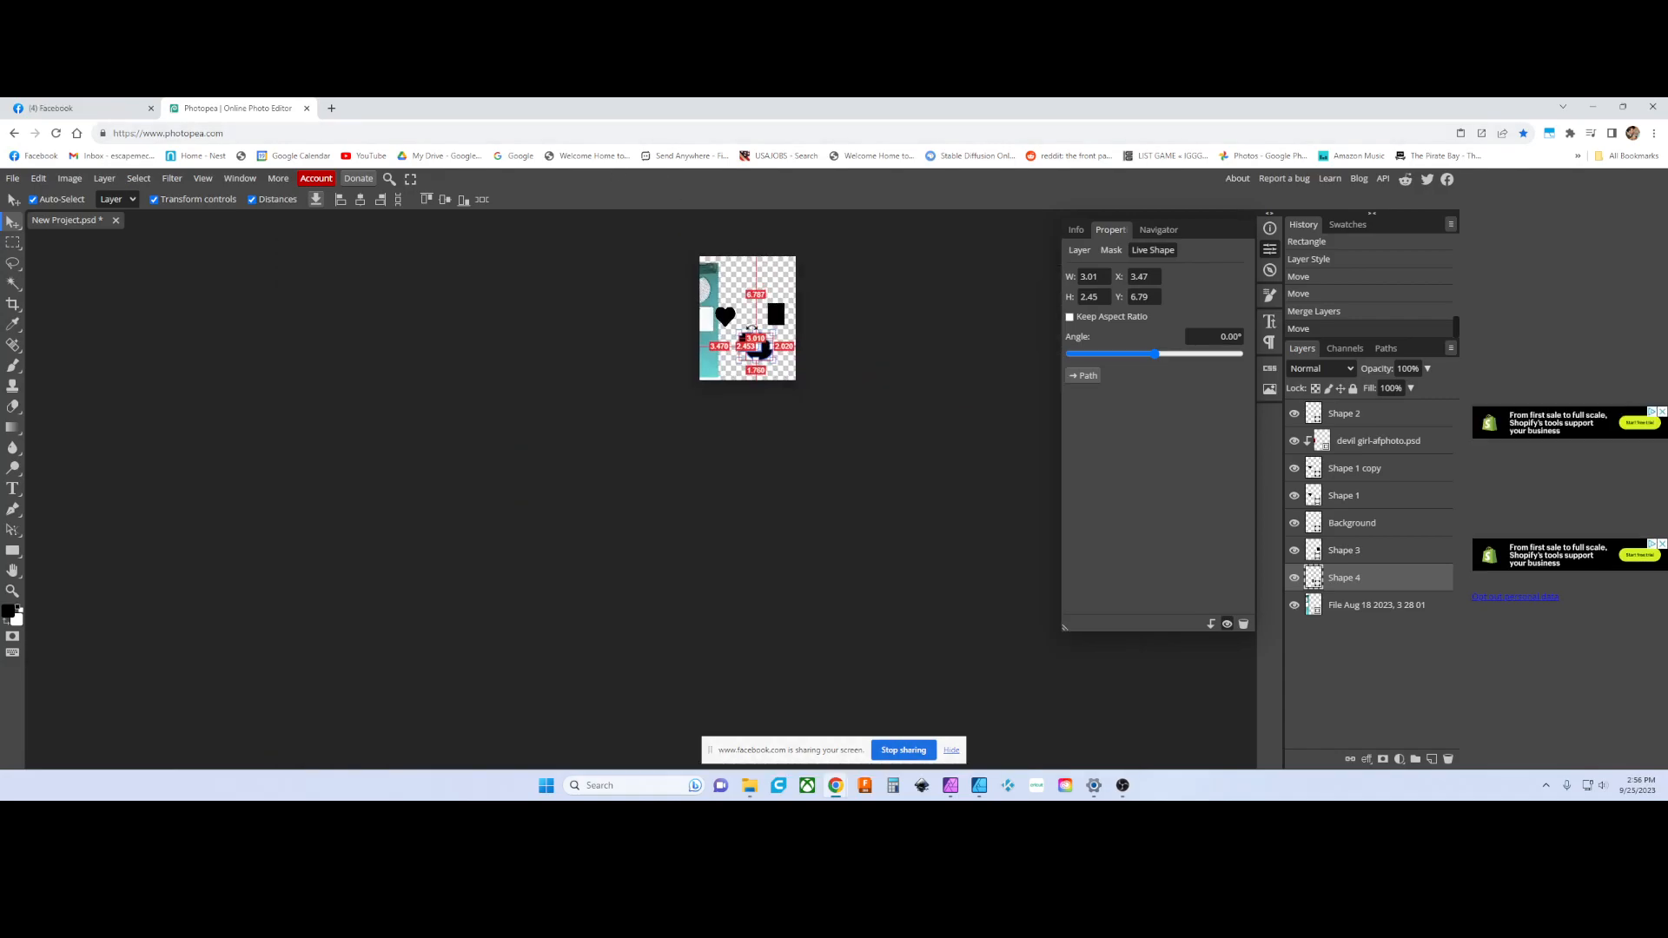
{"action": "scroll", "coordinate": [760, 328], "scroll_direction": "up", "scroll_amount": 4}
{"action": "scroll", "coordinate": [768, 500], "scroll_direction": "down", "scroll_amount": 4}
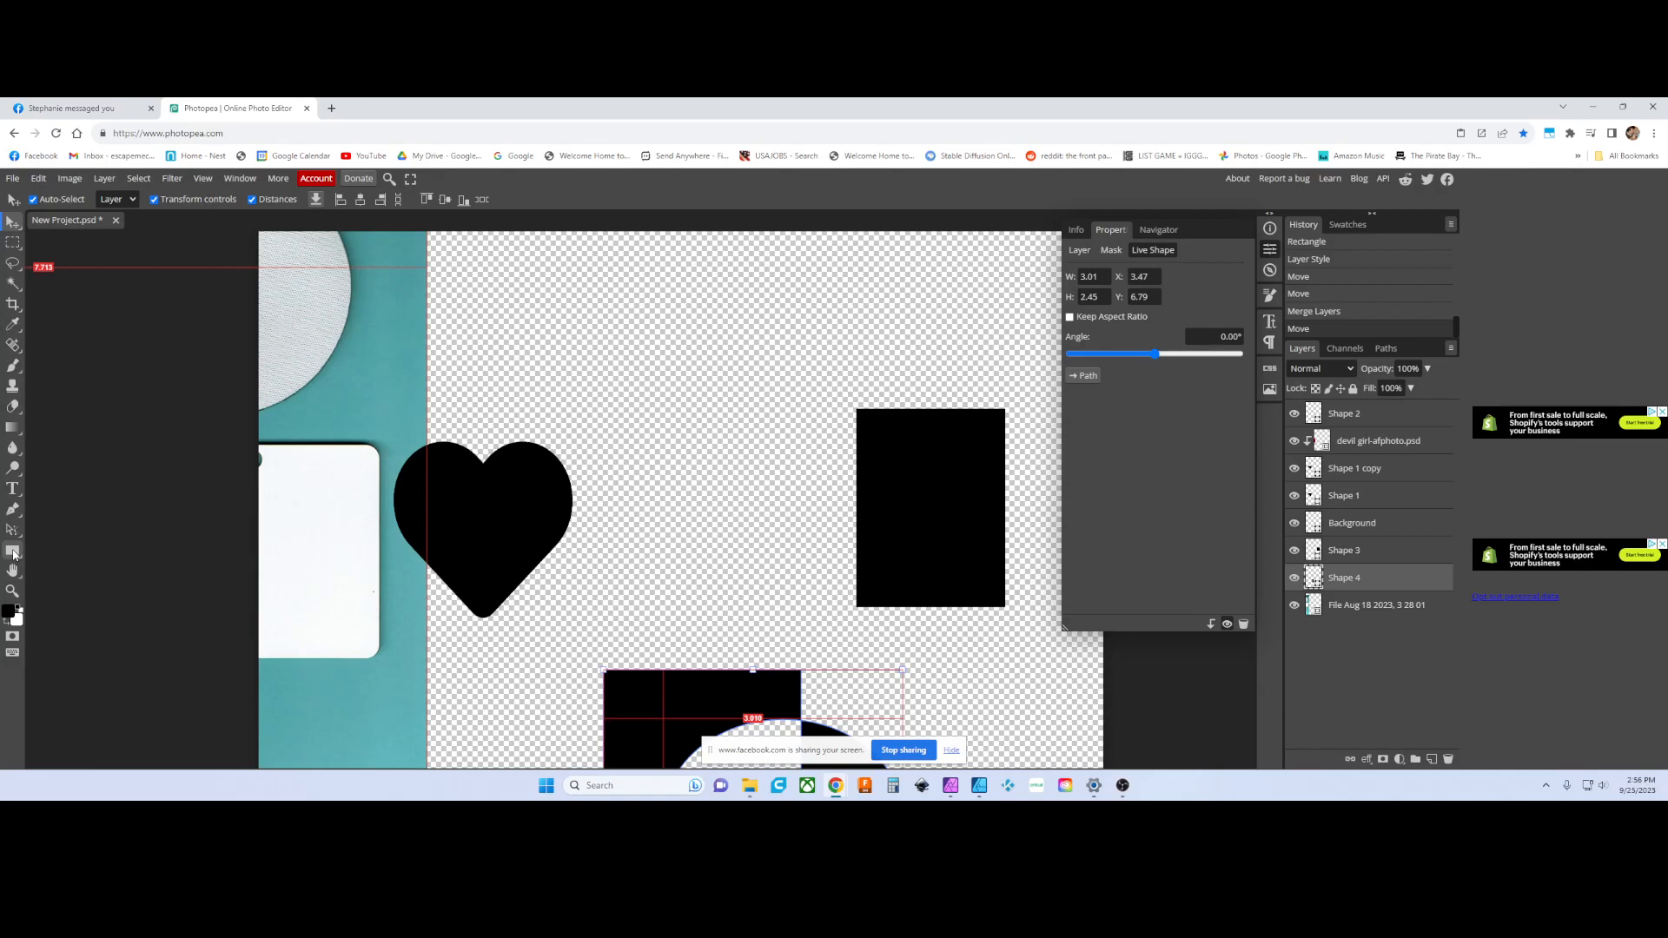
{"action": "left_click", "coordinate": [13, 553]}
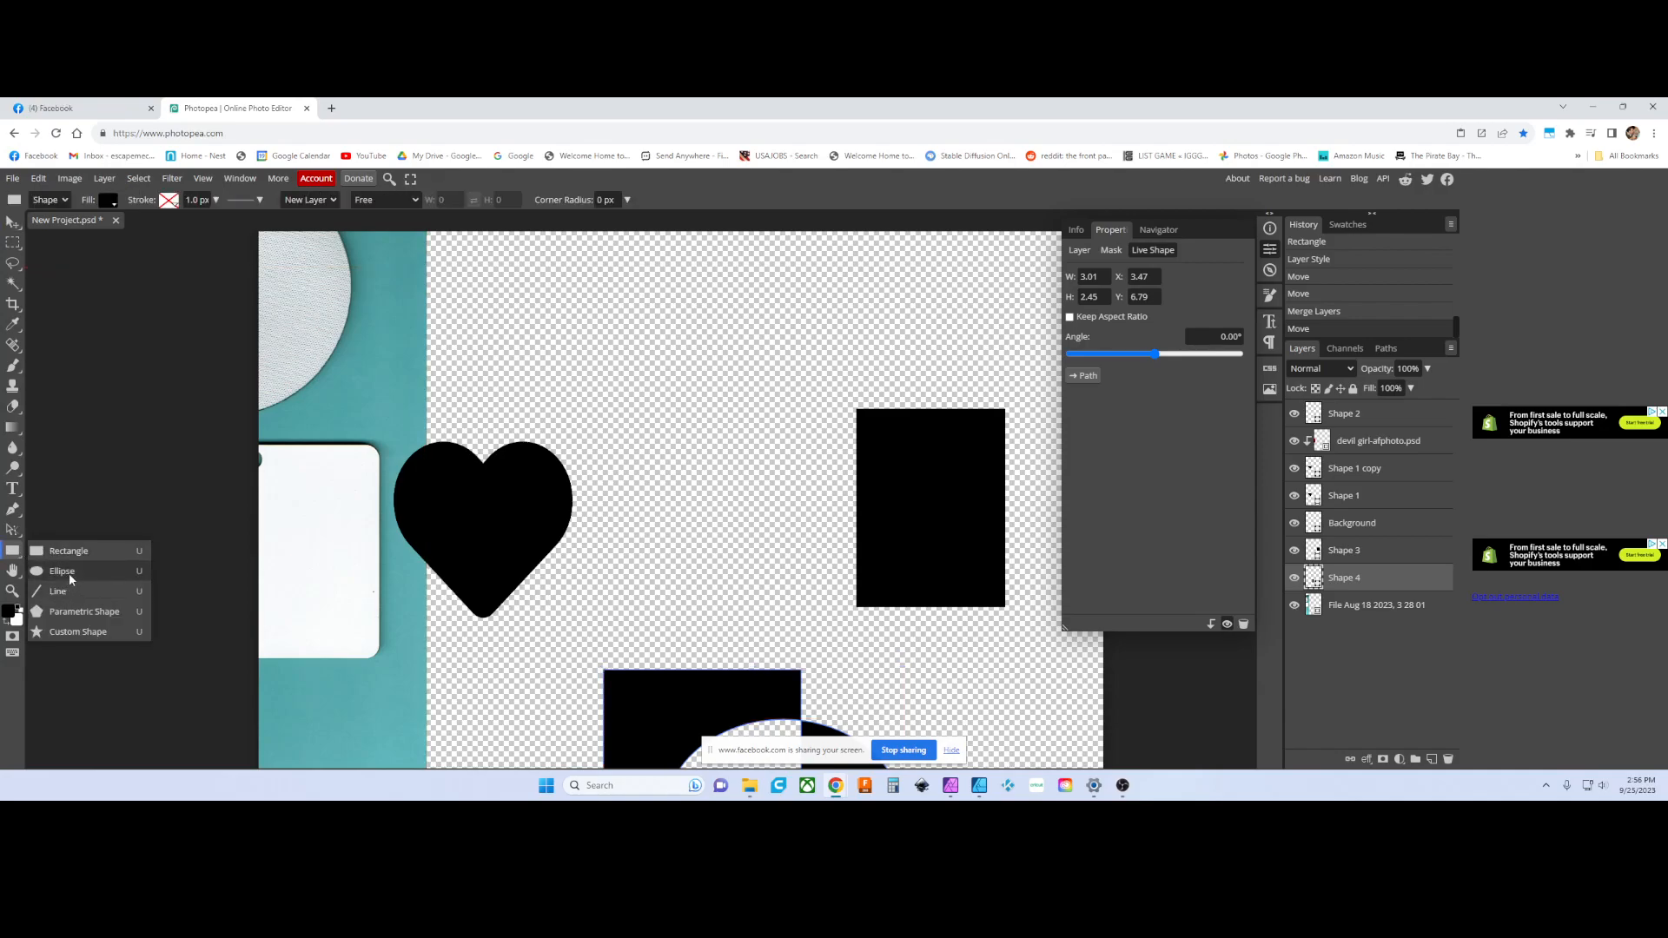
{"action": "left_click", "coordinate": [70, 580]}
{"action": "left_click_drag", "start_coordinate": [654, 374], "coordinate": [771, 488]}
- Draw a small heart custom shape about 0.94 by 0.66 inches just above the black circle
{"action": "left_click", "coordinate": [13, 553]}
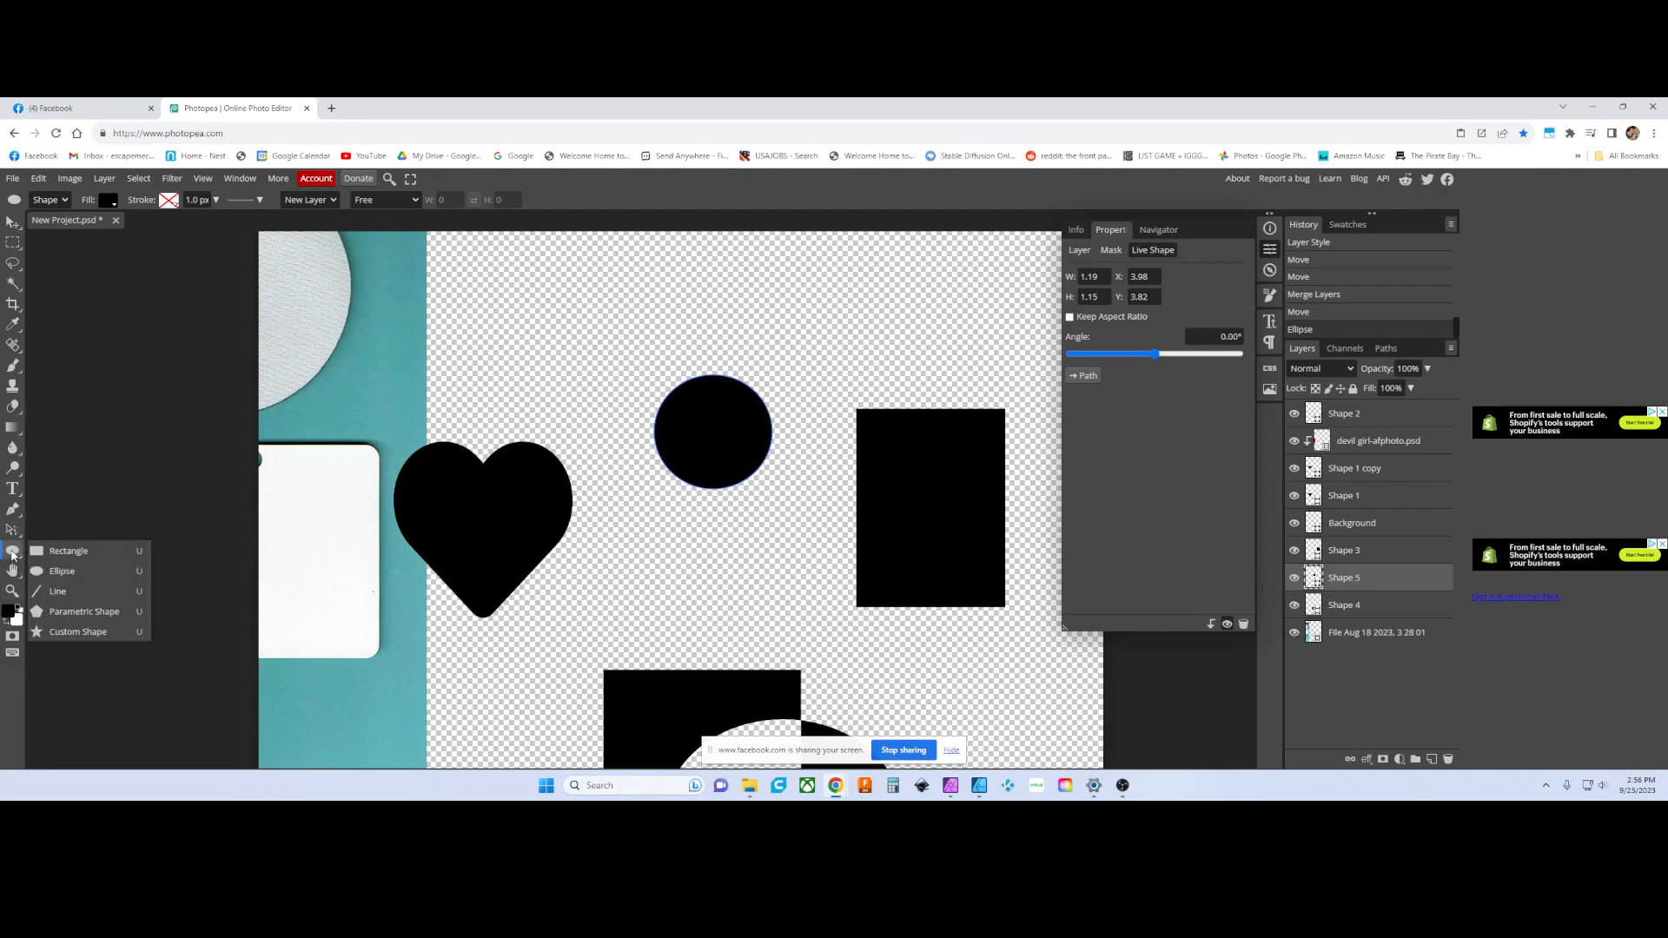
{"action": "left_click", "coordinate": [67, 633]}
{"action": "left_click_drag", "start_coordinate": [644, 297], "coordinate": [738, 364]}
- Find the warning triangle custom shape with the search term triangle and place it at 1.30 by 1.30 inches beside the circle
{"action": "left_click", "coordinate": [571, 200]}
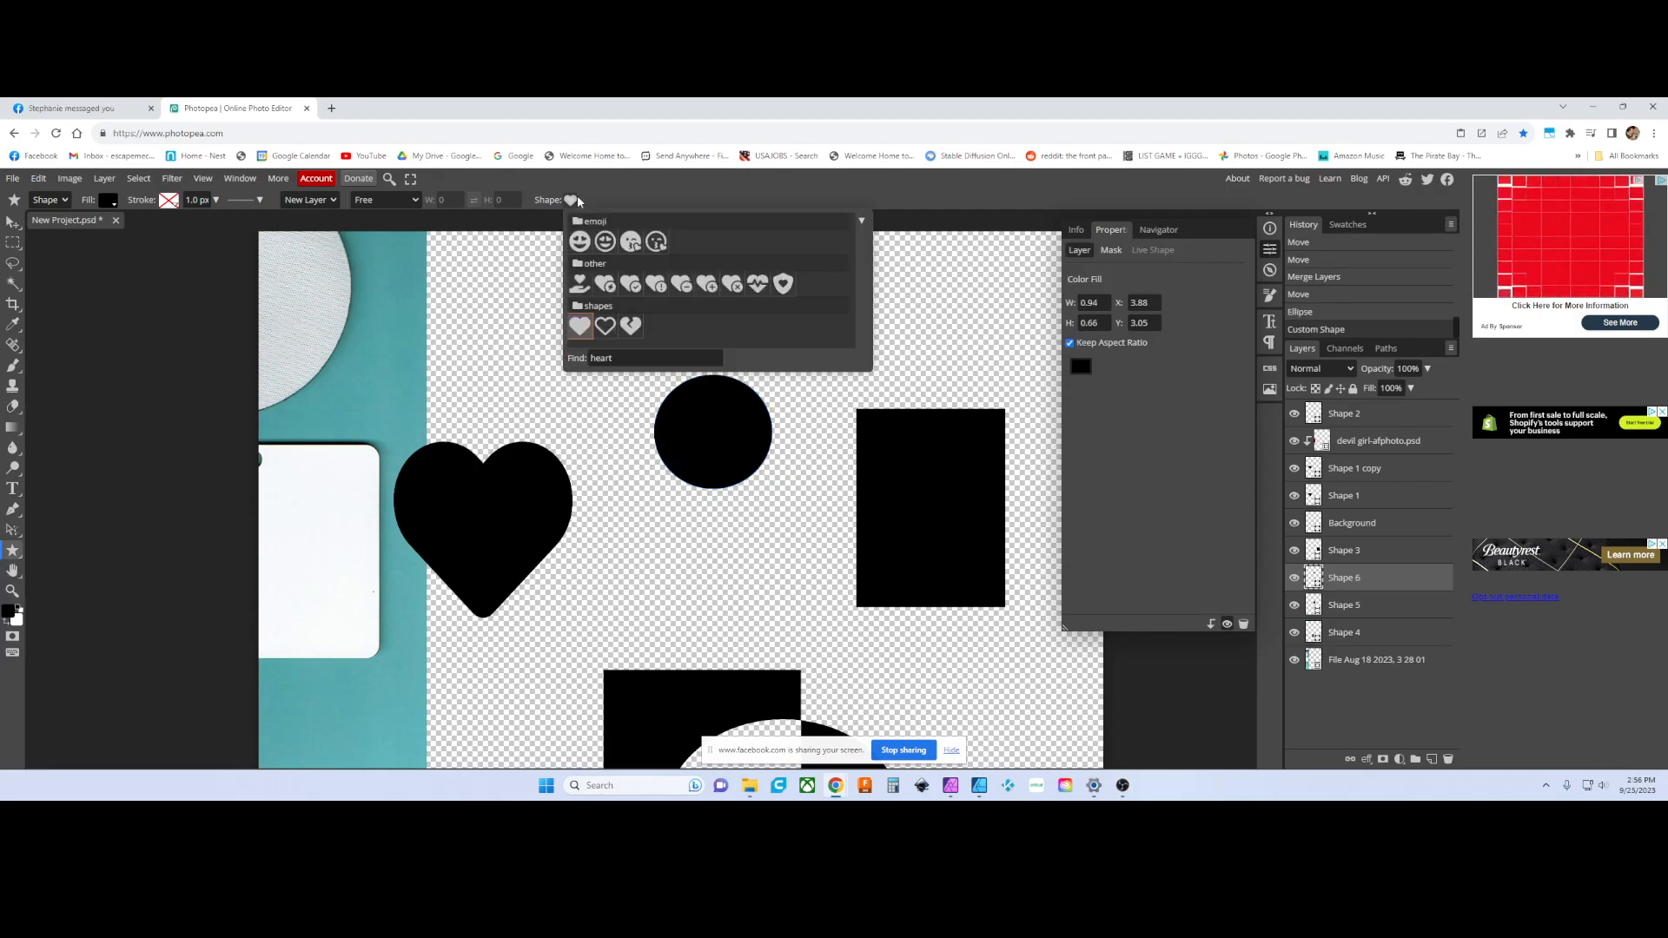
{"action": "left_click", "coordinate": [613, 358]}
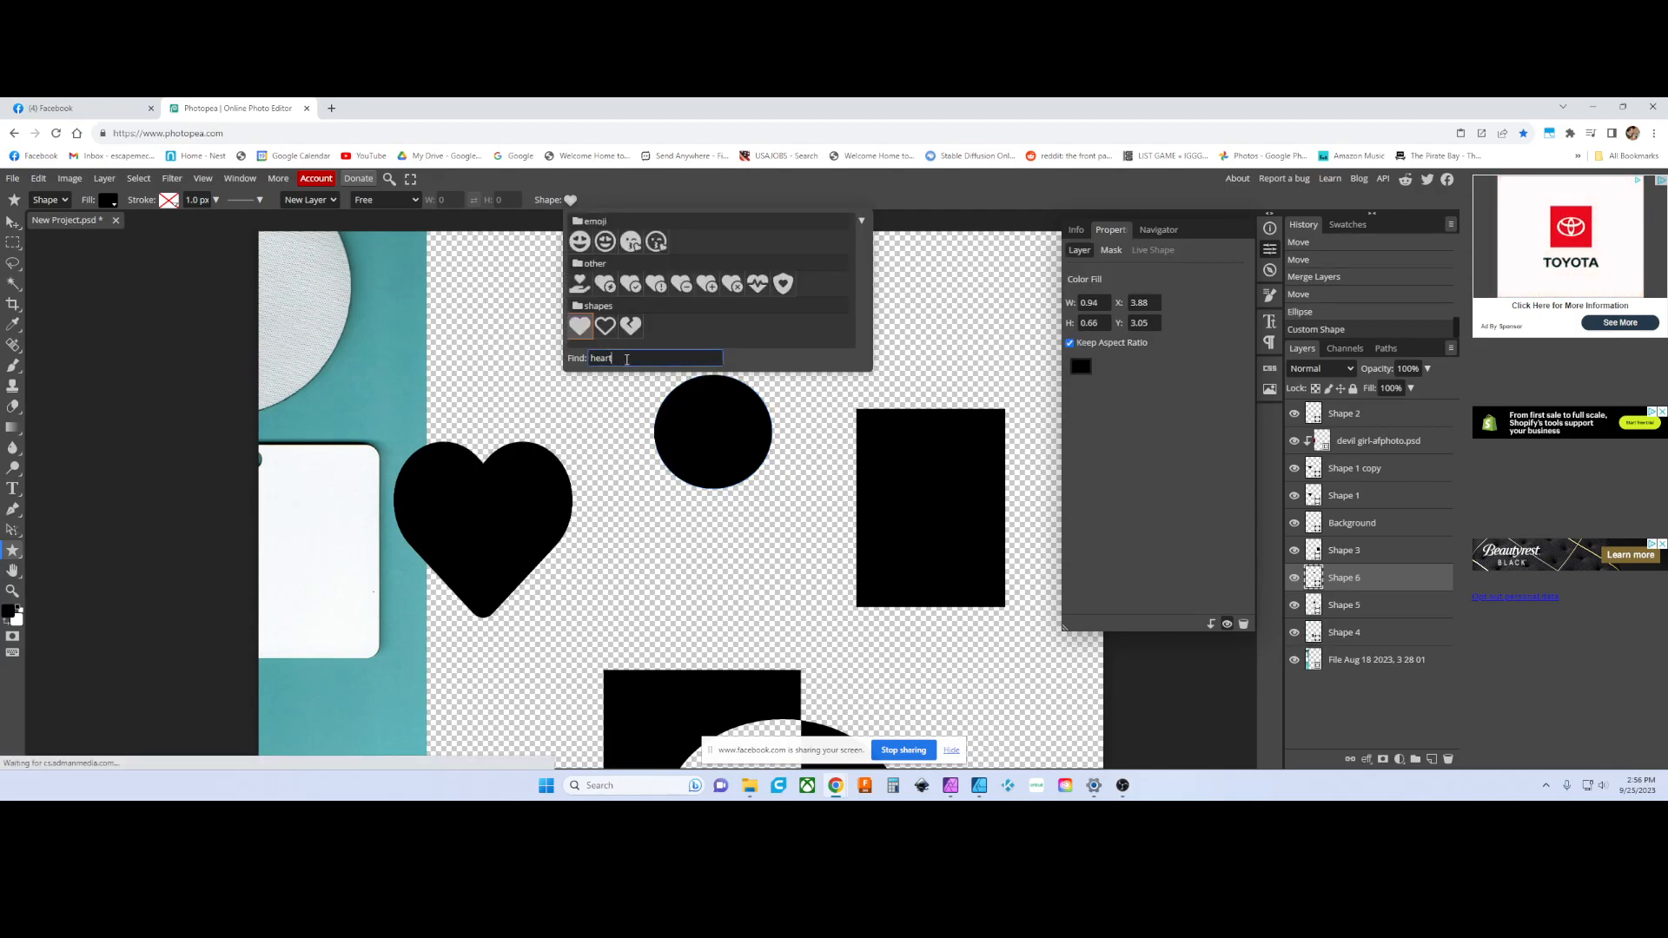
{"action": "type", "text": "tr"}
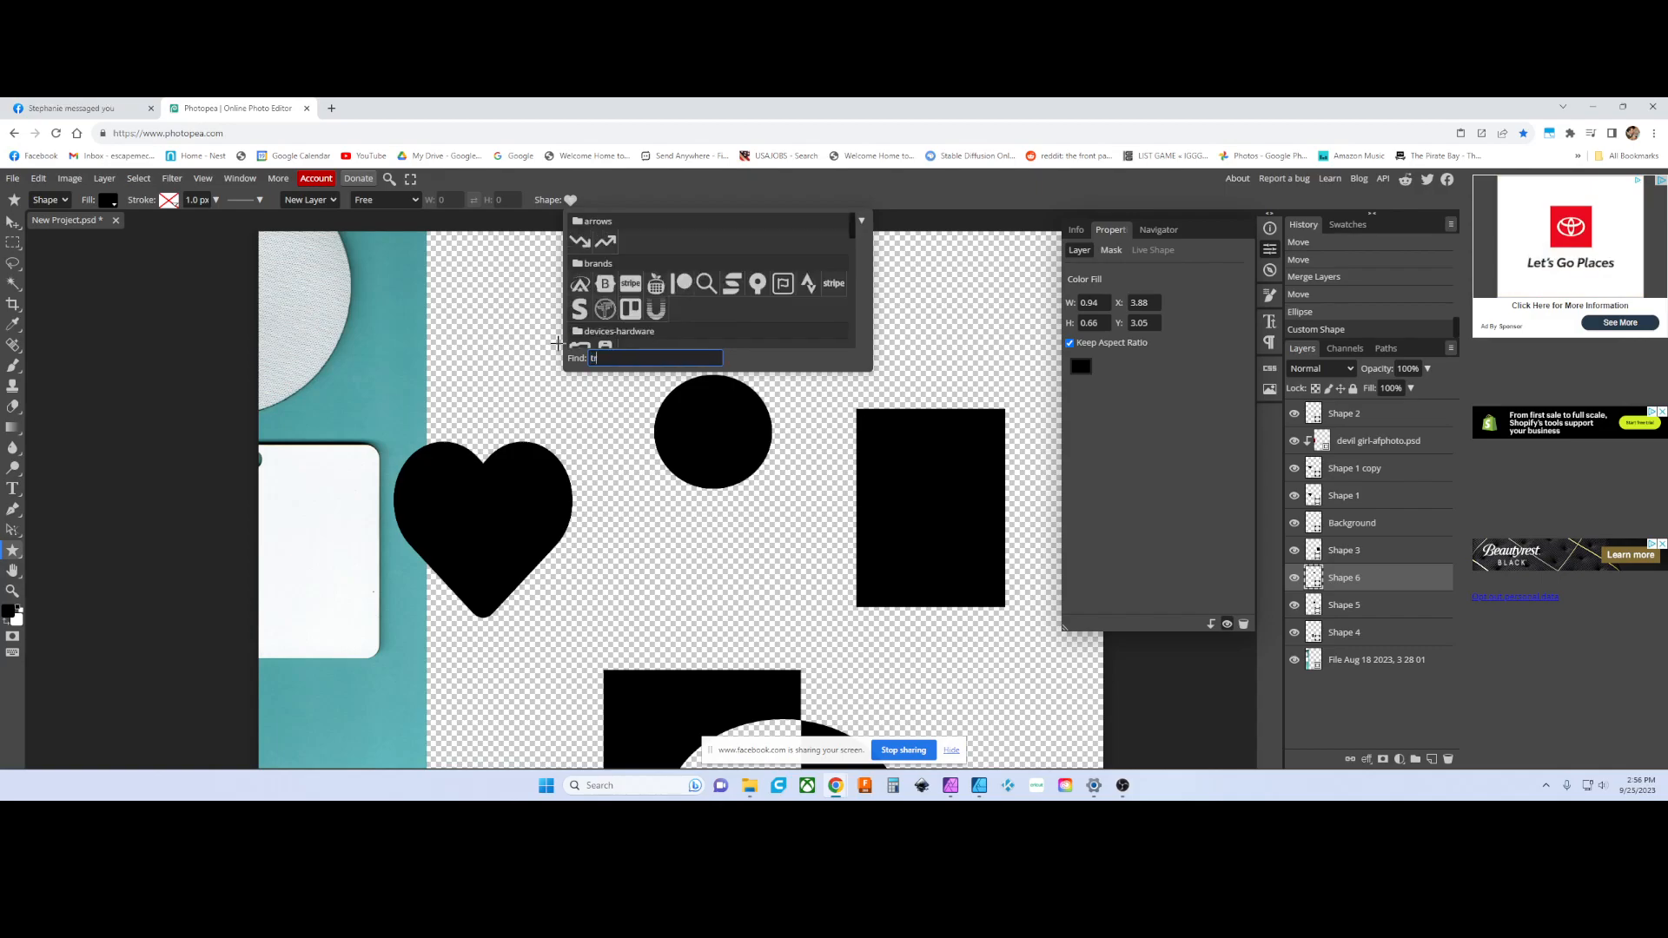
{"action": "type", "text": "iangle"}
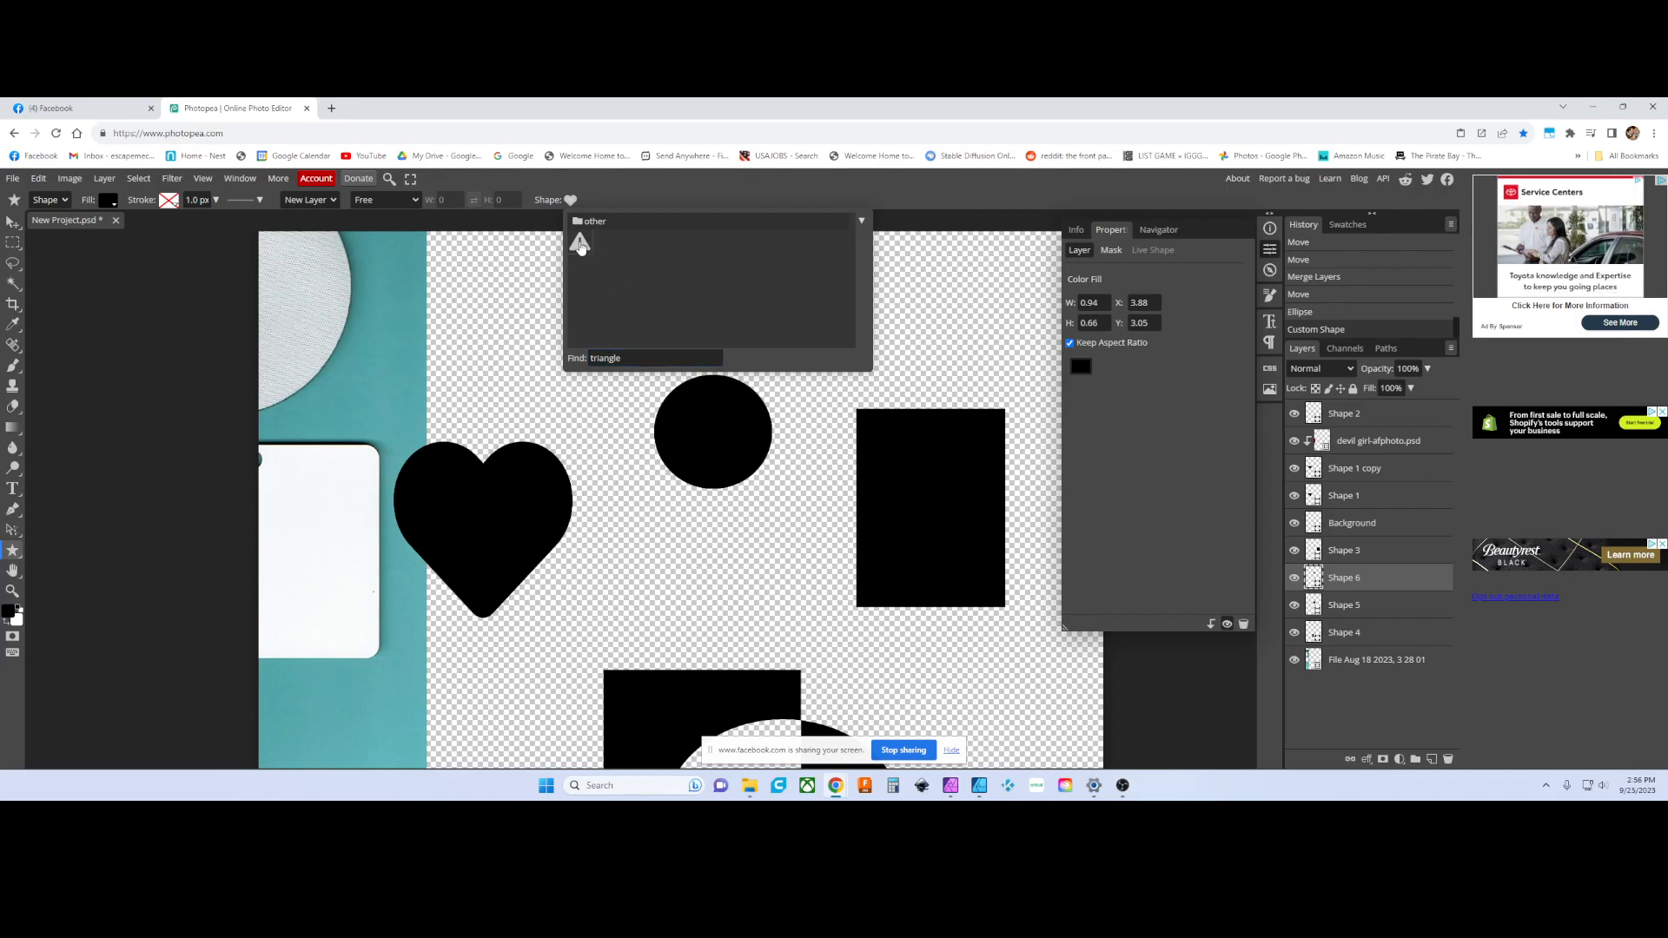
{"action": "left_click", "coordinate": [580, 244]}
{"action": "left_click", "coordinate": [580, 241]}
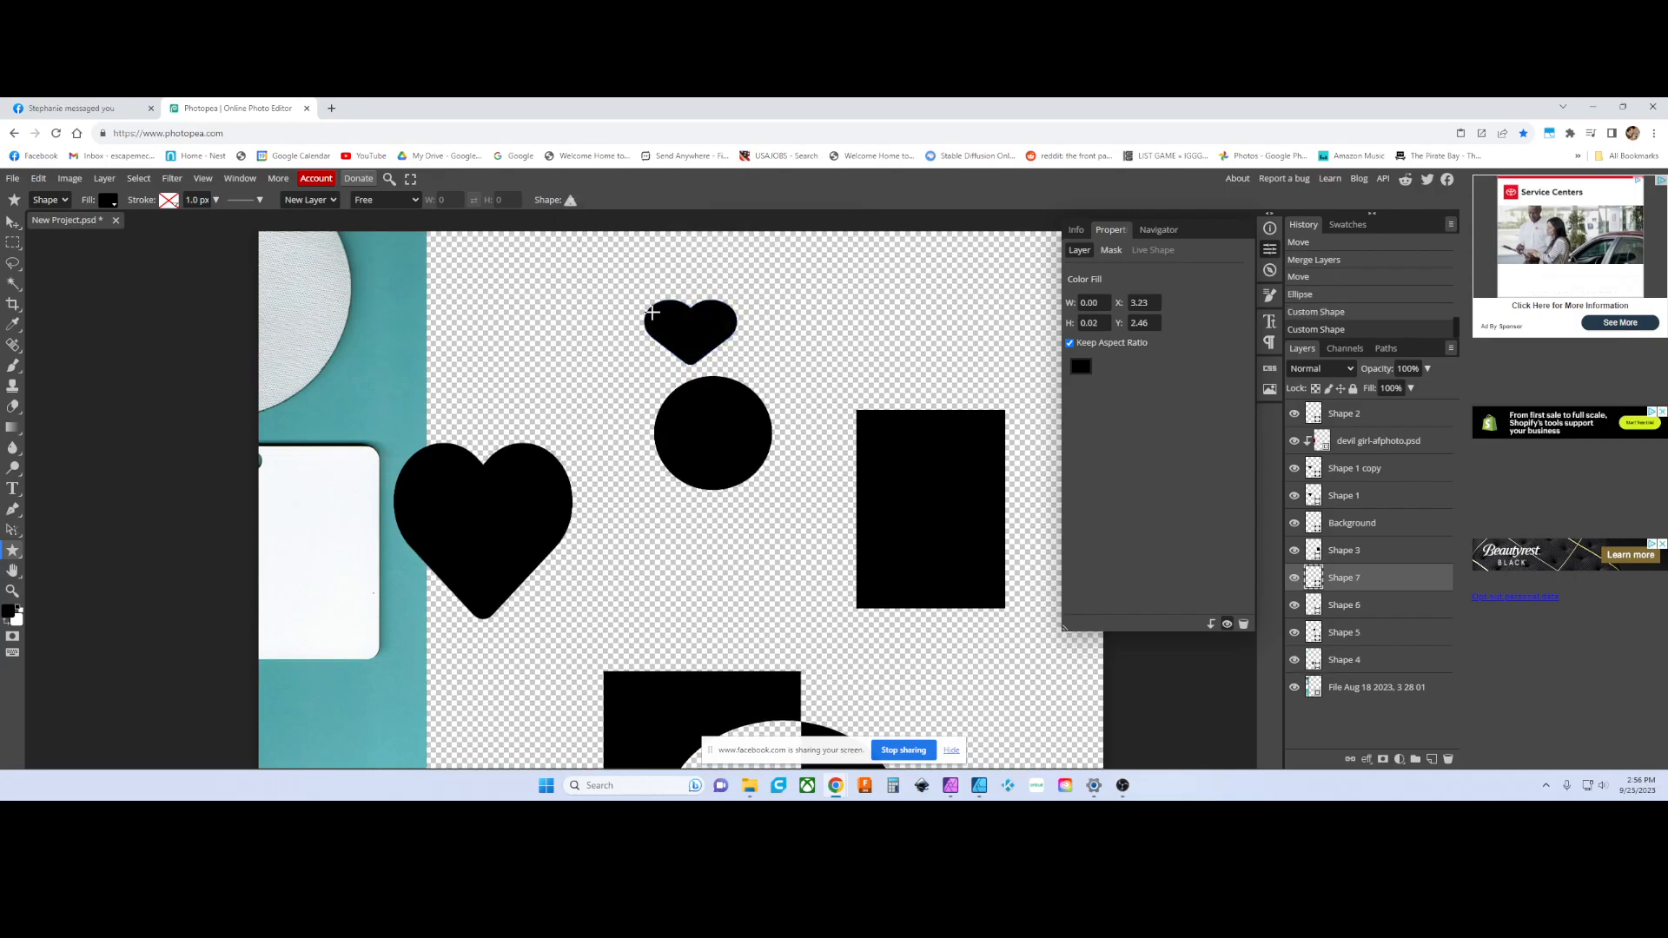
{"action": "left_click", "coordinate": [574, 315]}
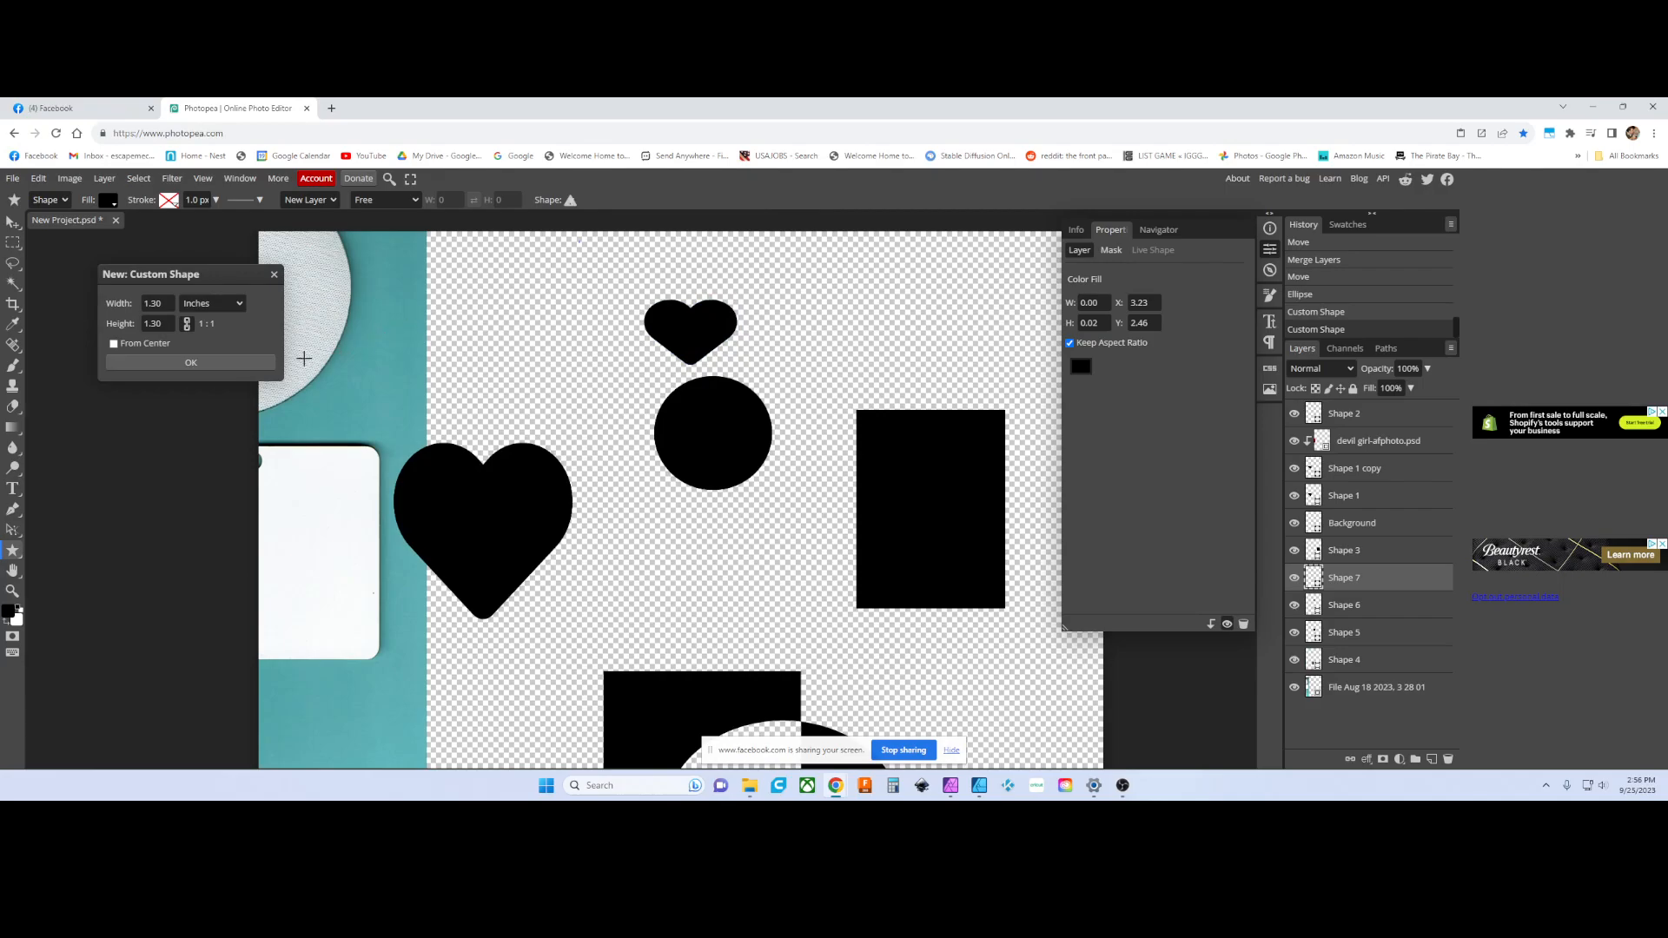
{"action": "left_click", "coordinate": [208, 361]}
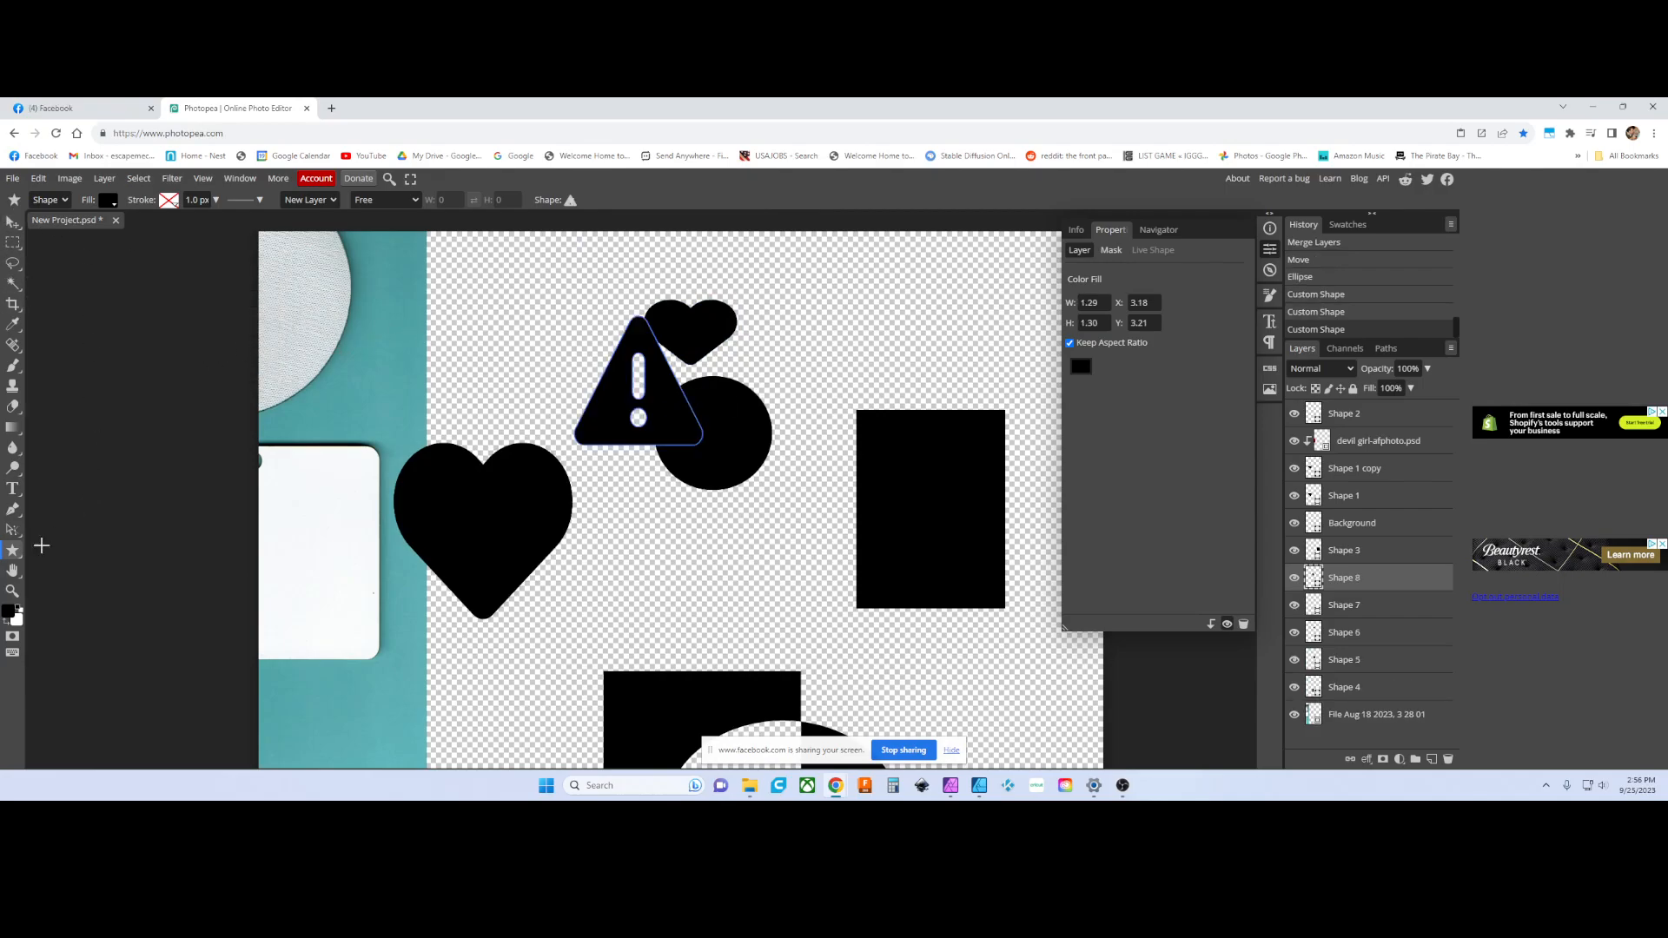
- Draw a three-point triangle about 0.98 by 1.01 inches over the warning triangle with the Pen tool
{"action": "left_click", "coordinate": [12, 509]}
{"action": "left_click", "coordinate": [623, 278]}
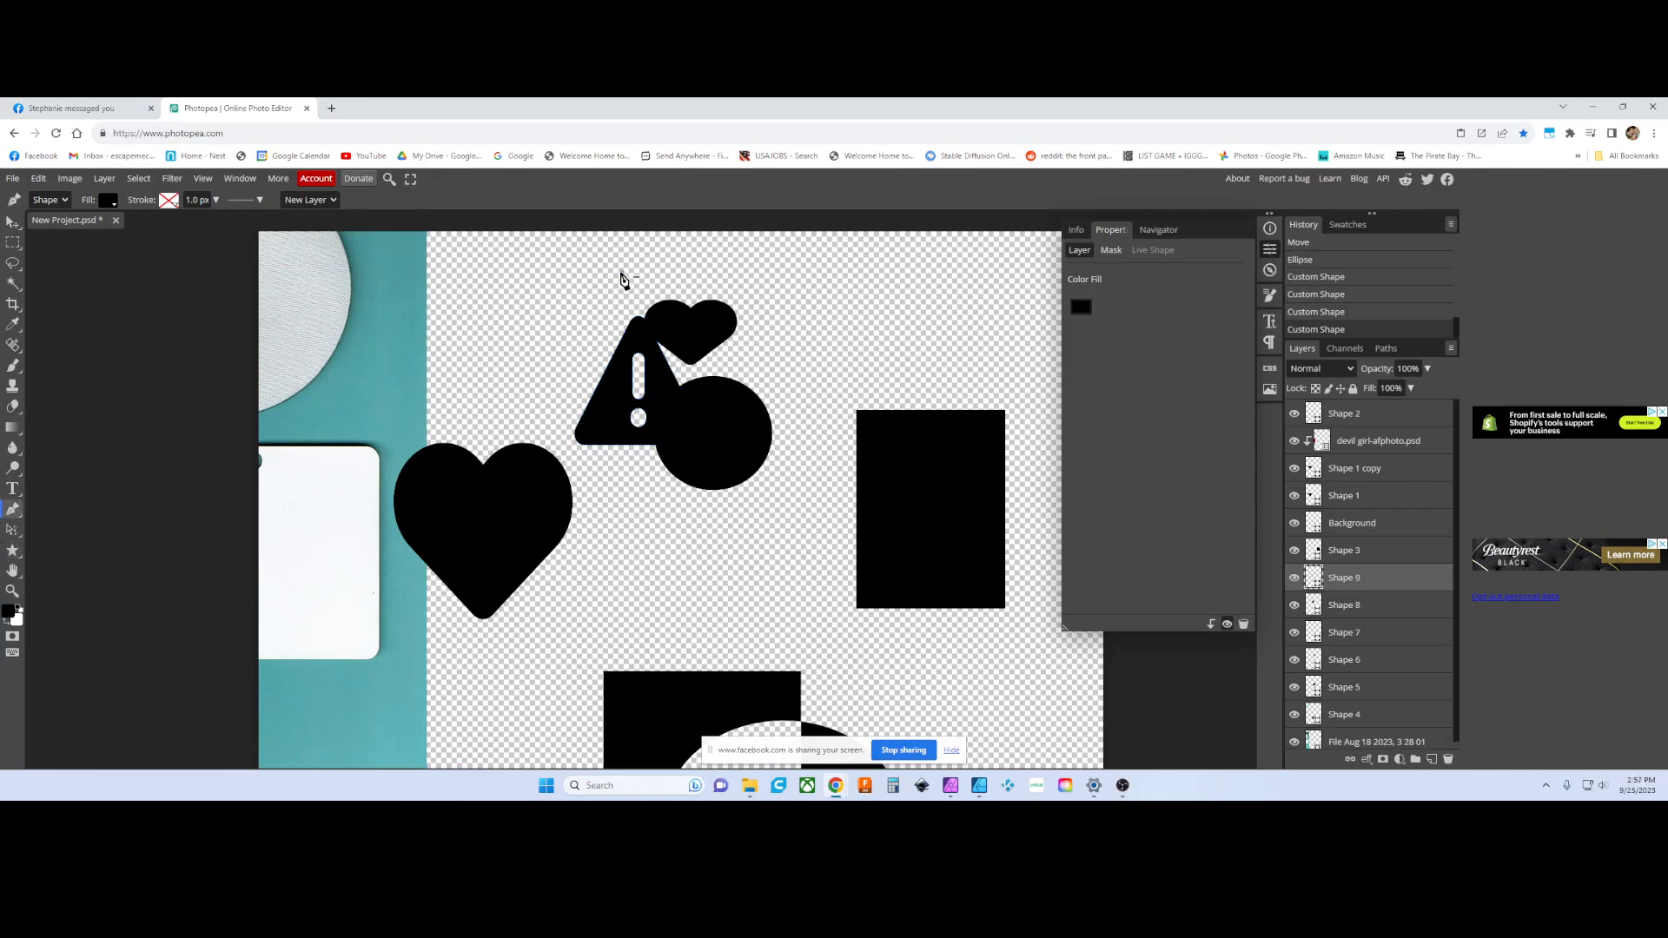
{"action": "left_click", "coordinate": [578, 366]}
{"action": "left_click", "coordinate": [677, 372]}
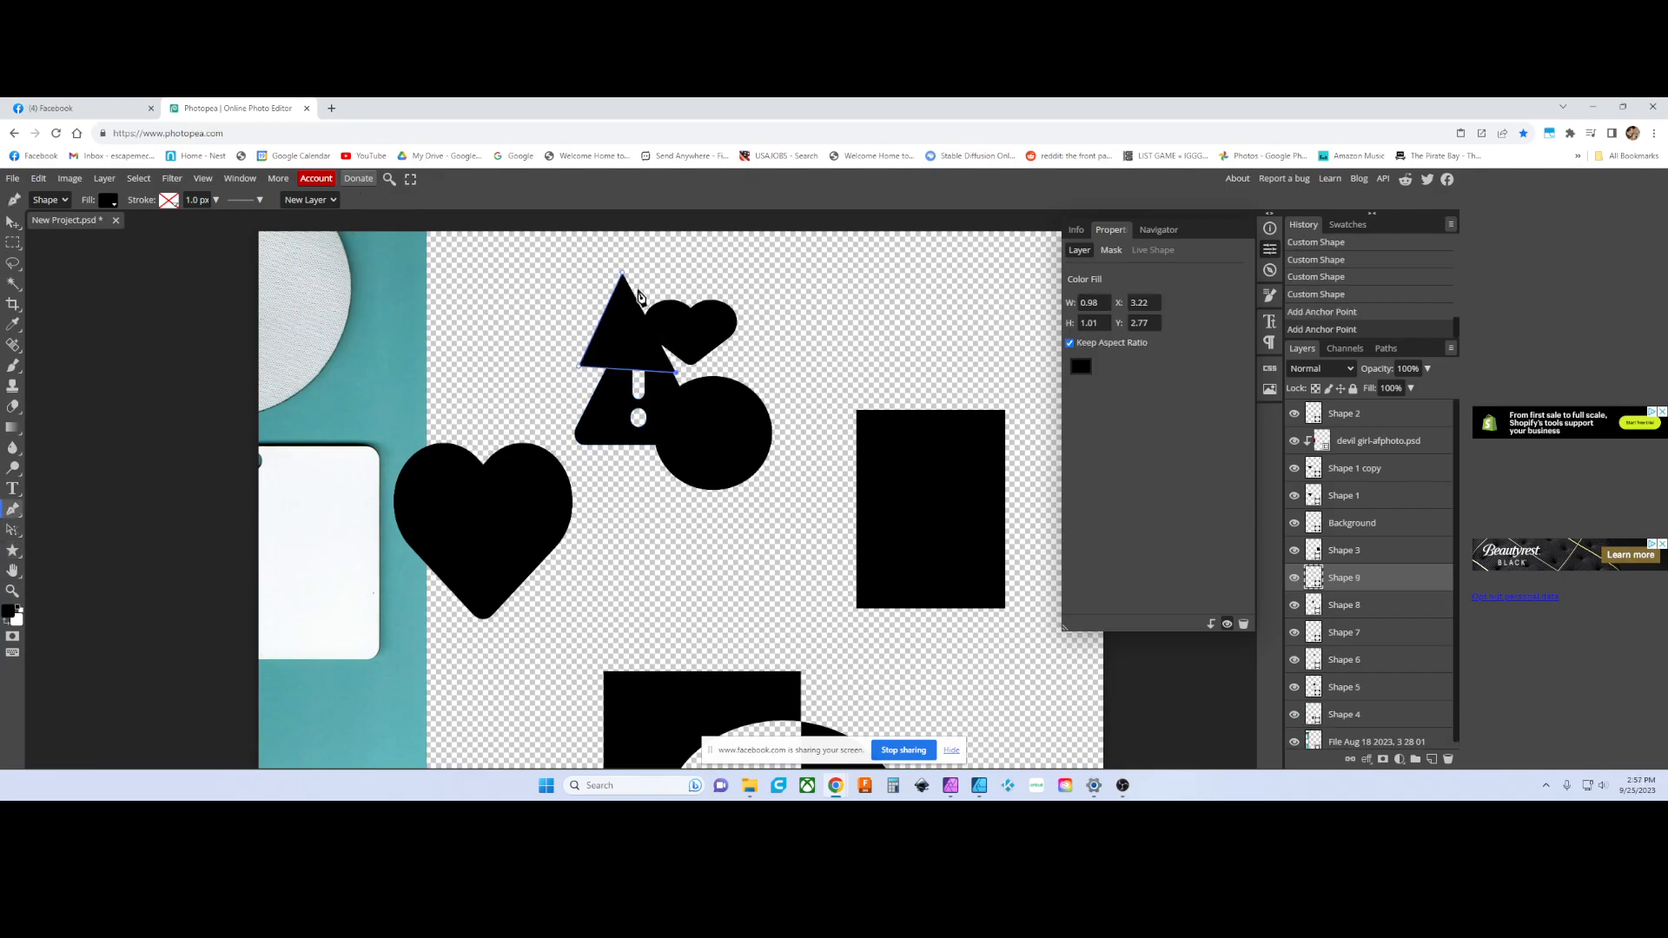
- Move the circle down into open space and place the pen-drawn triangle on top of it to form a teardrop
{"action": "key", "text": "v"}
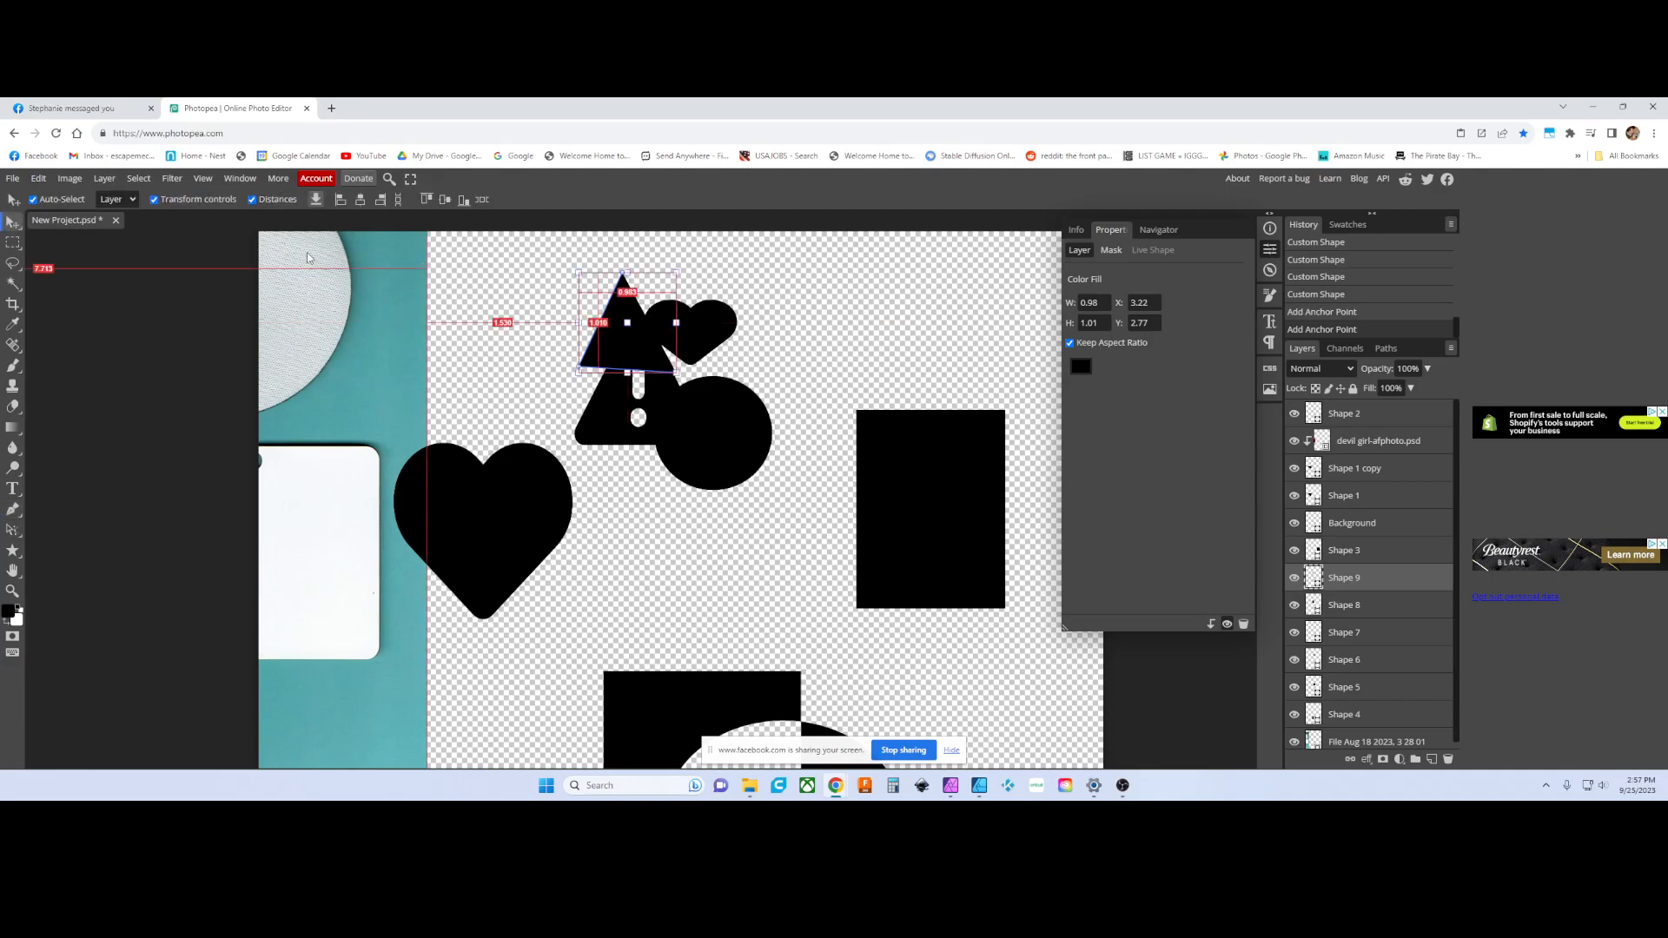
{"action": "left_click_drag", "start_coordinate": [732, 441], "coordinate": [770, 576]}
{"action": "mouse_move", "coordinate": [635, 327]}
{"action": "left_mouse_down"}
{"action": "mouse_move", "coordinate": [690, 335]}
{"action": "mouse_move", "coordinate": [770, 498]}
{"action": "left_mouse_up"}
{"action": "left_click", "coordinate": [772, 501]}
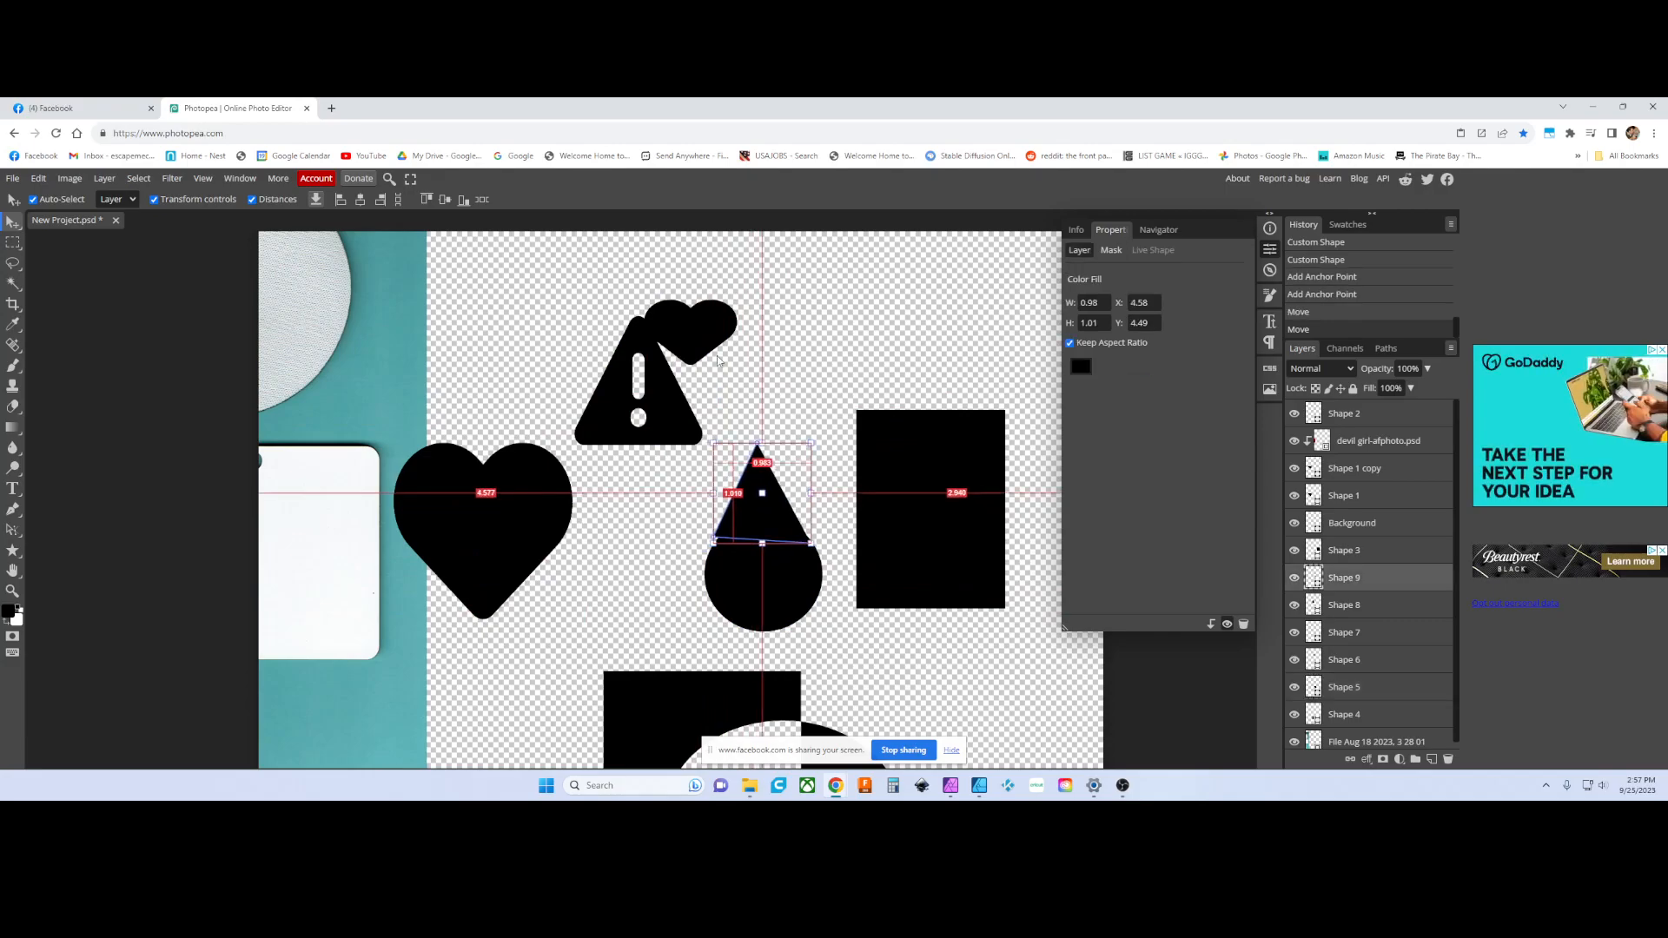
- Rotate the small heart 180° and shift it down slightly
{"action": "left_click", "coordinate": [704, 297]}
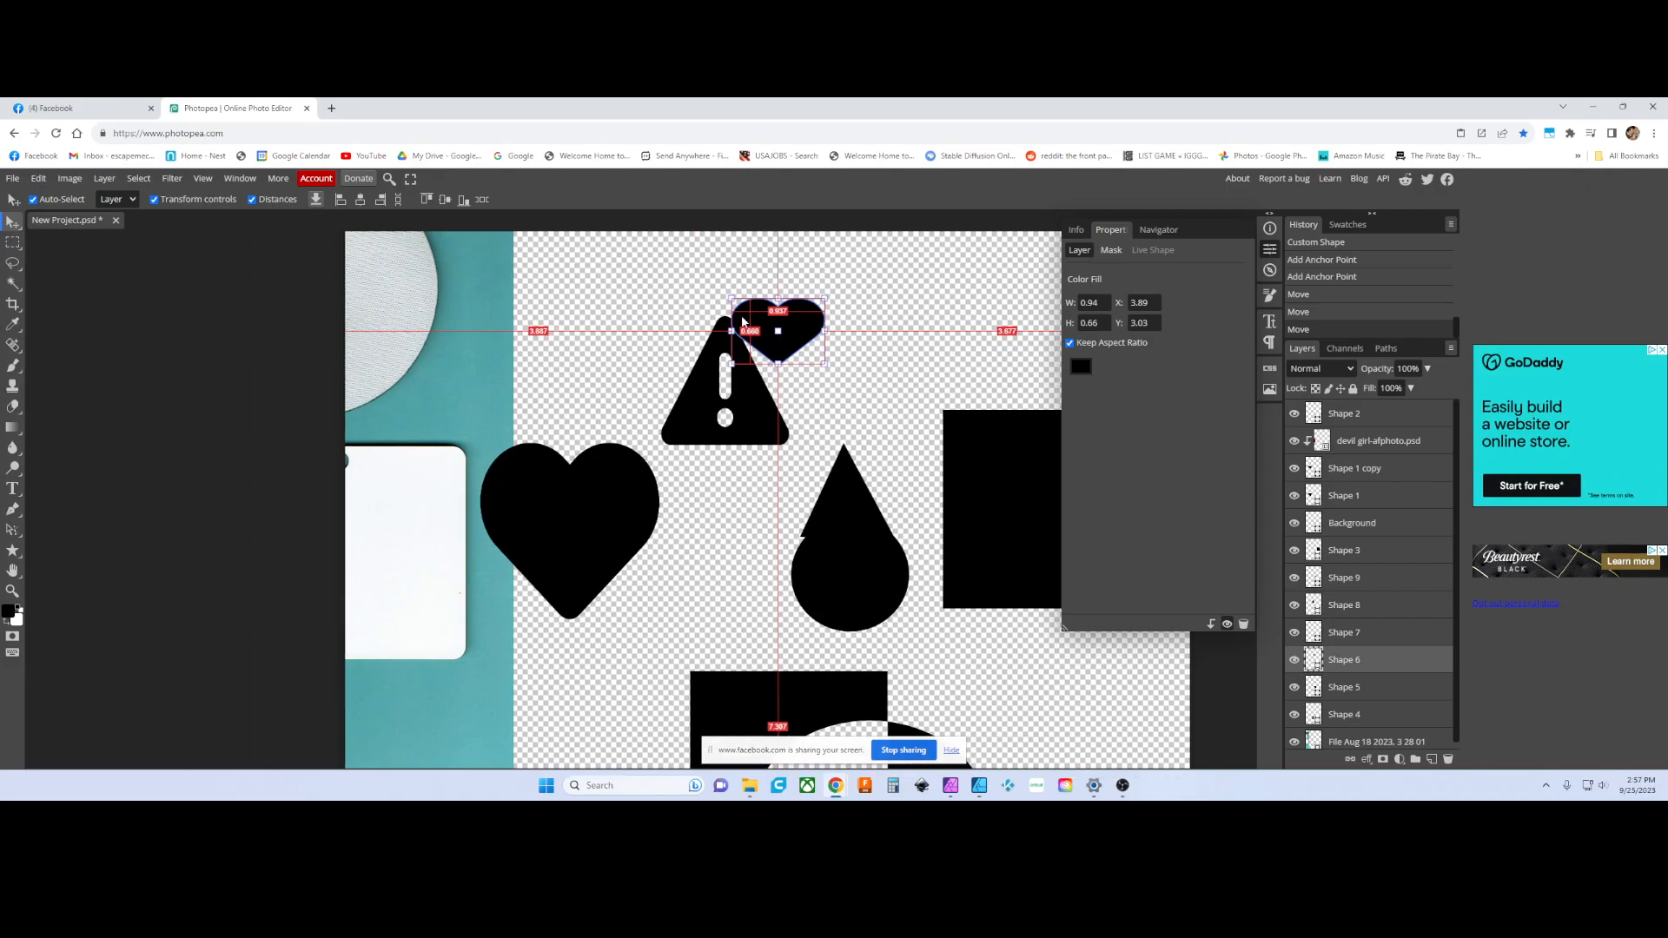
{"action": "scroll", "coordinate": [863, 337], "scroll_direction": "up", "scroll_amount": 3}
{"action": "scroll", "coordinate": [862, 338], "scroll_direction": "up", "scroll_amount": 3}
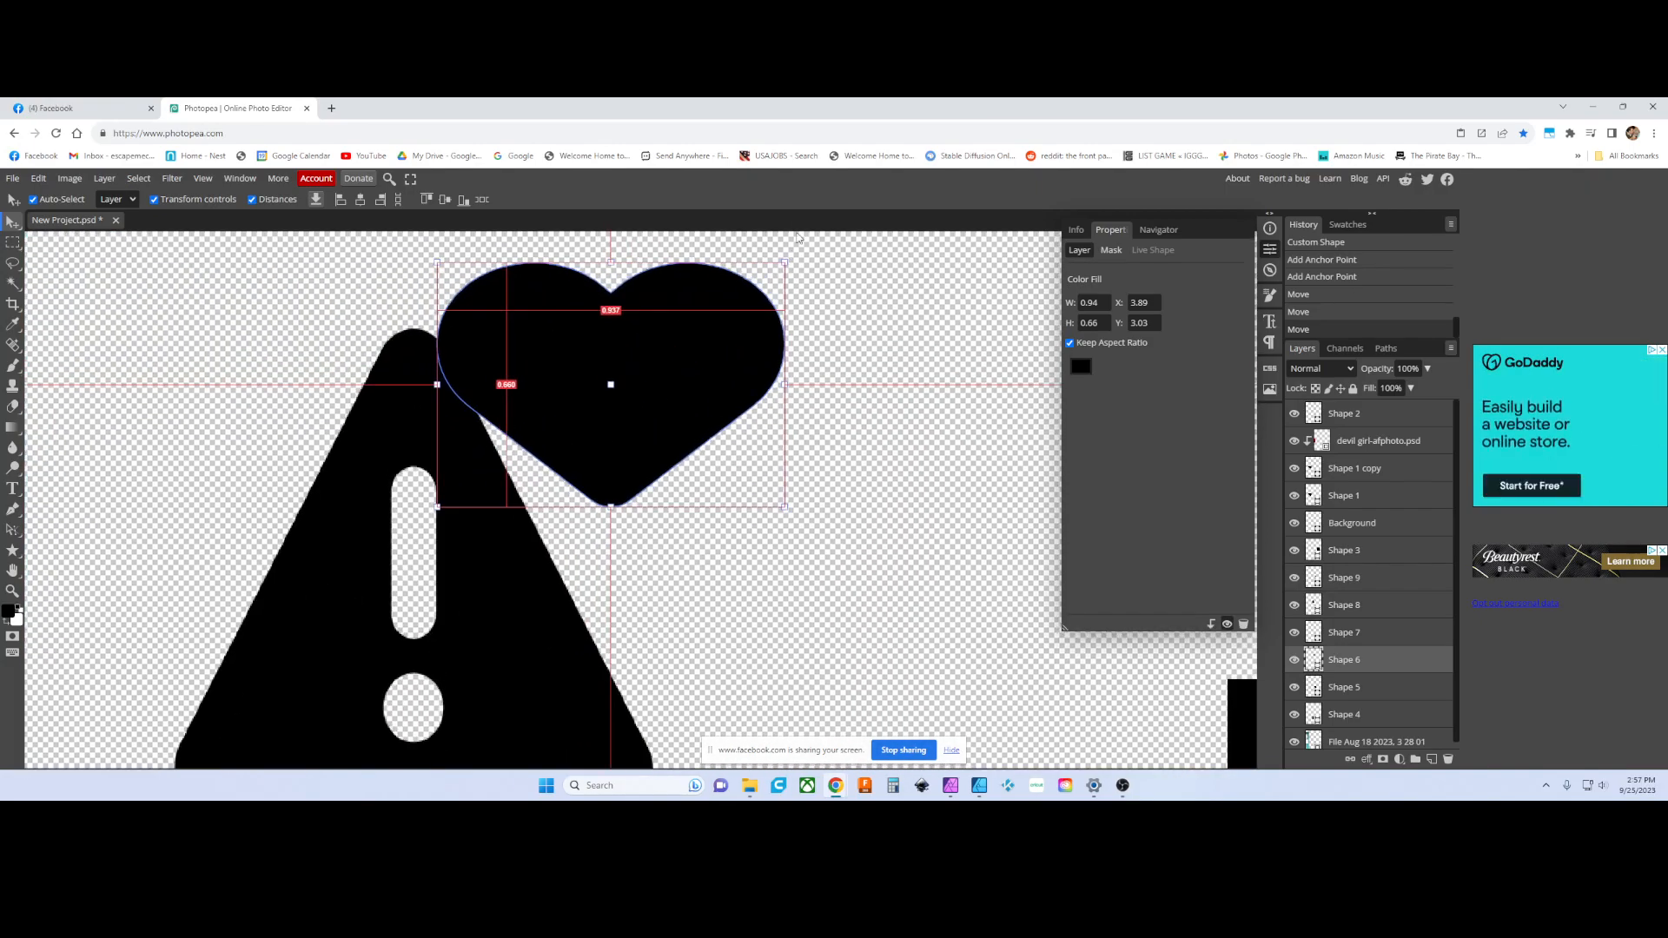
{"action": "left_click_drag", "start_coordinate": [797, 253], "coordinate": [478, 471]}
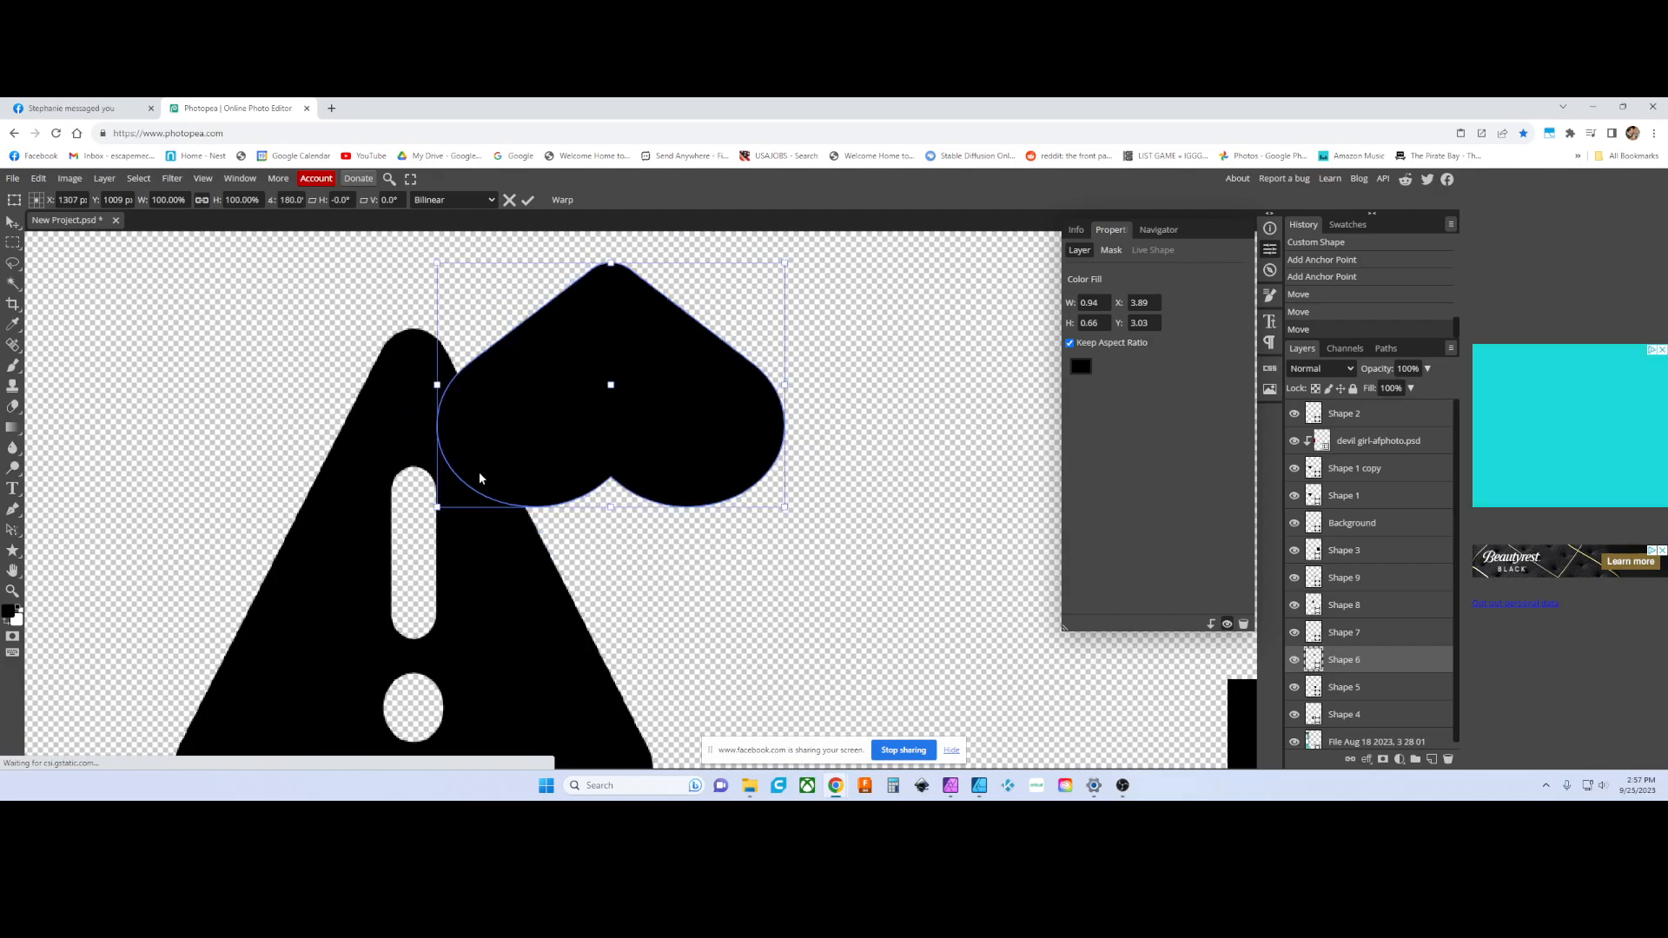
{"action": "left_click_drag", "start_coordinate": [607, 365], "coordinate": [603, 449]}
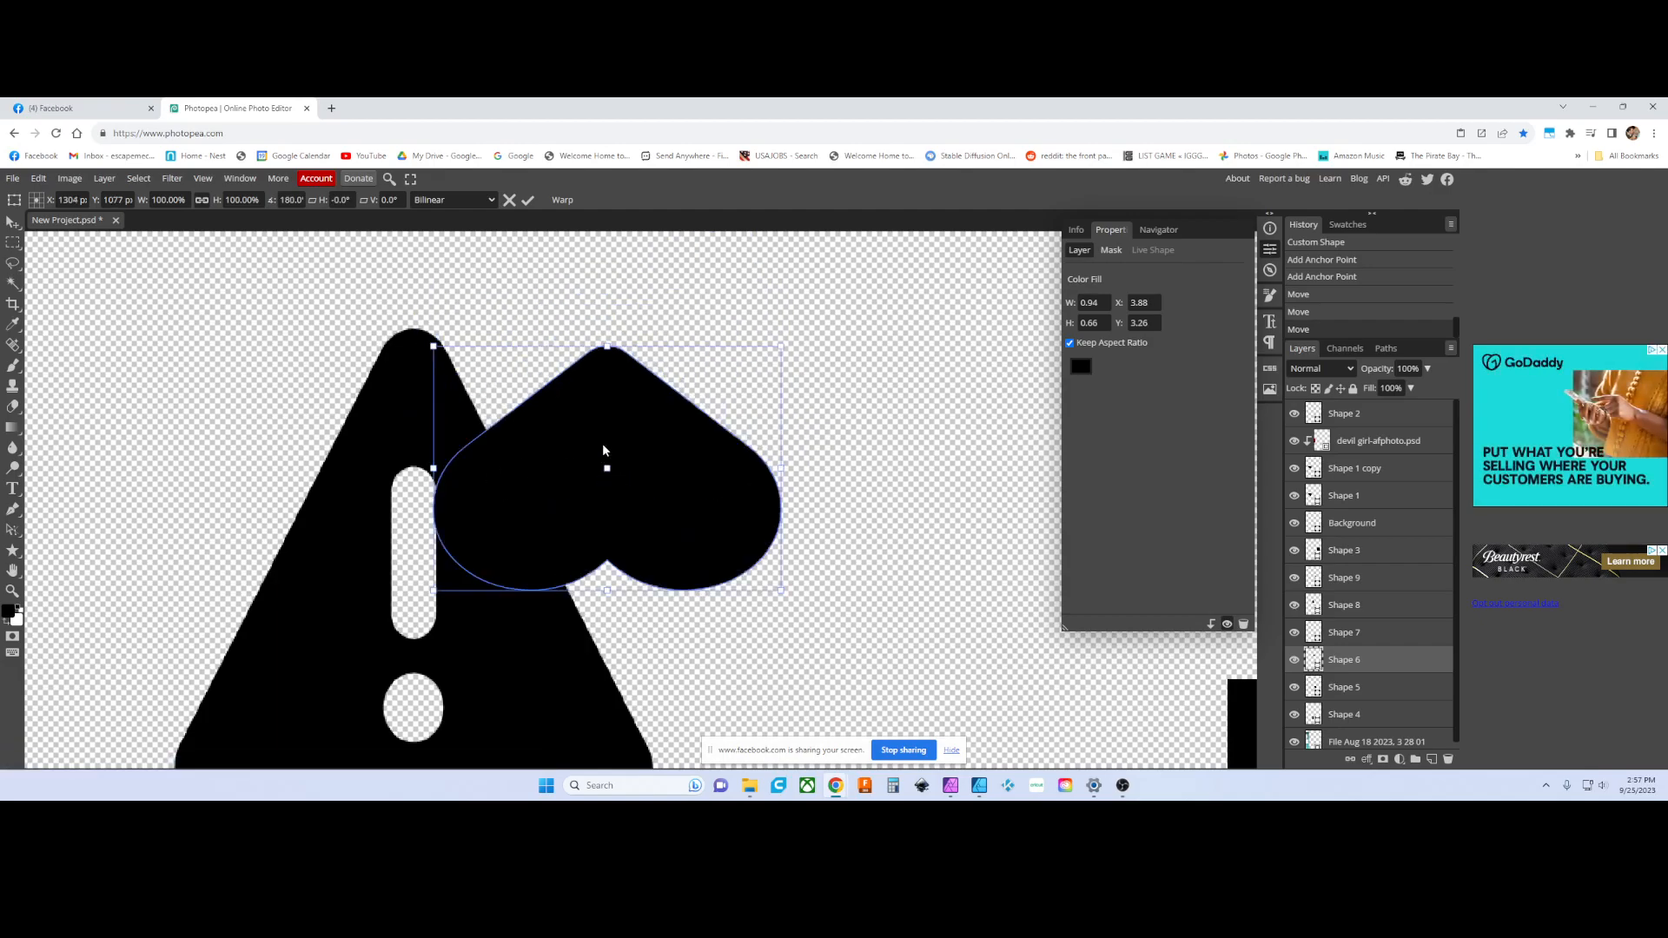
- Move the upside-down heart to just above the teardrop's tip and apply the transform
{"action": "scroll", "coordinate": [590, 447], "scroll_direction": "right", "scroll_amount": 3}
{"action": "scroll", "coordinate": [489, 467], "scroll_direction": "right", "scroll_amount": 2}
{"action": "scroll", "coordinate": [489, 467], "scroll_direction": "down", "scroll_amount": 4}
{"action": "left_click_drag", "start_coordinate": [398, 489], "coordinate": [694, 478]}
{"action": "left_click_drag", "start_coordinate": [806, 734], "coordinate": [634, 488]}
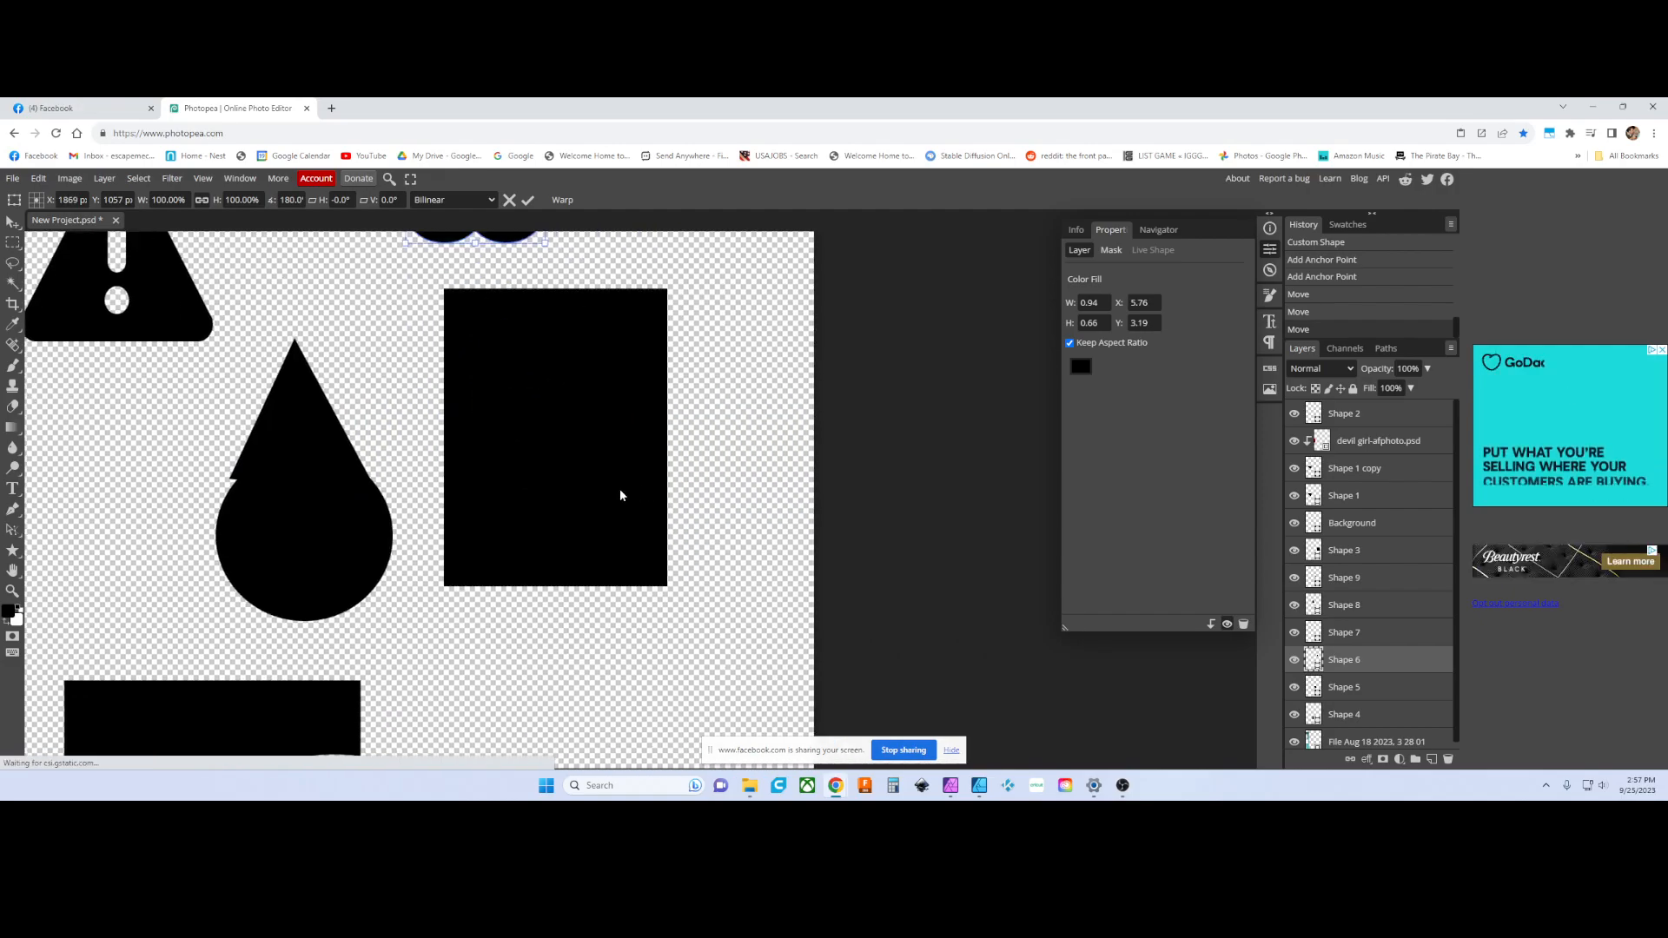
{"action": "left_click_drag", "start_coordinate": [169, 408], "coordinate": [393, 405]}
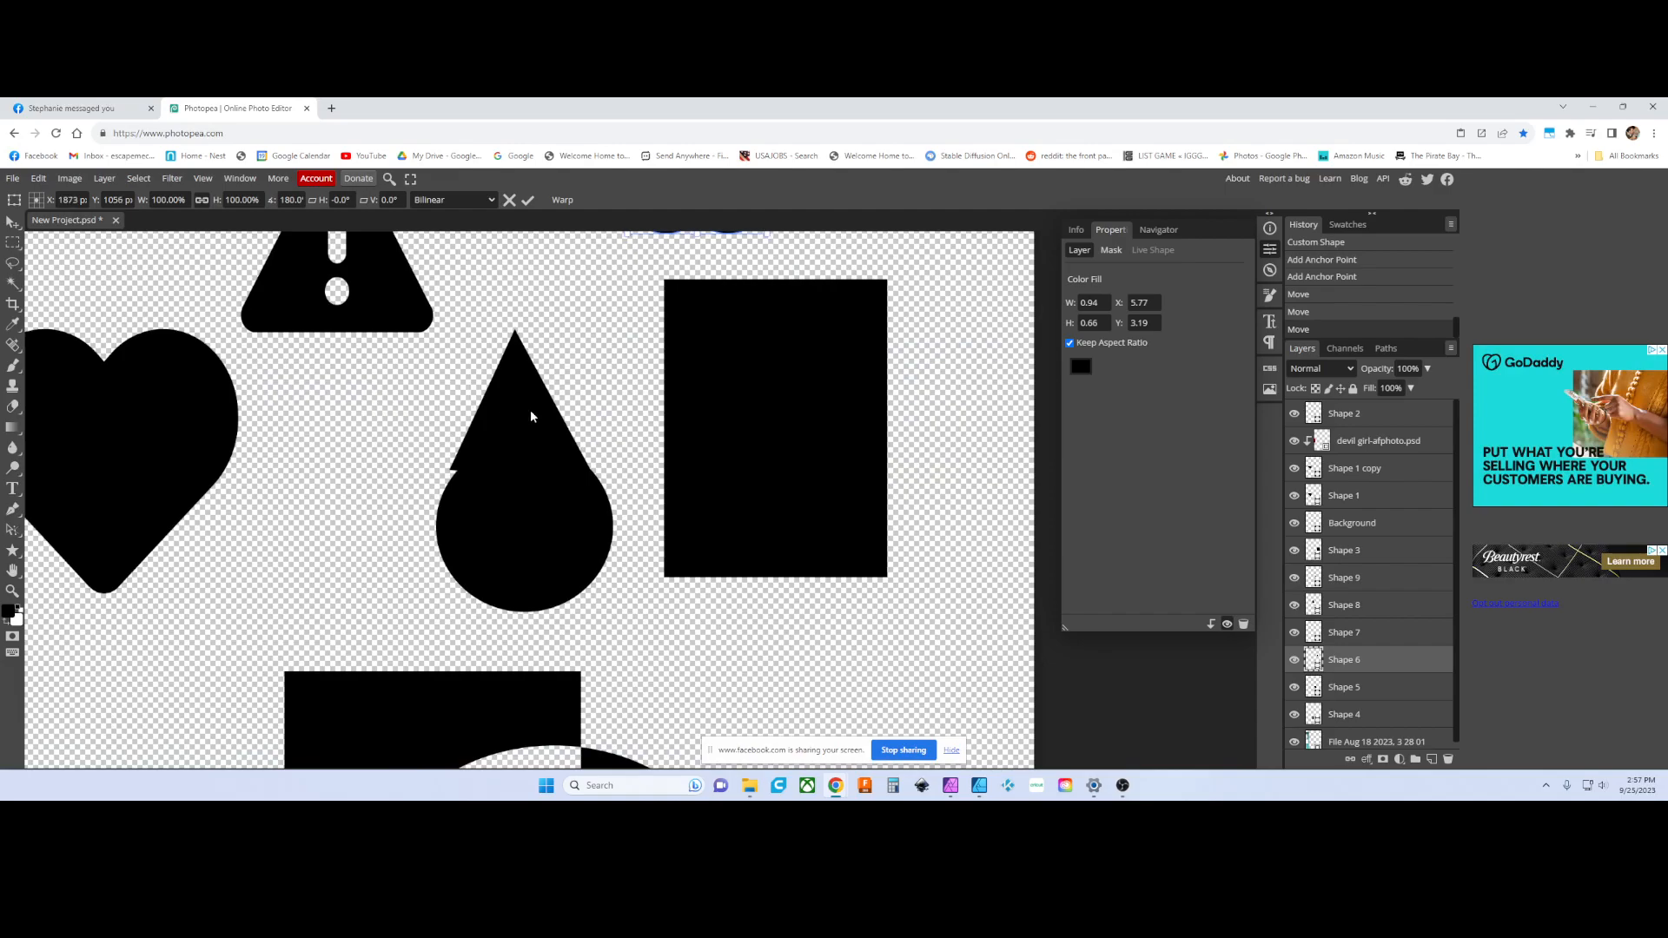
{"action": "scroll", "coordinate": [491, 445], "scroll_direction": "down", "scroll_amount": 3}
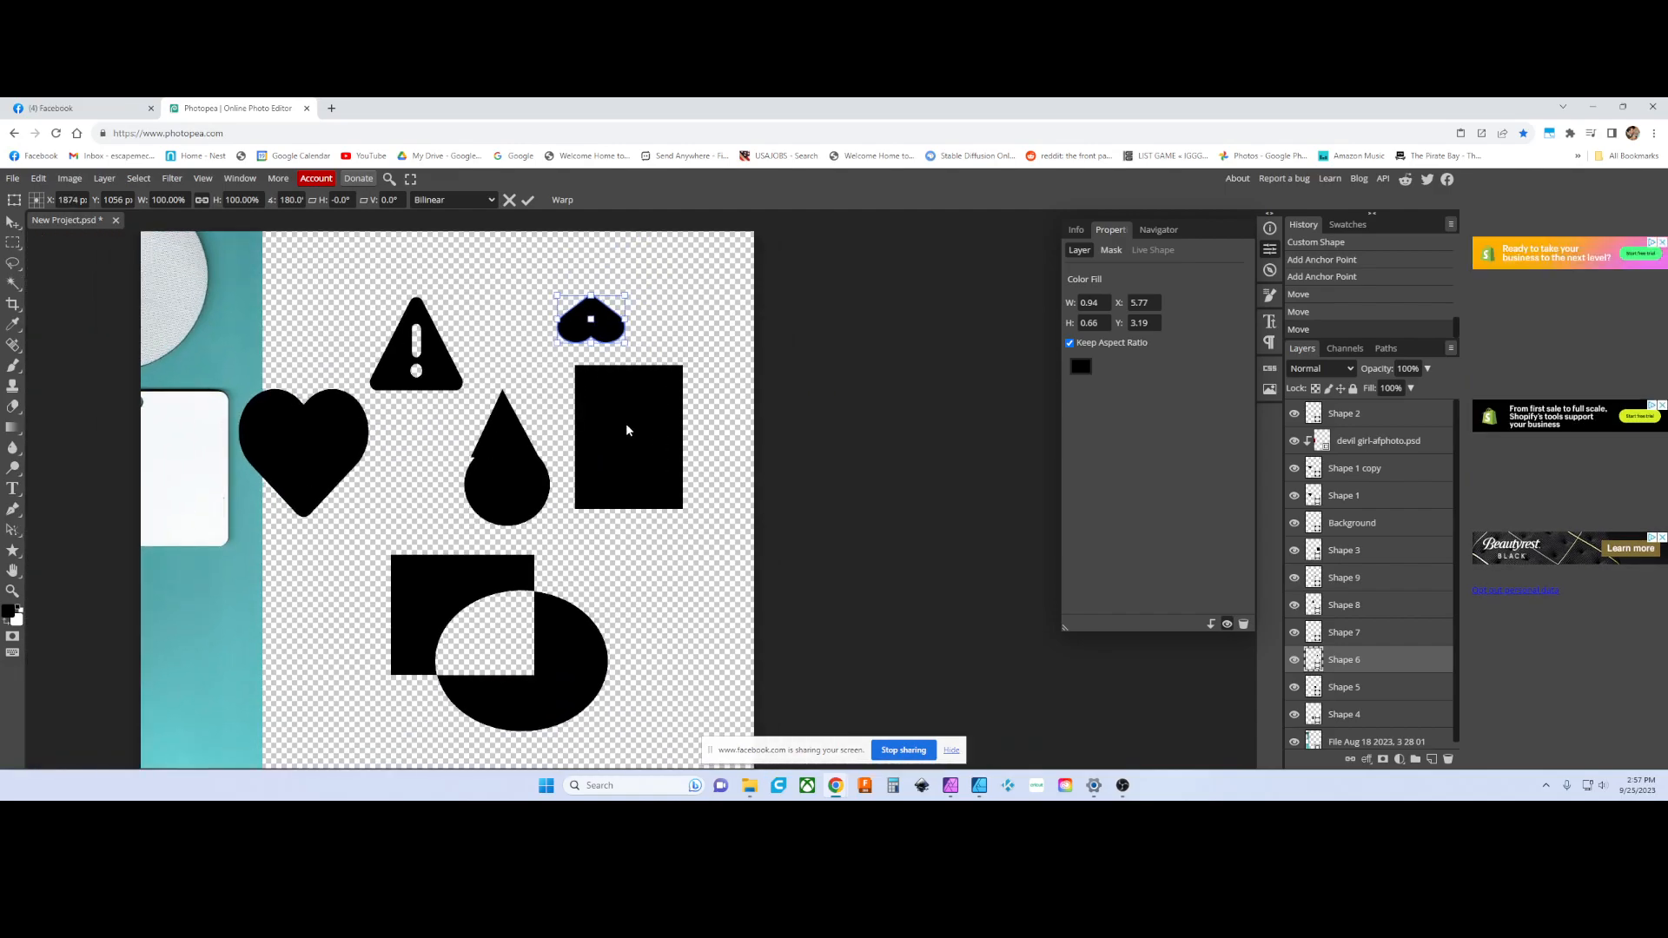
{"action": "left_click_drag", "start_coordinate": [499, 444], "coordinate": [452, 485]}
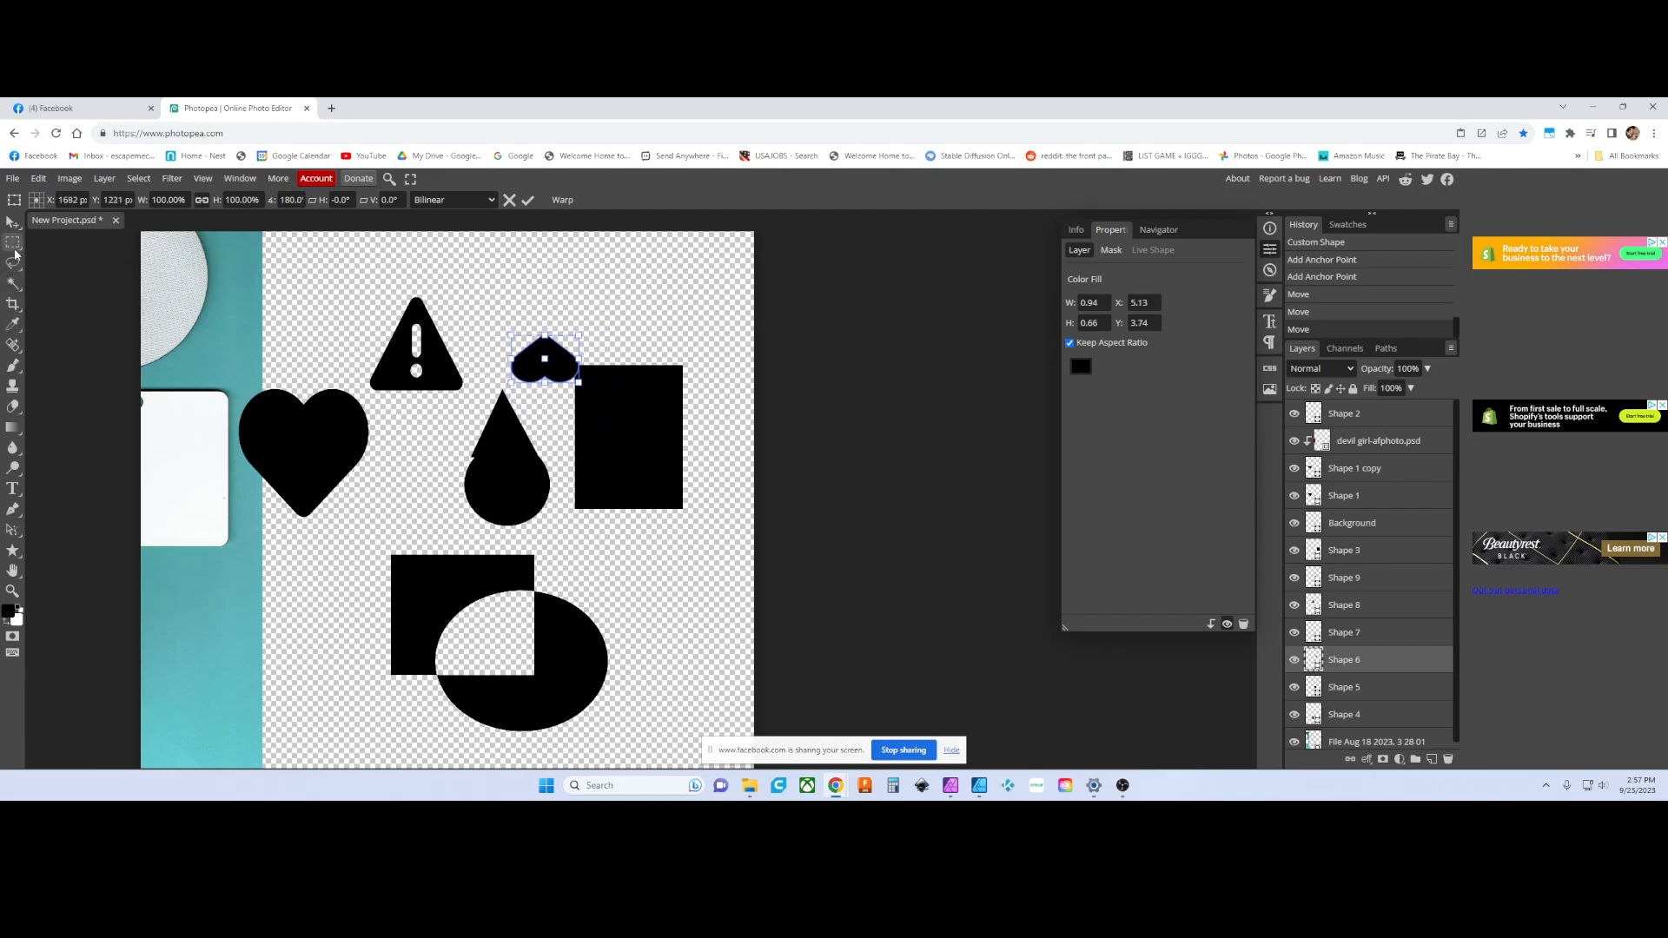
{"action": "right_click", "coordinate": [13, 511]}
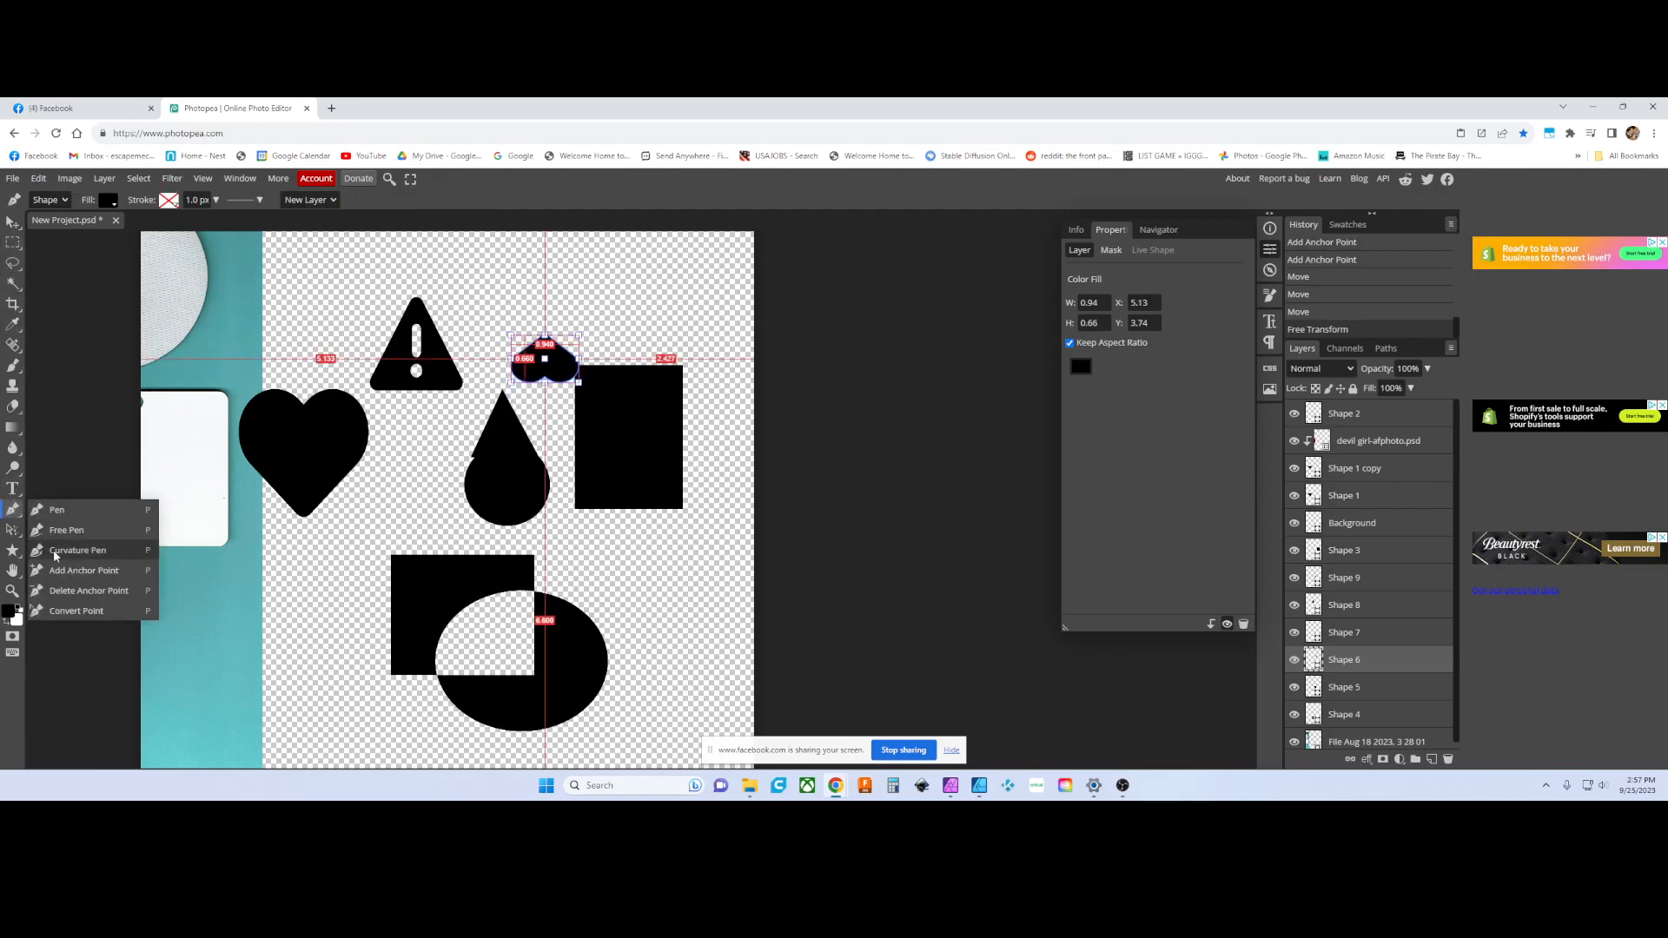
{"action": "left_click", "coordinate": [60, 613]}
{"action": "left_click", "coordinate": [104, 179]}
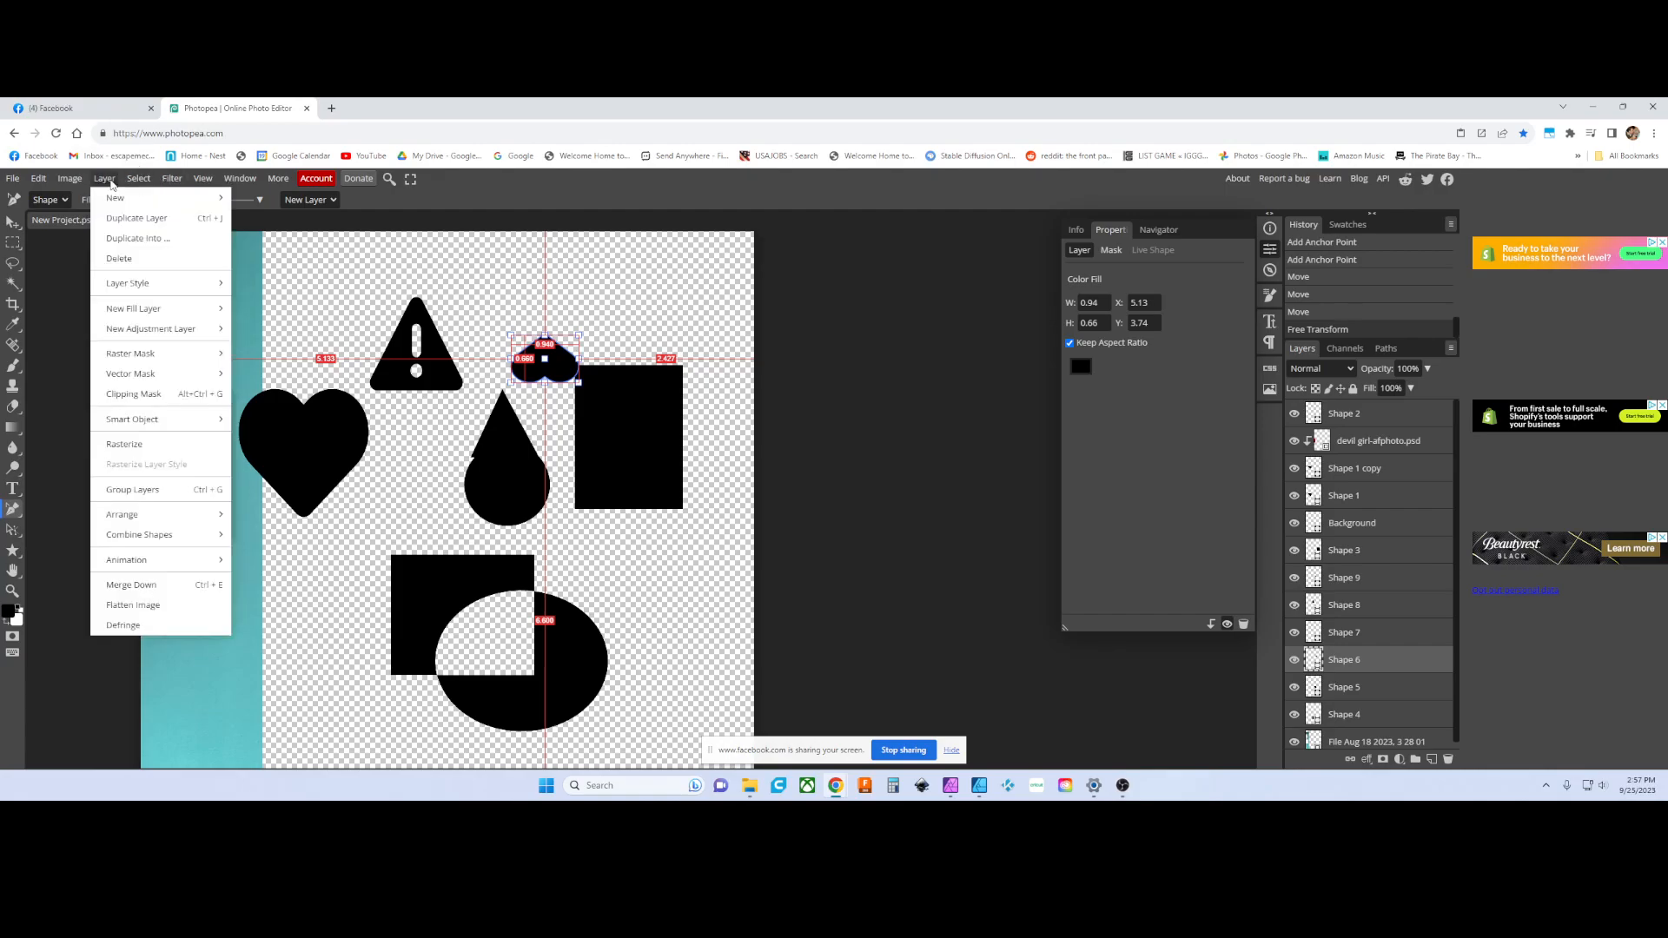
{"action": "mouse_move", "coordinate": [133, 354]}
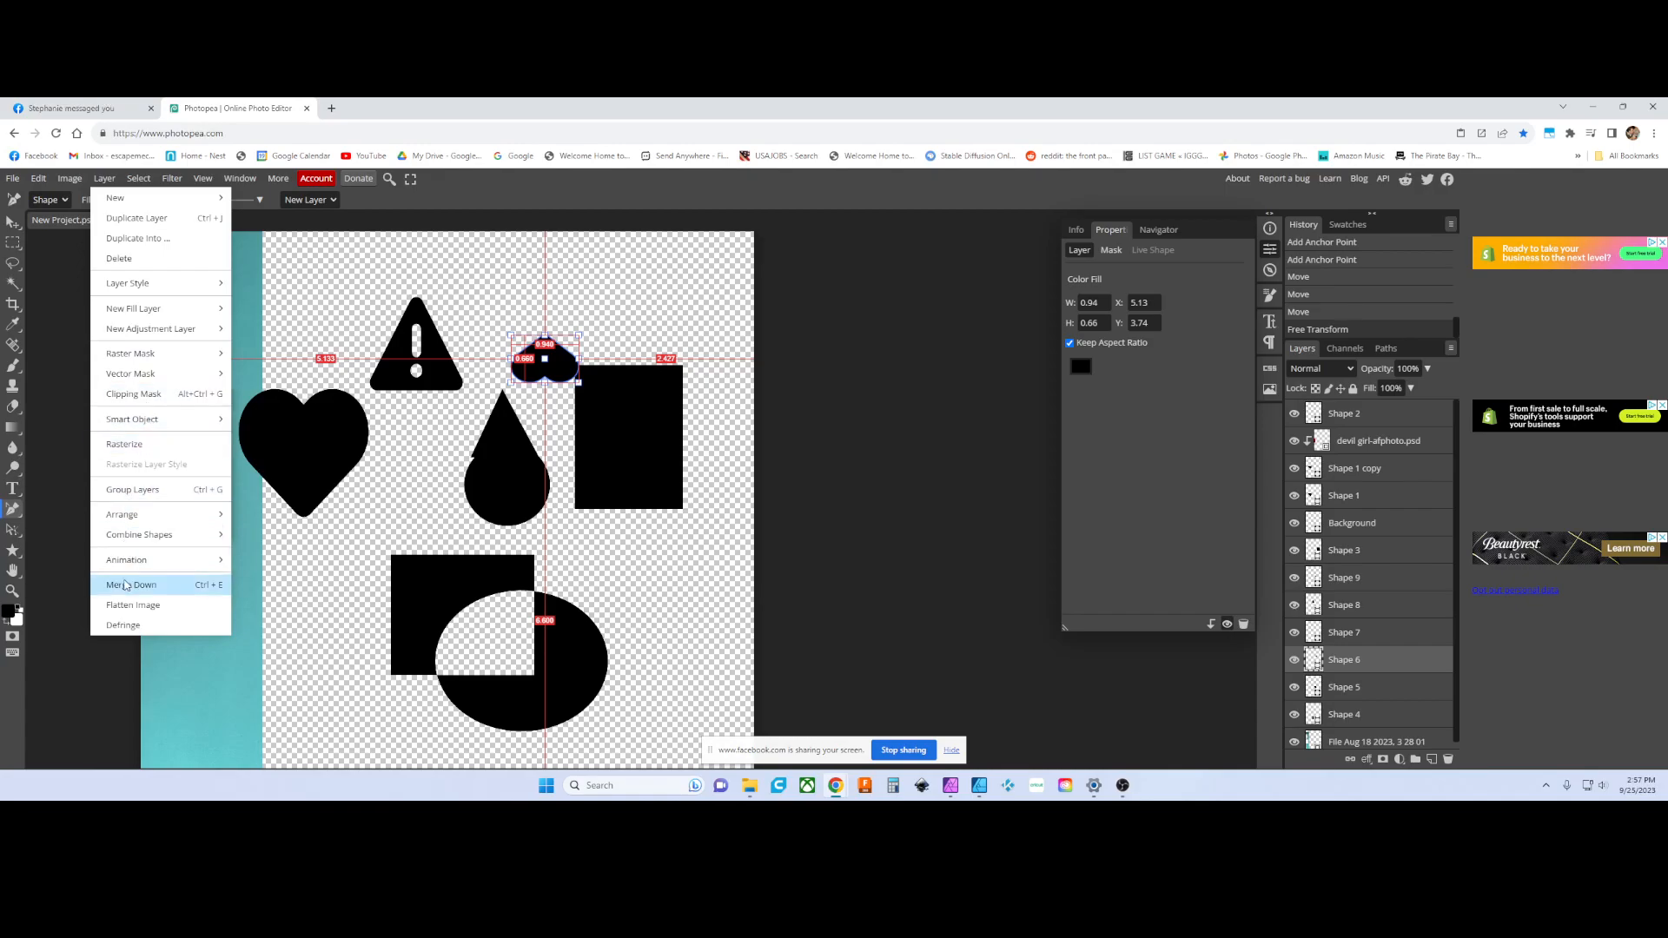
- Switch to Affinity Designer, draw a narrow upright teardrop on the artboard with the Tear tool, and fill it with dark red AD0000
{"action": "left_click", "coordinate": [975, 788]}
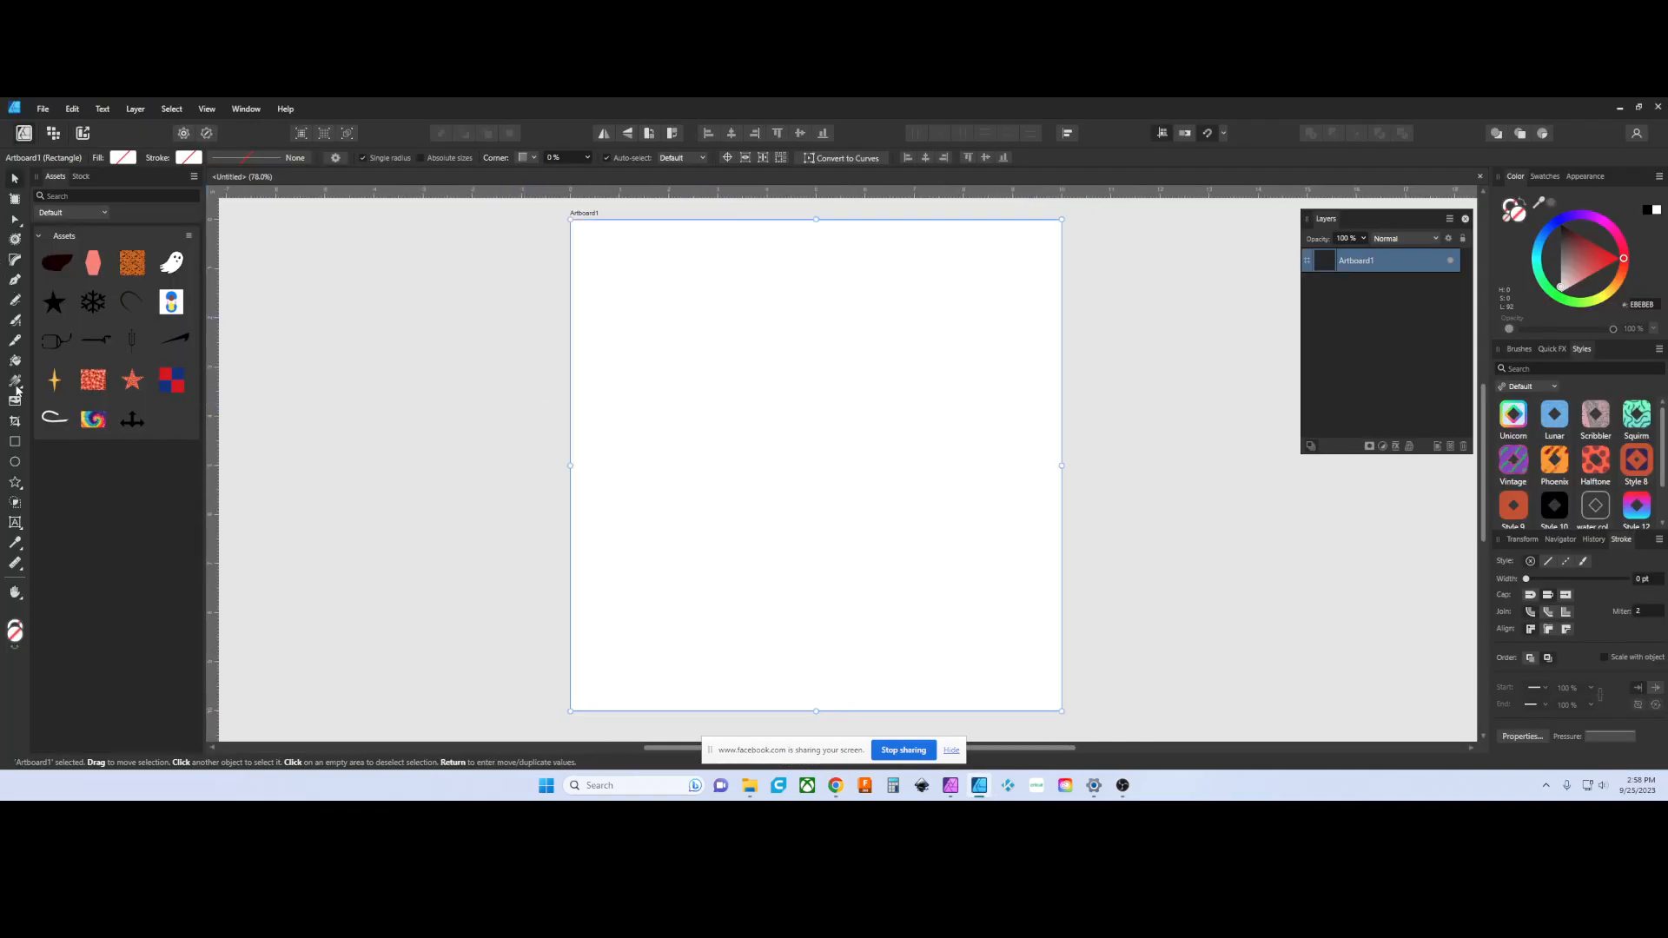
{"action": "left_click", "coordinate": [14, 463]}
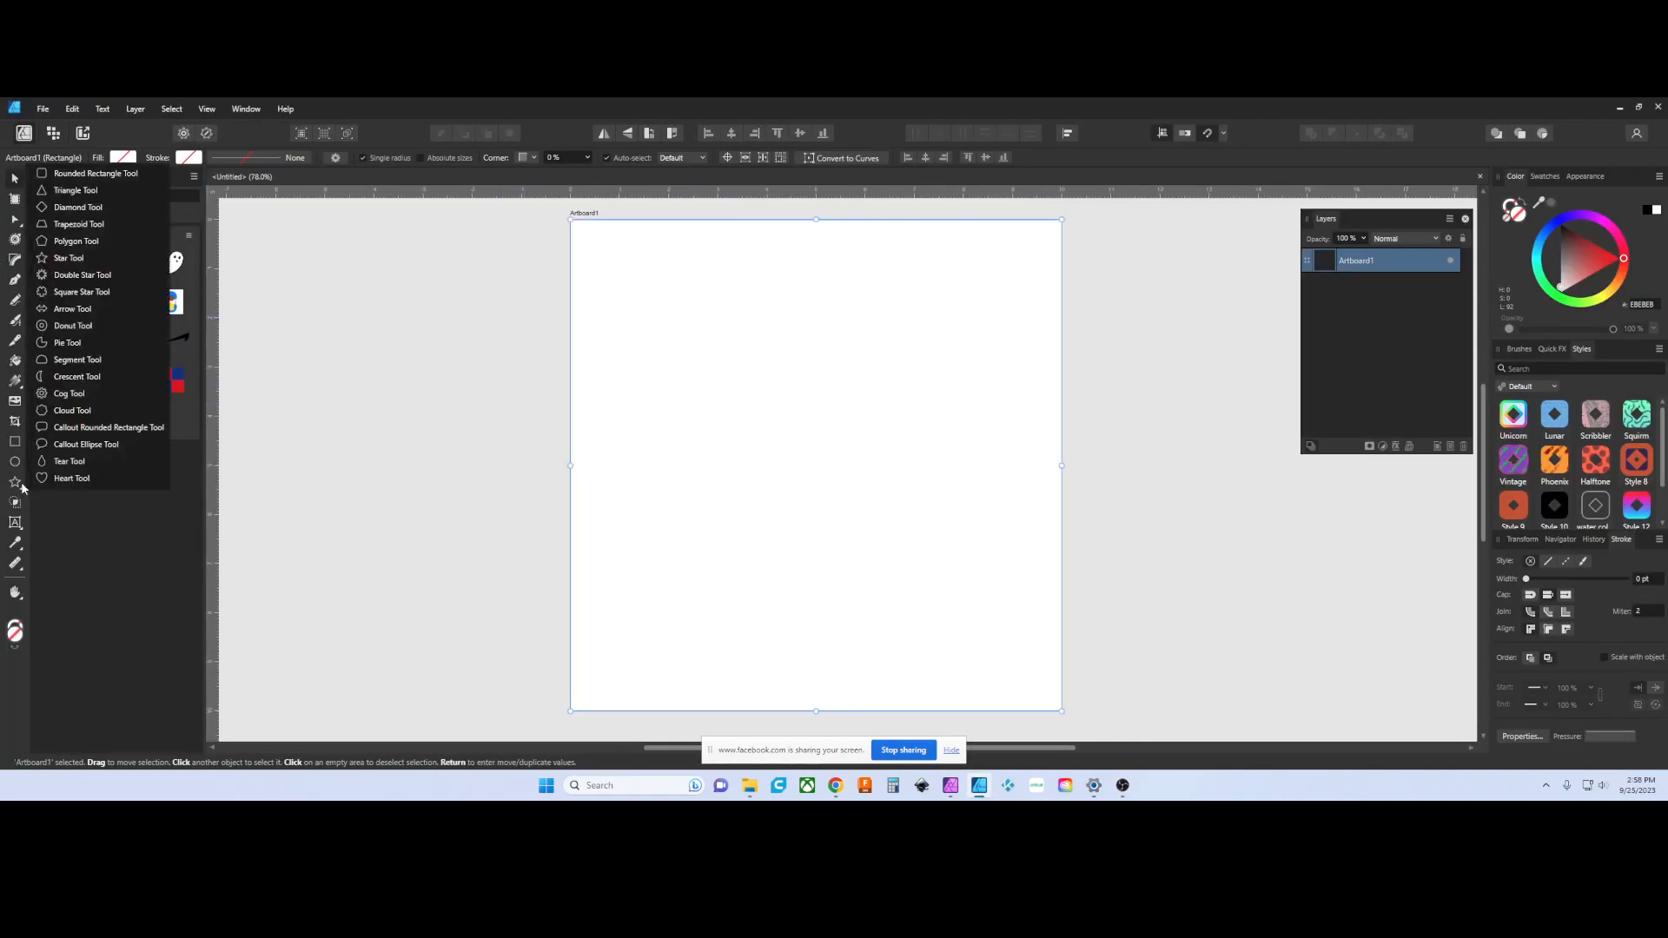
{"action": "left_click", "coordinate": [67, 460]}
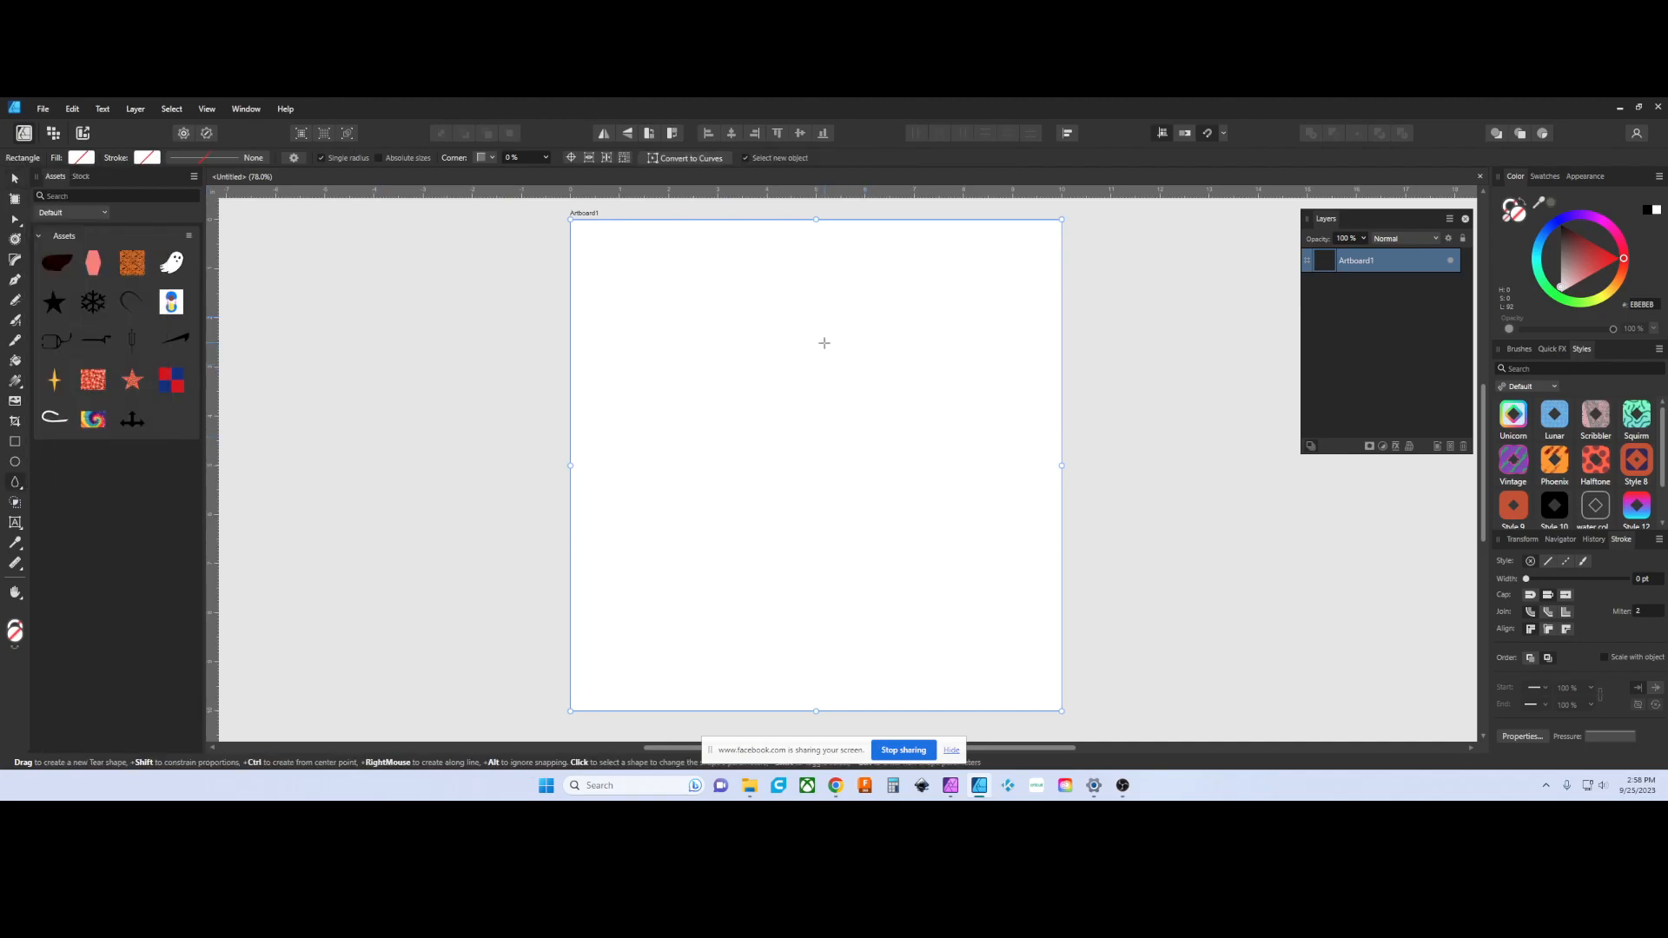
{"action": "left_click_drag", "start_coordinate": [823, 342], "coordinate": [873, 475]}
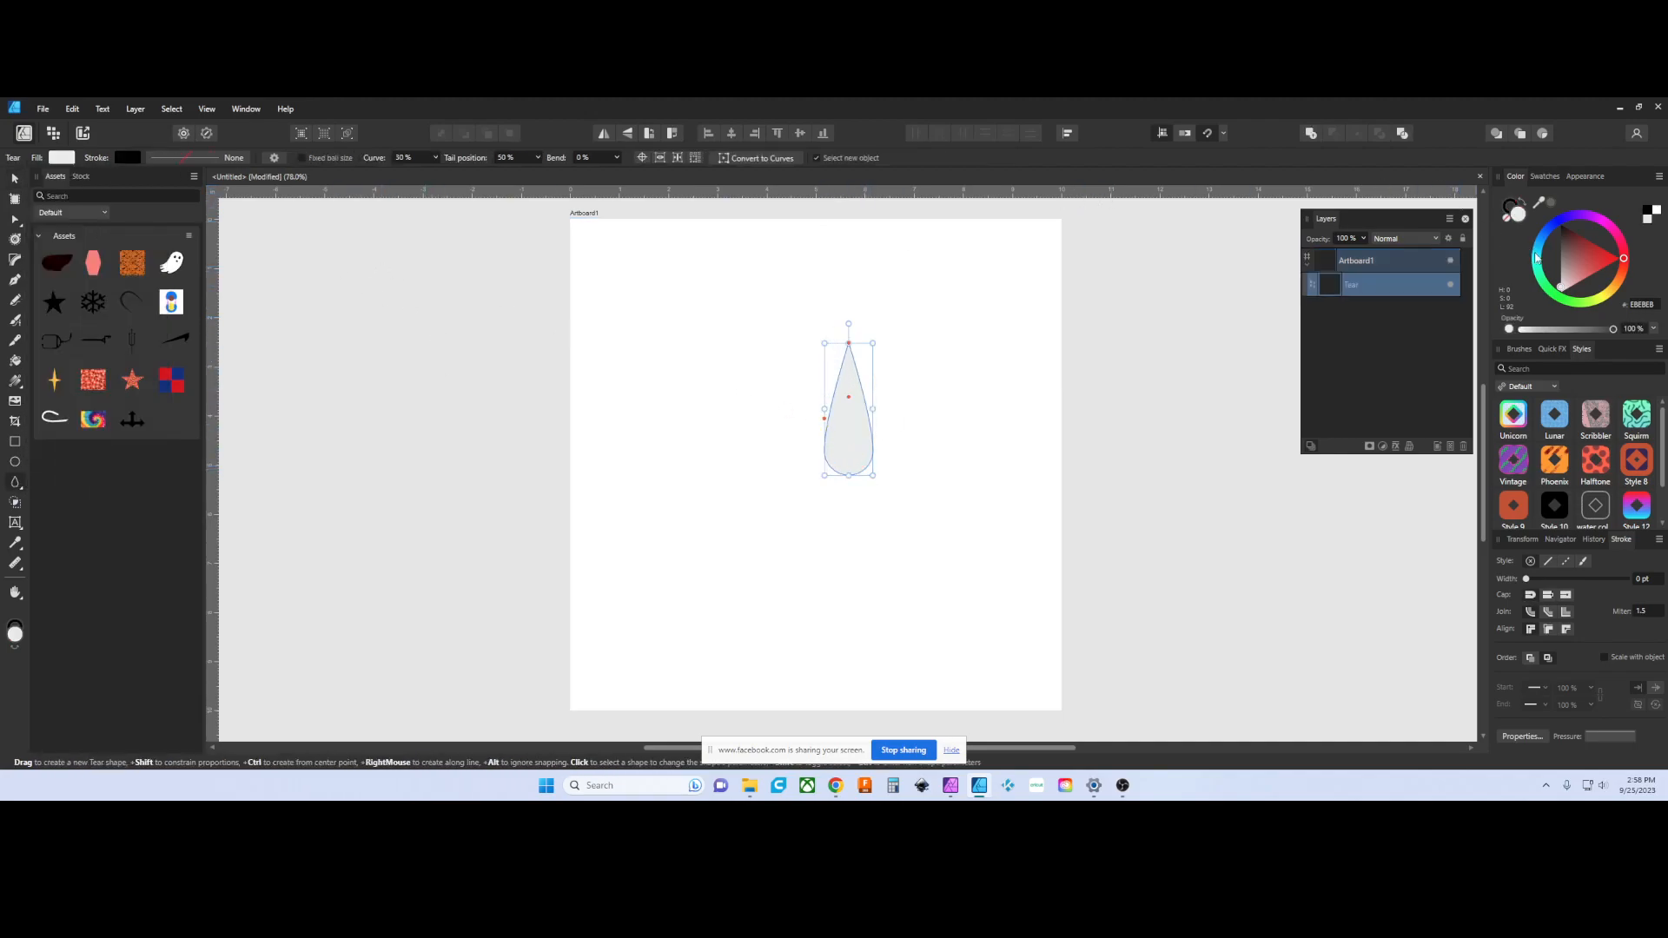
{"action": "left_click_drag", "start_coordinate": [1575, 255], "coordinate": [1600, 247]}
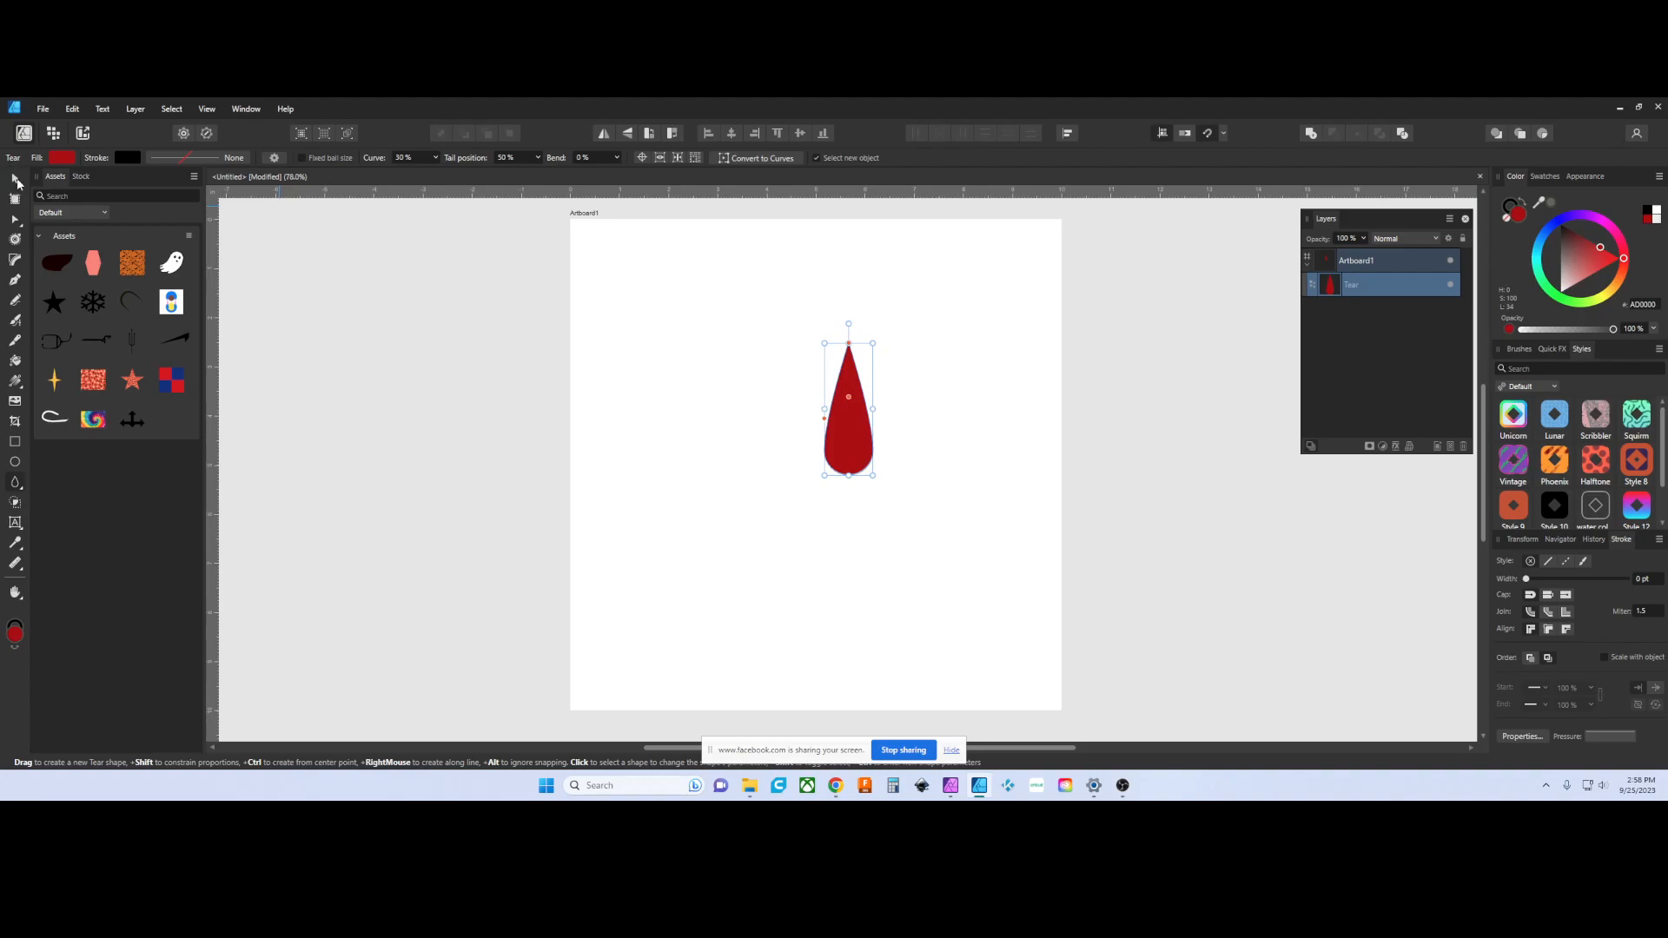
- Move the teardrop to the left on the artboard and resize it into a shorter, plumper drop
{"action": "left_click", "coordinate": [16, 182]}
{"action": "left_click_drag", "start_coordinate": [860, 451], "coordinate": [773, 474]}
{"action": "left_click_drag", "start_coordinate": [736, 367], "coordinate": [726, 417]}
{"action": "scroll", "coordinate": [901, 463], "scroll_direction": "up", "scroll_amount": 2}
{"action": "scroll", "coordinate": [901, 462], "scroll_direction": "up", "scroll_amount": 1}
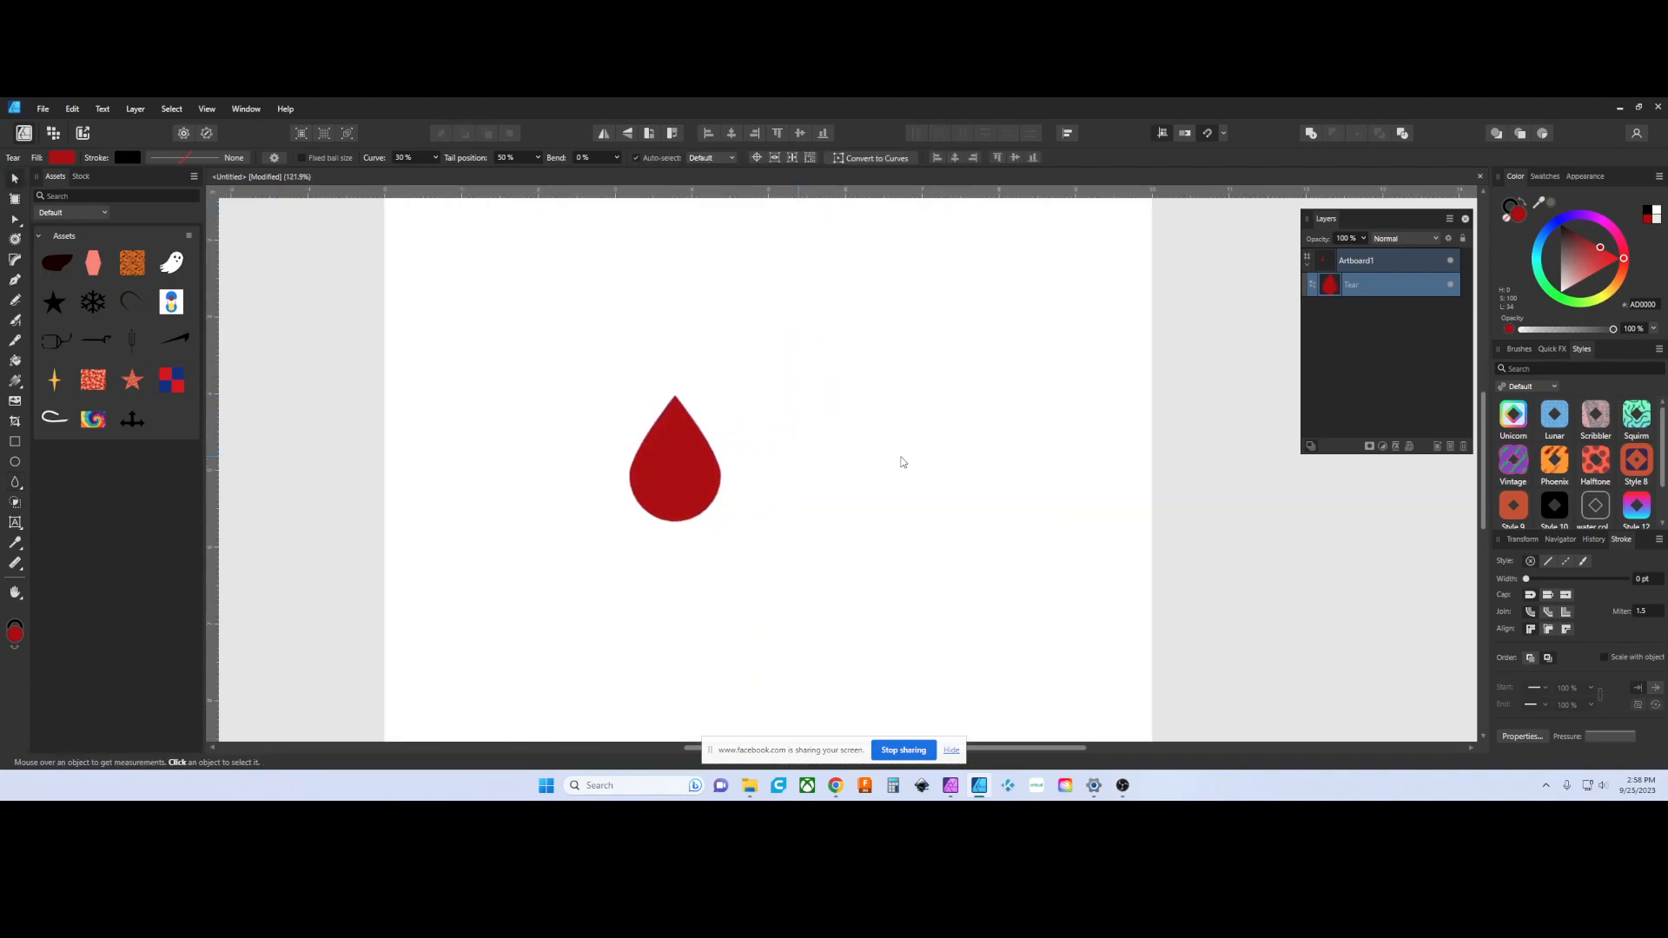
{"action": "scroll", "coordinate": [826, 477], "scroll_direction": "left", "scroll_amount": 1}
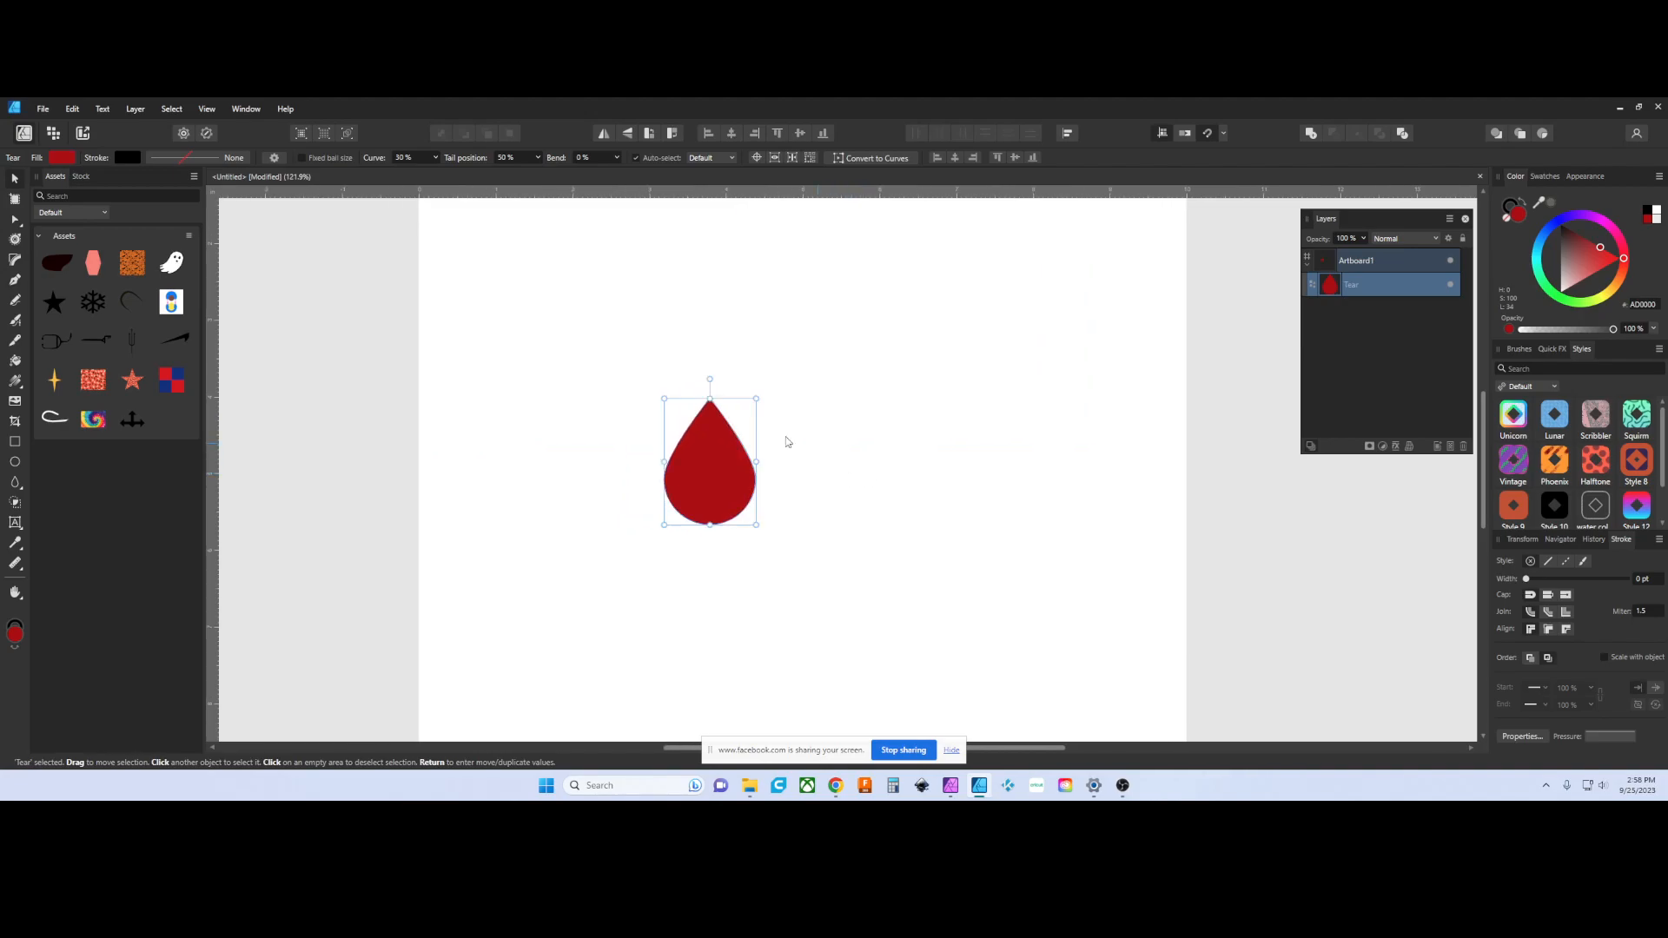
- Draw a tall rectangle to the right of the teardrop and give it rounded corners of 41%
{"action": "left_click", "coordinate": [15, 441]}
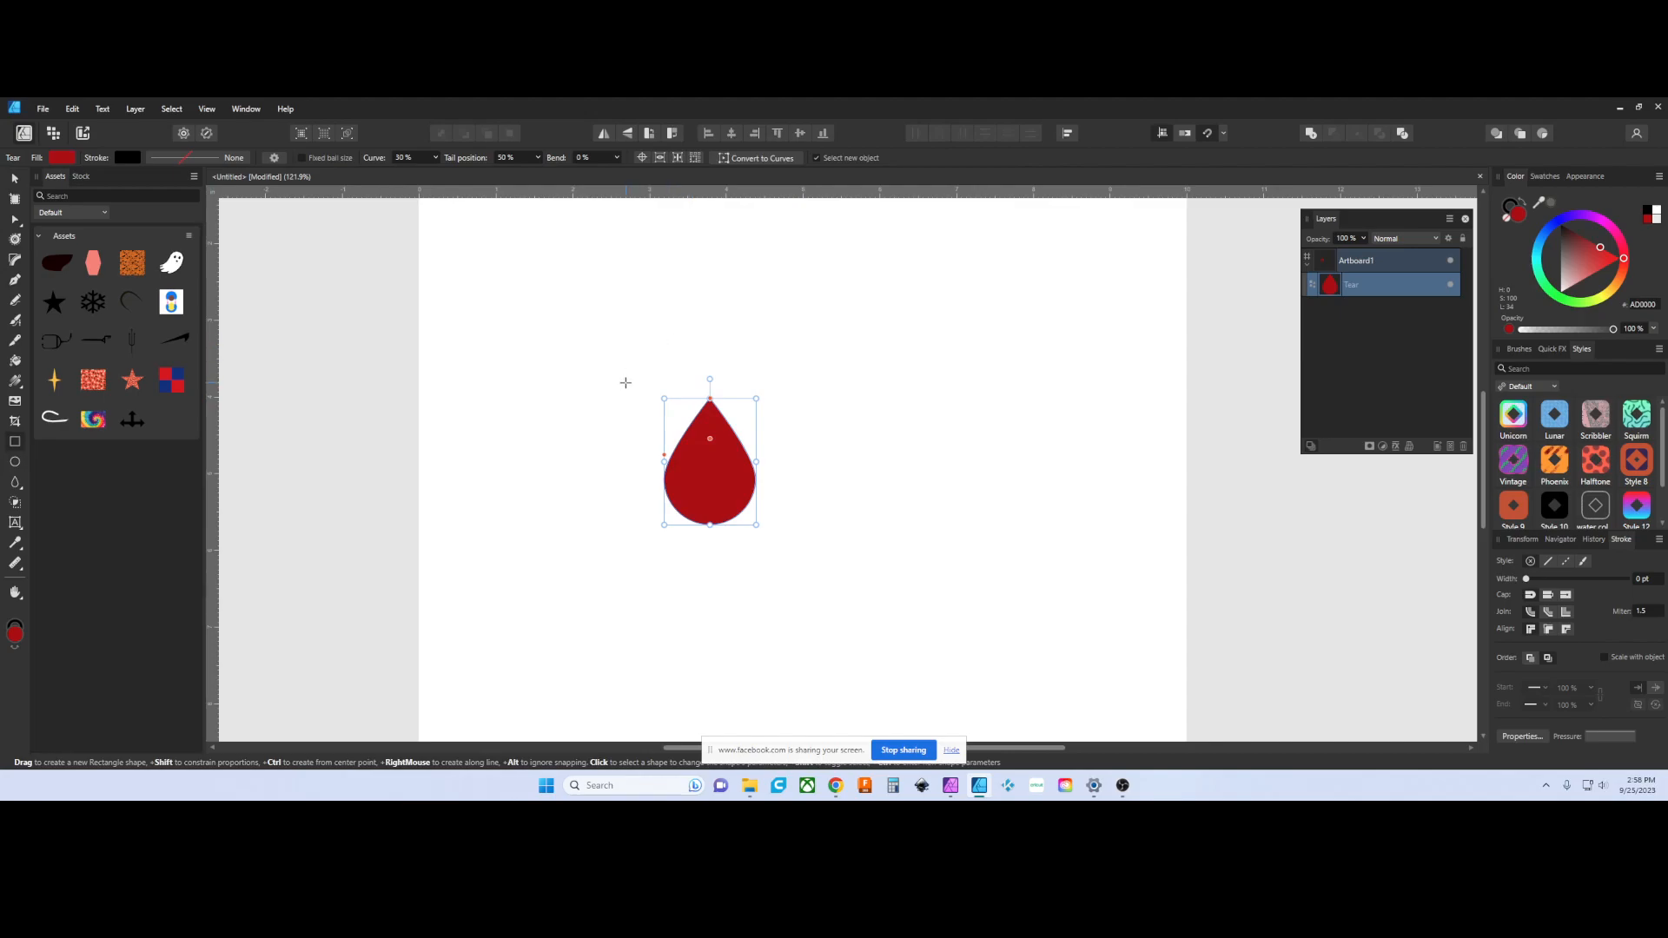
{"action": "left_click_drag", "start_coordinate": [851, 369], "coordinate": [990, 562]}
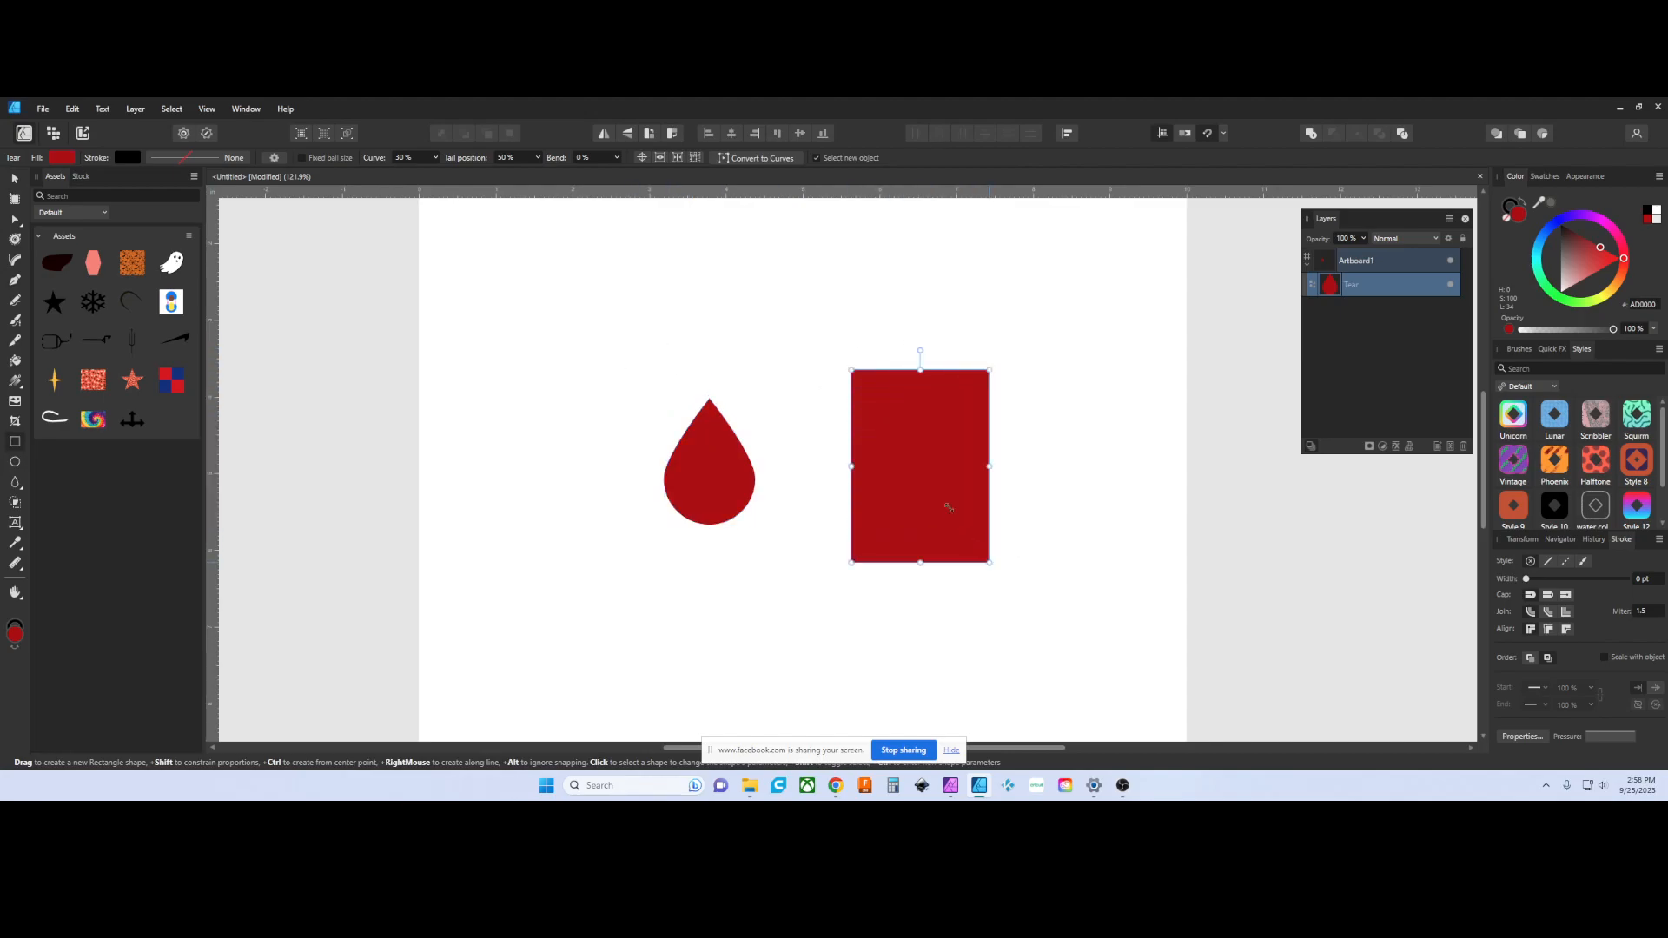
{"action": "left_click", "coordinate": [483, 157]}
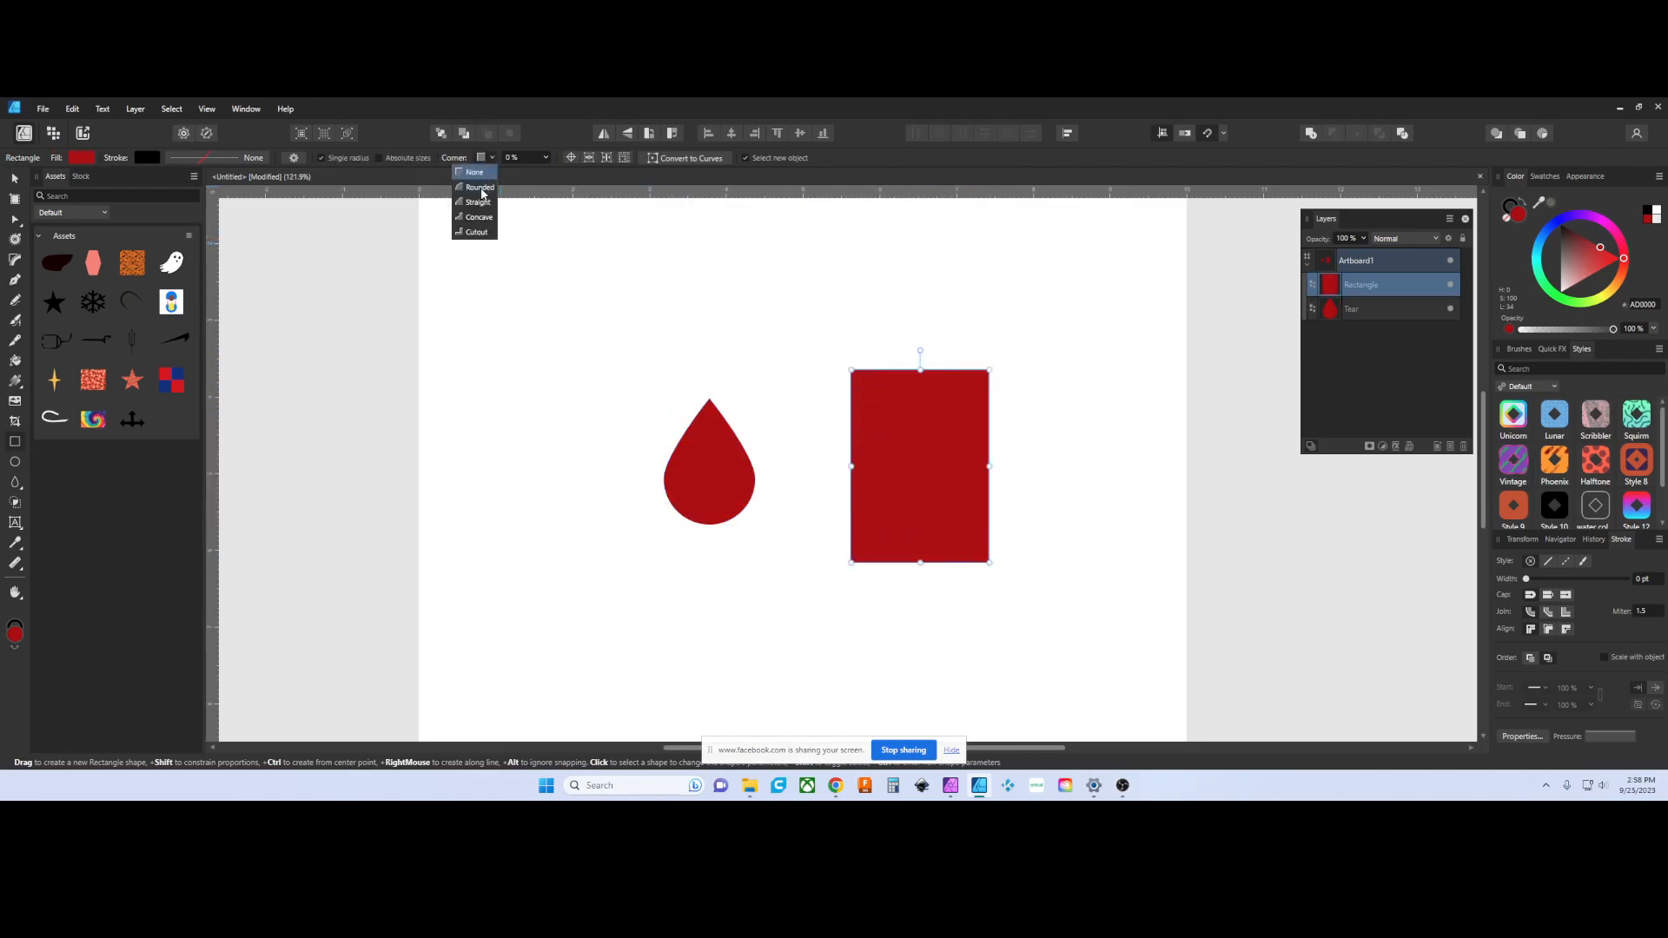
{"action": "left_click", "coordinate": [483, 189]}
{"action": "scroll", "coordinate": [875, 391], "scroll_direction": "up", "scroll_amount": 1}
{"action": "mouse_move", "coordinate": [861, 376]}
{"action": "left_mouse_down"}
{"action": "mouse_move", "coordinate": [877, 398]}
{"action": "mouse_move", "coordinate": [866, 419]}
{"action": "left_mouse_up"}
{"action": "key", "text": "ctrl+z"}
{"action": "mouse_move", "coordinate": [854, 374]}
{"action": "left_mouse_down"}
{"action": "mouse_move", "coordinate": [864, 382]}
{"action": "mouse_move", "coordinate": [842, 376]}
{"action": "left_mouse_up"}
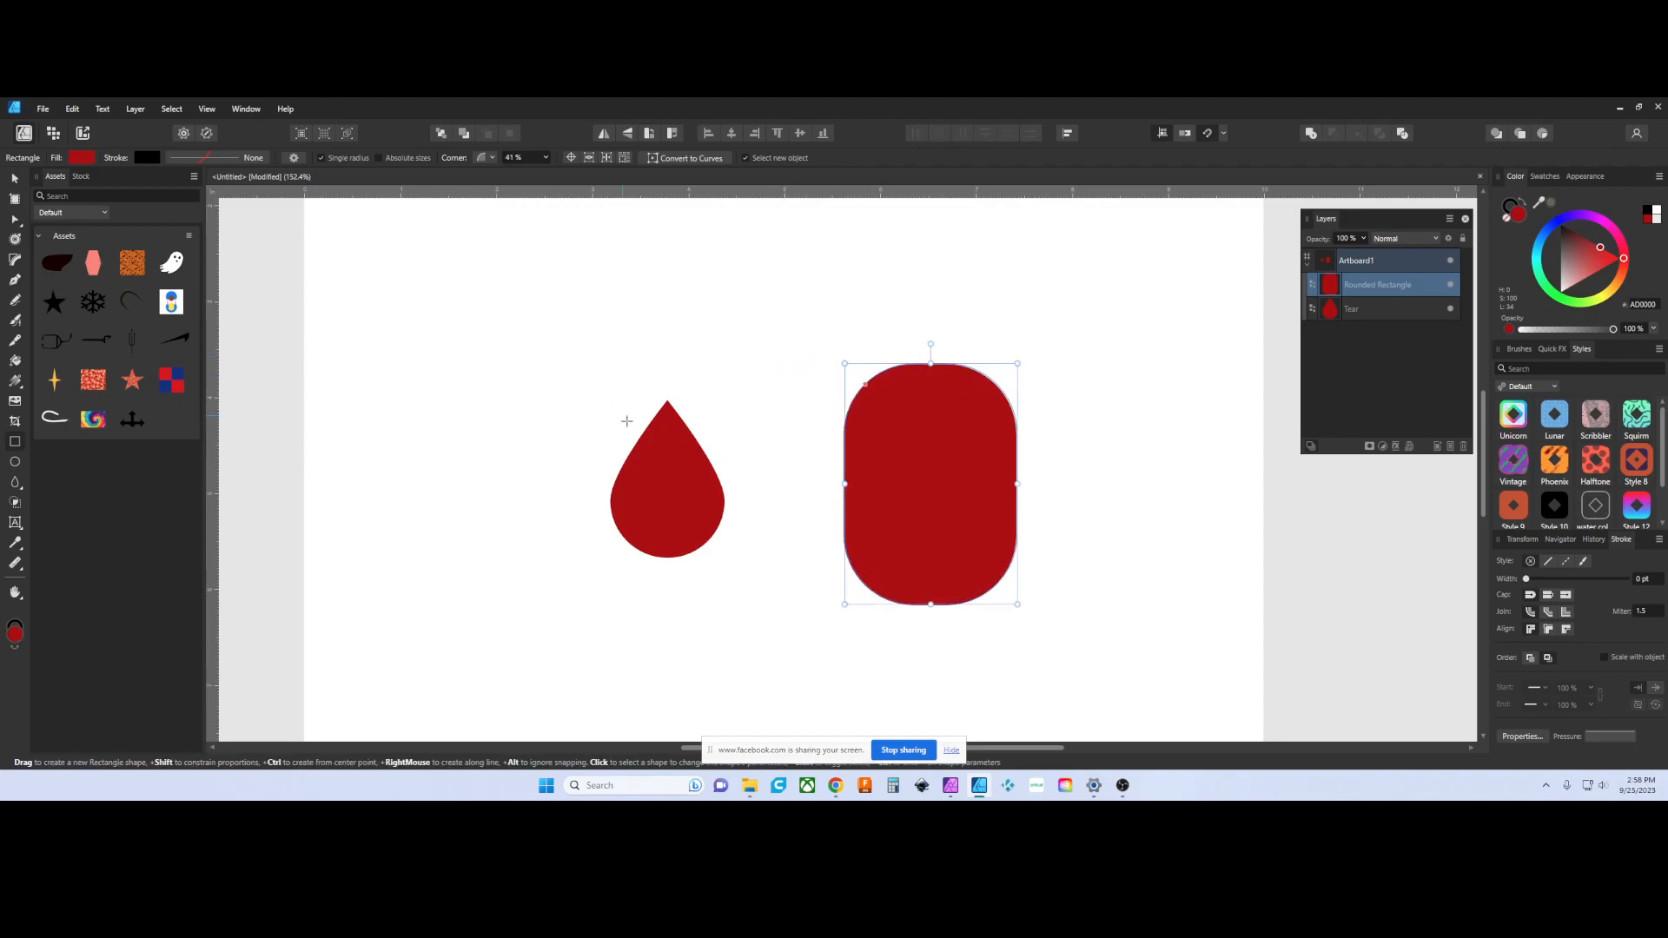
- Convert the teardrop shape to editable curves
{"action": "left_click", "coordinate": [15, 180]}
{"action": "left_click", "coordinate": [650, 506]}
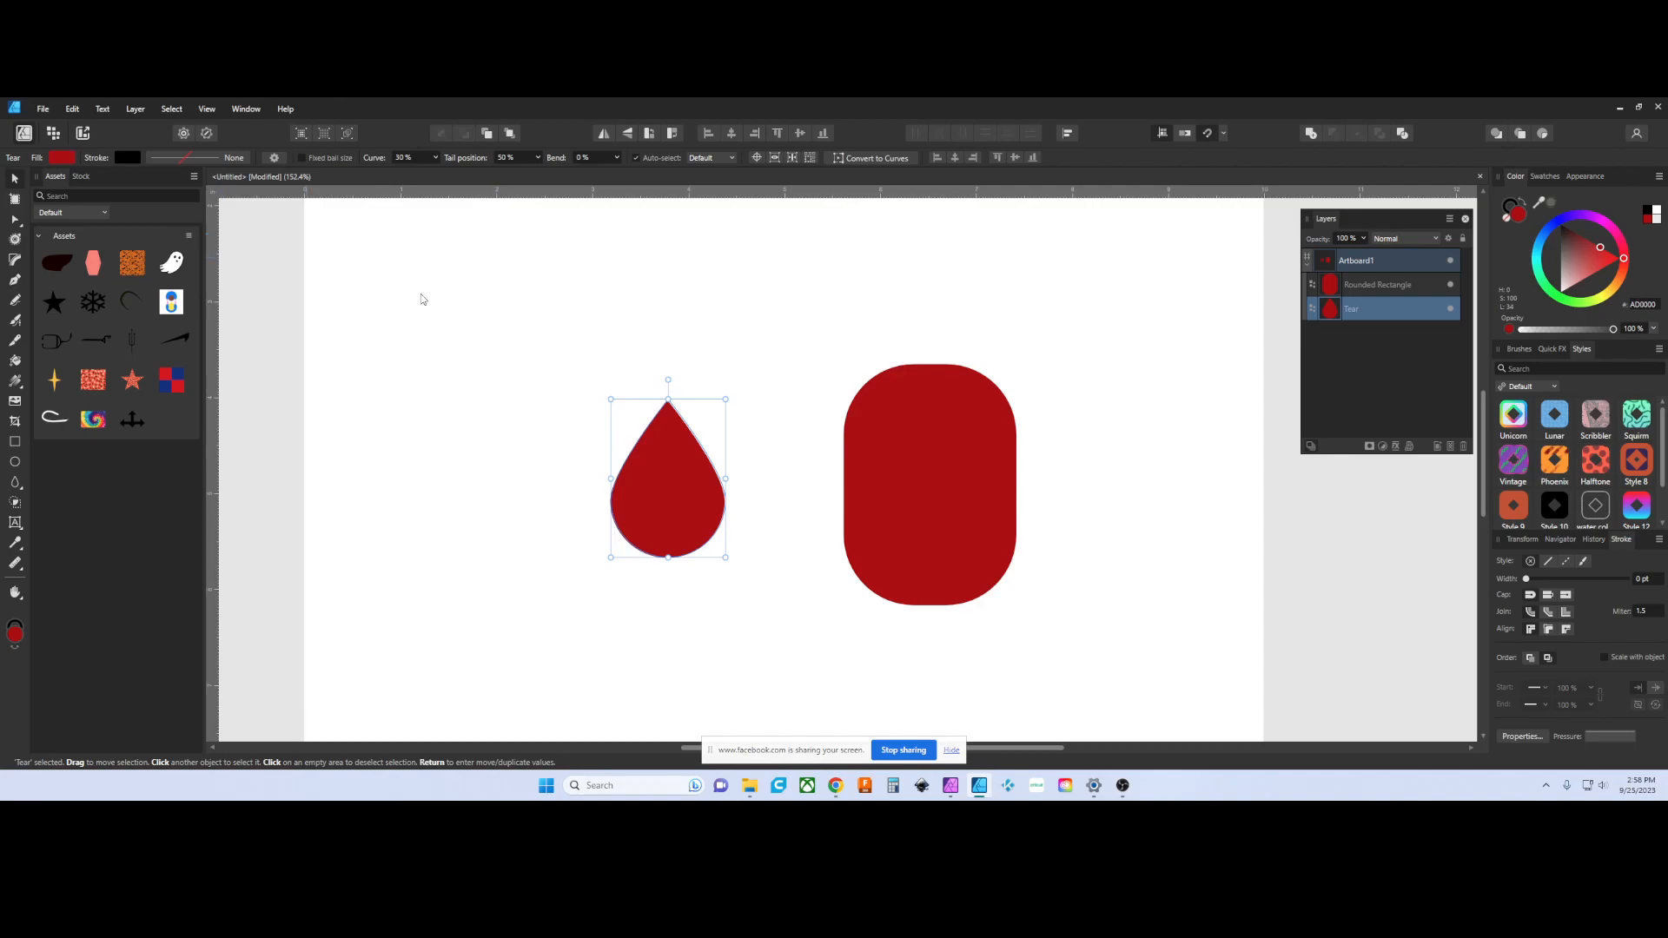
{"action": "scroll", "coordinate": [671, 473], "scroll_direction": "up", "scroll_amount": 3}
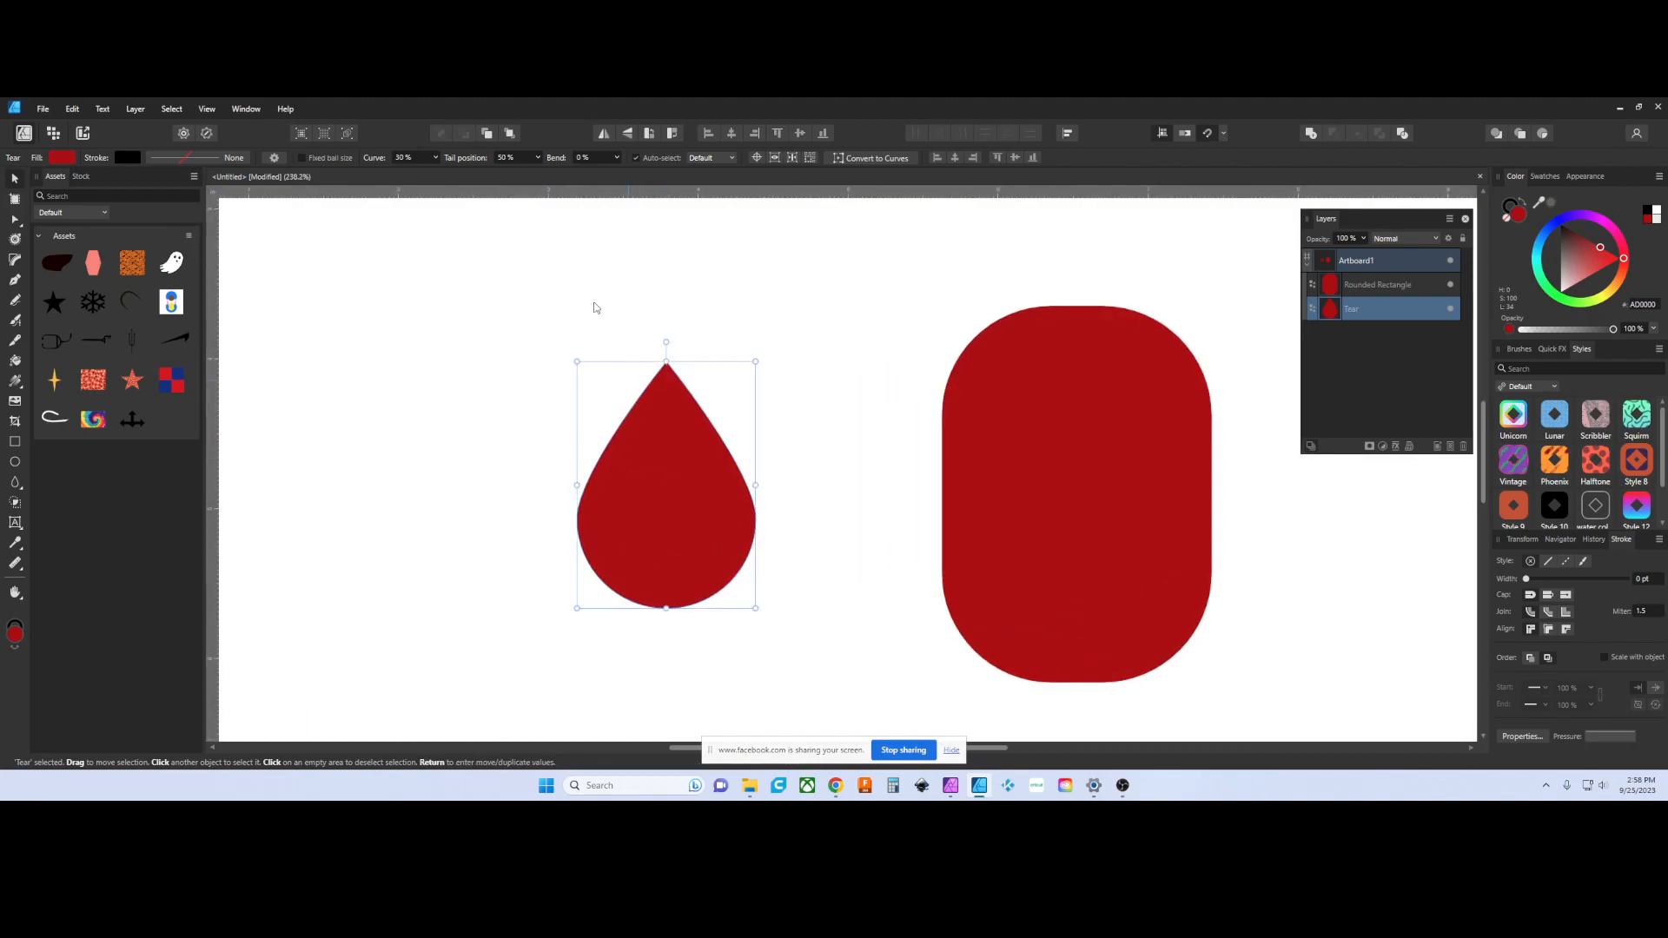
{"action": "left_click", "coordinate": [886, 159]}
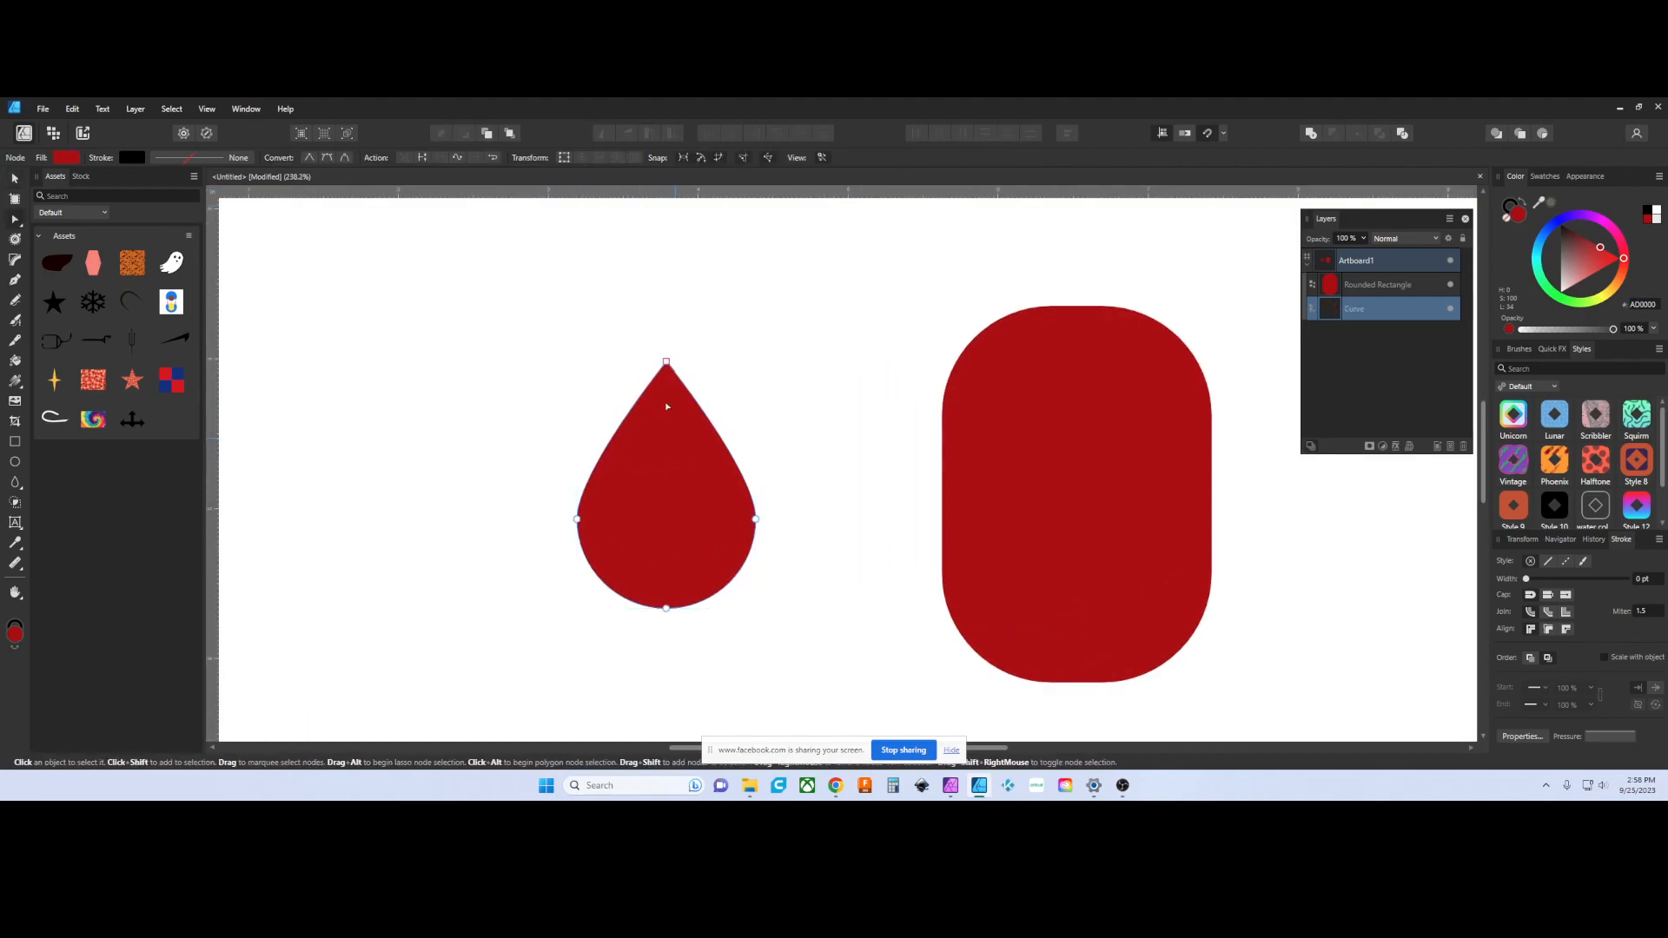
- Round the teardrop's tip with the Corner tool to a radius of about 0.383 in and bake the result into the curve
{"action": "left_click", "coordinate": [13, 263]}
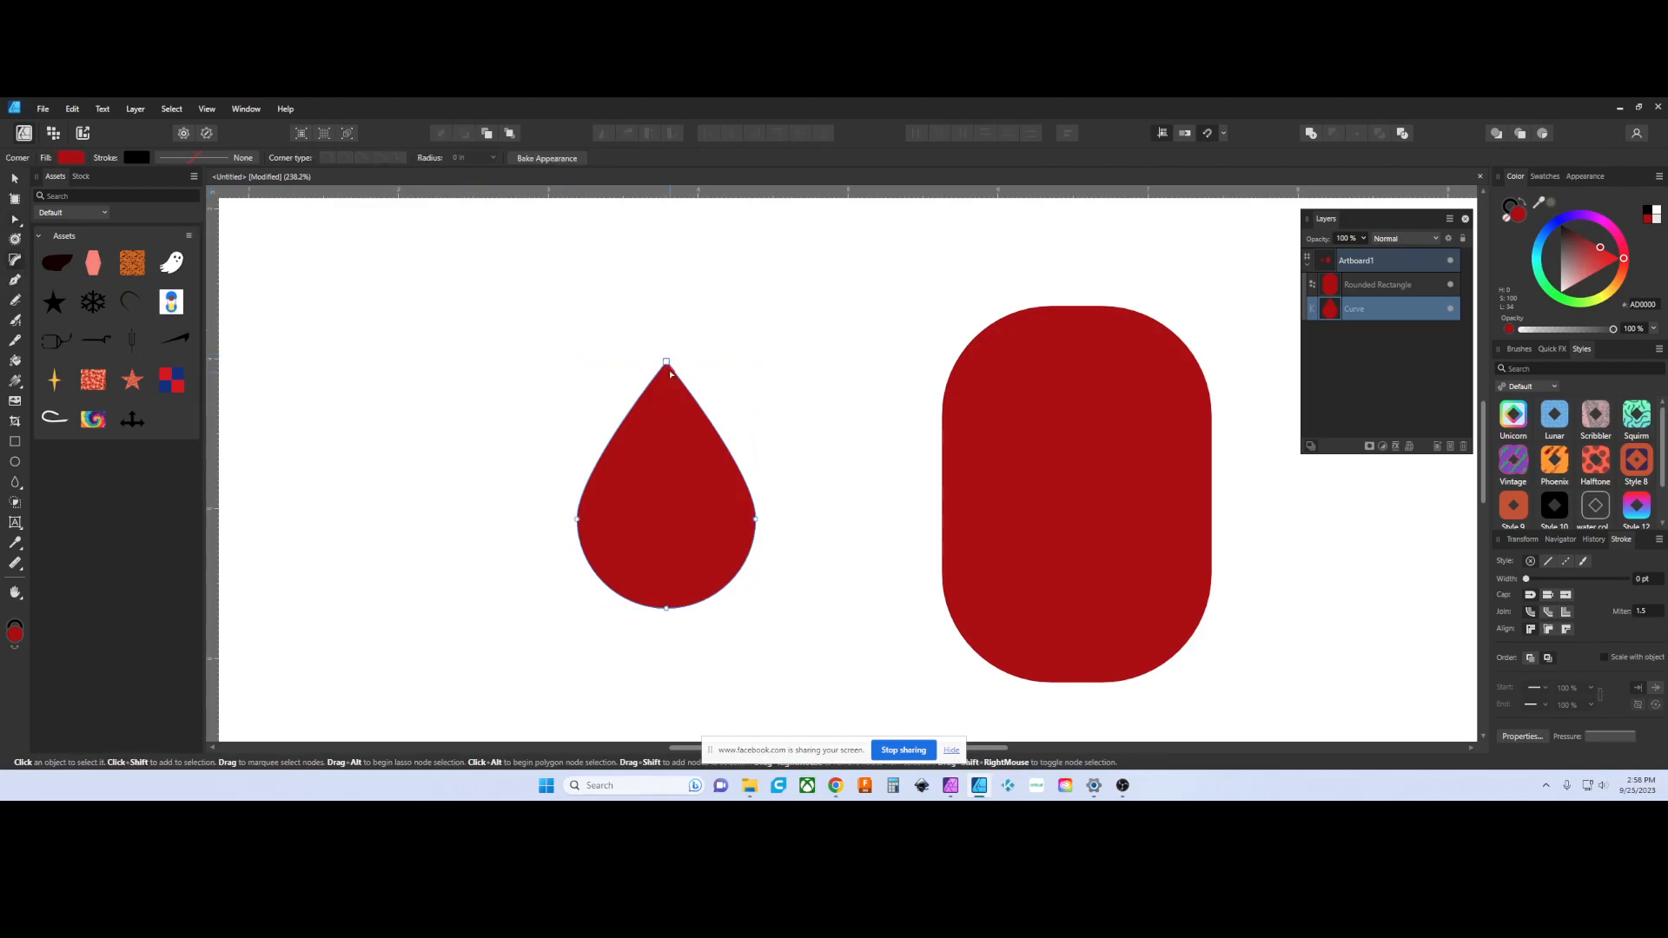
{"action": "left_click_drag", "start_coordinate": [666, 365], "coordinate": [677, 389]}
{"action": "mouse_move", "coordinate": [669, 449]}
{"action": "left_mouse_down"}
{"action": "mouse_move", "coordinate": [660, 487]}
{"action": "mouse_move", "coordinate": [663, 440]}
{"action": "mouse_move", "coordinate": [664, 458]}
{"action": "left_mouse_up"}
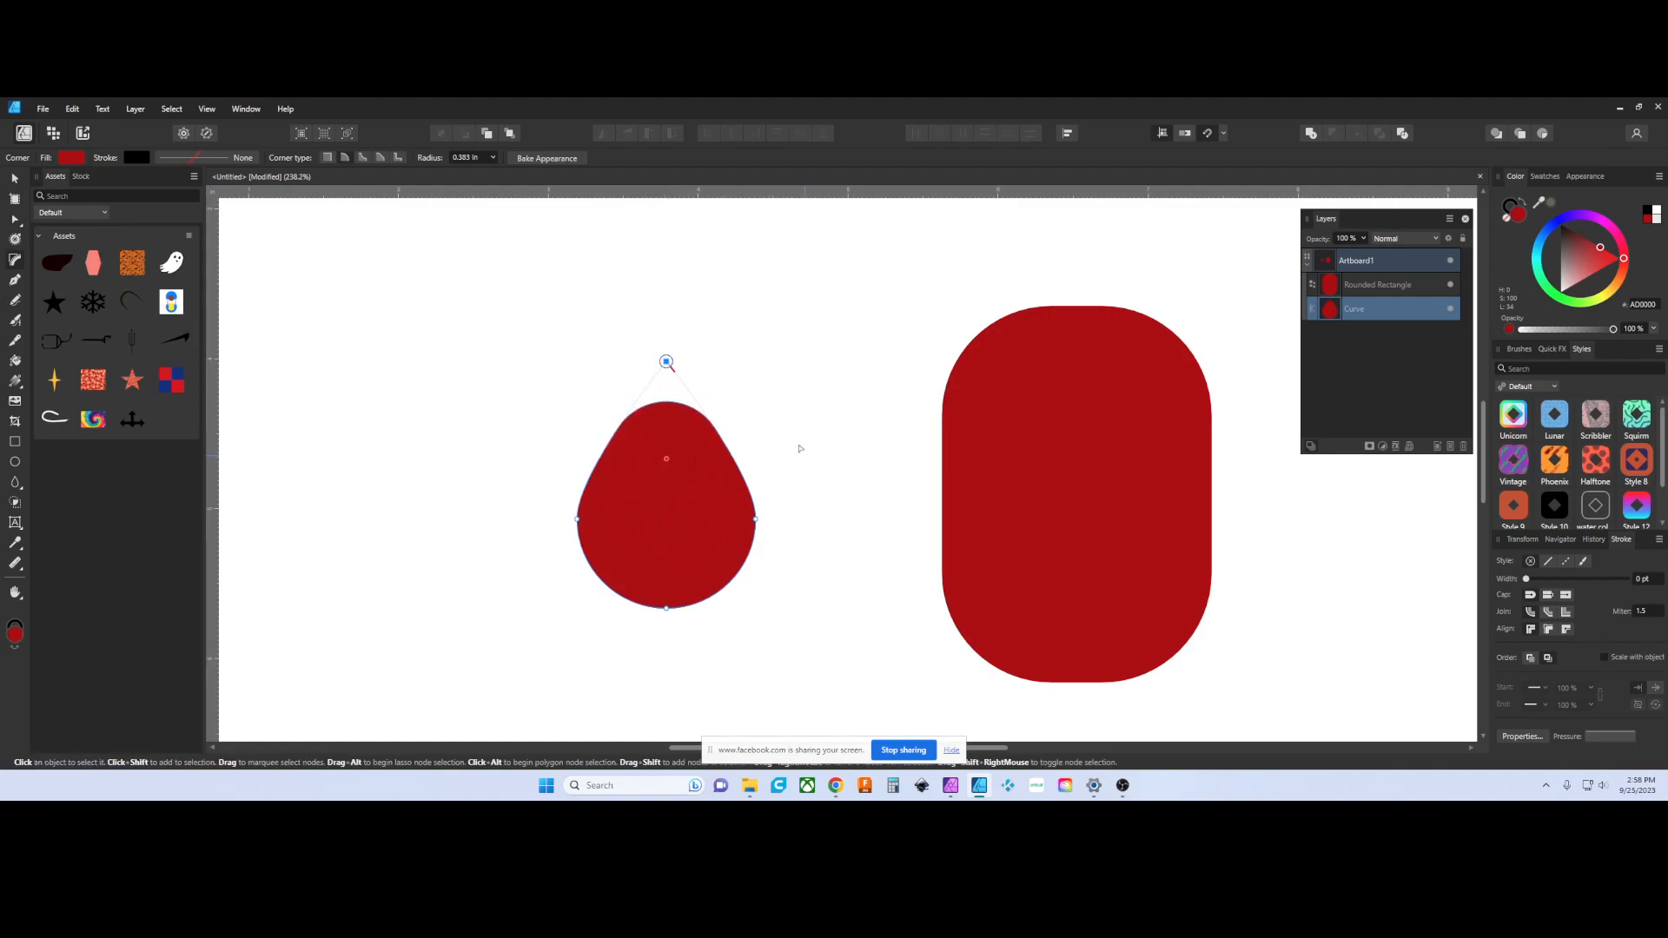
{"action": "left_click", "coordinate": [546, 159]}
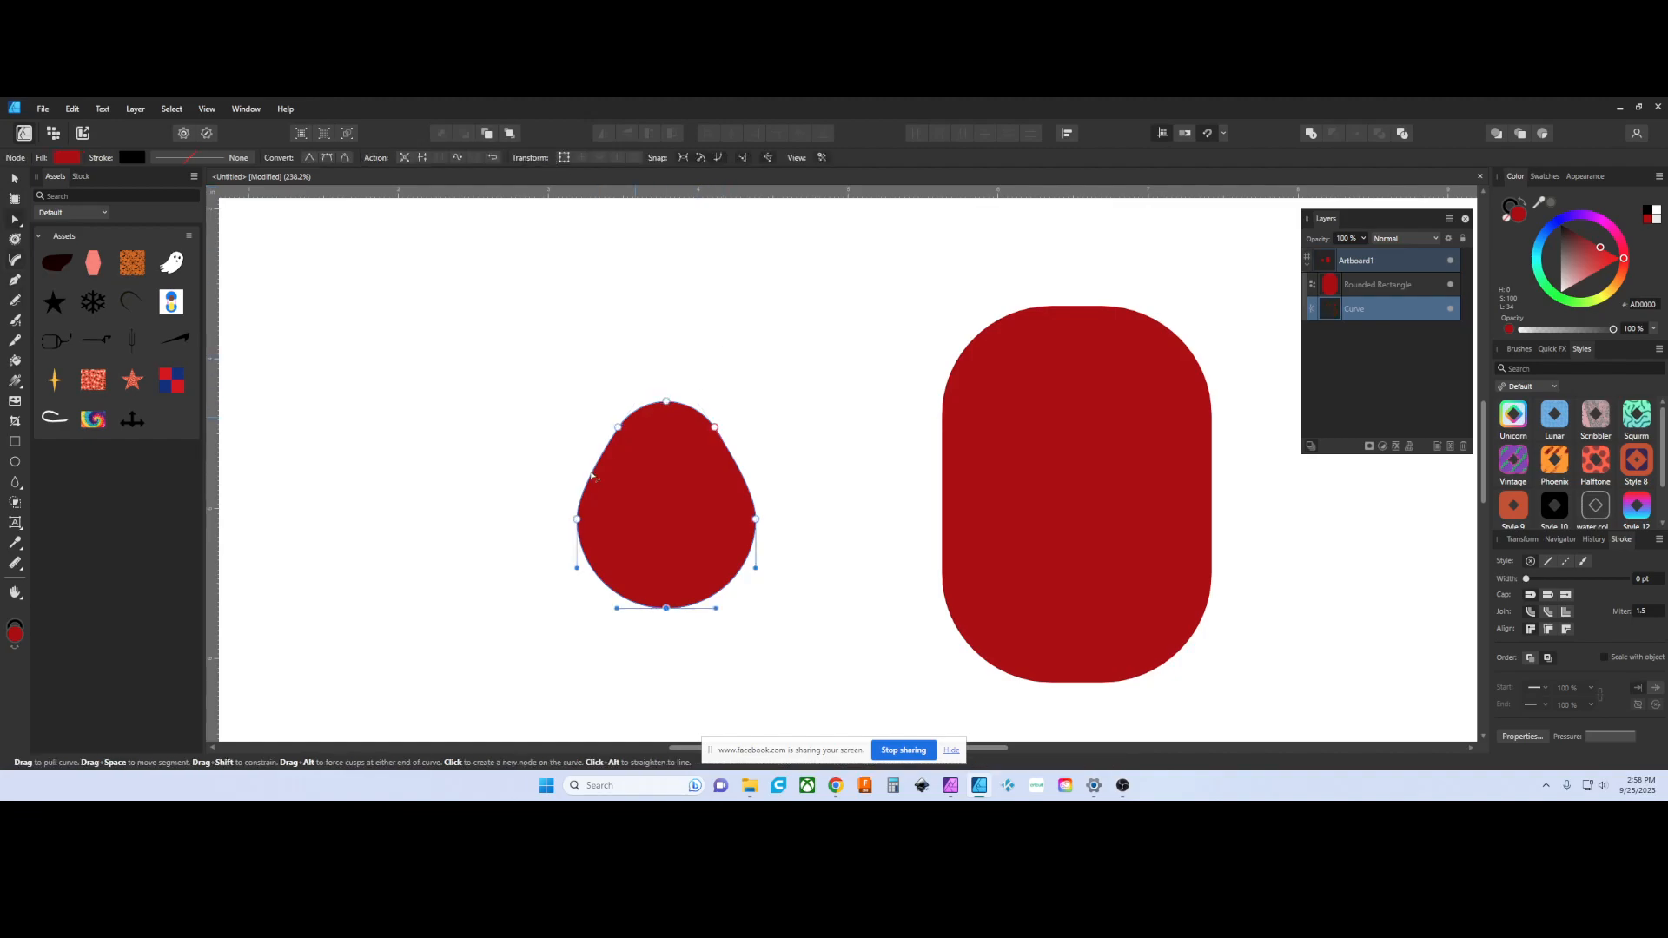
- Pull the rounded drop's upper-right node inward to form a notch, and lengthen the top node's handle to the right
{"action": "scroll", "coordinate": [679, 500], "scroll_direction": "up", "scroll_amount": 2}
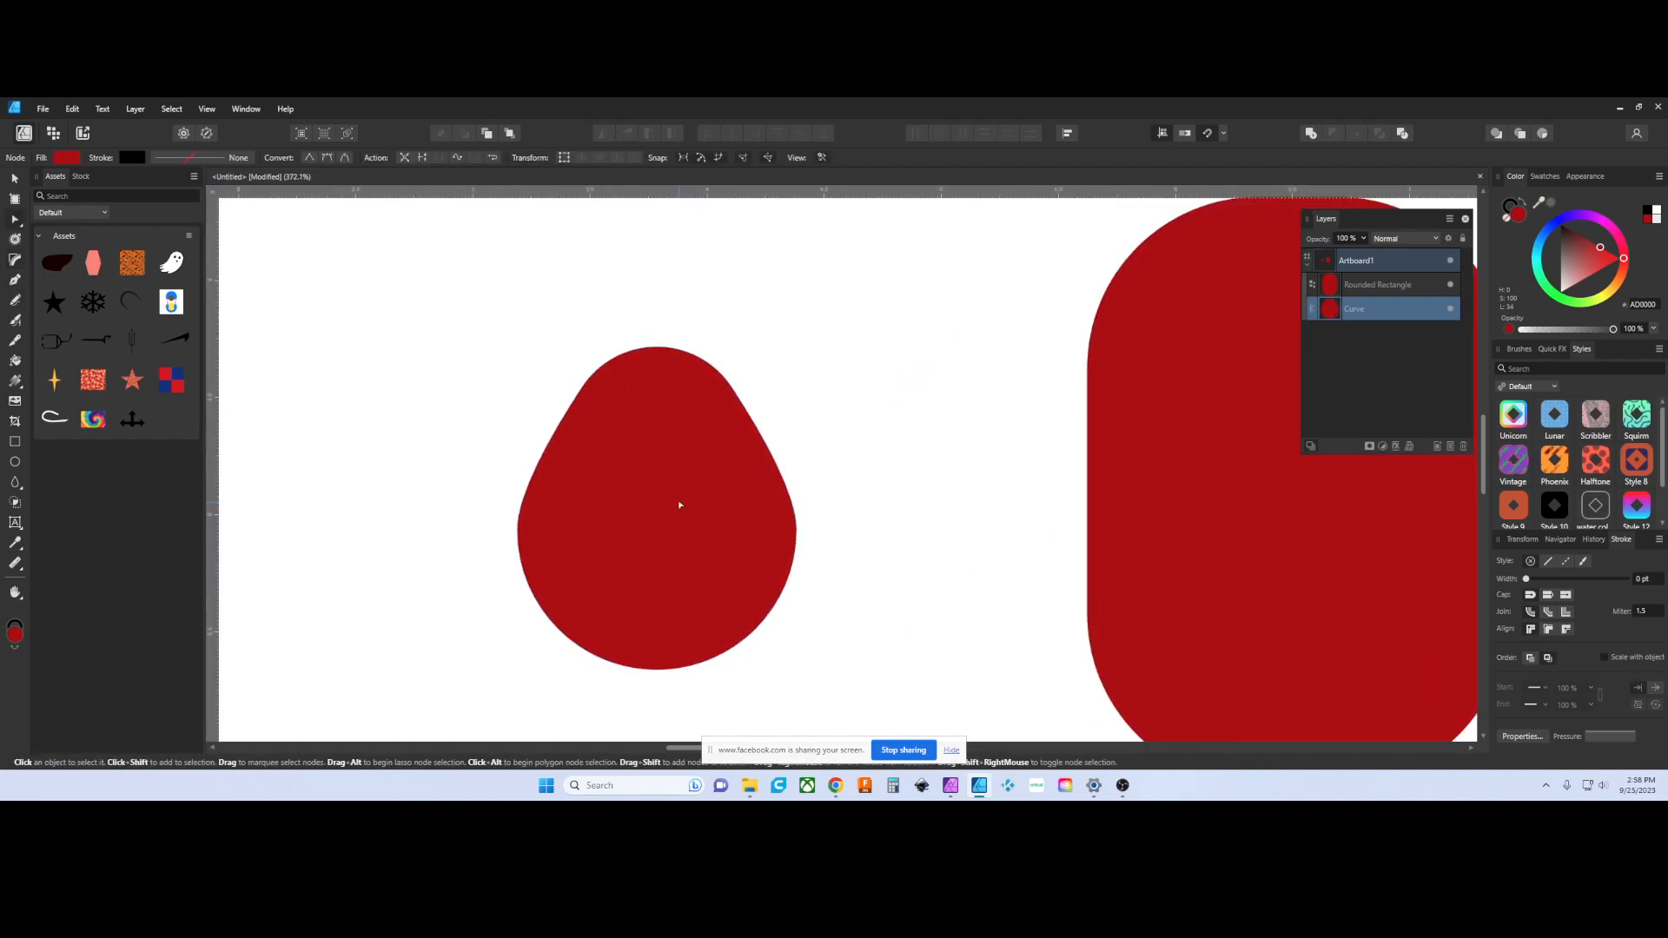
{"action": "left_click_drag", "start_coordinate": [733, 389], "coordinate": [676, 500]}
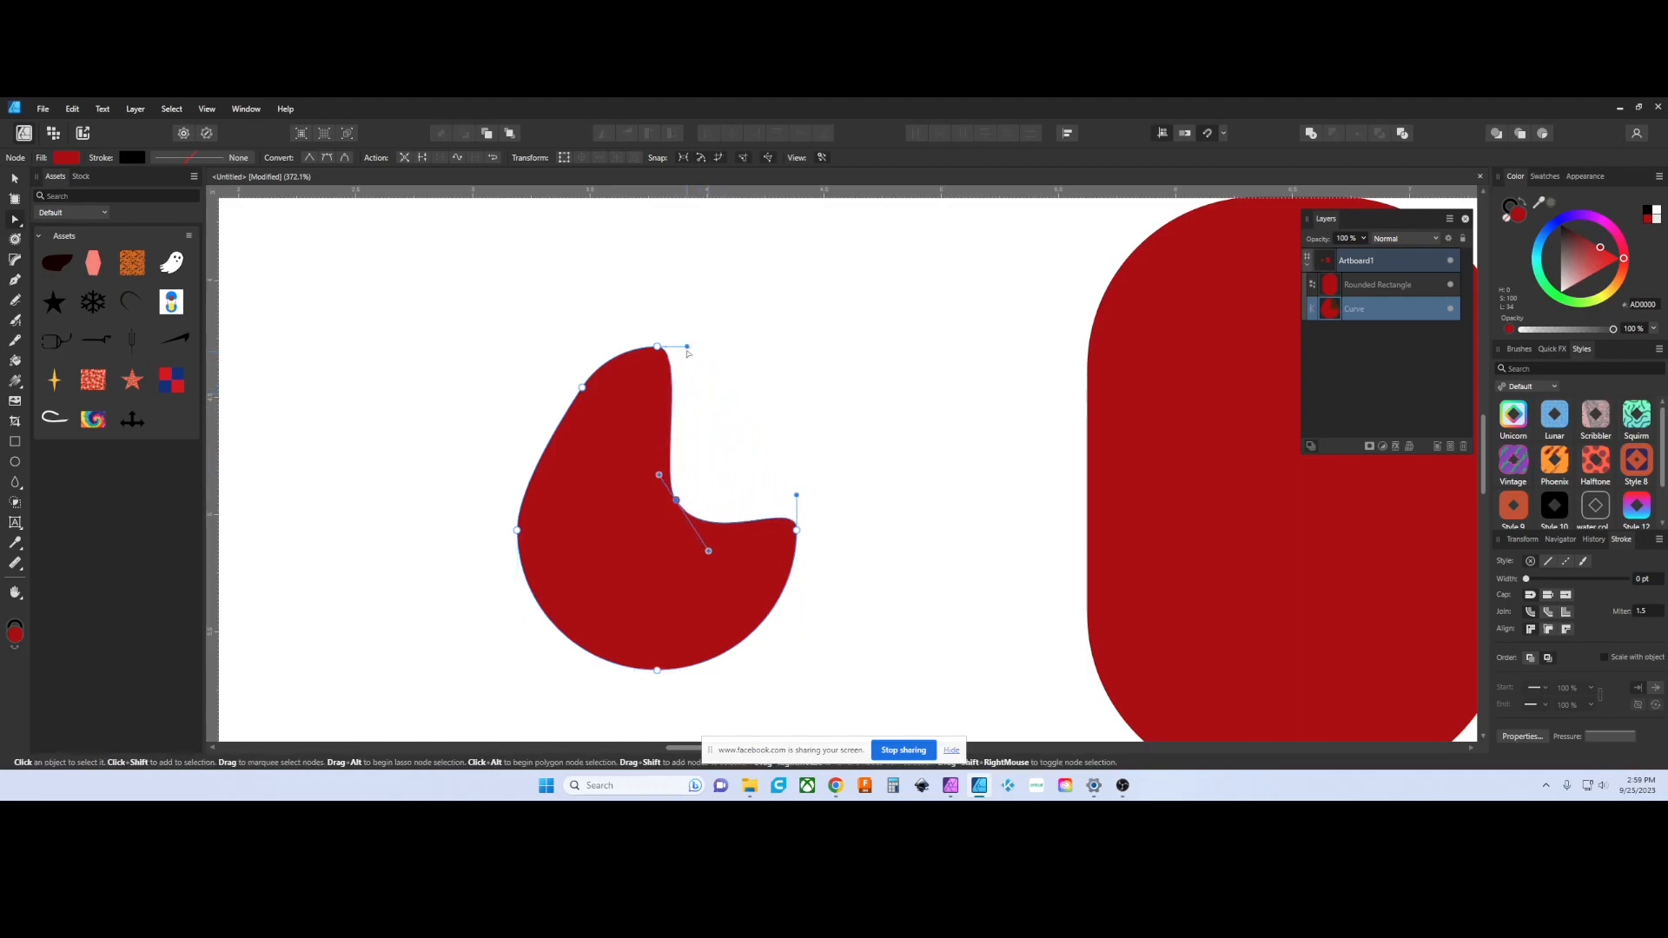
{"action": "left_click_drag", "start_coordinate": [690, 351], "coordinate": [794, 354]}
{"action": "scroll", "coordinate": [785, 377], "scroll_direction": "down", "scroll_amount": 2}
{"action": "scroll", "coordinate": [784, 377], "scroll_direction": "down", "scroll_amount": 2}
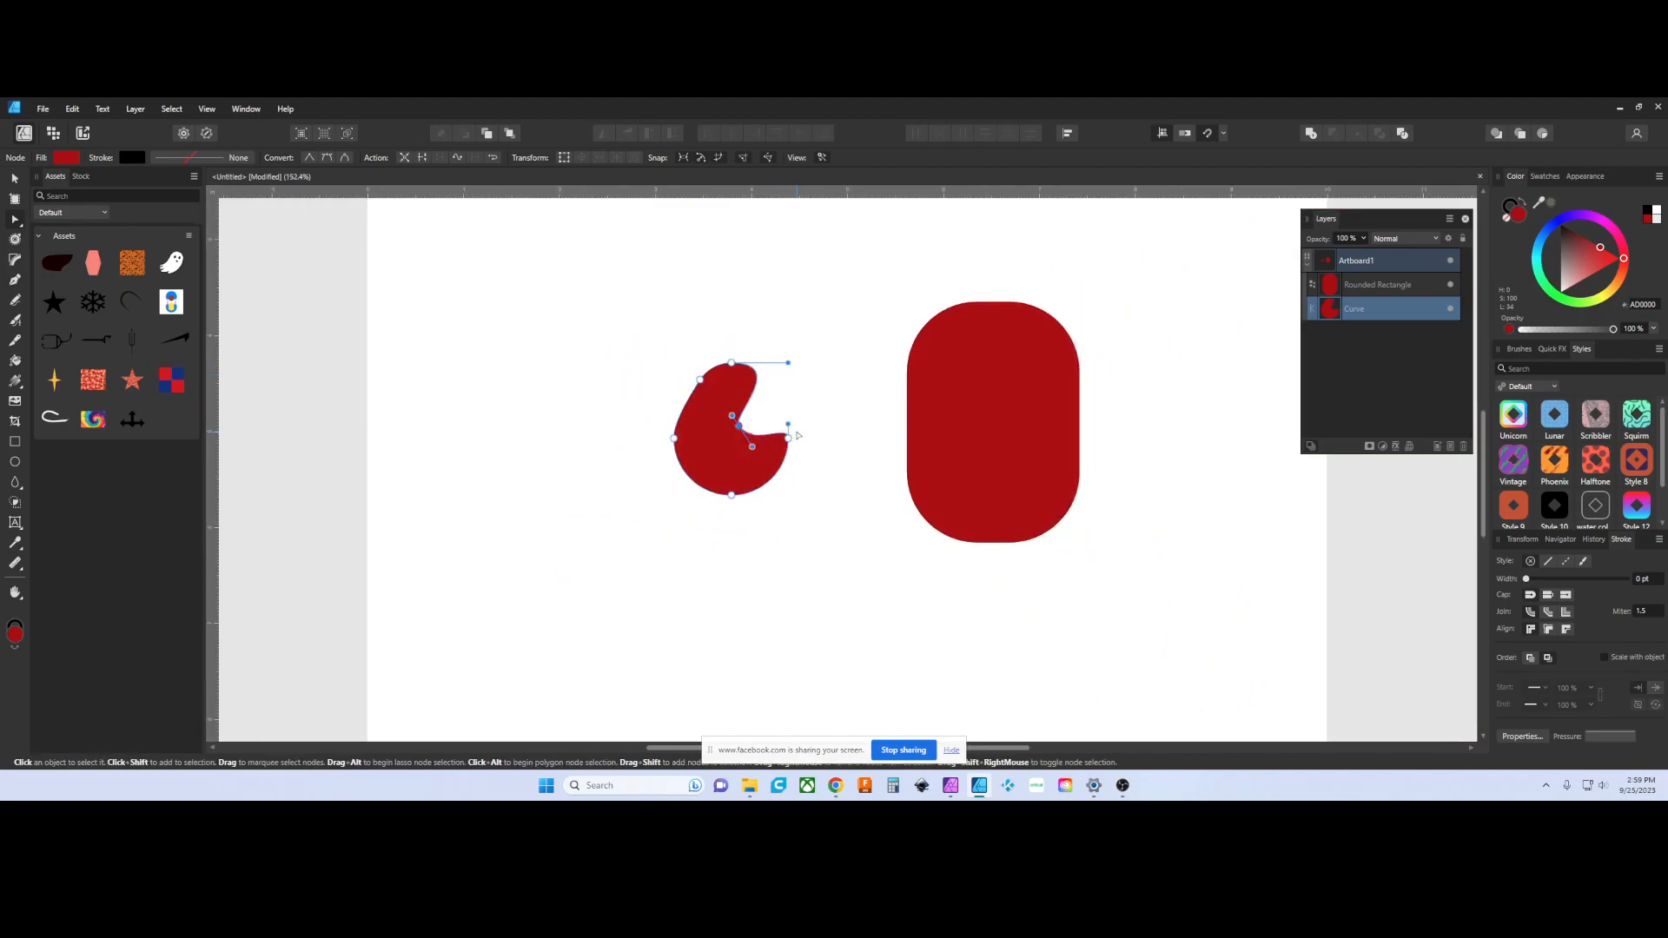
{"action": "left_click_drag", "start_coordinate": [799, 435], "coordinate": [777, 439]}
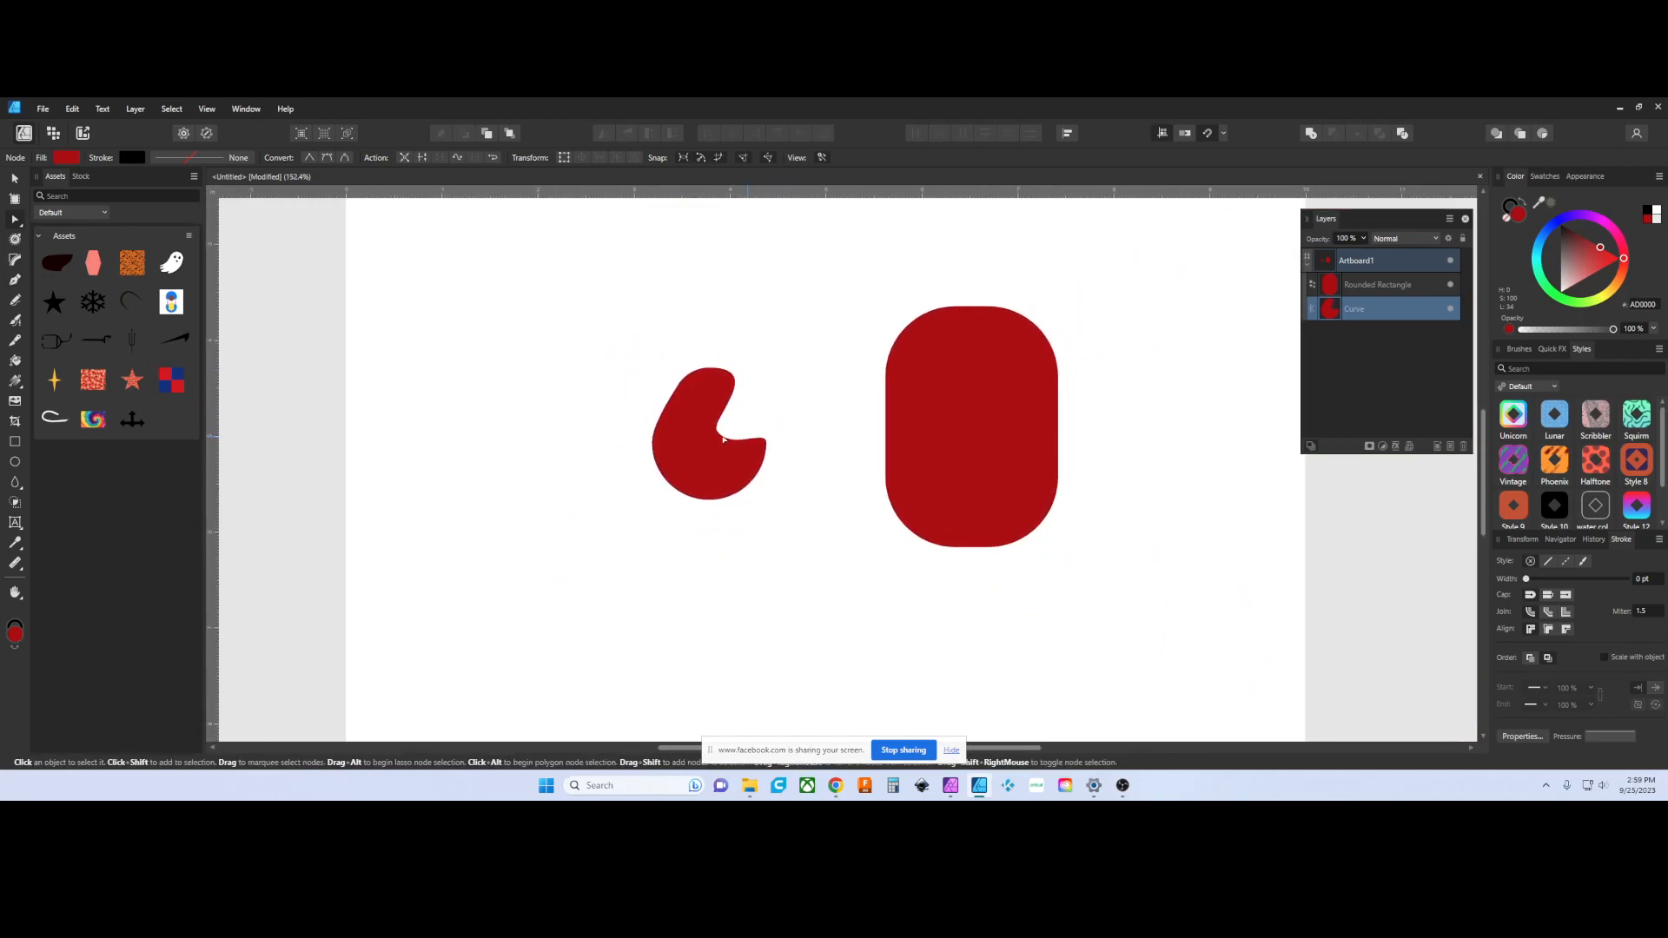
- Draw an open five-node path with the Pen tool down the left of the notched shape and beneath it, ending in a smooth node
{"action": "left_click", "coordinate": [15, 279]}
{"action": "left_click", "coordinate": [511, 282]}
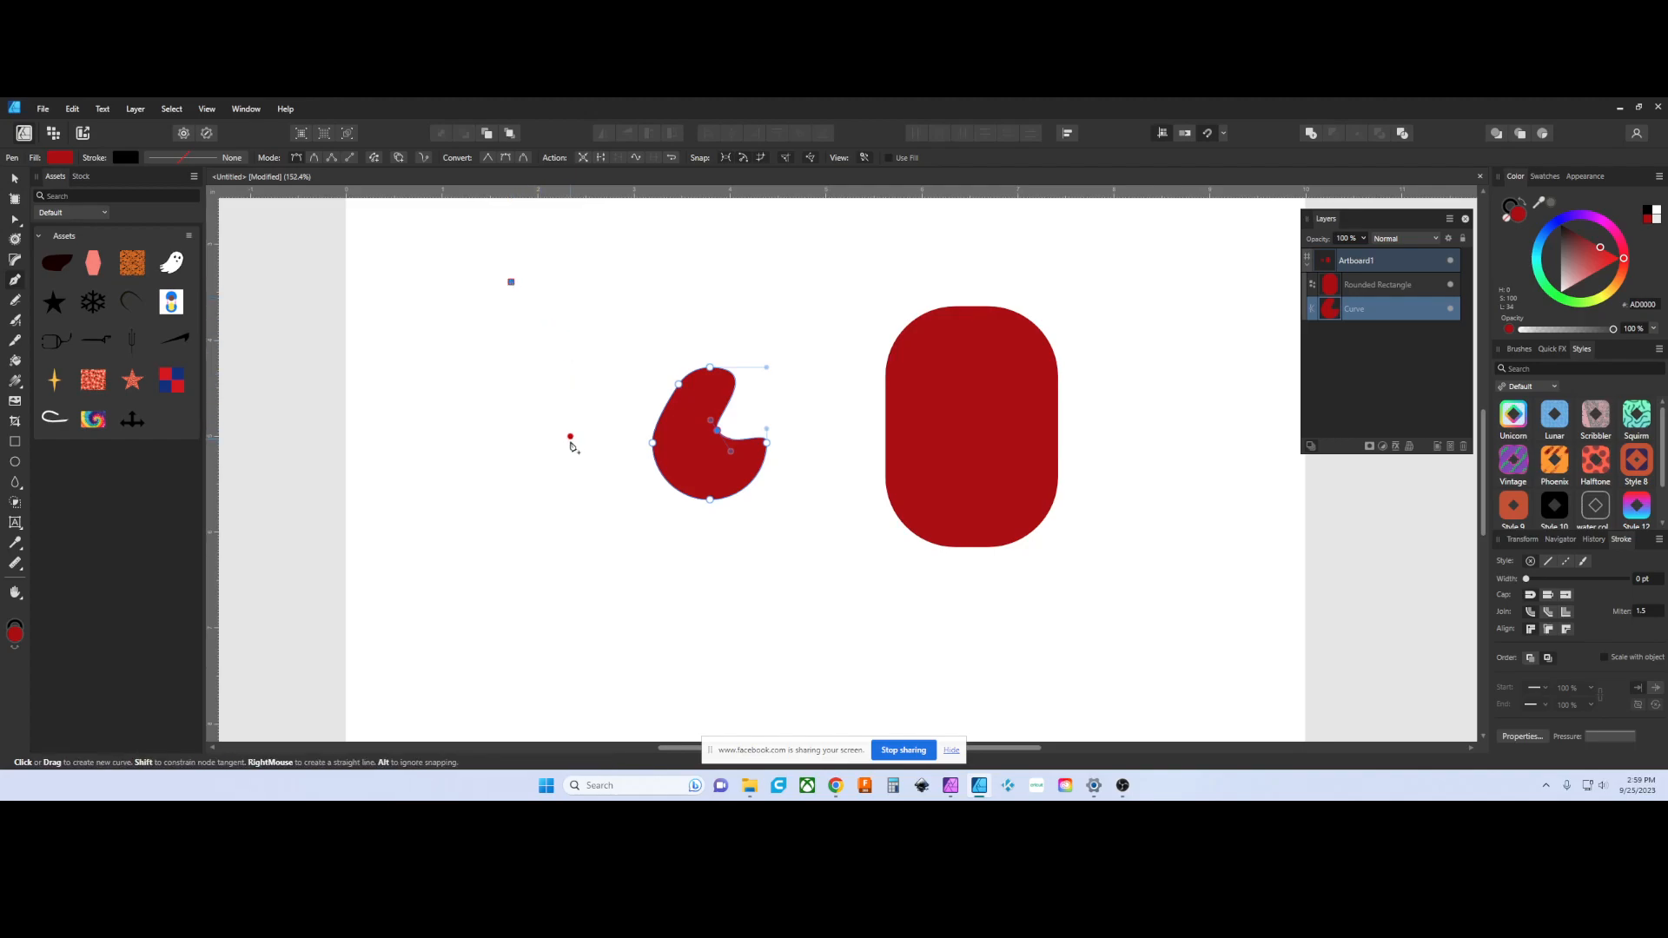
{"action": "left_click", "coordinate": [580, 463]}
{"action": "left_click", "coordinate": [565, 600]}
{"action": "left_click", "coordinate": [481, 668]}
{"action": "left_click_drag", "start_coordinate": [756, 682], "coordinate": [814, 600]}
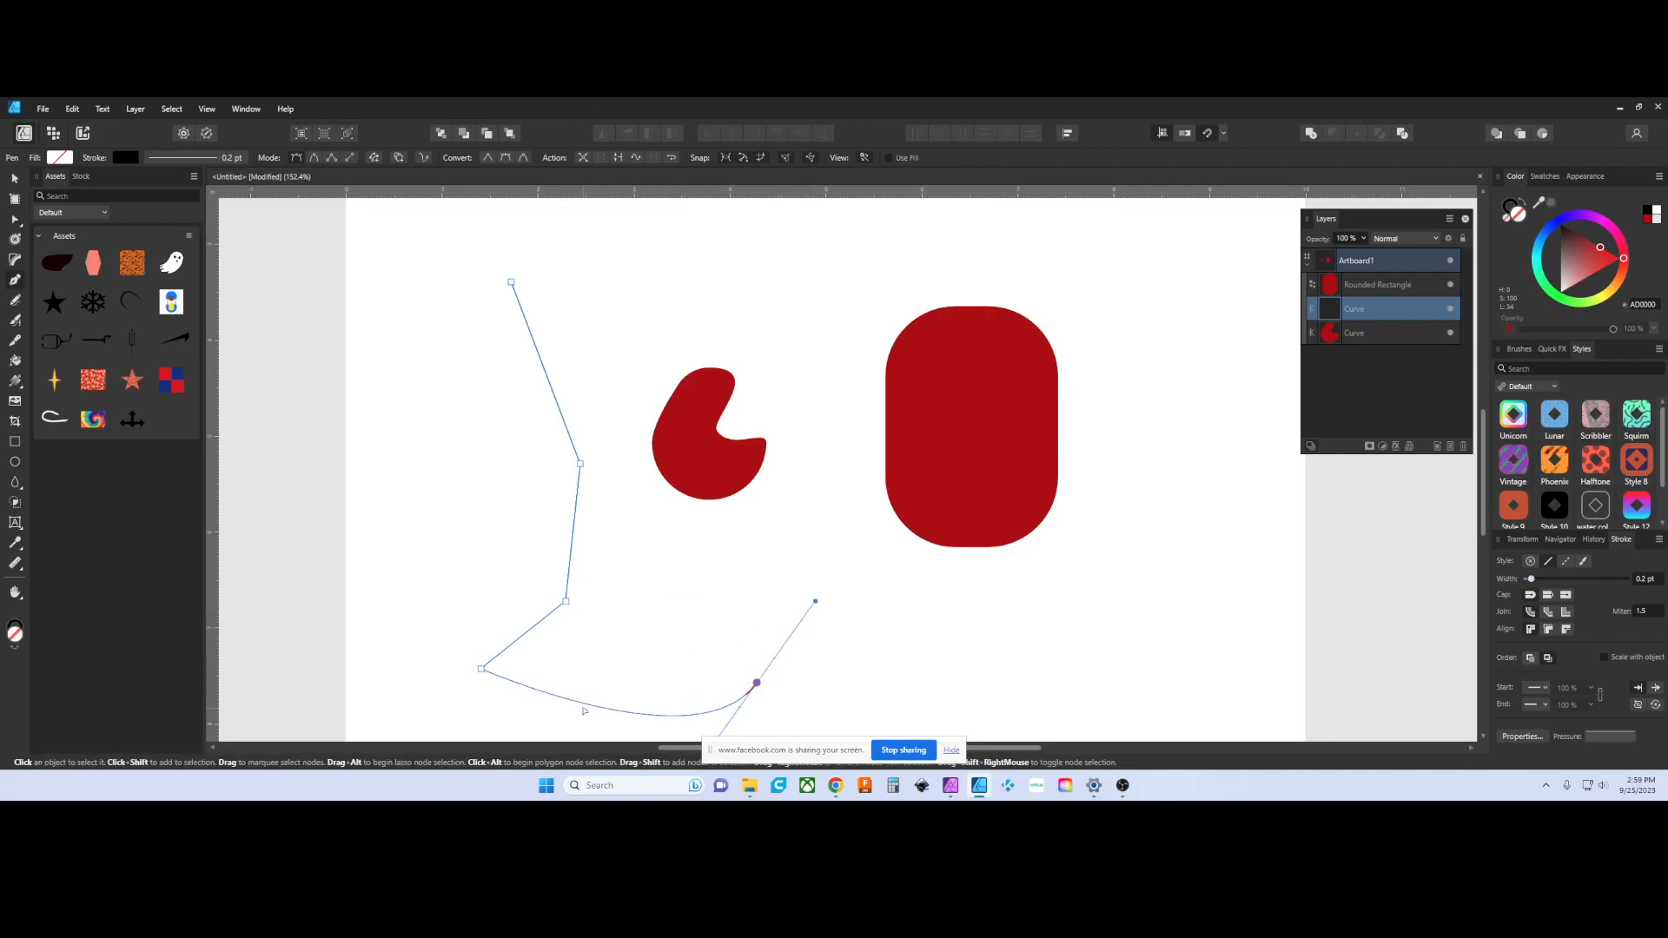
- Bend the path's long lower segment upward and the straight segment between its second and third nodes outward to the right
{"action": "left_click_drag", "start_coordinate": [589, 709], "coordinate": [627, 676]}
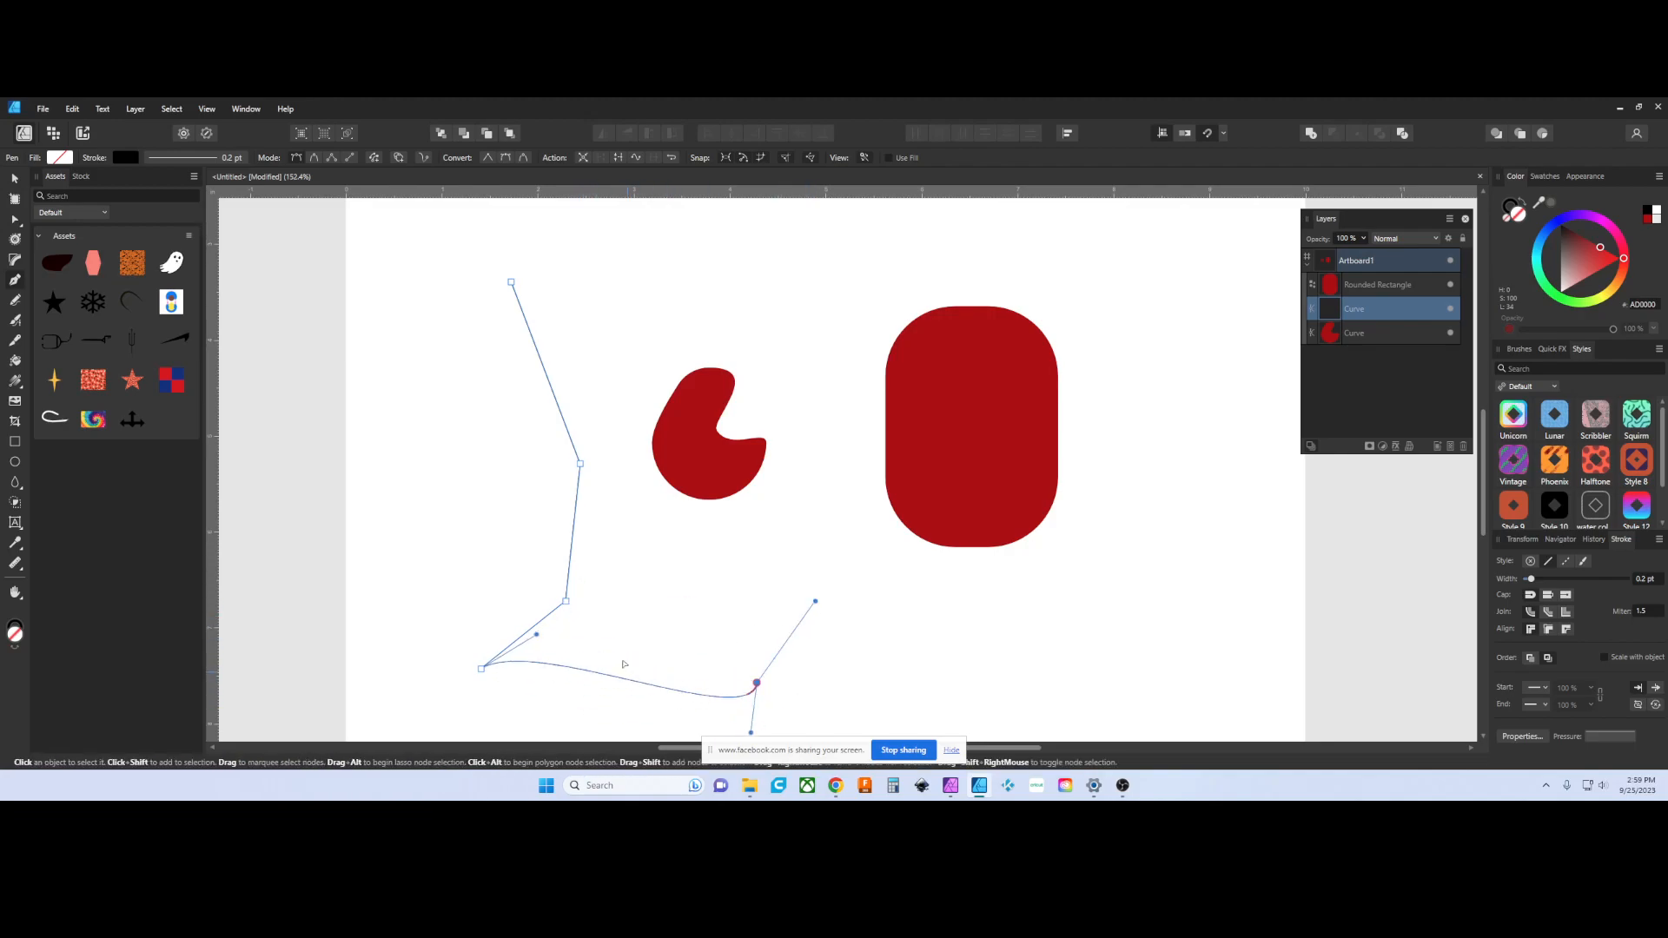
{"action": "left_click_drag", "start_coordinate": [573, 536], "coordinate": [603, 522]}
{"action": "key", "text": "Escape"}
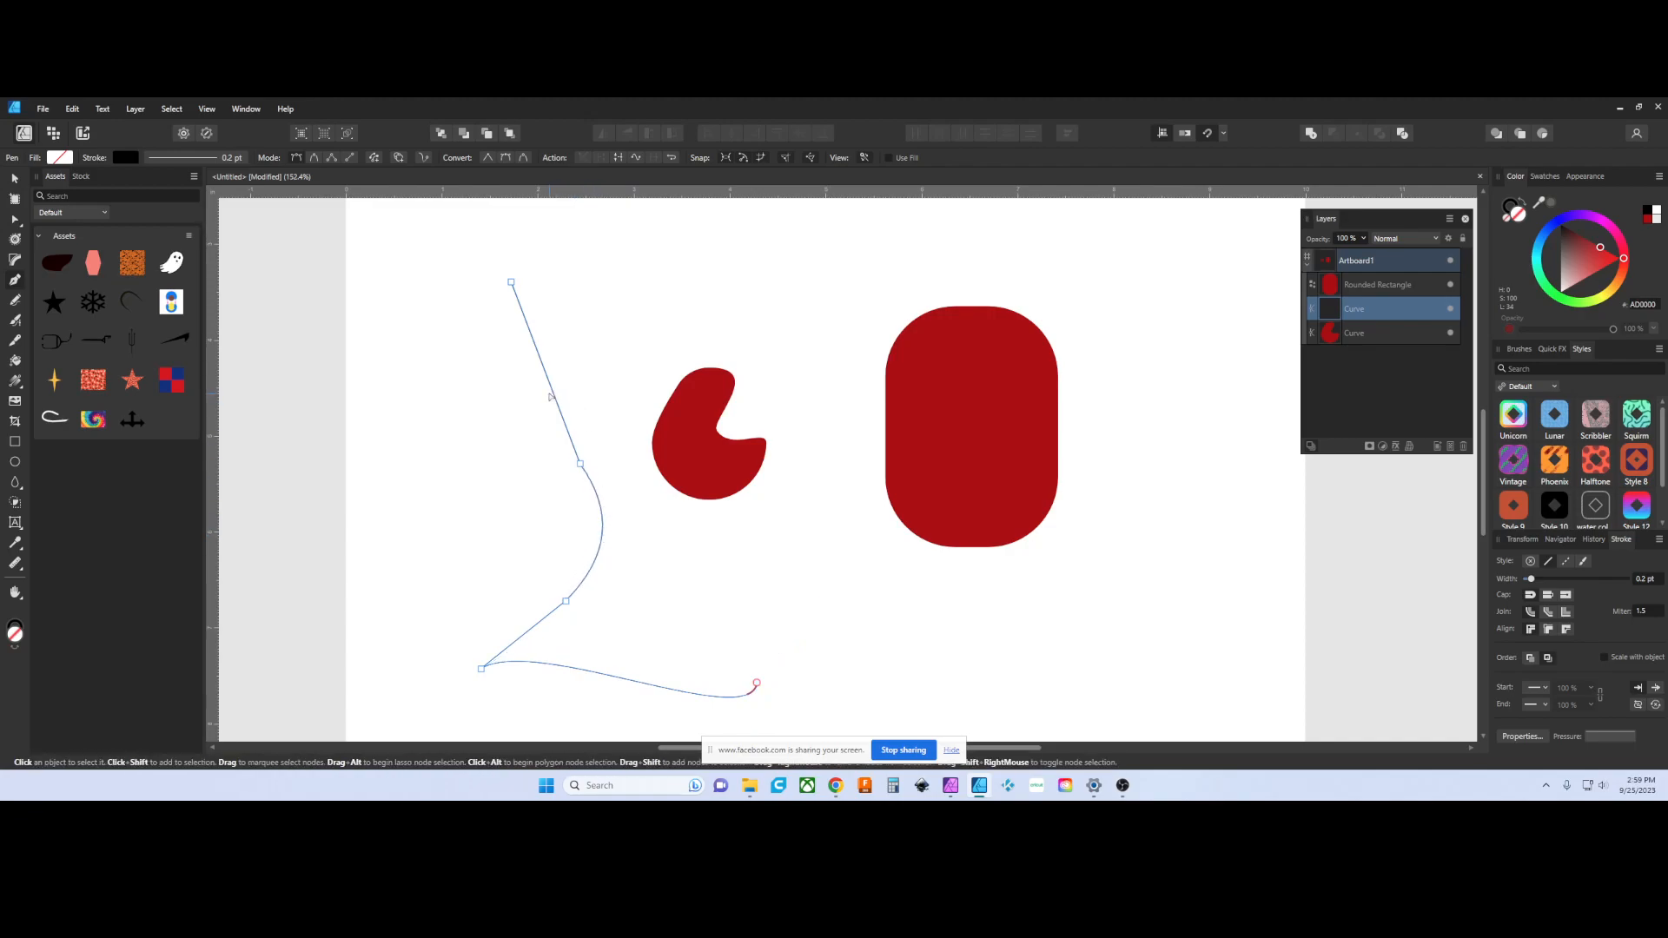
- Thicken the pen path's black stroke to a width of 18.8 pt
{"action": "left_click", "coordinate": [1510, 206]}
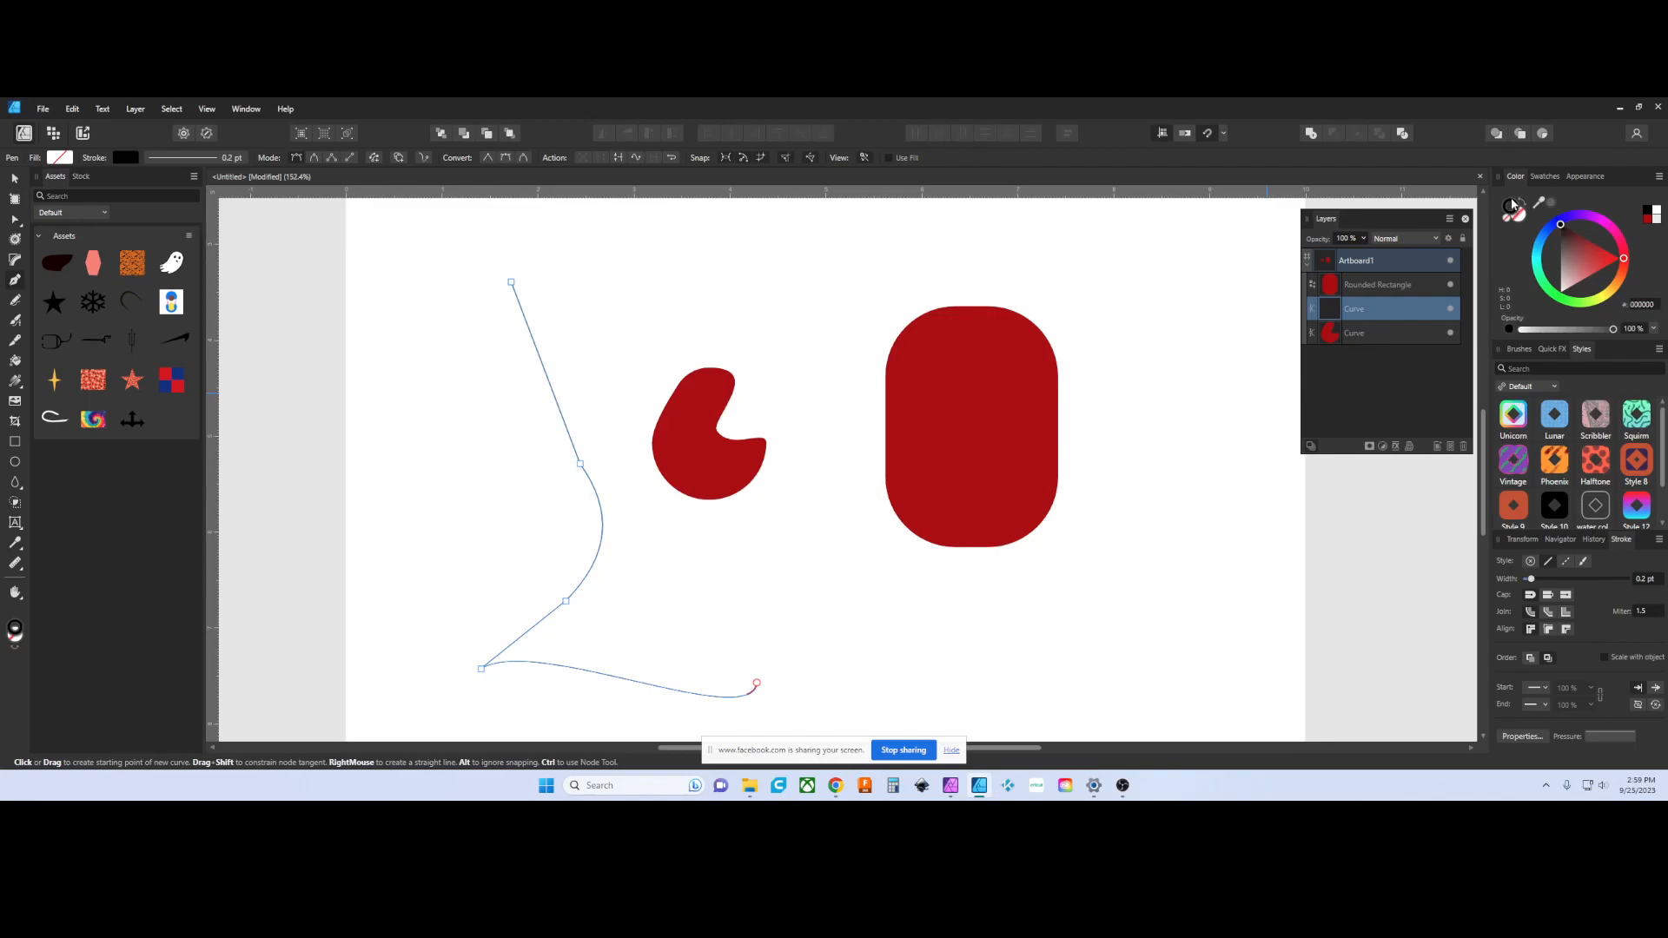
{"action": "left_click_drag", "start_coordinate": [1536, 577], "coordinate": [1580, 579]}
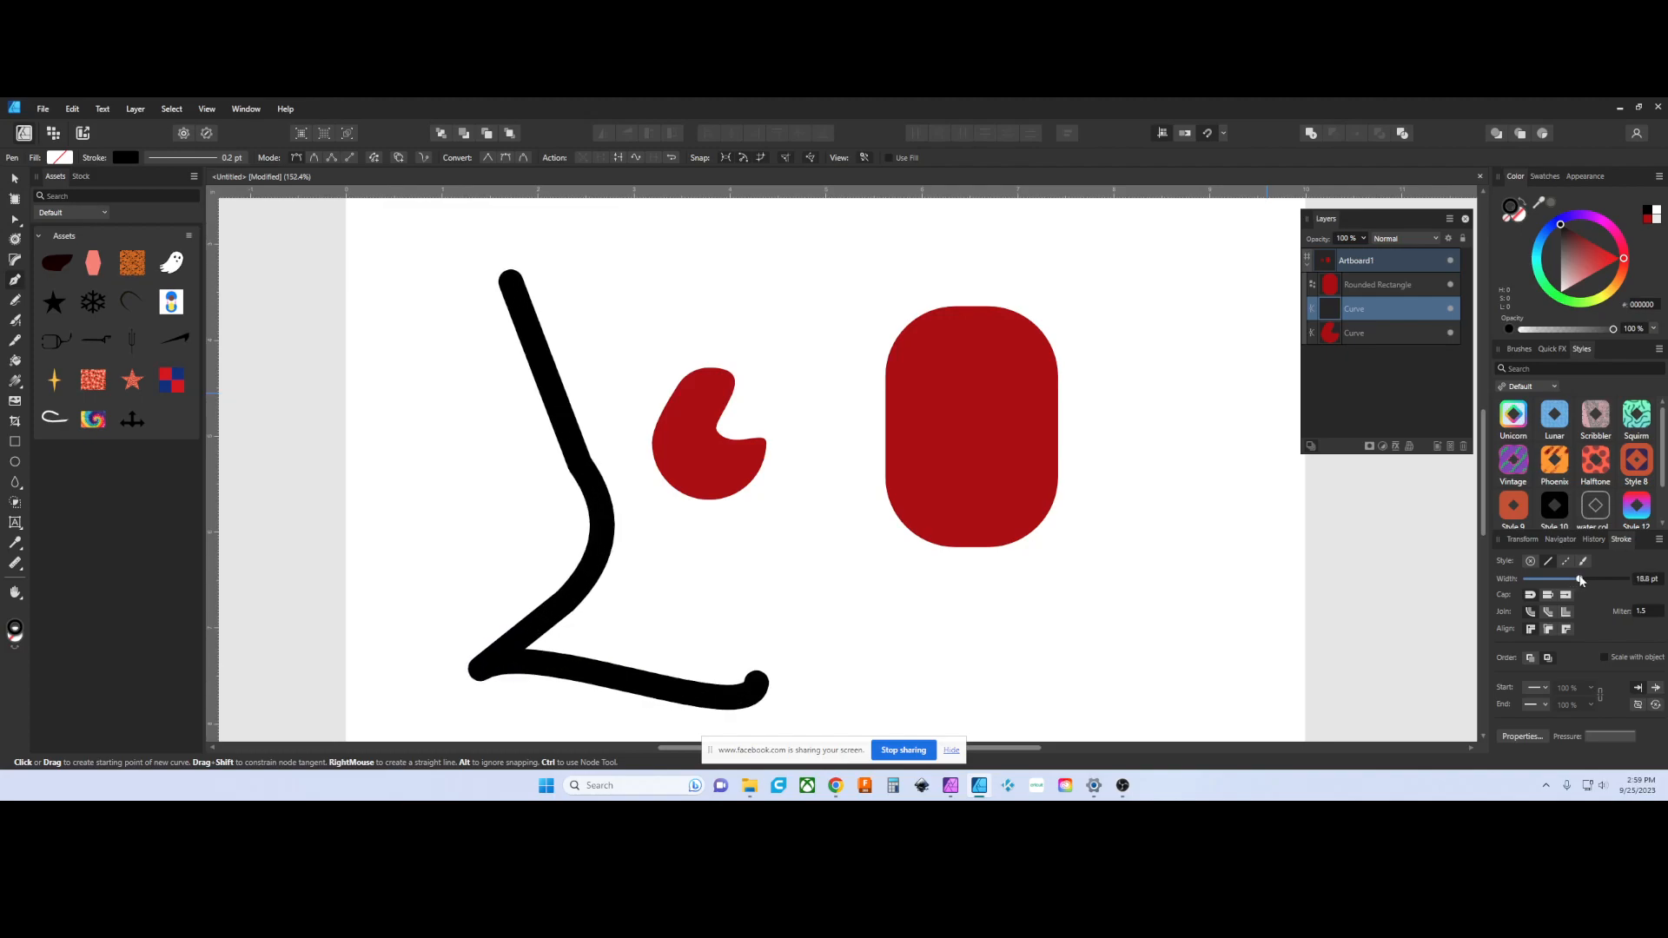
{"action": "scroll", "coordinate": [733, 543], "scroll_direction": "down", "scroll_amount": 3}
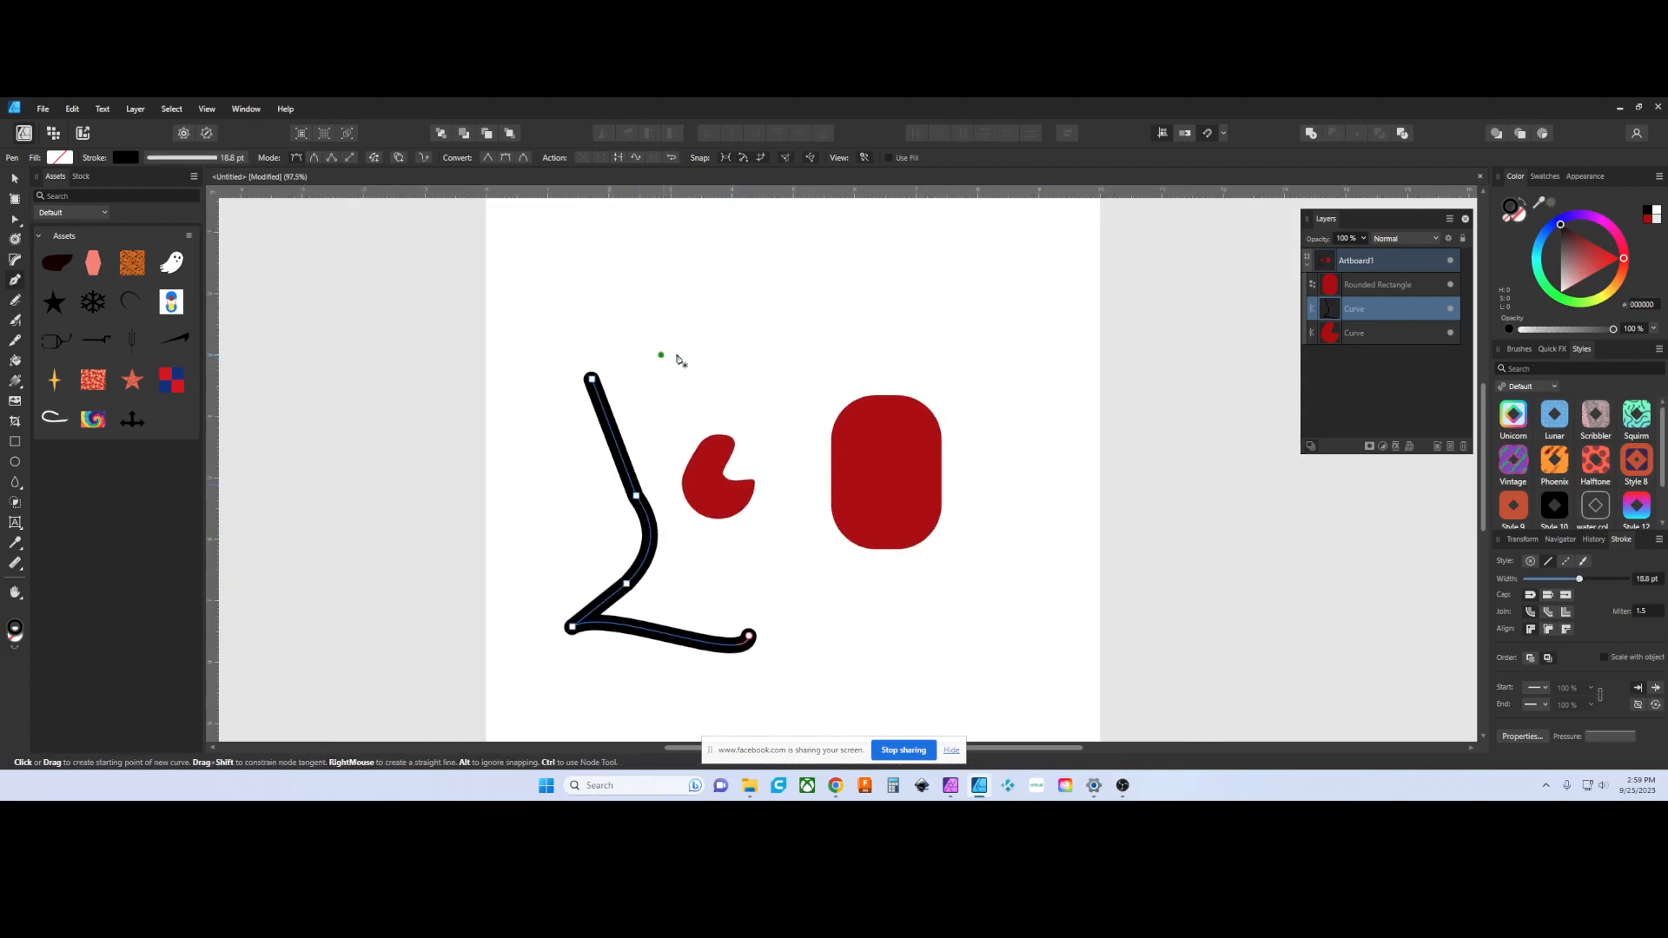
- Leave the pen drawing and move the notched red shape up and slightly right, clear of the thick path
{"action": "left_click_drag", "start_coordinate": [672, 357], "coordinate": [626, 372]}
{"action": "left_click", "coordinate": [683, 340]}
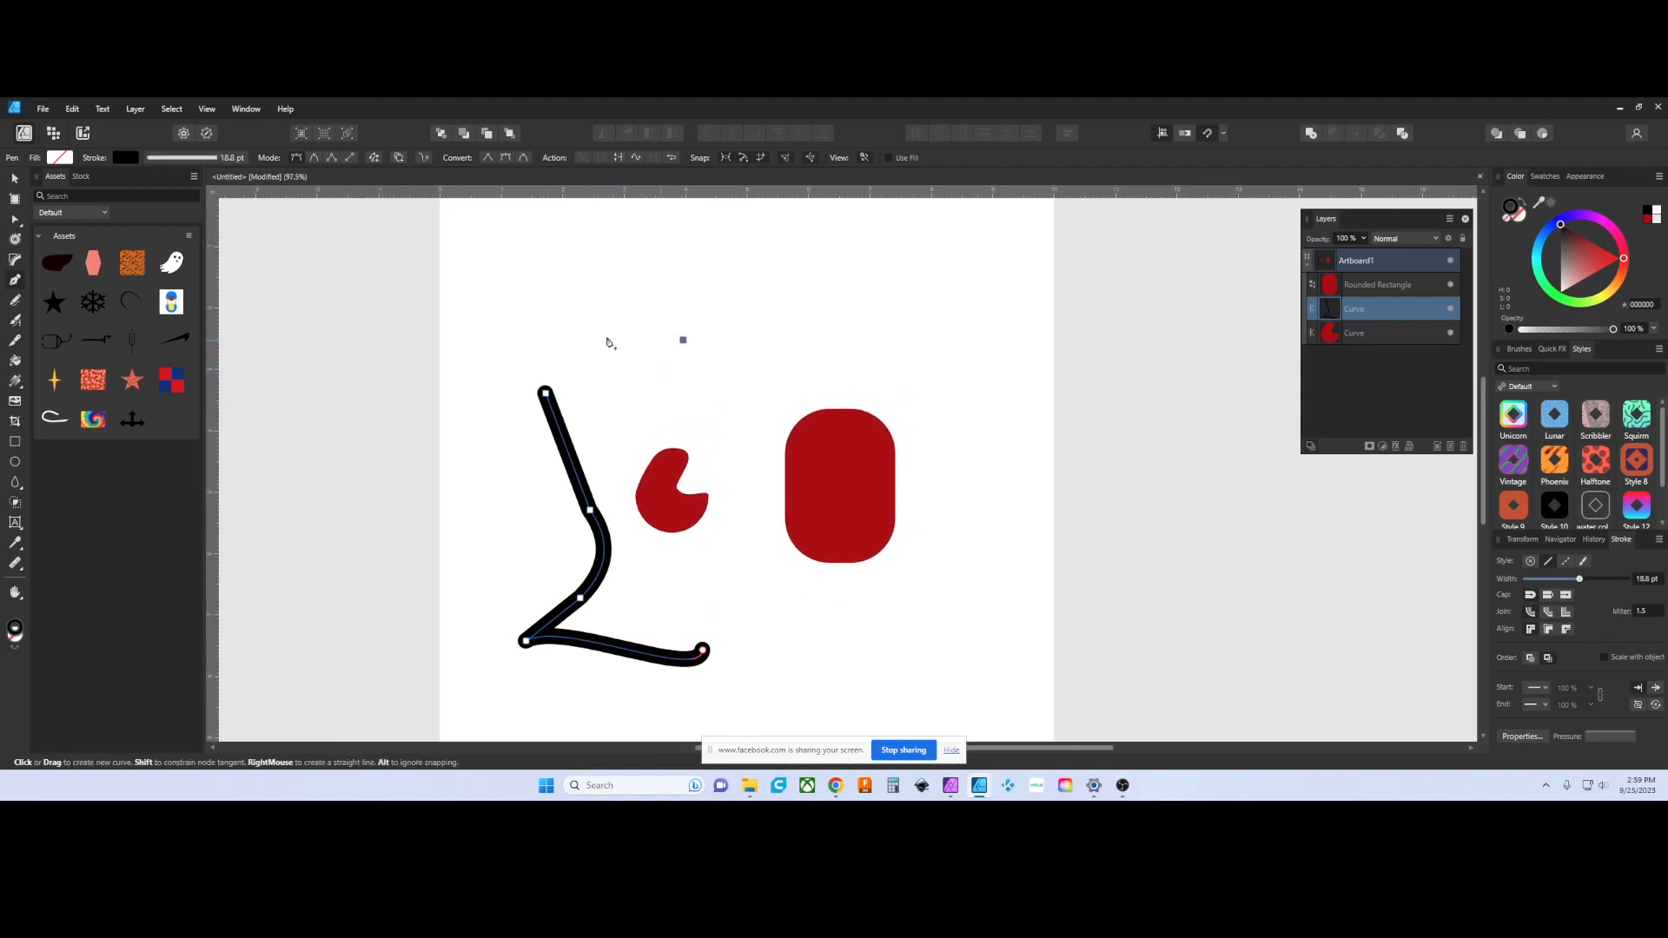
{"action": "left_click", "coordinate": [18, 179]}
{"action": "left_click", "coordinate": [389, 285]}
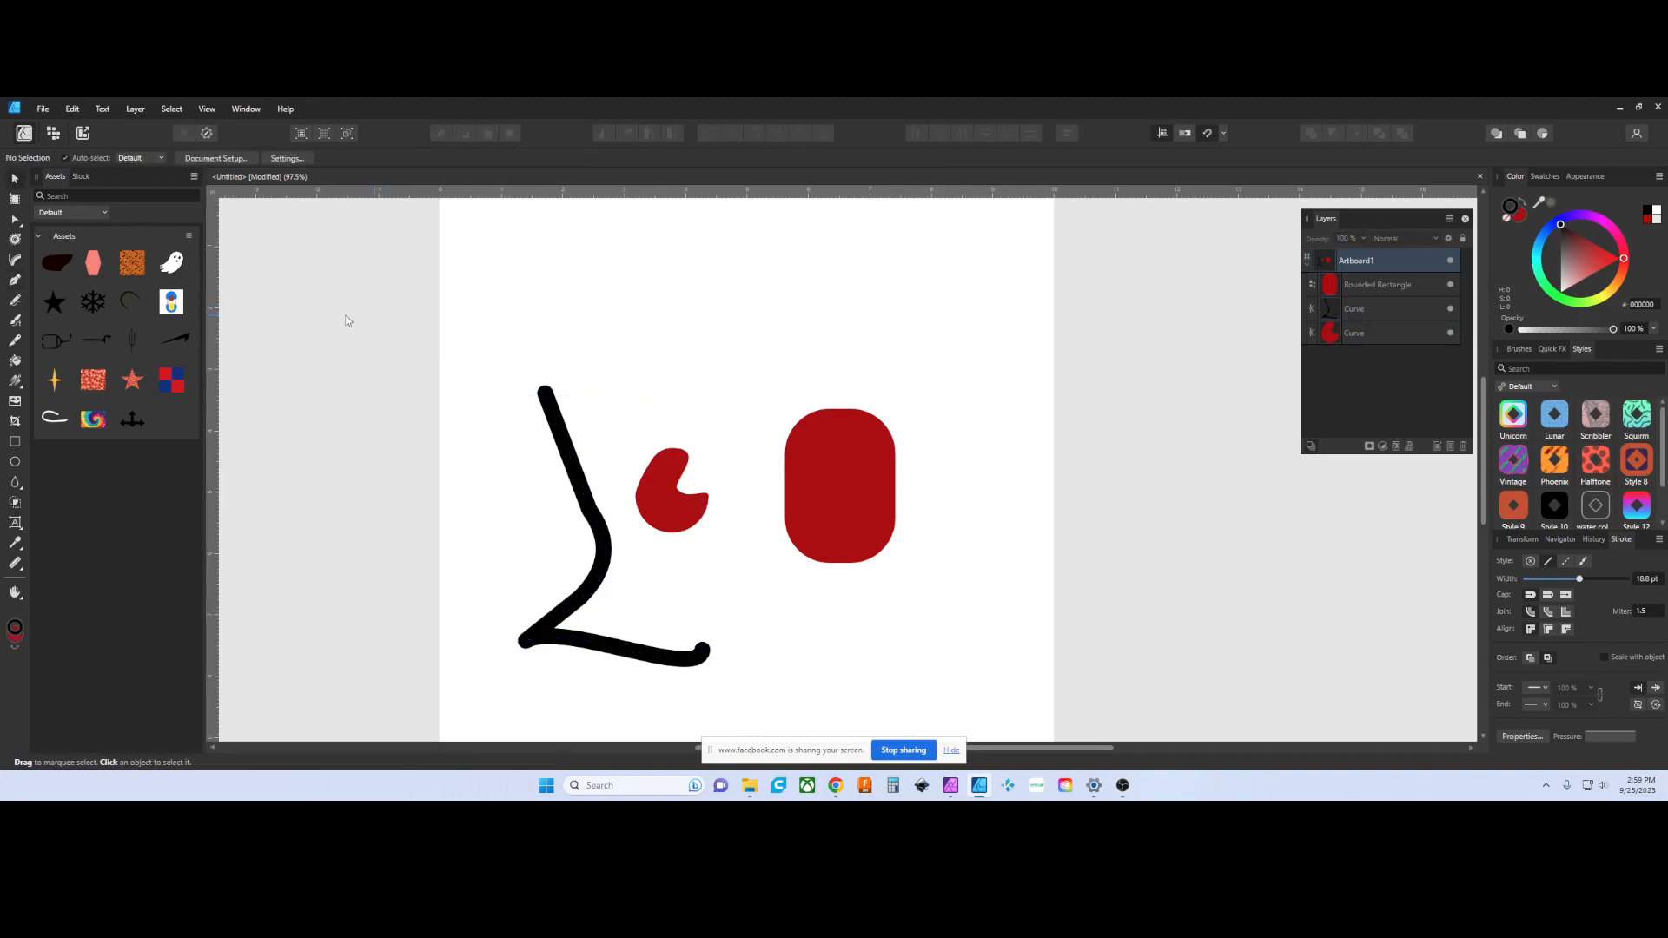
{"action": "left_click", "coordinate": [655, 502]}
{"action": "left_click_drag", "start_coordinate": [670, 500], "coordinate": [701, 392]}
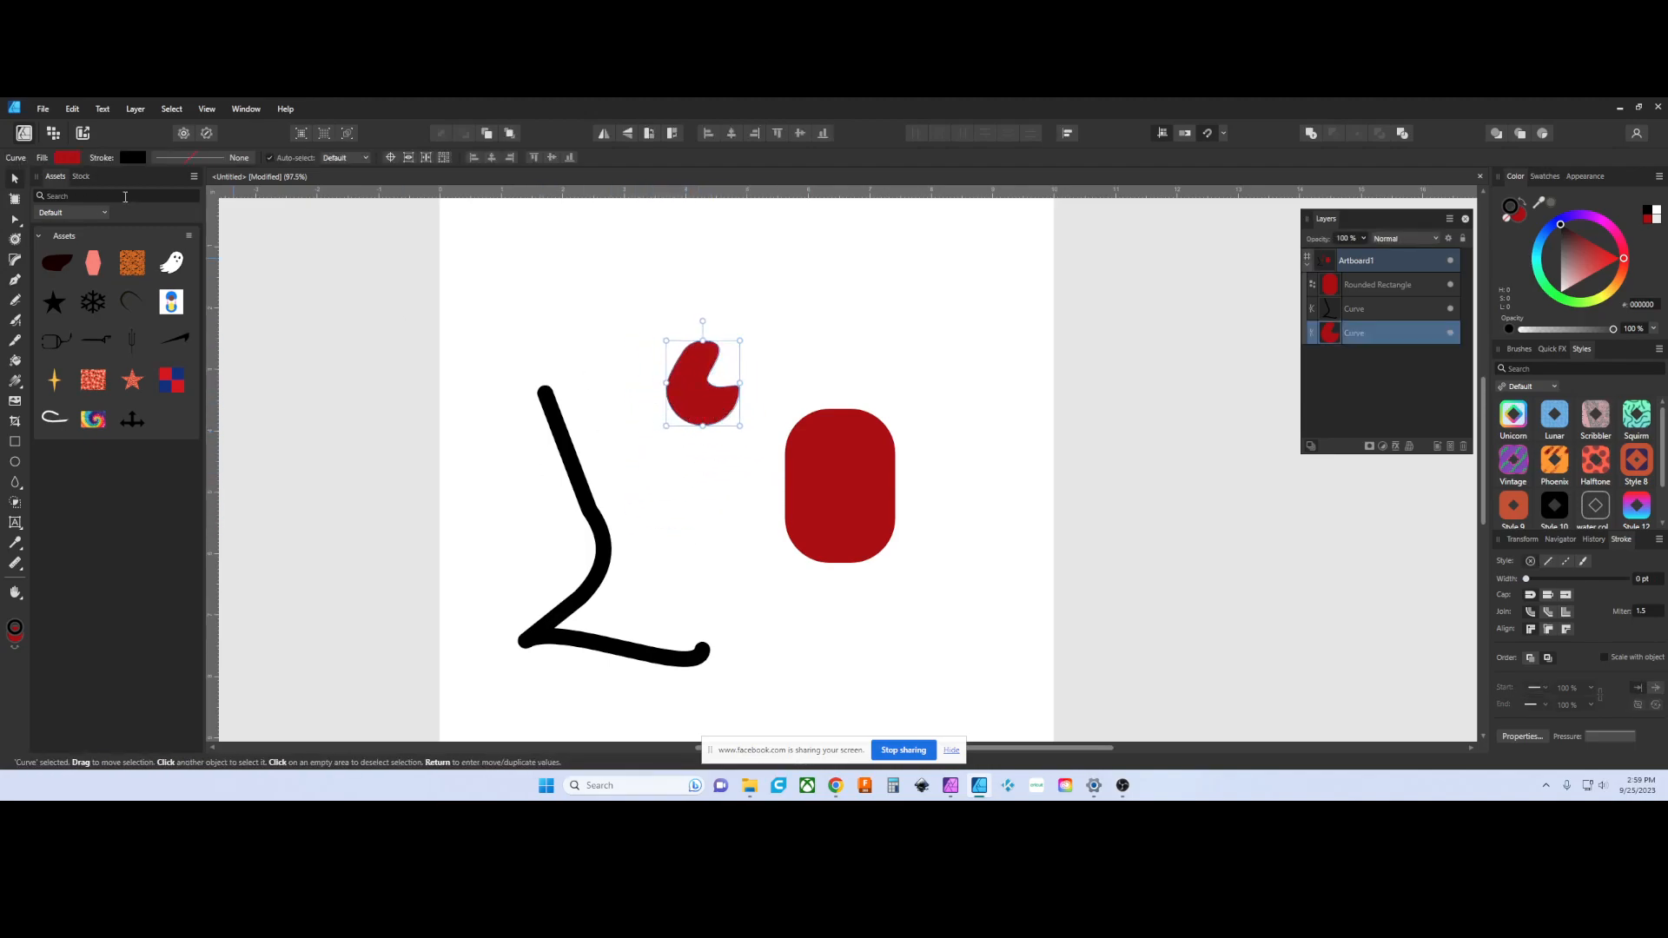
- Add the selected notched red shape to the Assets category and place a copy of it above the thick path
{"action": "left_click", "coordinate": [190, 238]}
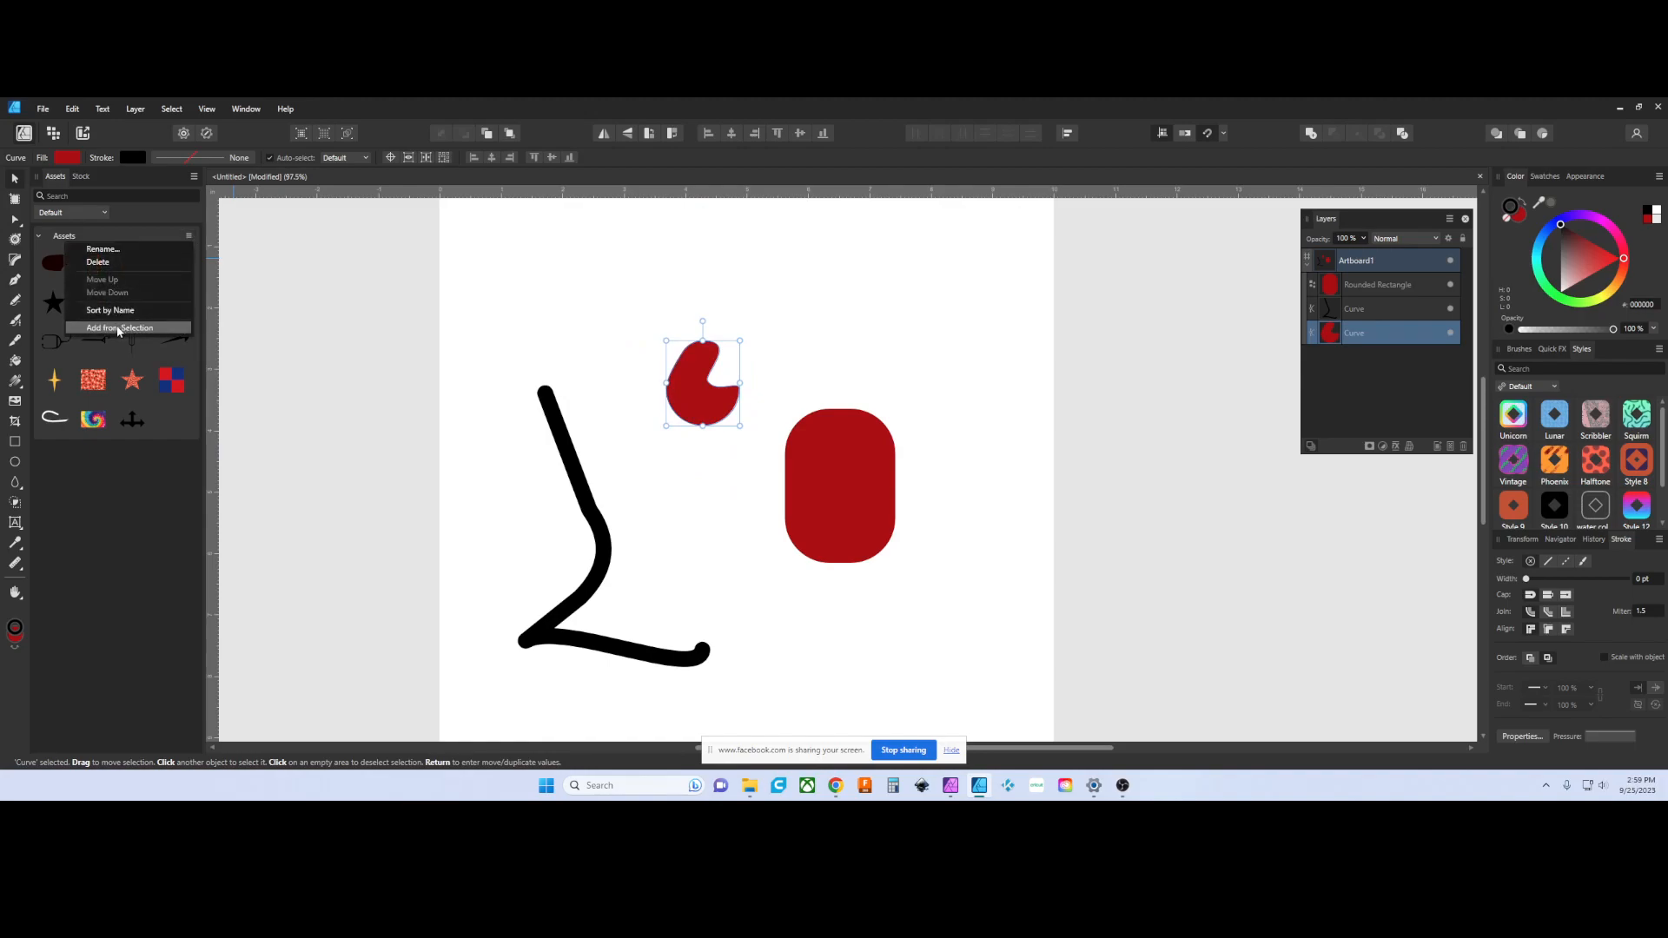
{"action": "left_click", "coordinate": [108, 328]}
{"action": "left_click_drag", "start_coordinate": [173, 420], "coordinate": [508, 304]}
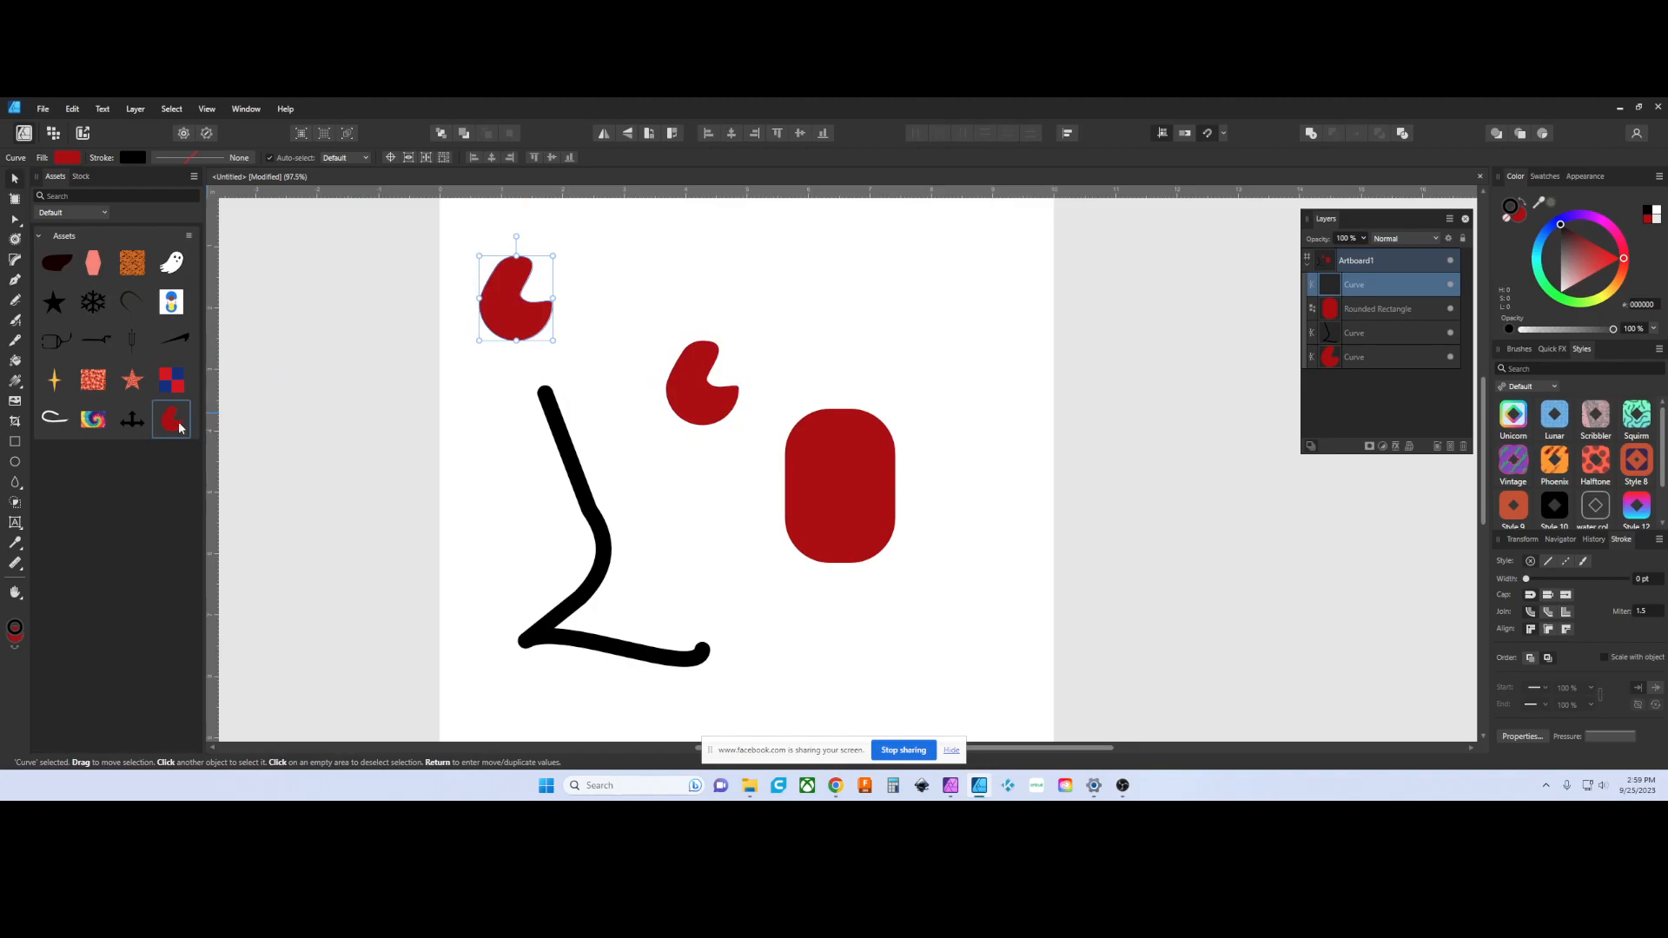
- Place two more copies of the notched red asset near the upper end of the thick path
{"action": "left_click_drag", "start_coordinate": [180, 426], "coordinate": [546, 363]}
{"action": "left_click_drag", "start_coordinate": [173, 421], "coordinate": [623, 365]}
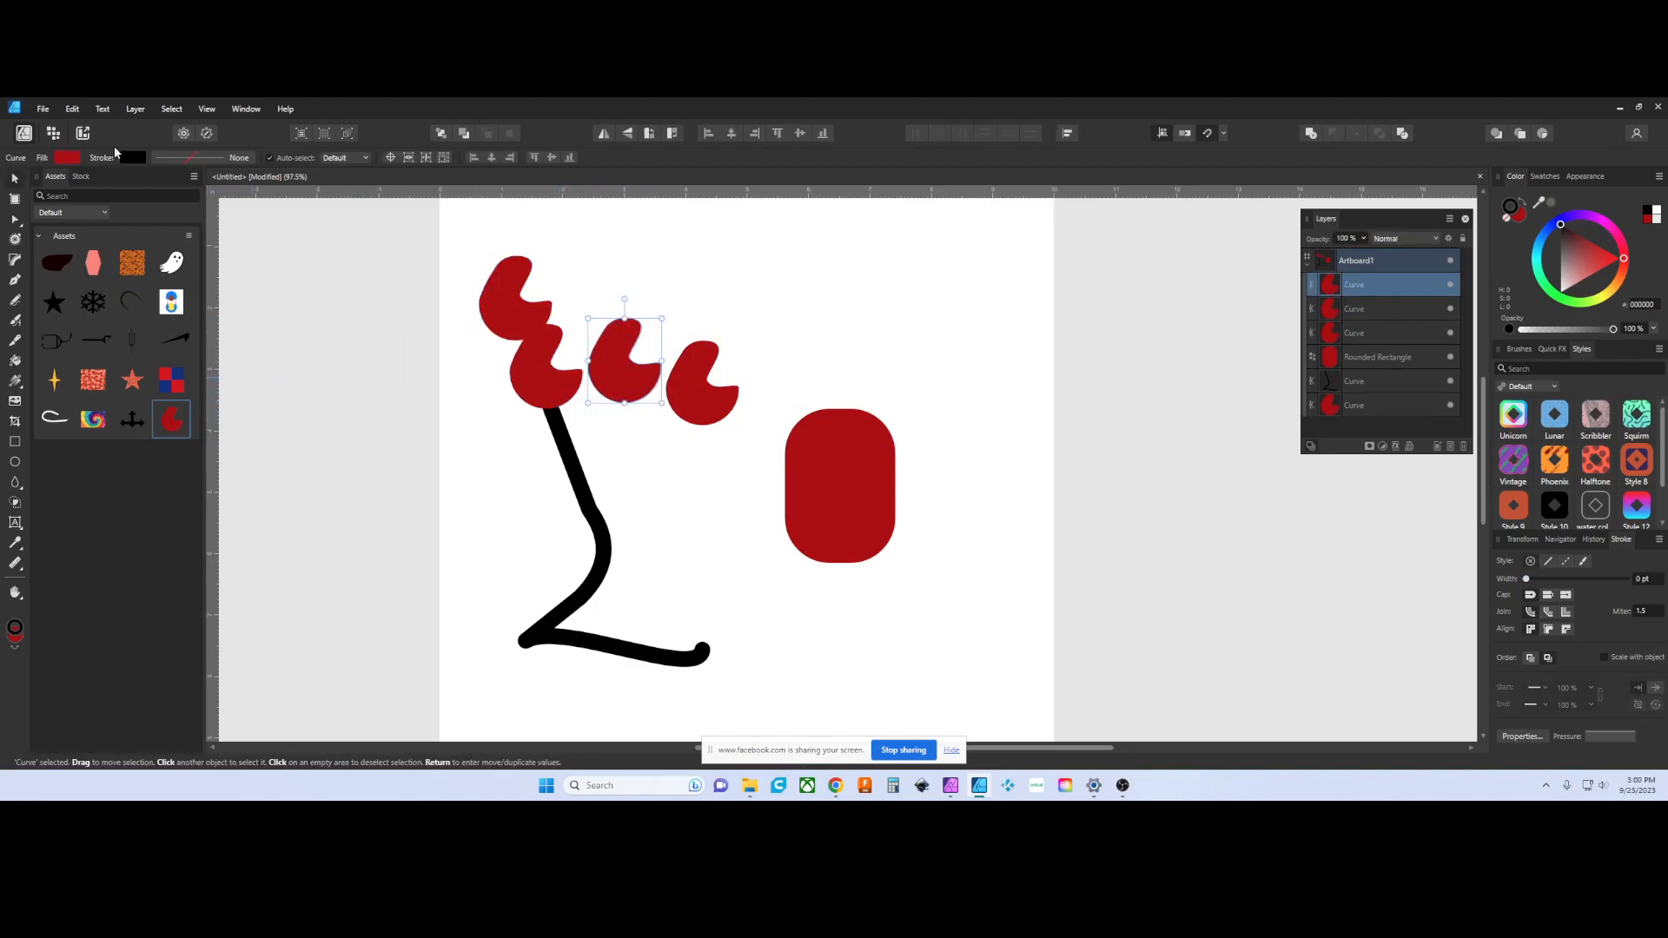
- Create a new document and place four copies of the notched red asset on the upper half of its artboard
{"action": "left_click", "coordinate": [43, 109]}
{"action": "left_click", "coordinate": [372, 240]}
{"action": "left_click", "coordinate": [1099, 632]}
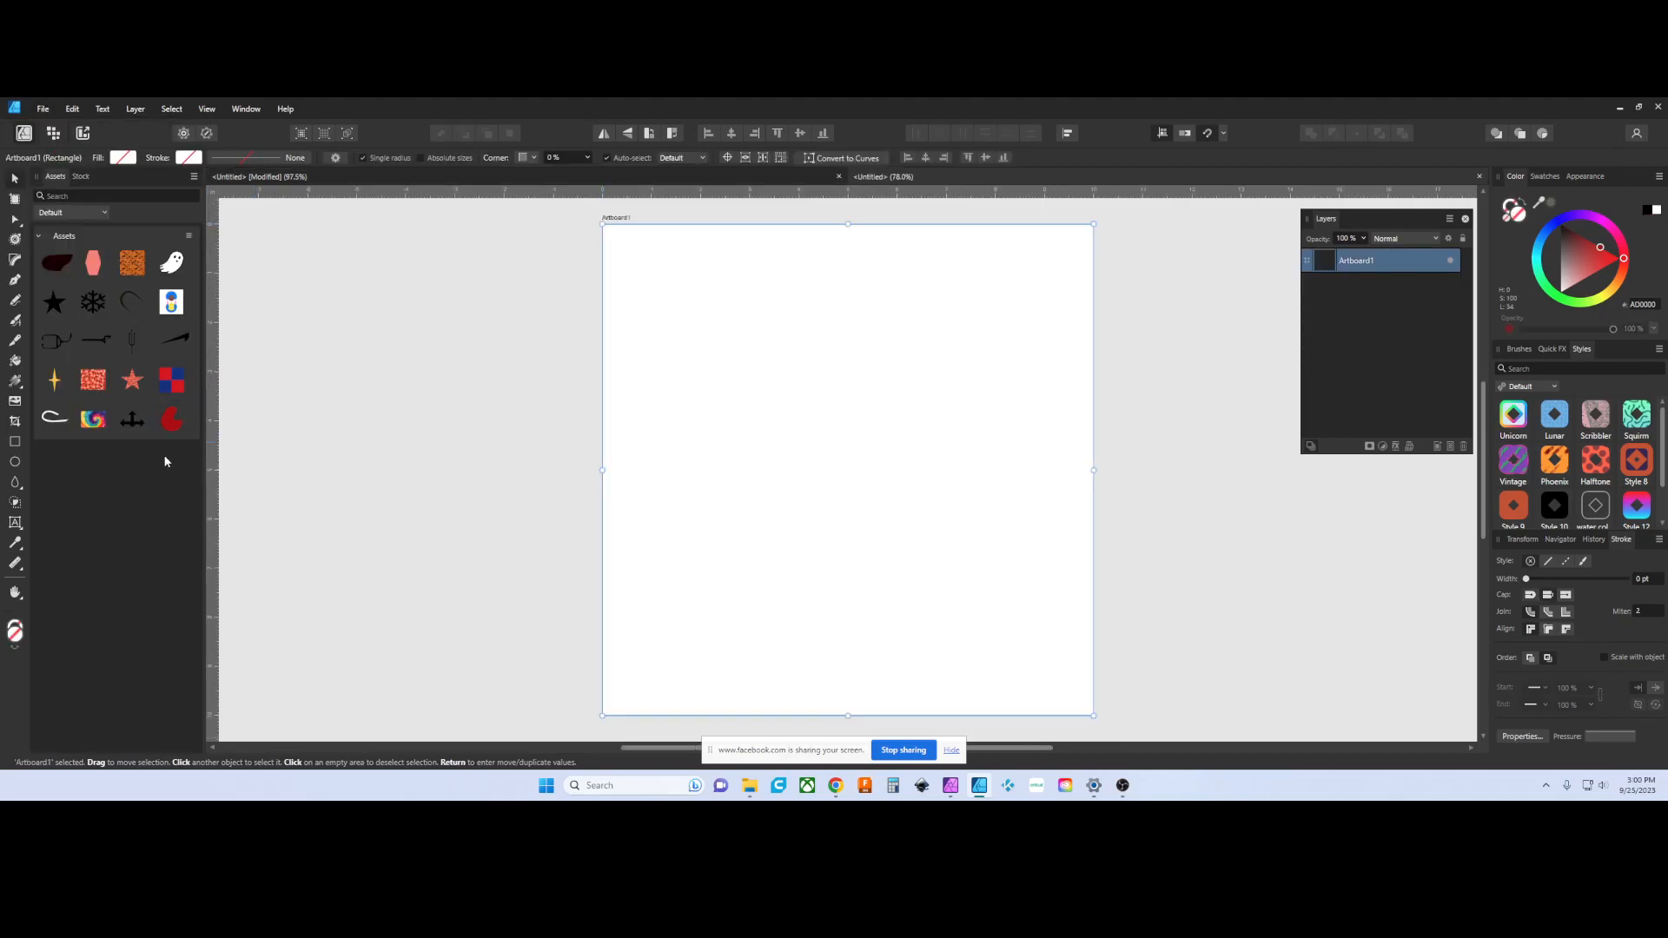
{"action": "mouse_move", "coordinate": [171, 419]}
{"action": "left_mouse_down"}
{"action": "mouse_move", "coordinate": [611, 369]}
{"action": "mouse_move", "coordinate": [703, 387]}
{"action": "mouse_move", "coordinate": [725, 416]}
{"action": "mouse_move", "coordinate": [765, 410]}
{"action": "mouse_move", "coordinate": [833, 469]}
{"action": "mouse_move", "coordinate": [885, 388]}
{"action": "left_mouse_up"}
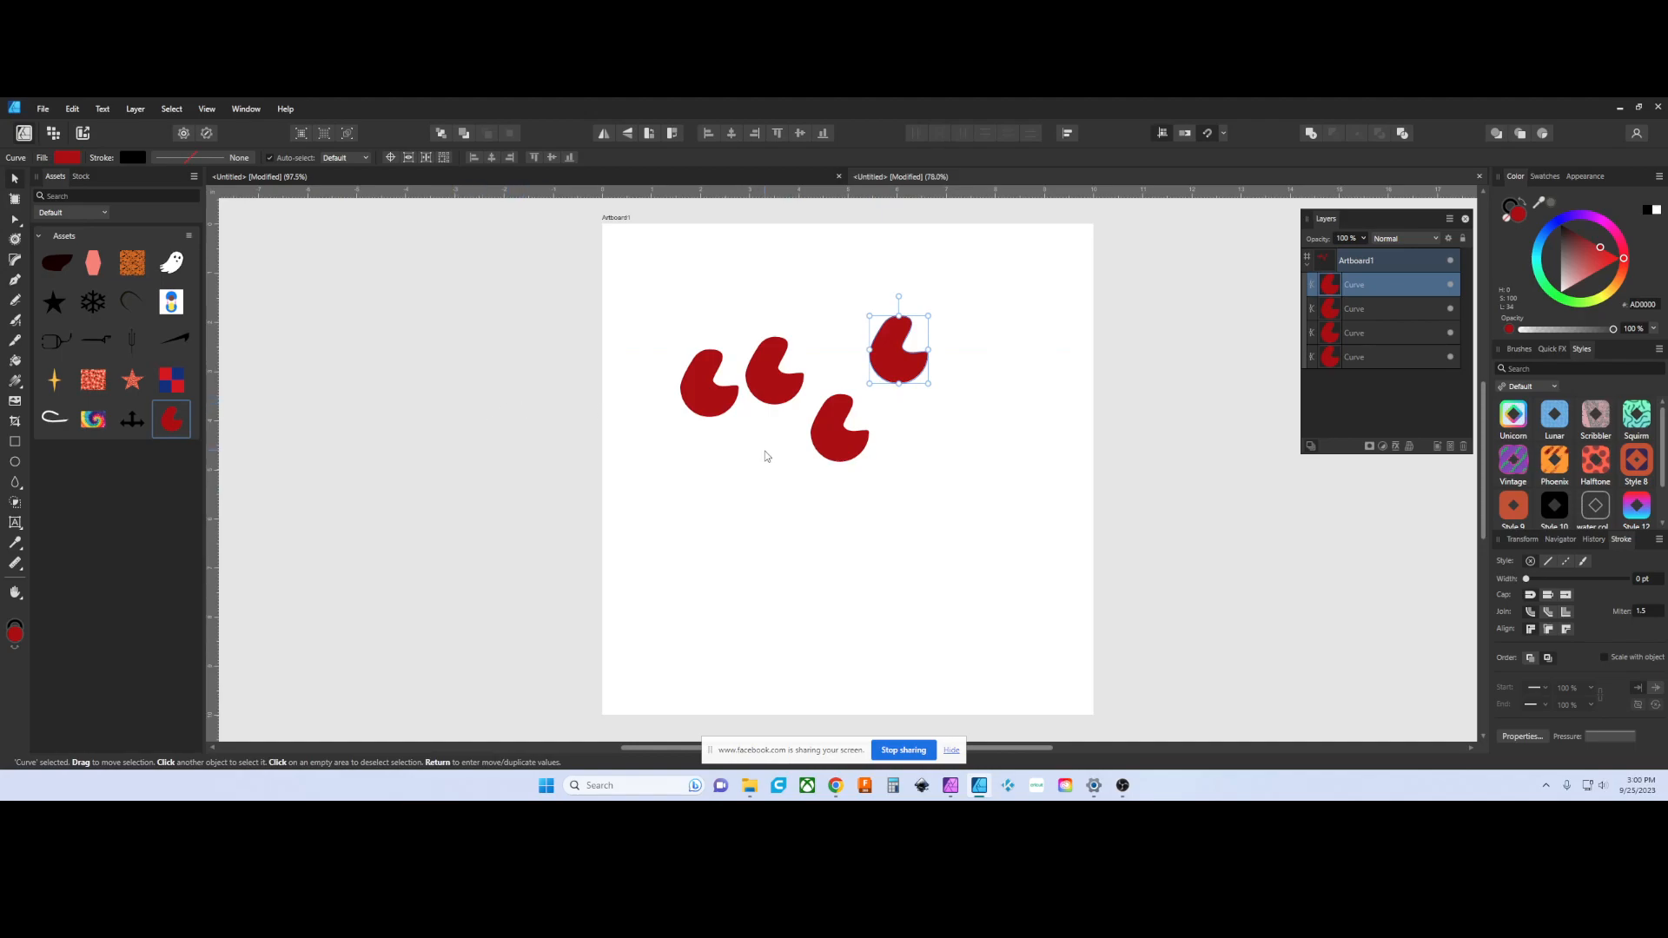
- Overlap the leftmost red copy with its neighbour and place the white ghost asset below the red shapes
{"action": "scroll", "coordinate": [778, 452], "scroll_direction": "up", "scroll_amount": 1}
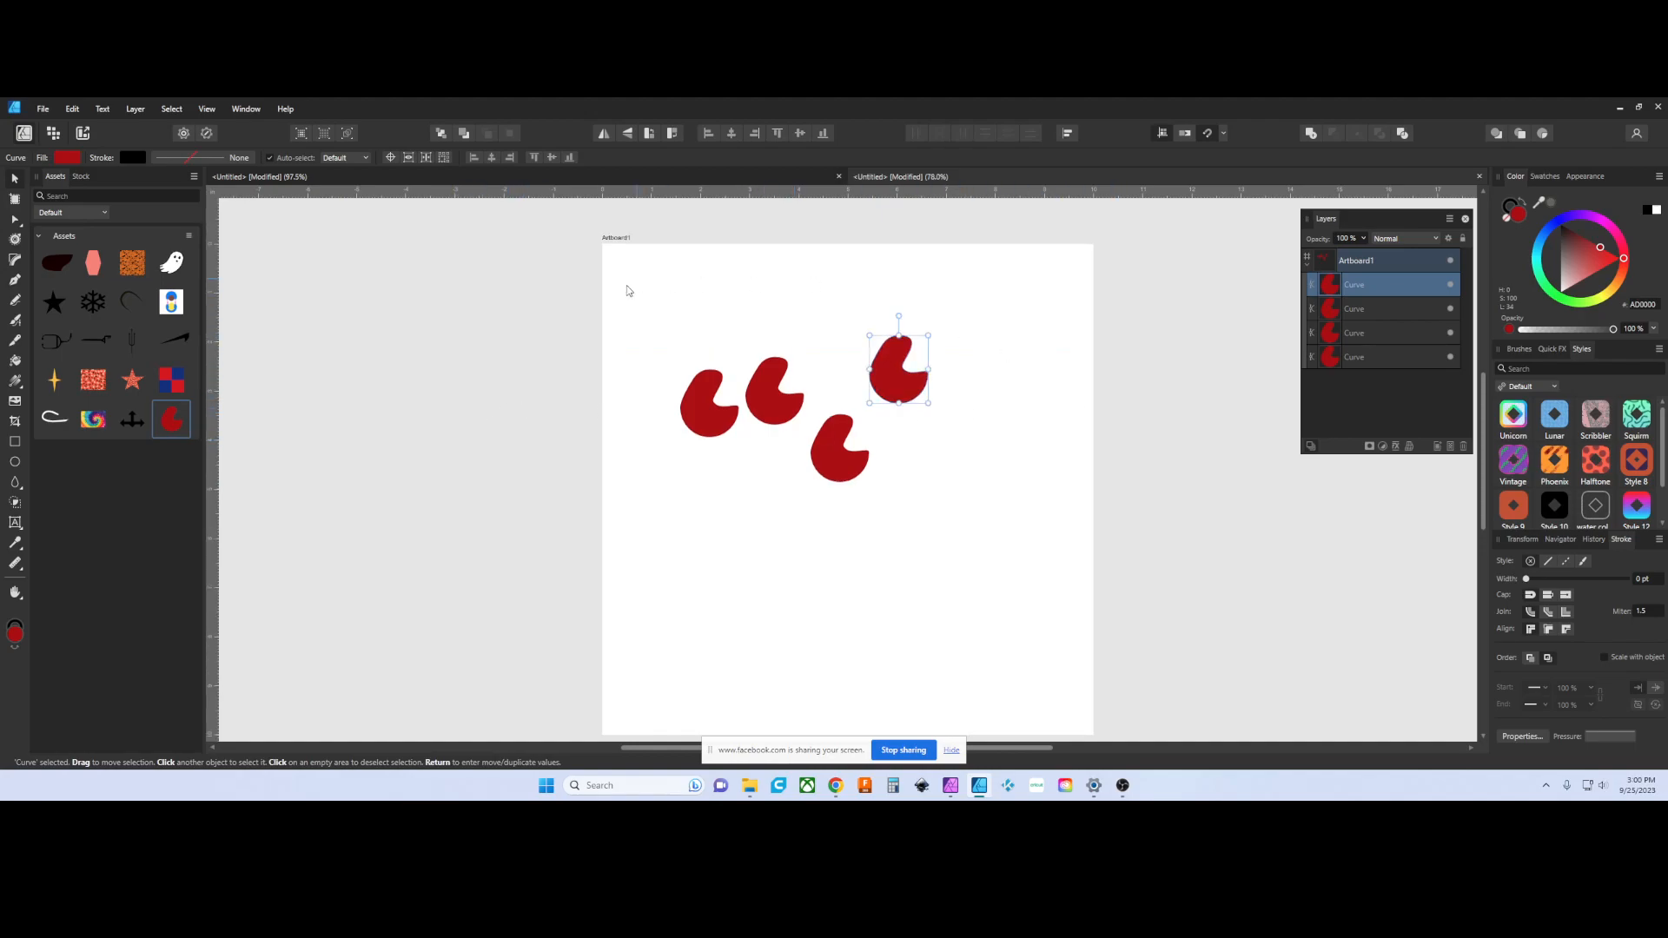
{"action": "left_click_drag", "start_coordinate": [683, 398], "coordinate": [737, 374]}
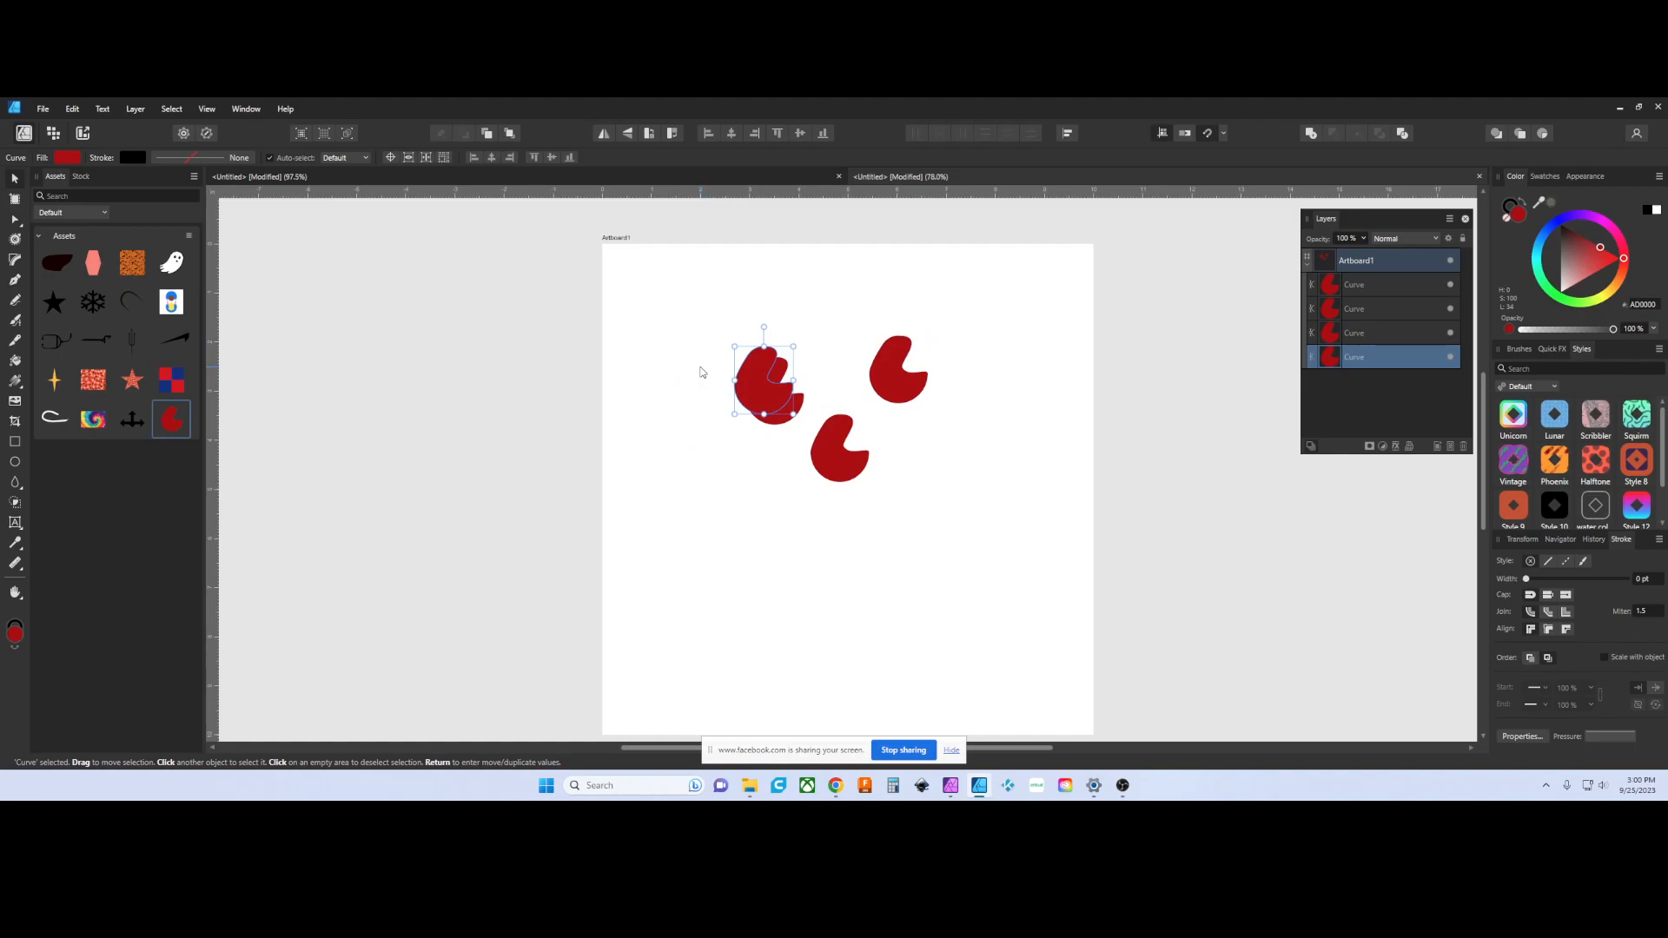
{"action": "left_click_drag", "start_coordinate": [165, 270], "coordinate": [894, 585]}
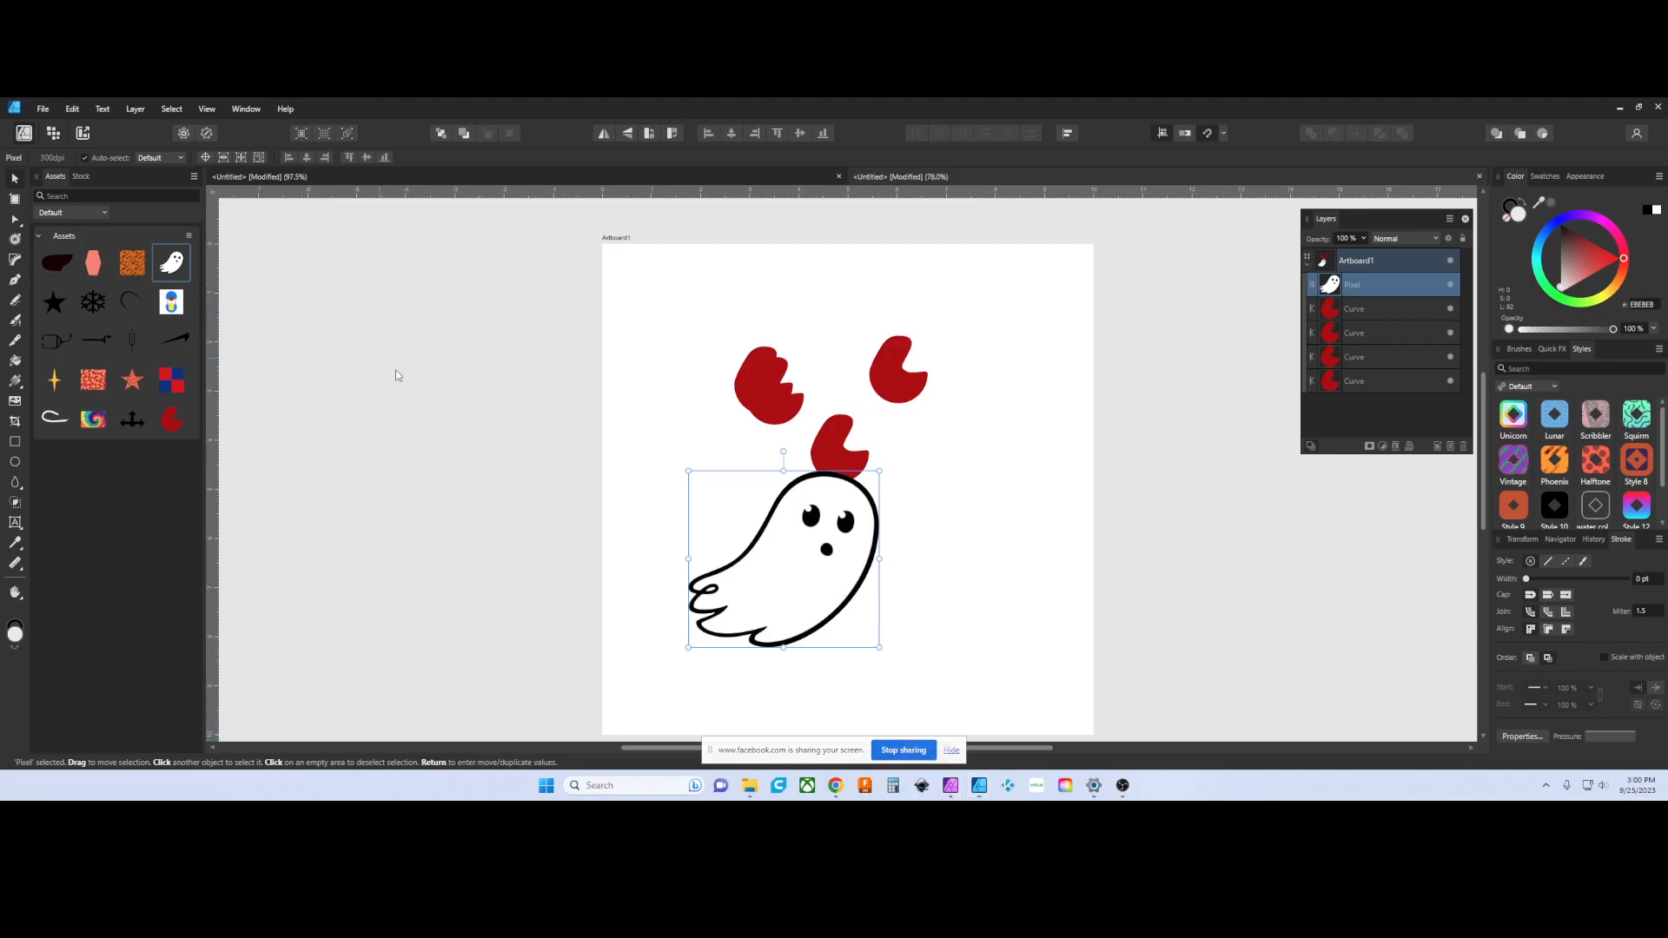
- Launch Inkscape, and in a new Chrome tab search Google for "teardrop outline"
{"action": "left_click", "coordinate": [922, 785]}
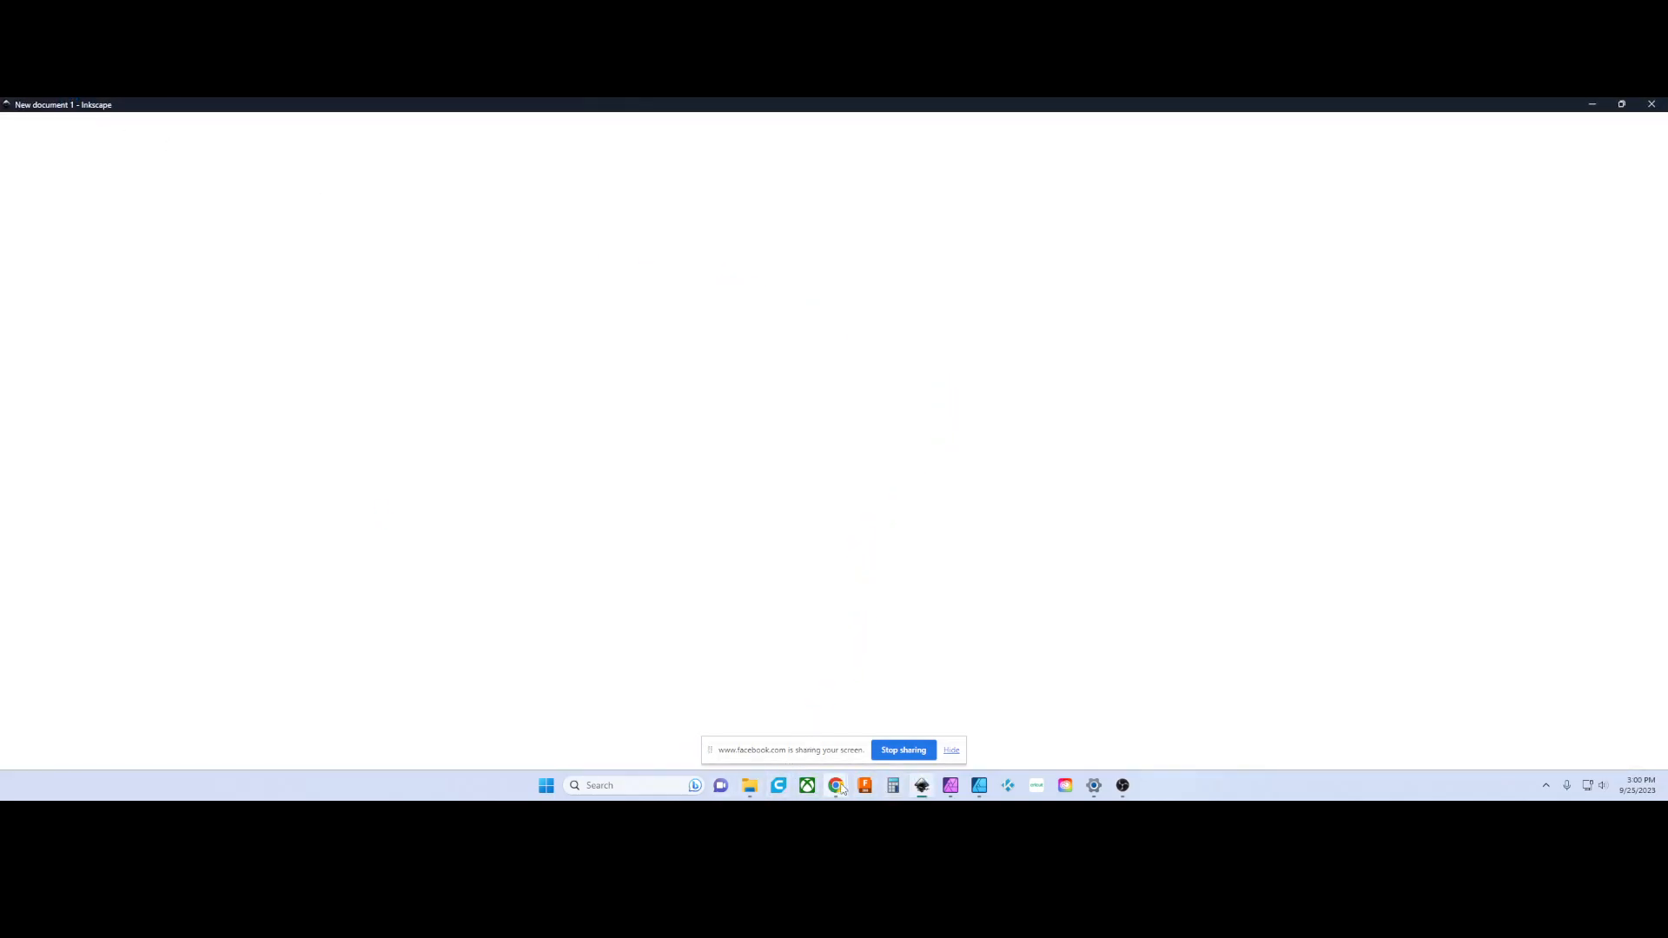
{"action": "mouse_move", "coordinate": [839, 787]}
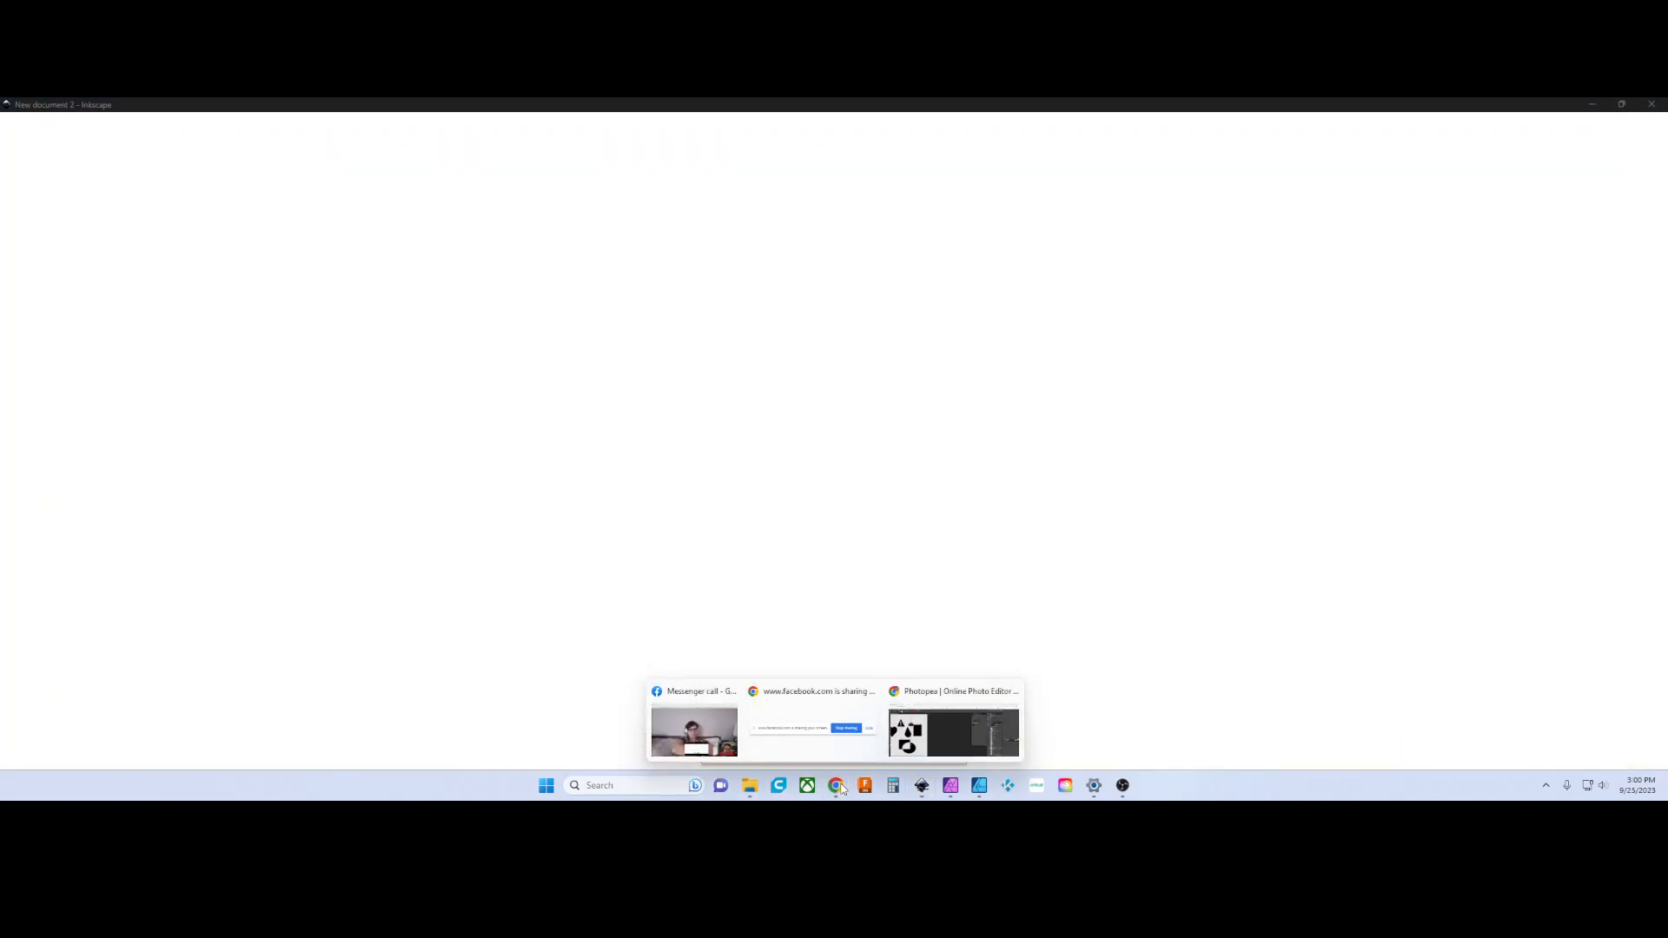
{"action": "left_click", "coordinate": [902, 701]}
{"action": "left_click", "coordinate": [331, 107]}
{"action": "left_click", "coordinate": [404, 129]}
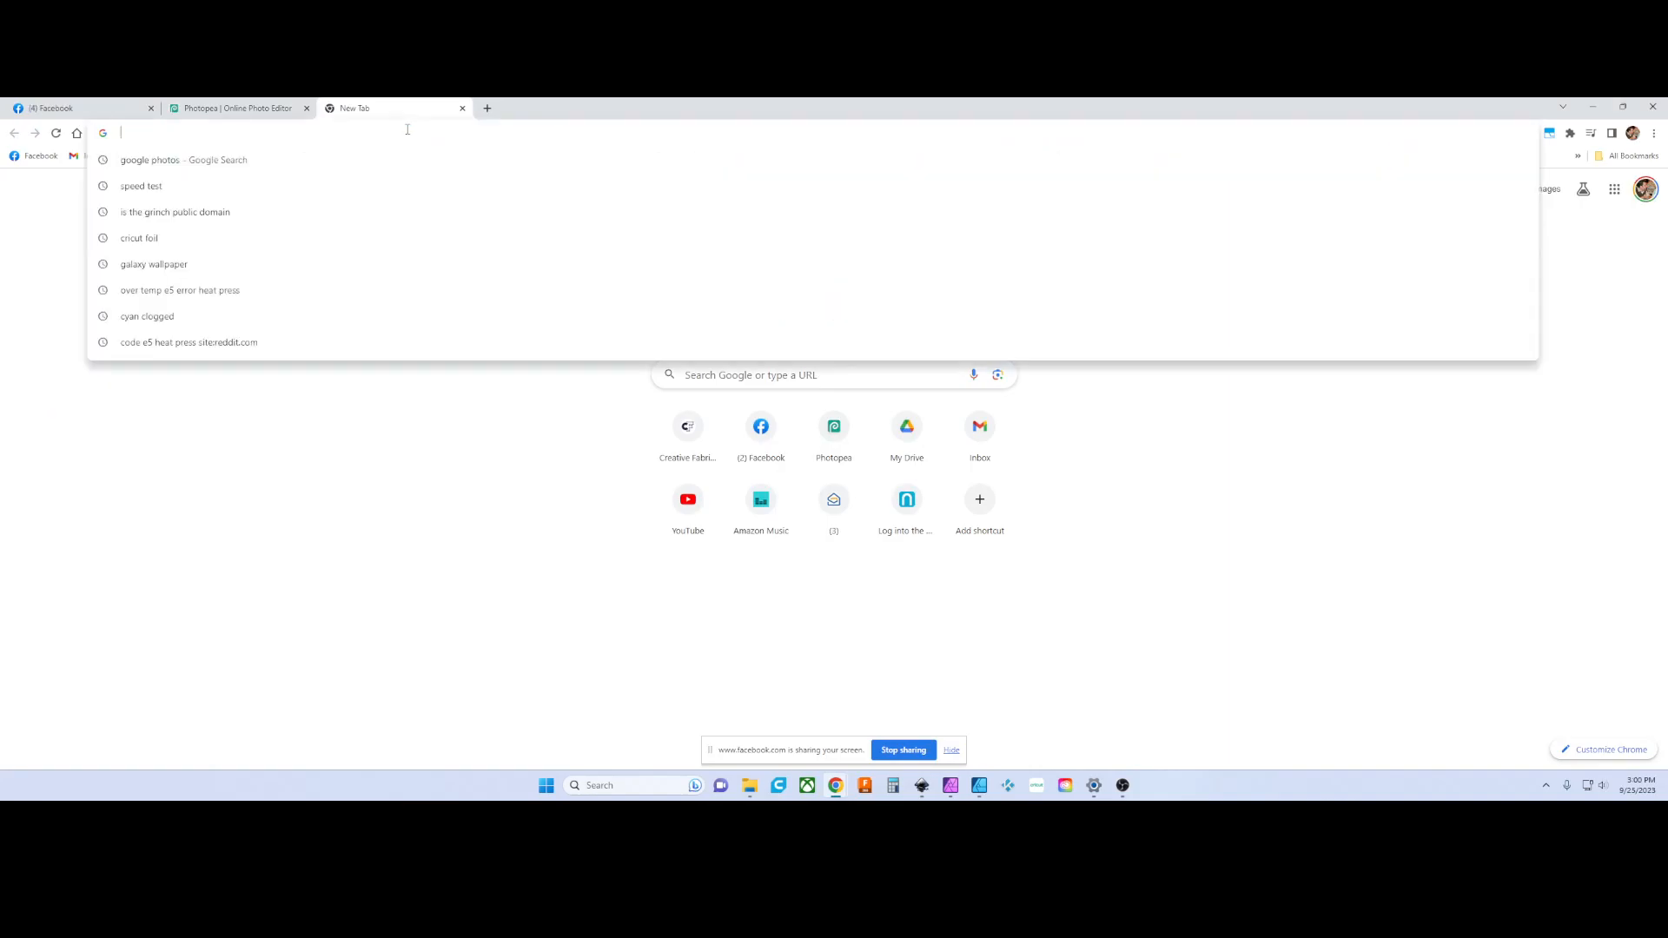
{"action": "type", "text": "teardrio"}
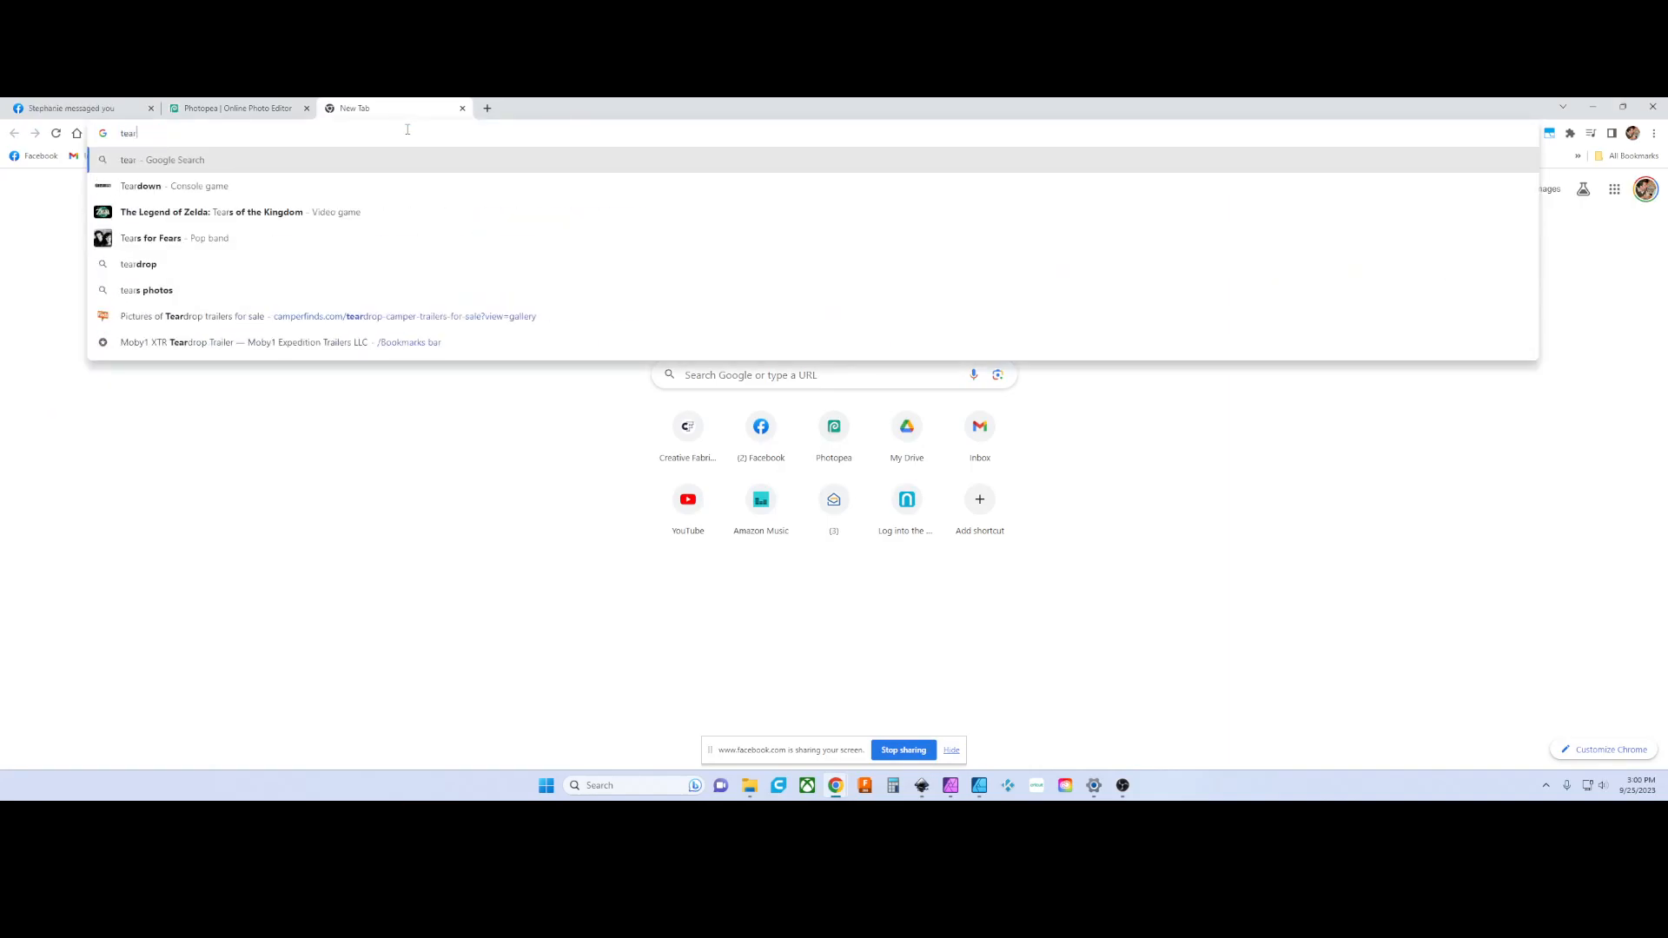
{"action": "key", "text": "BackSpace"}
{"action": "key", "text": "BackSpace"}
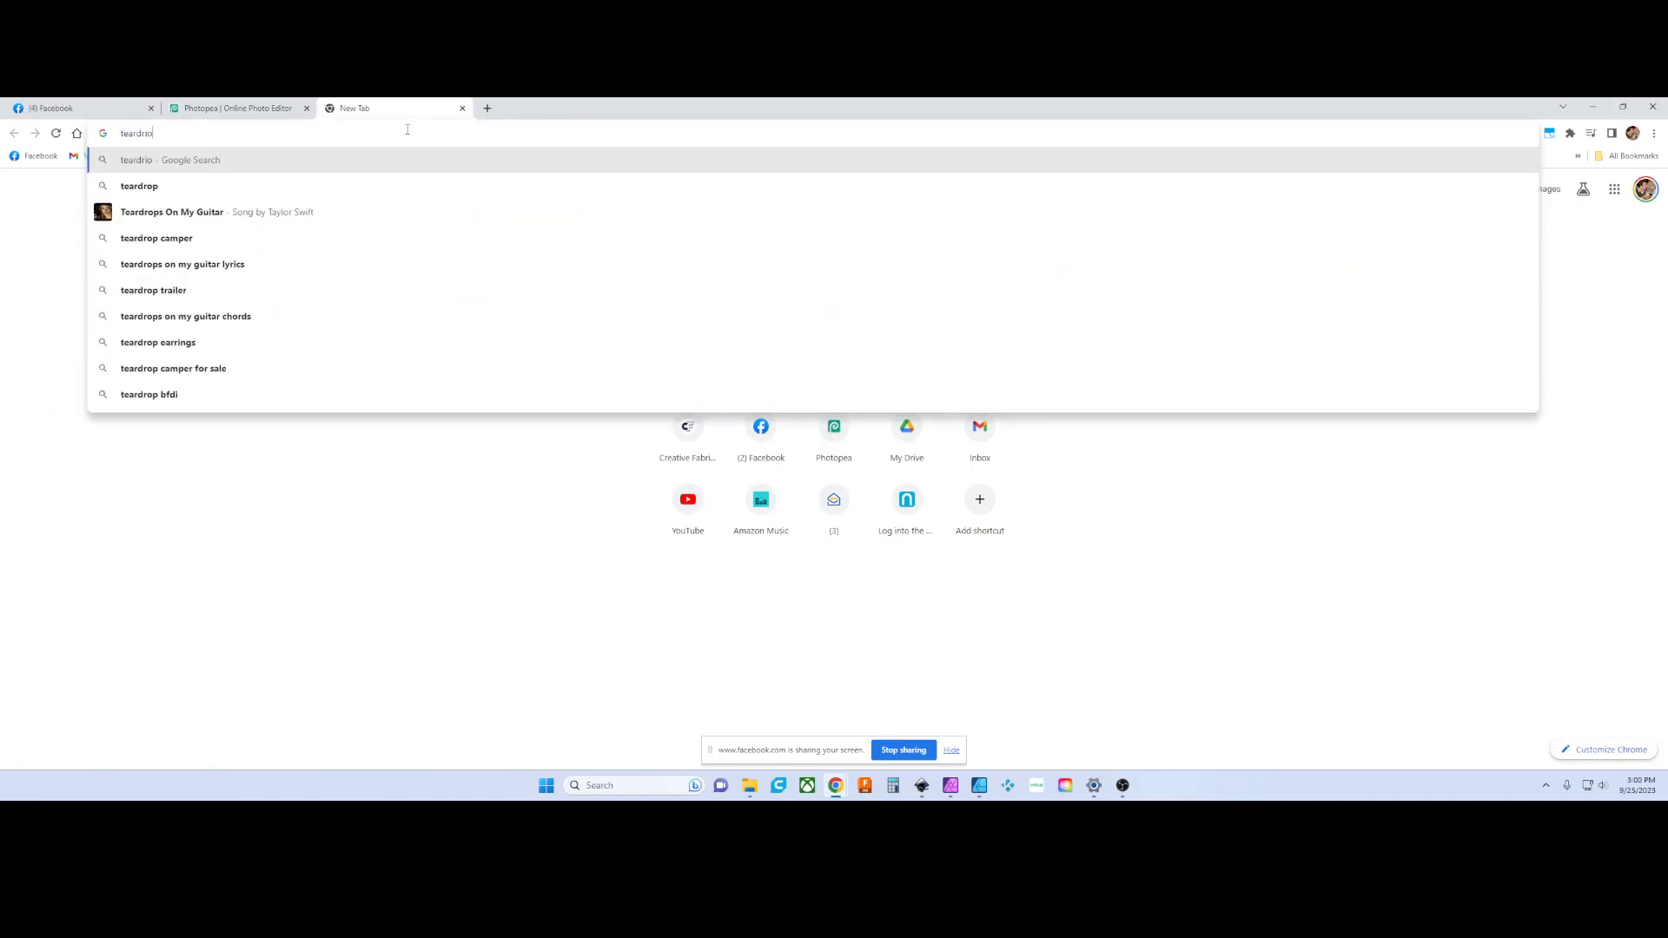
{"action": "type", "text": "op outlin"}
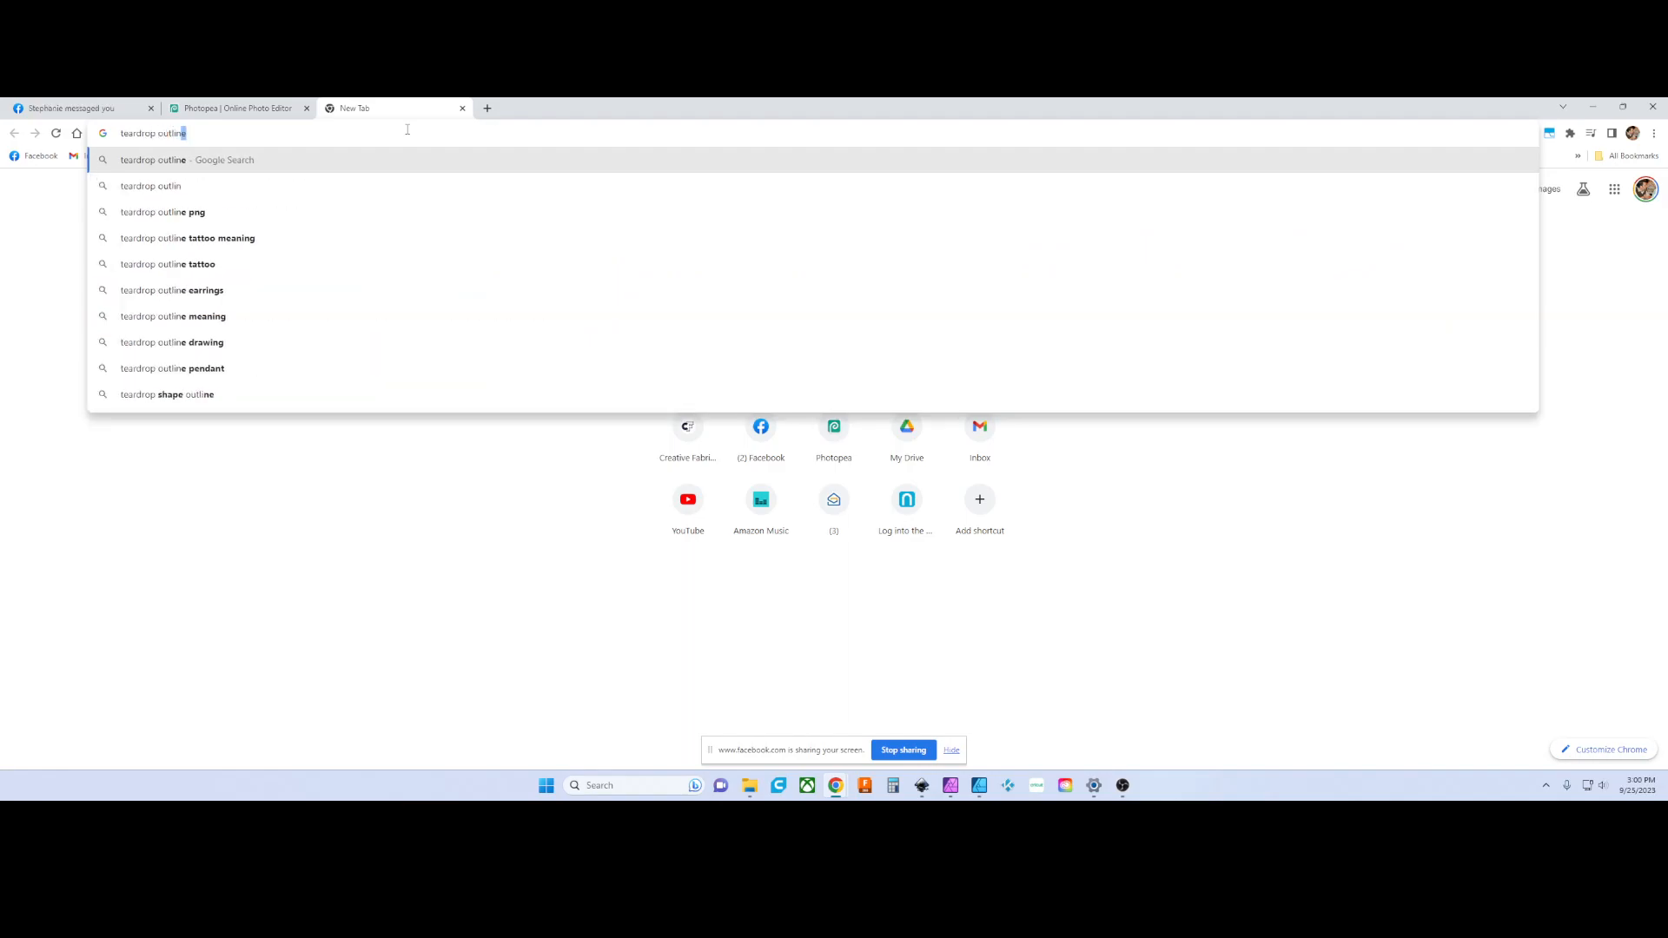
{"action": "key", "text": "Return"}
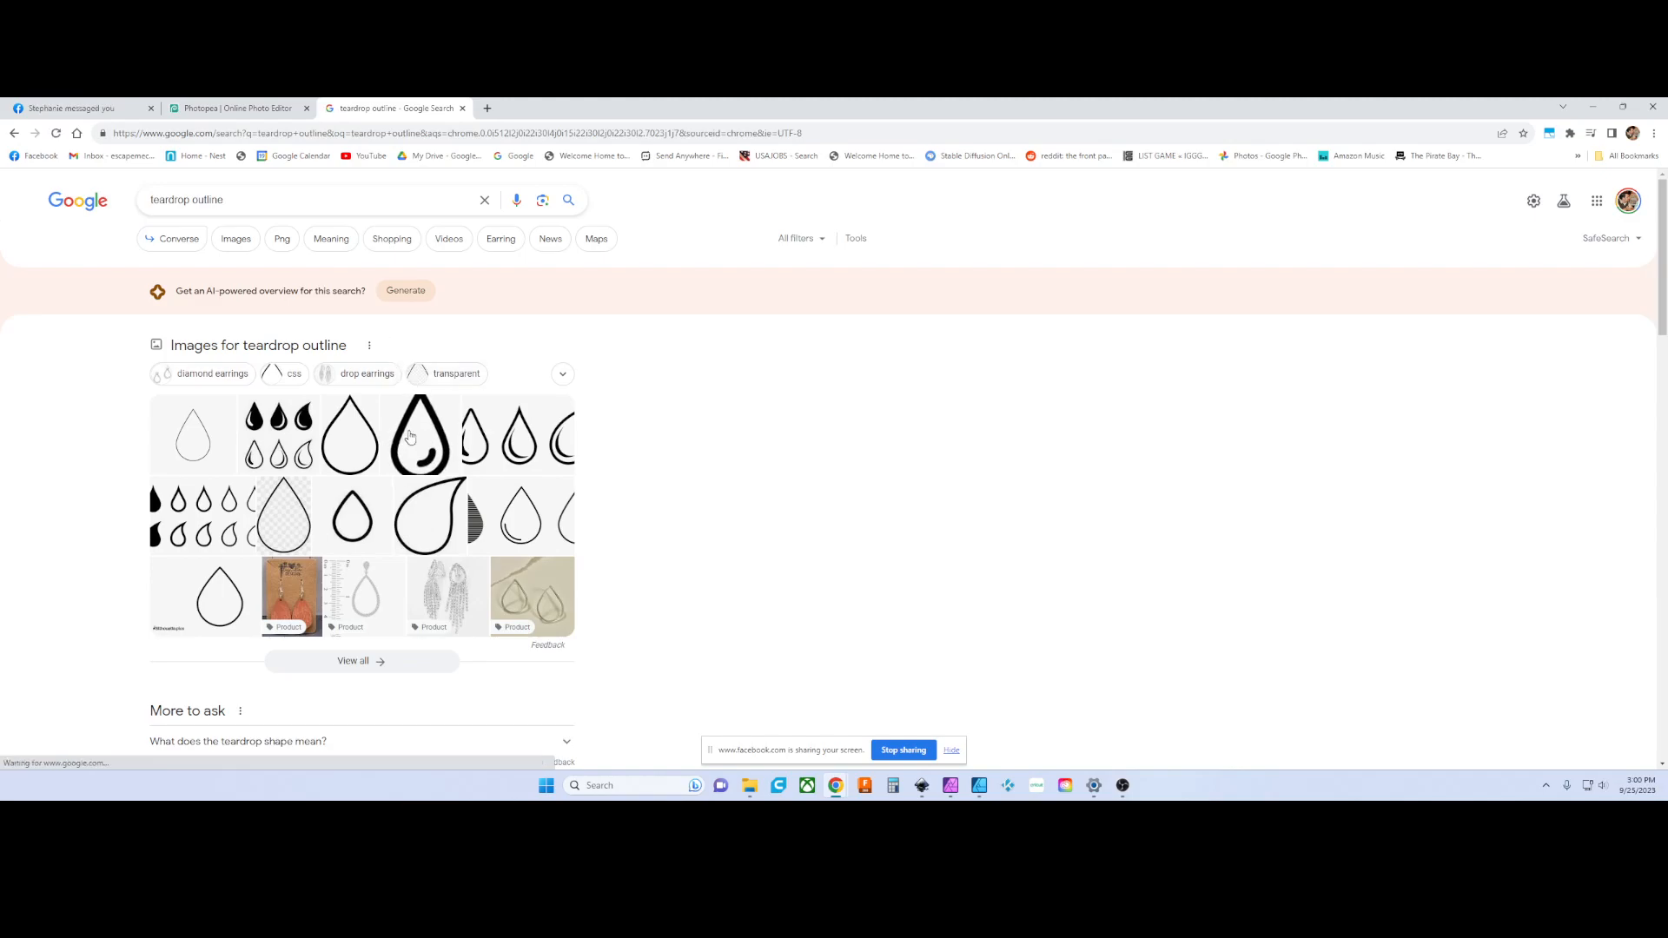
- Open the solid black Adobe Stock teardrop from the image results and copy the image
{"action": "left_click", "coordinate": [351, 434]}
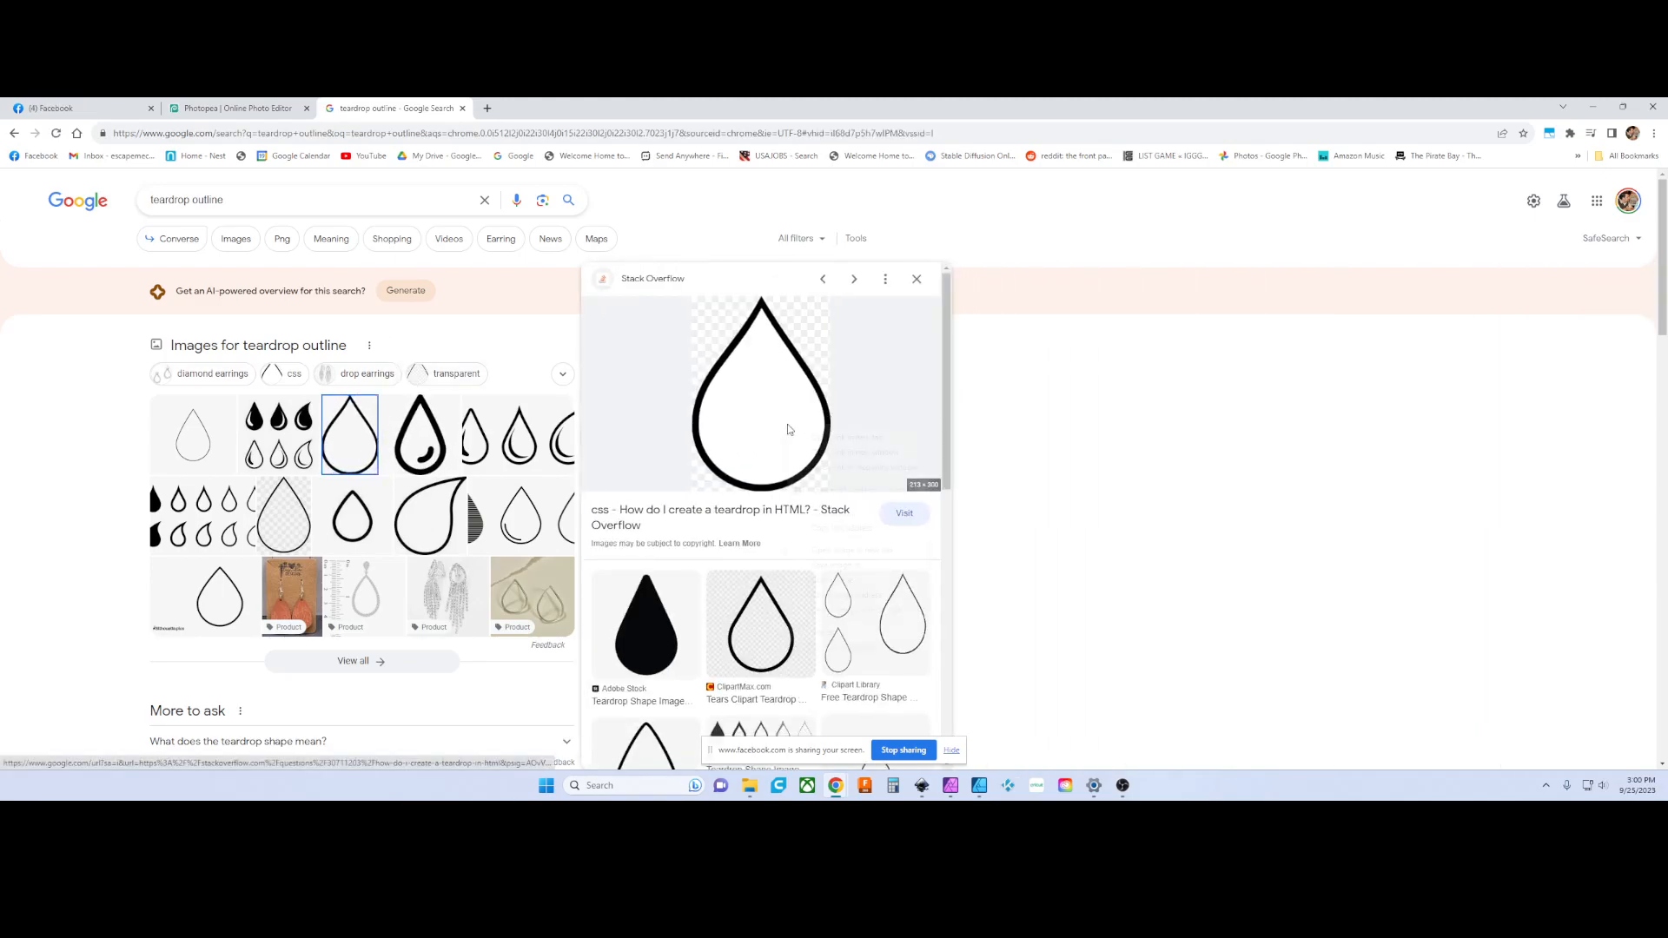
{"action": "right_click", "coordinate": [784, 424]}
{"action": "left_click", "coordinate": [659, 620]}
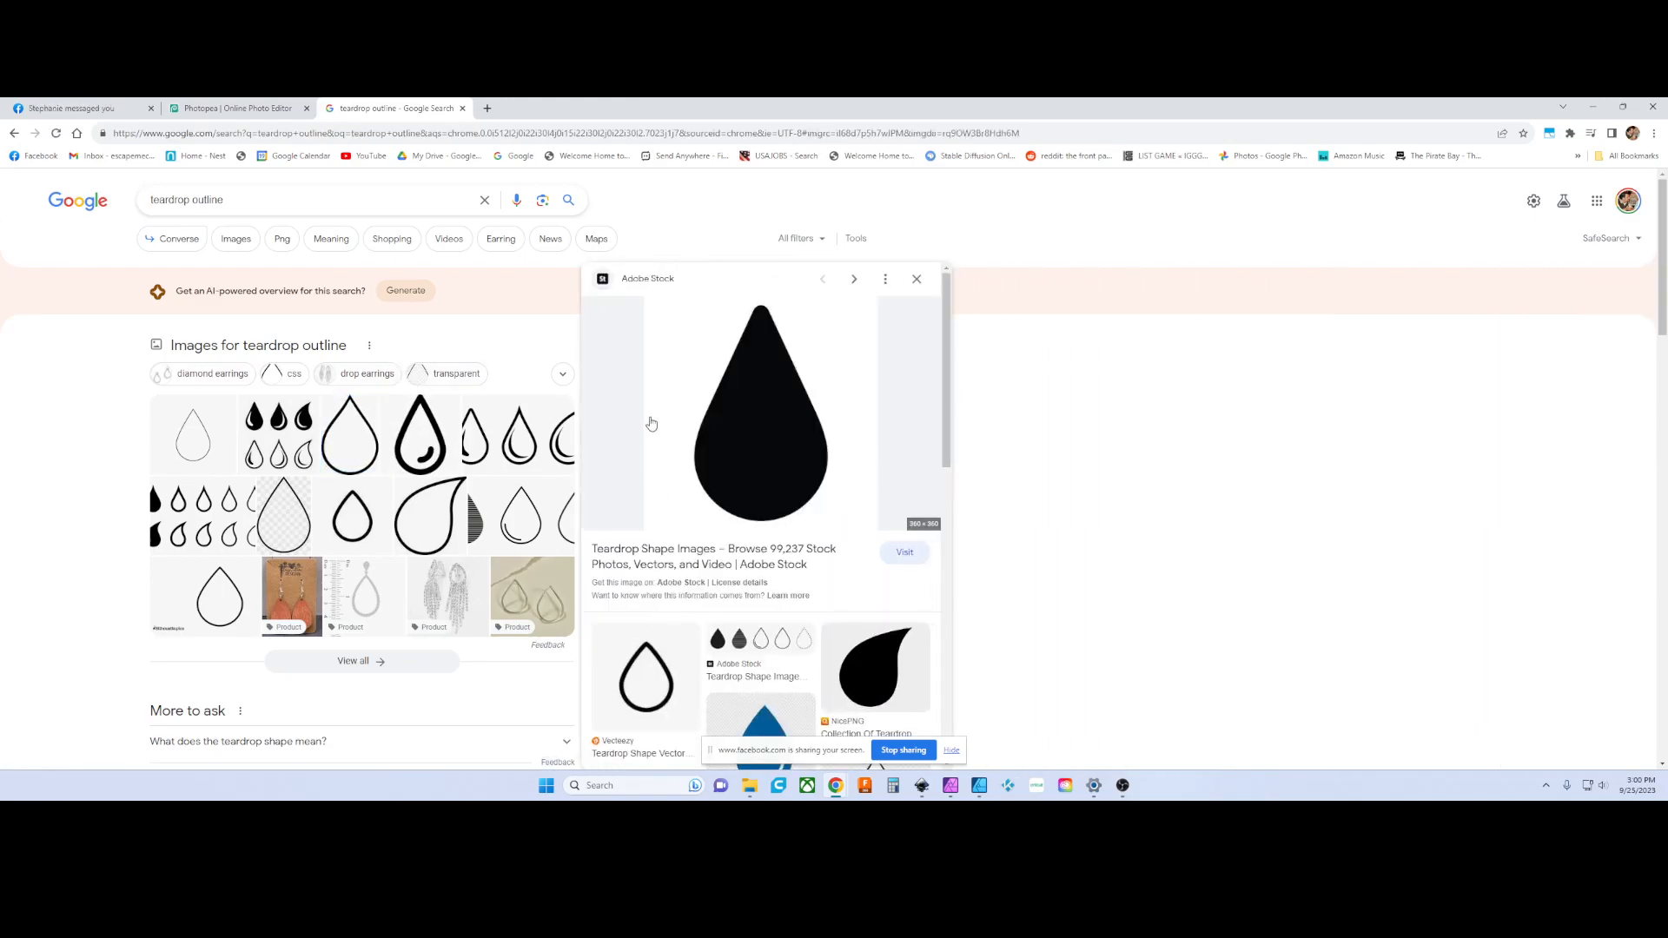
{"action": "right_click", "coordinate": [756, 420]}
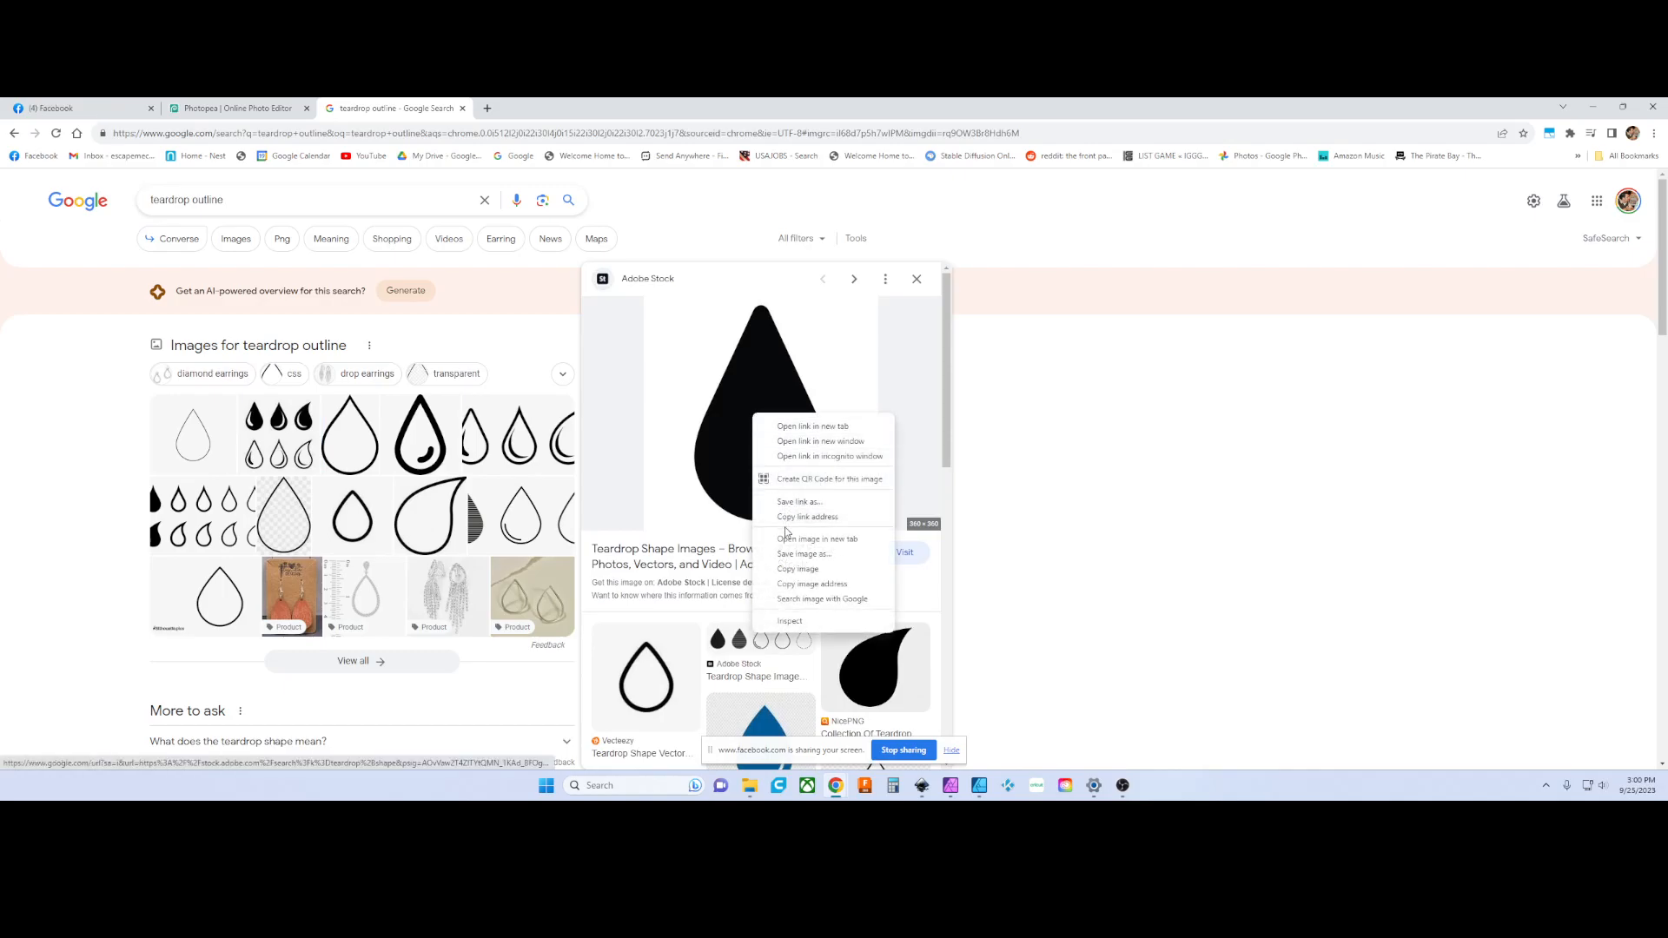
{"action": "left_click", "coordinate": [788, 580]}
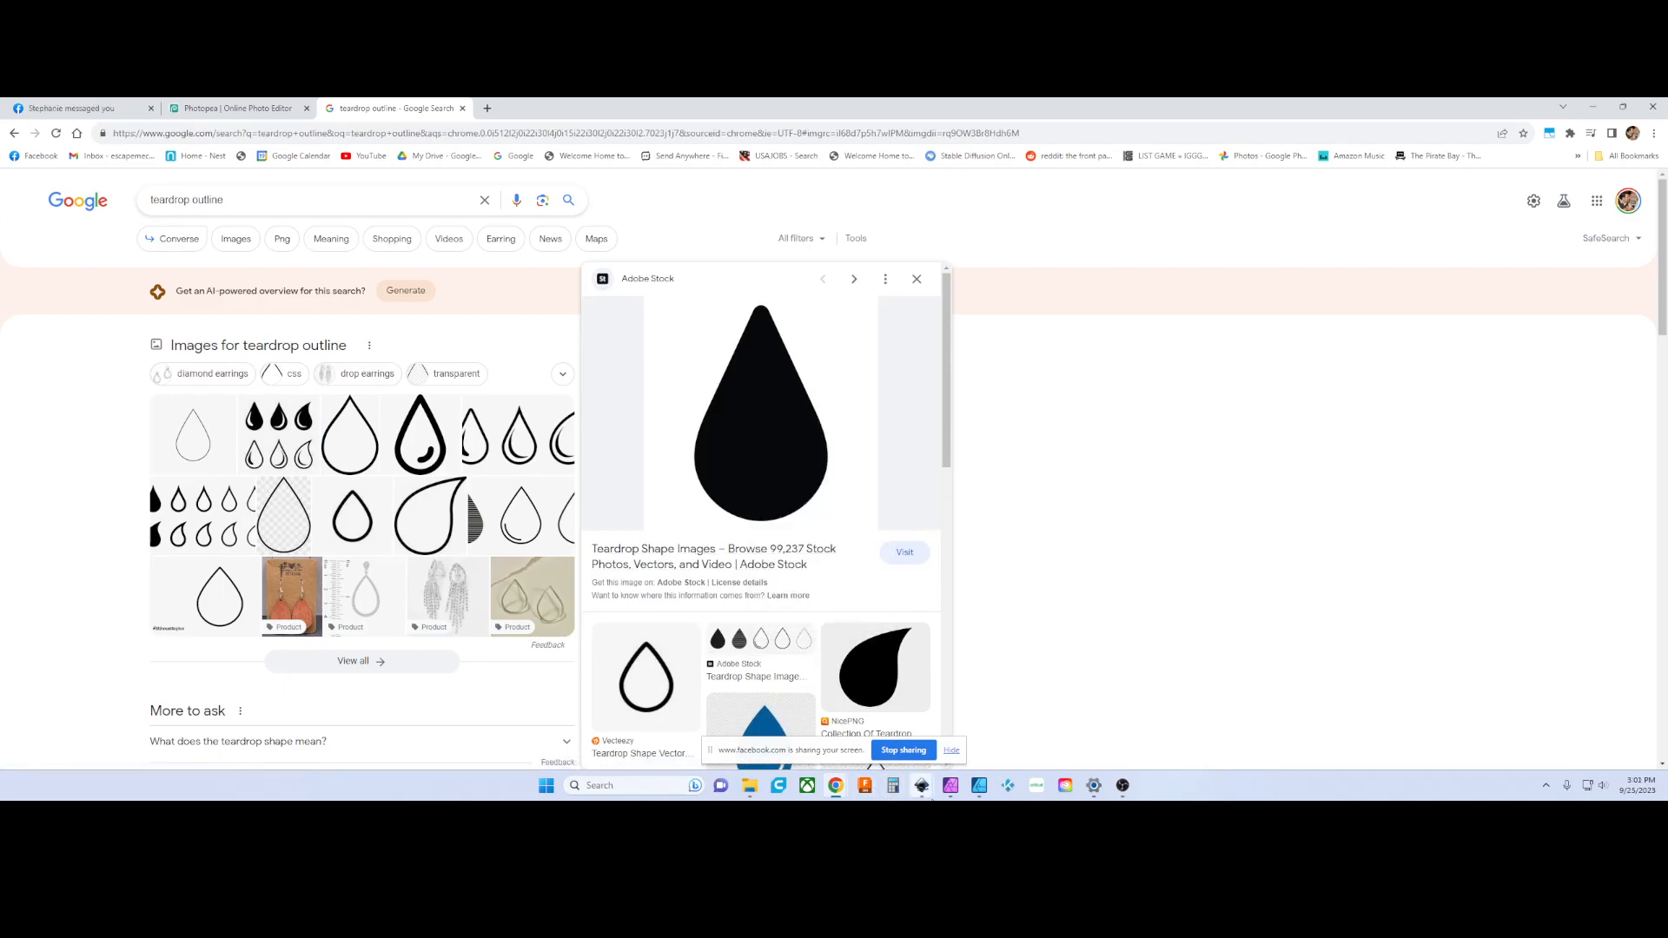
- Switch to the blank Inkscape document and paste the copied teardrop image onto the page
{"action": "mouse_move", "coordinate": [925, 793]}
{"action": "left_click", "coordinate": [888, 735]}
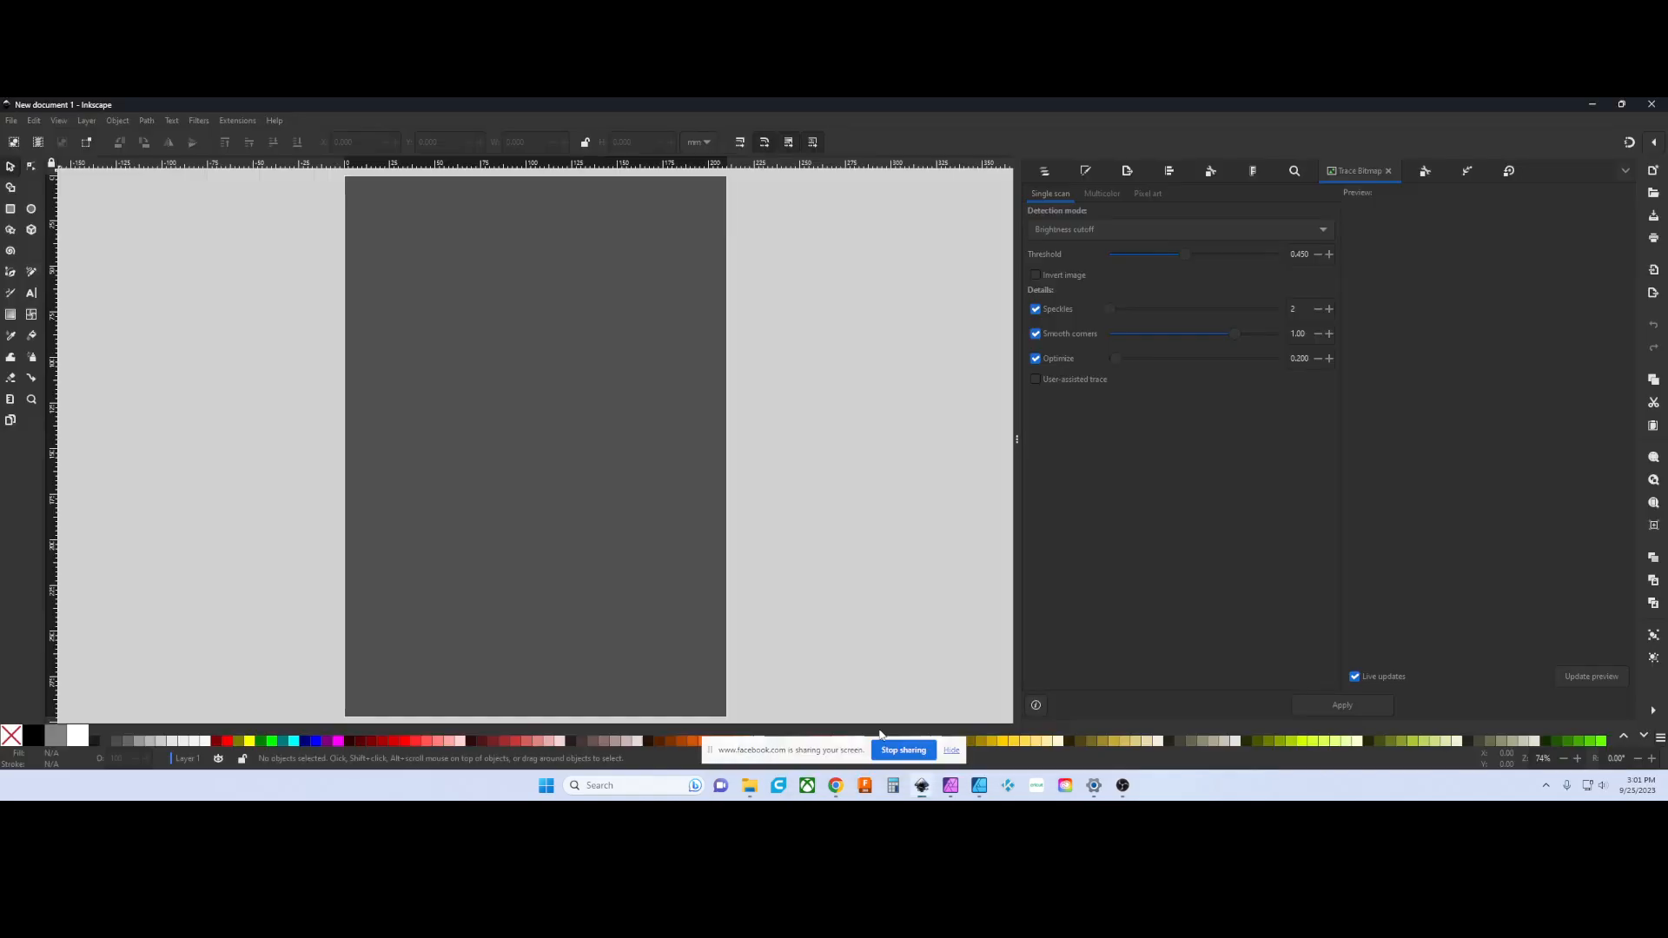
{"action": "left_click", "coordinate": [39, 121]}
{"action": "mouse_move", "coordinate": [65, 236]}
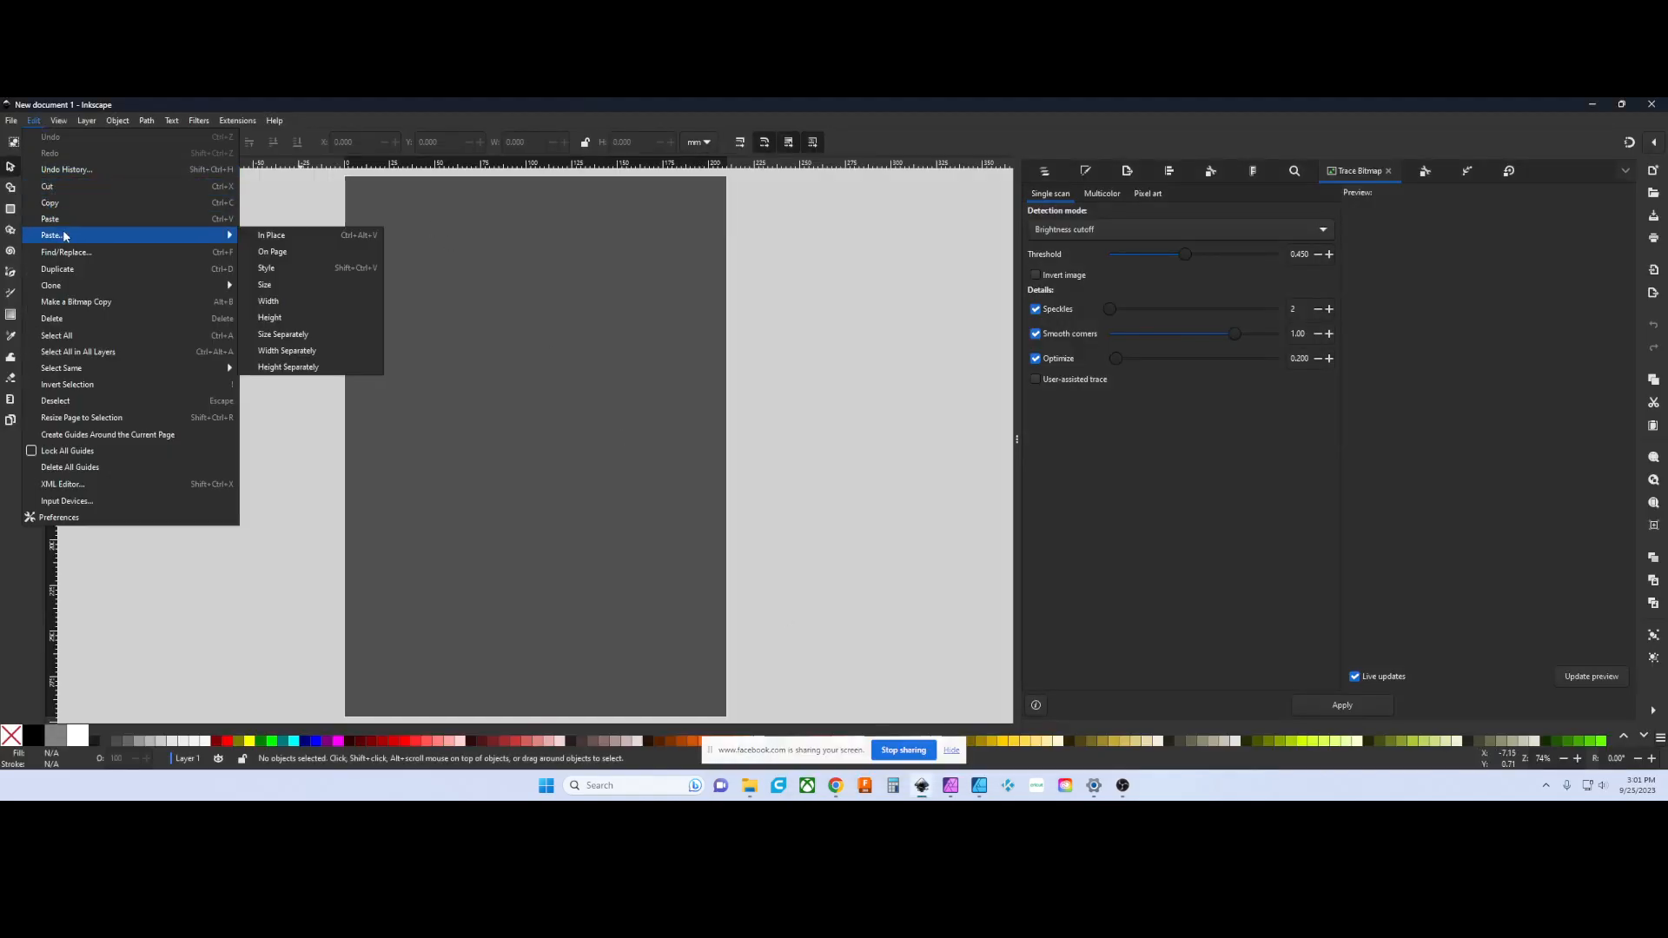
{"action": "left_click", "coordinate": [59, 219]}
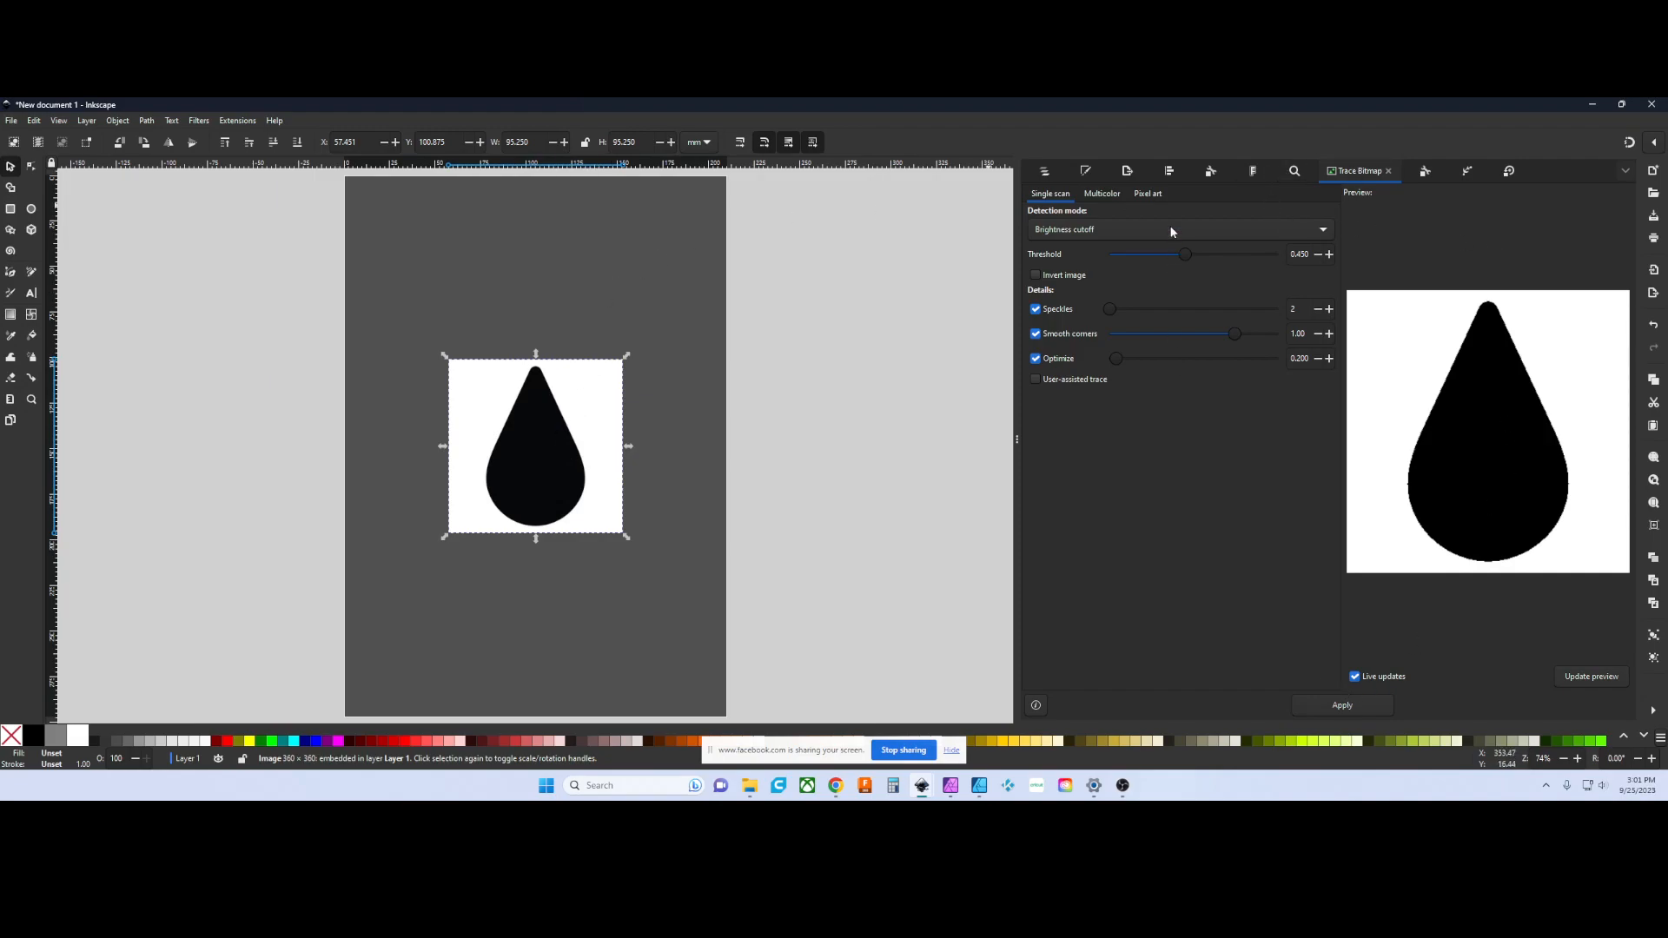
- Trace the teardrop bitmap with a brightness cutoff threshold of 0.711 and move the traced path off the page to the right
{"action": "mouse_move", "coordinate": [1186, 252]}
{"action": "left_mouse_down"}
{"action": "mouse_move", "coordinate": [1138, 253]}
{"action": "mouse_move", "coordinate": [1301, 265]}
{"action": "mouse_move", "coordinate": [1097, 267]}
{"action": "mouse_move", "coordinate": [1142, 267]}
{"action": "left_mouse_up"}
{"action": "left_click", "coordinate": [1360, 706]}
{"action": "mouse_move", "coordinate": [536, 461]}
{"action": "left_mouse_down"}
{"action": "mouse_move", "coordinate": [813, 409]}
{"action": "mouse_move", "coordinate": [697, 437]}
{"action": "left_mouse_up"}
{"action": "scroll", "coordinate": [794, 412], "scroll_direction": "up", "scroll_amount": 3}
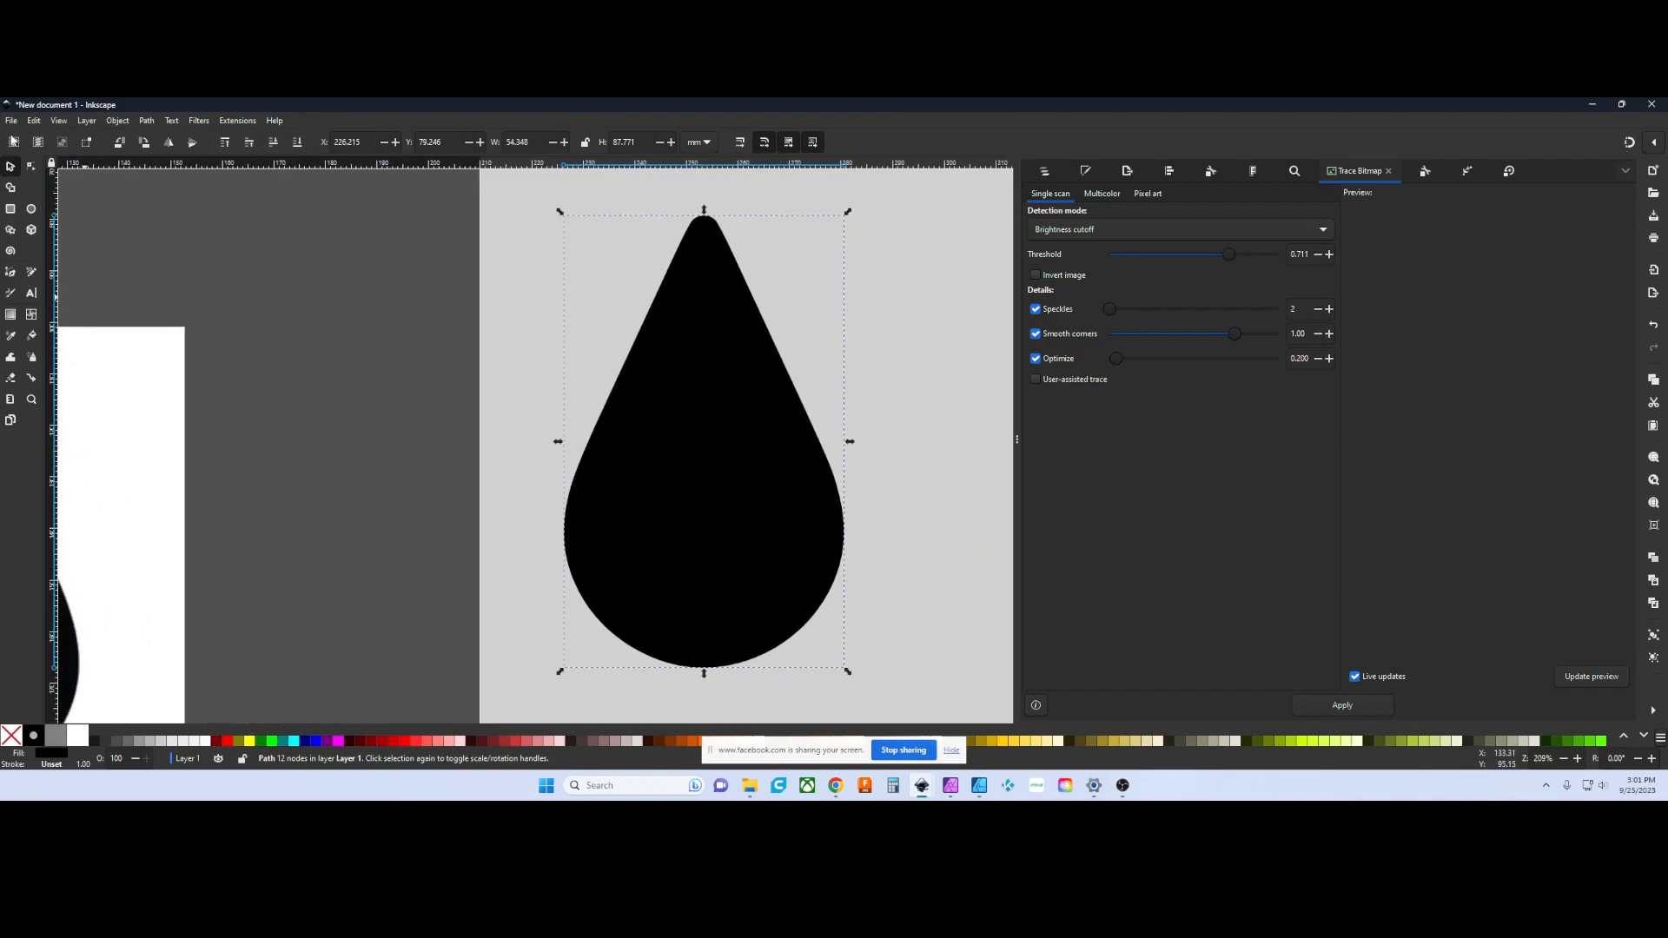
- Edit the traced teardrop's nodes, pulling the node midway down its left side inward to about X 238.5 mm, Y 116.2 mm
{"action": "left_click", "coordinate": [31, 166]}
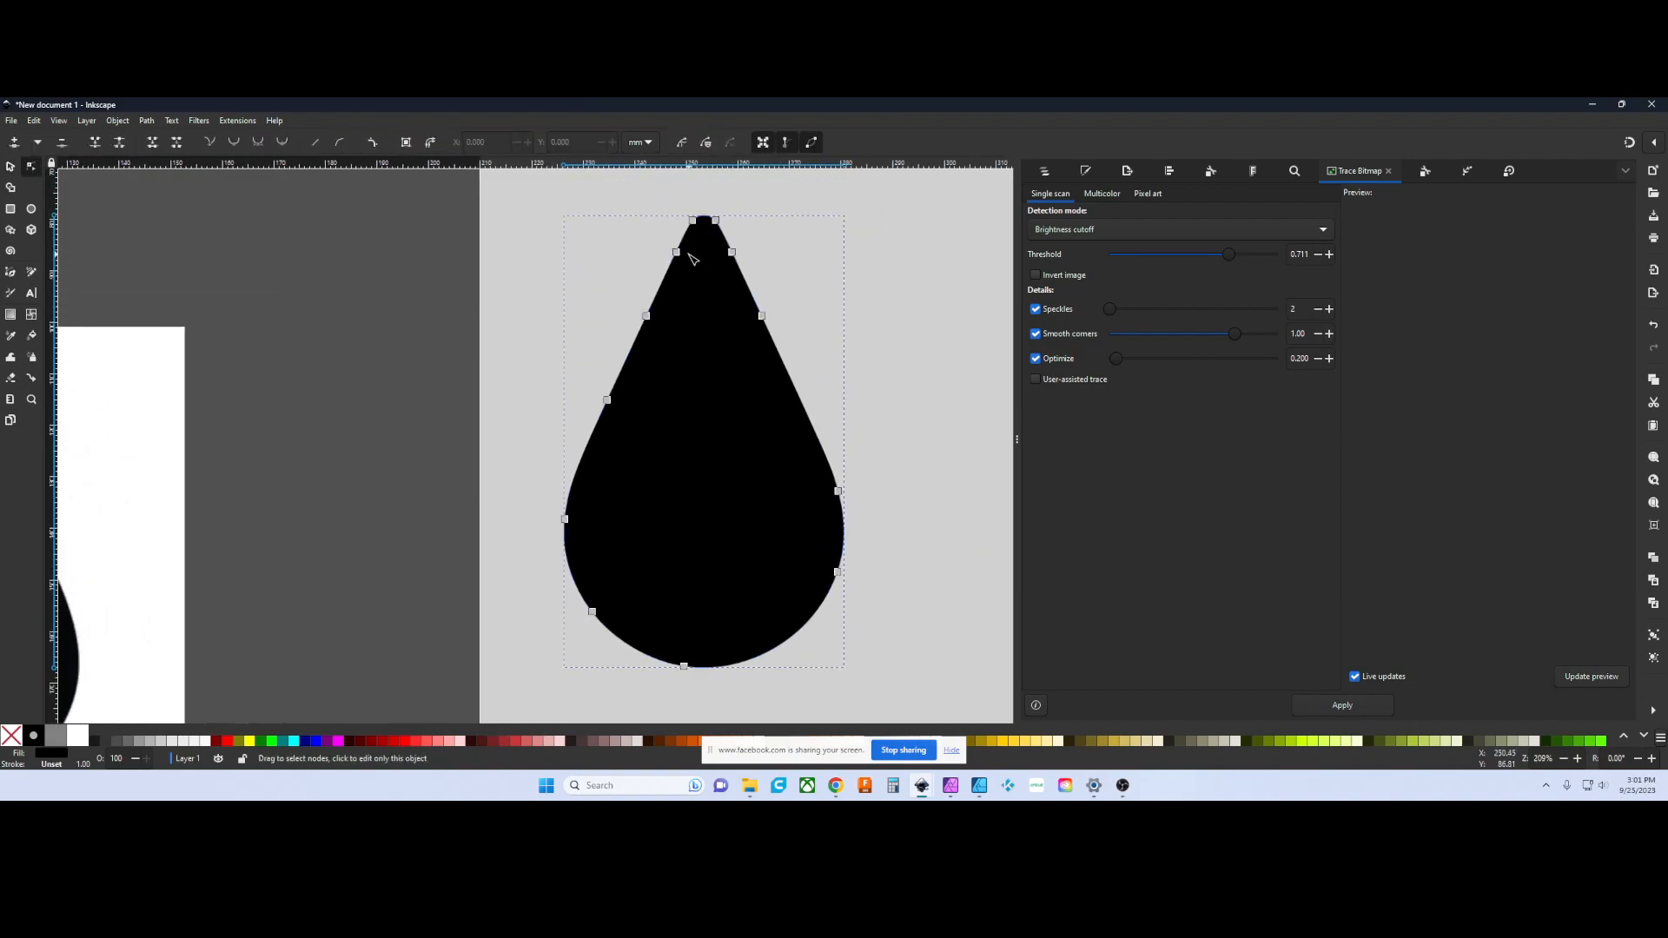
{"action": "mouse_move", "coordinate": [678, 253]}
{"action": "left_mouse_down"}
{"action": "mouse_move", "coordinate": [688, 283]}
{"action": "mouse_move", "coordinate": [678, 251]}
{"action": "left_mouse_up"}
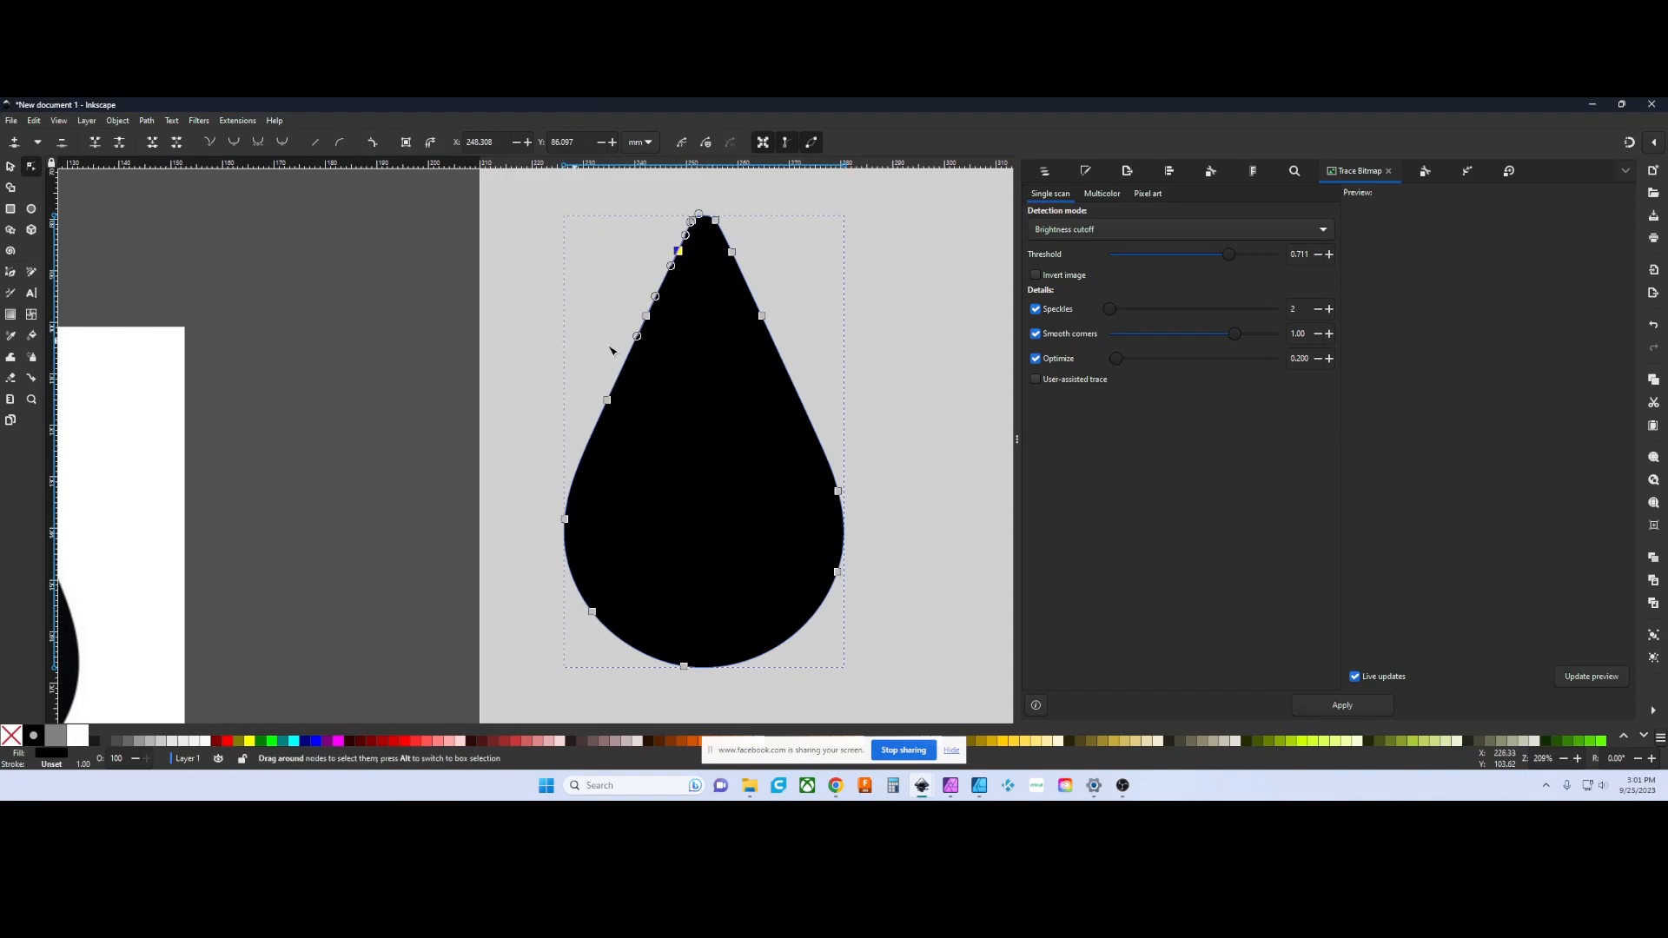
{"action": "mouse_move", "coordinate": [606, 399]}
{"action": "left_mouse_down"}
{"action": "mouse_move", "coordinate": [794, 446]}
{"action": "mouse_move", "coordinate": [605, 406]}
{"action": "mouse_move", "coordinate": [626, 411]}
{"action": "left_mouse_up"}
- Examine the original bitmap teardrop's left edge at high magnification
{"action": "scroll", "coordinate": [451, 469], "scroll_direction": "down", "scroll_amount": 3}
{"action": "left_click_drag", "start_coordinate": [76, 484], "coordinate": [607, 446]}
{"action": "scroll", "coordinate": [607, 446], "scroll_direction": "up", "scroll_amount": 5}
{"action": "scroll", "coordinate": [600, 461], "scroll_direction": "up", "scroll_amount": 1}
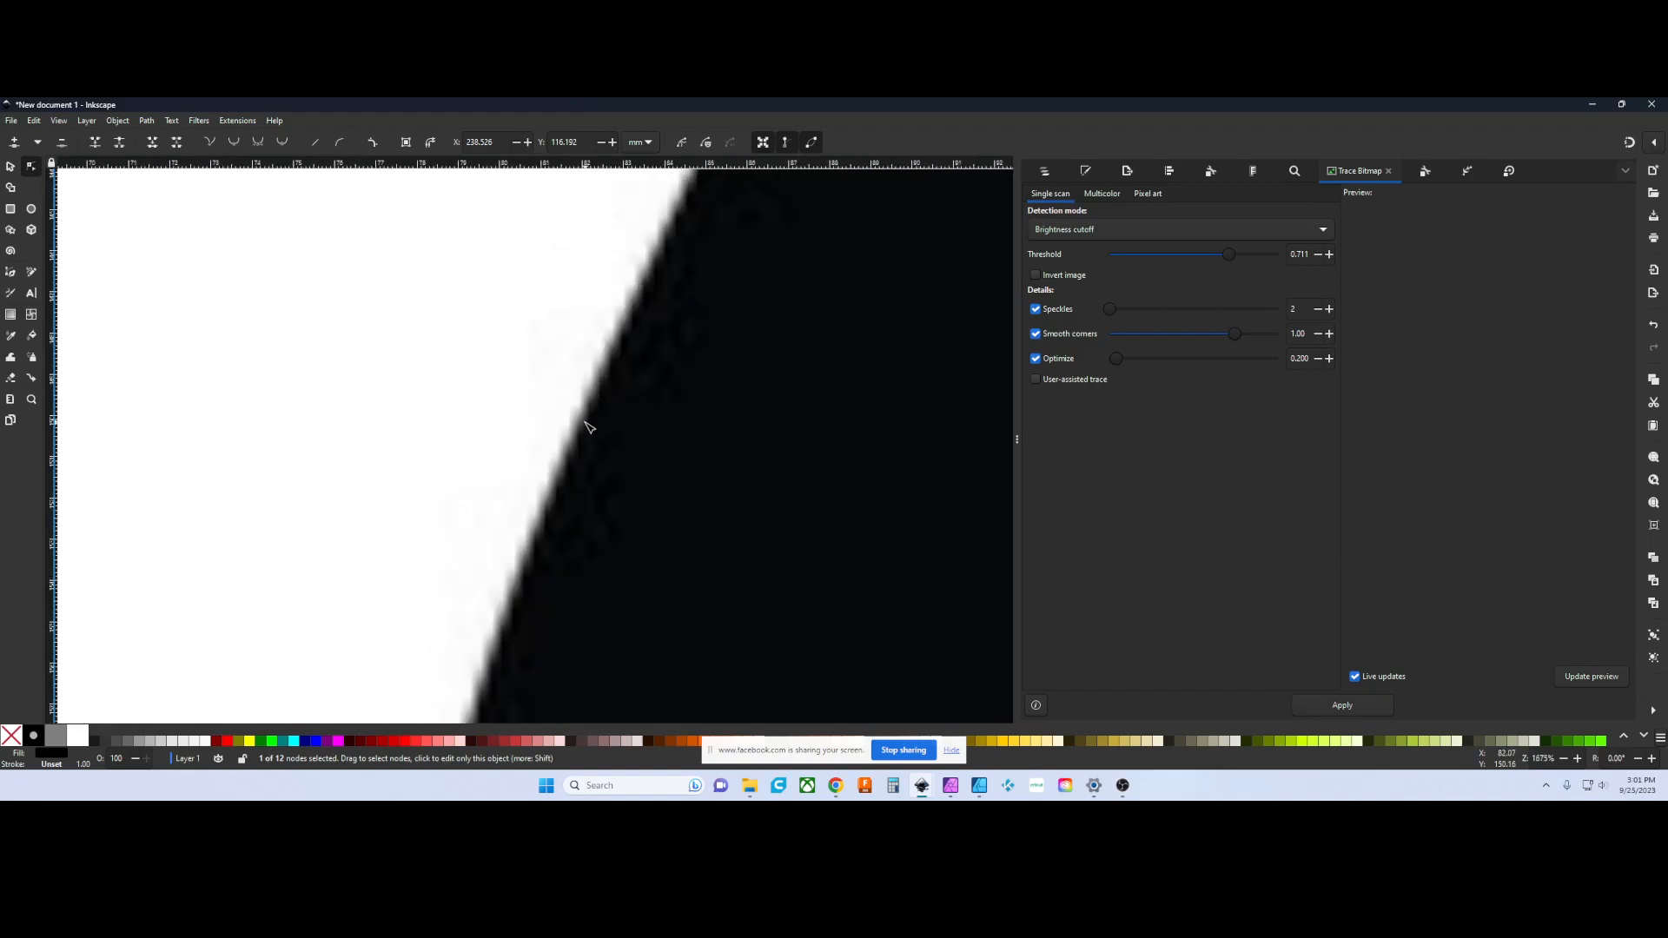
{"action": "scroll", "coordinate": [556, 324], "scroll_direction": "down", "scroll_amount": 2}
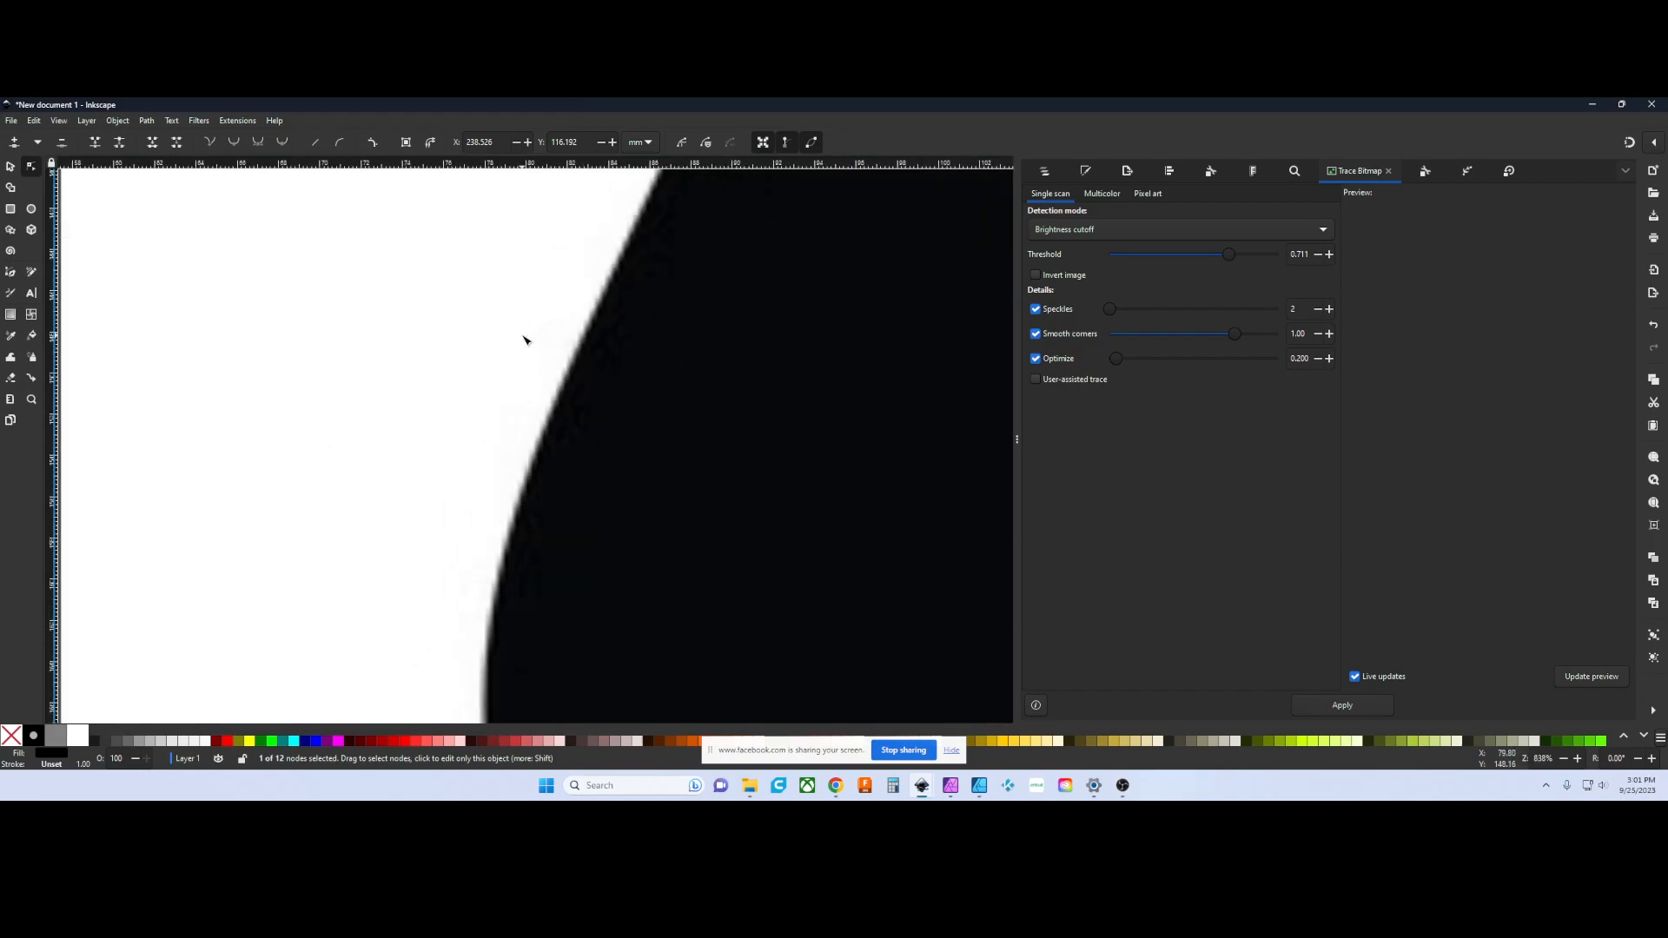
{"action": "scroll", "coordinate": [636, 324], "scroll_direction": "down", "scroll_amount": 4}
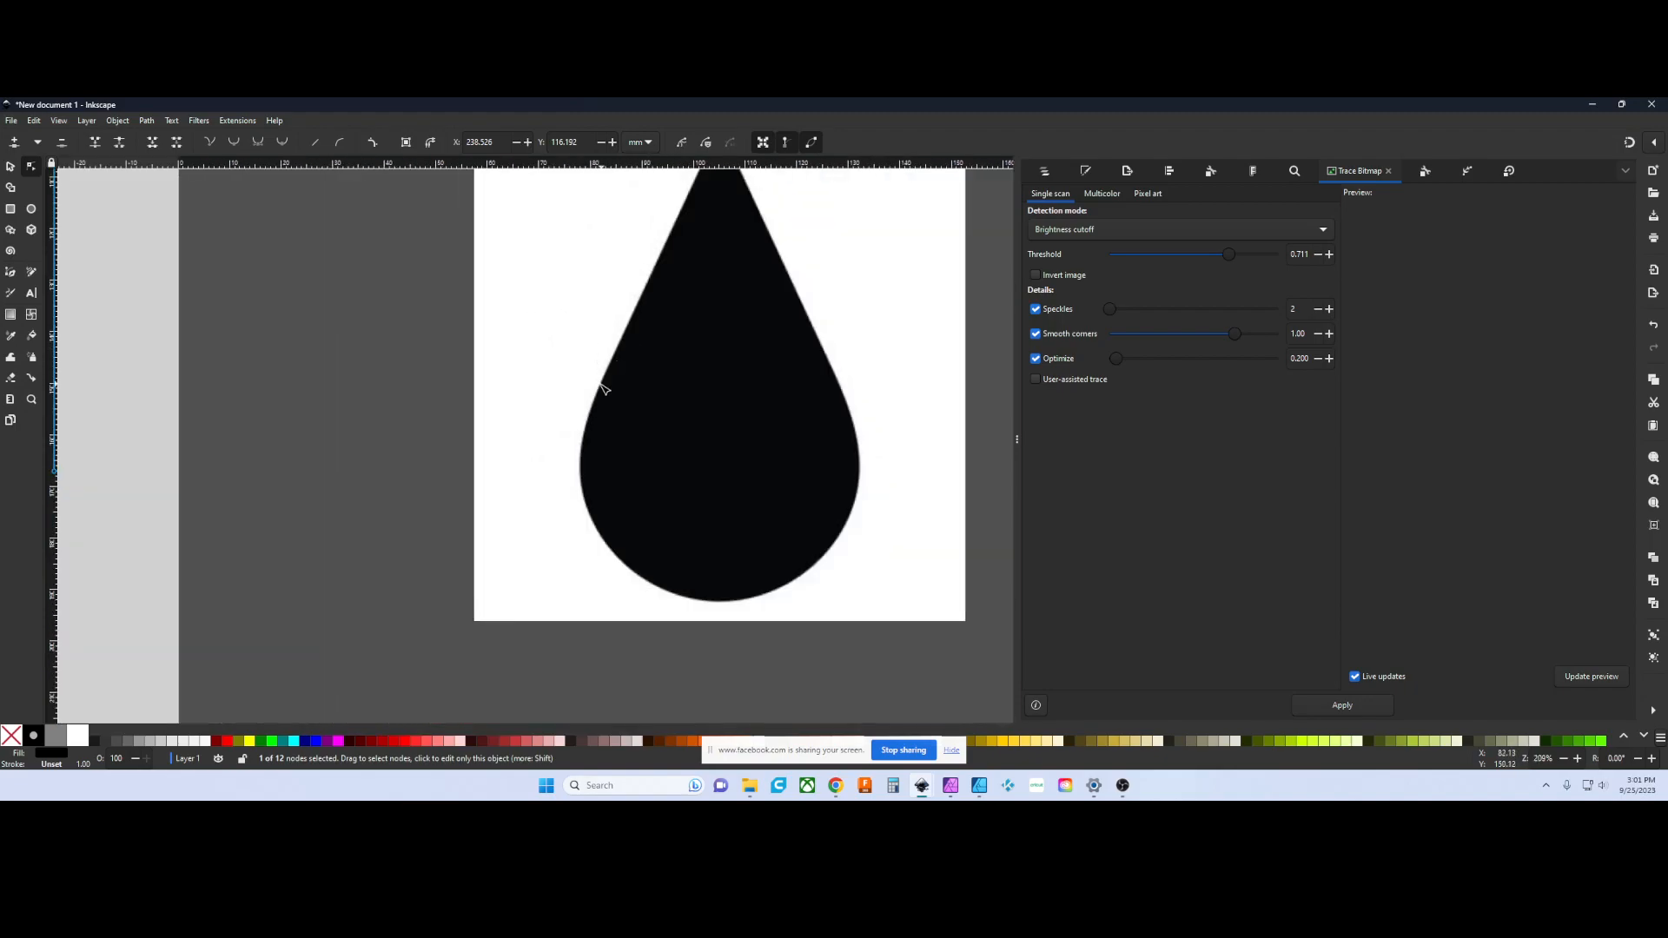
{"action": "scroll", "coordinate": [603, 389], "scroll_direction": "up", "scroll_amount": 3}
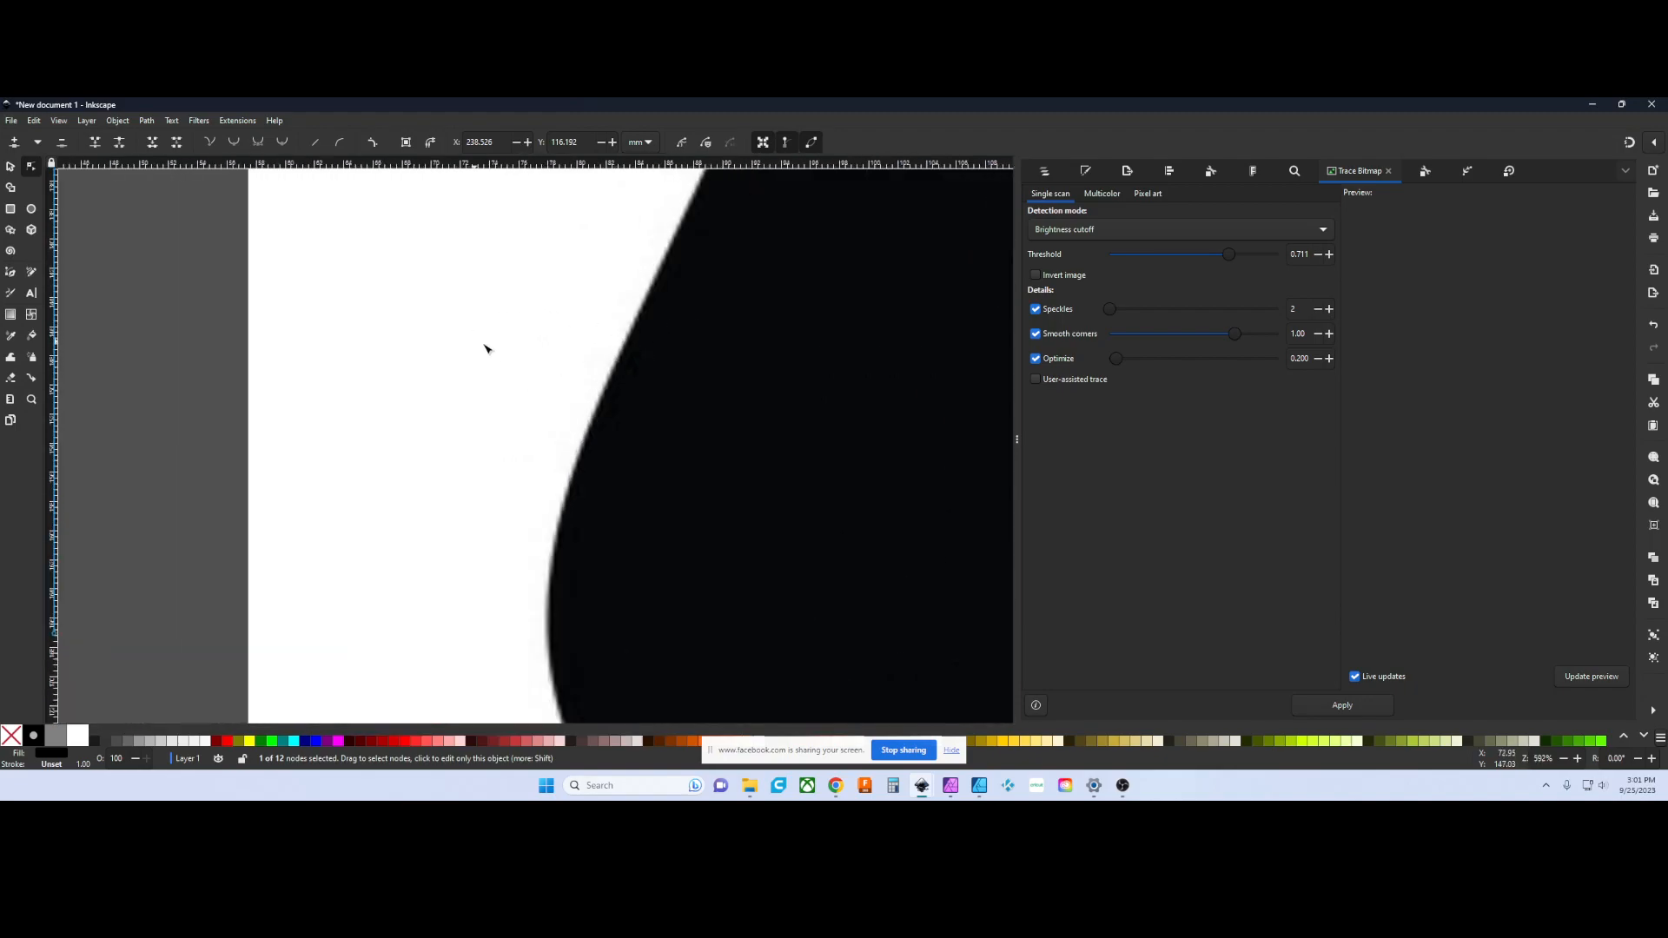
- Examine the traced vector teardrop's lower right edge at very high magnification for comparison with the bitmap
{"action": "scroll", "coordinate": [618, 349], "scroll_direction": "down", "scroll_amount": 2}
{"action": "left_click_drag", "start_coordinate": [728, 379], "coordinate": [227, 208]}
{"action": "scroll", "coordinate": [806, 358], "scroll_direction": "down", "scroll_amount": 3}
{"action": "left_click_drag", "start_coordinate": [808, 363], "coordinate": [466, 414]}
{"action": "scroll", "coordinate": [765, 395], "scroll_direction": "up", "scroll_amount": 3}
{"action": "left_click_drag", "start_coordinate": [583, 344], "coordinate": [678, 413]}
{"action": "scroll", "coordinate": [708, 418], "scroll_direction": "up", "scroll_amount": 4}
{"action": "left_click_drag", "start_coordinate": [965, 479], "coordinate": [884, 482]}
{"action": "scroll", "coordinate": [786, 420], "scroll_direction": "up", "scroll_amount": 6}
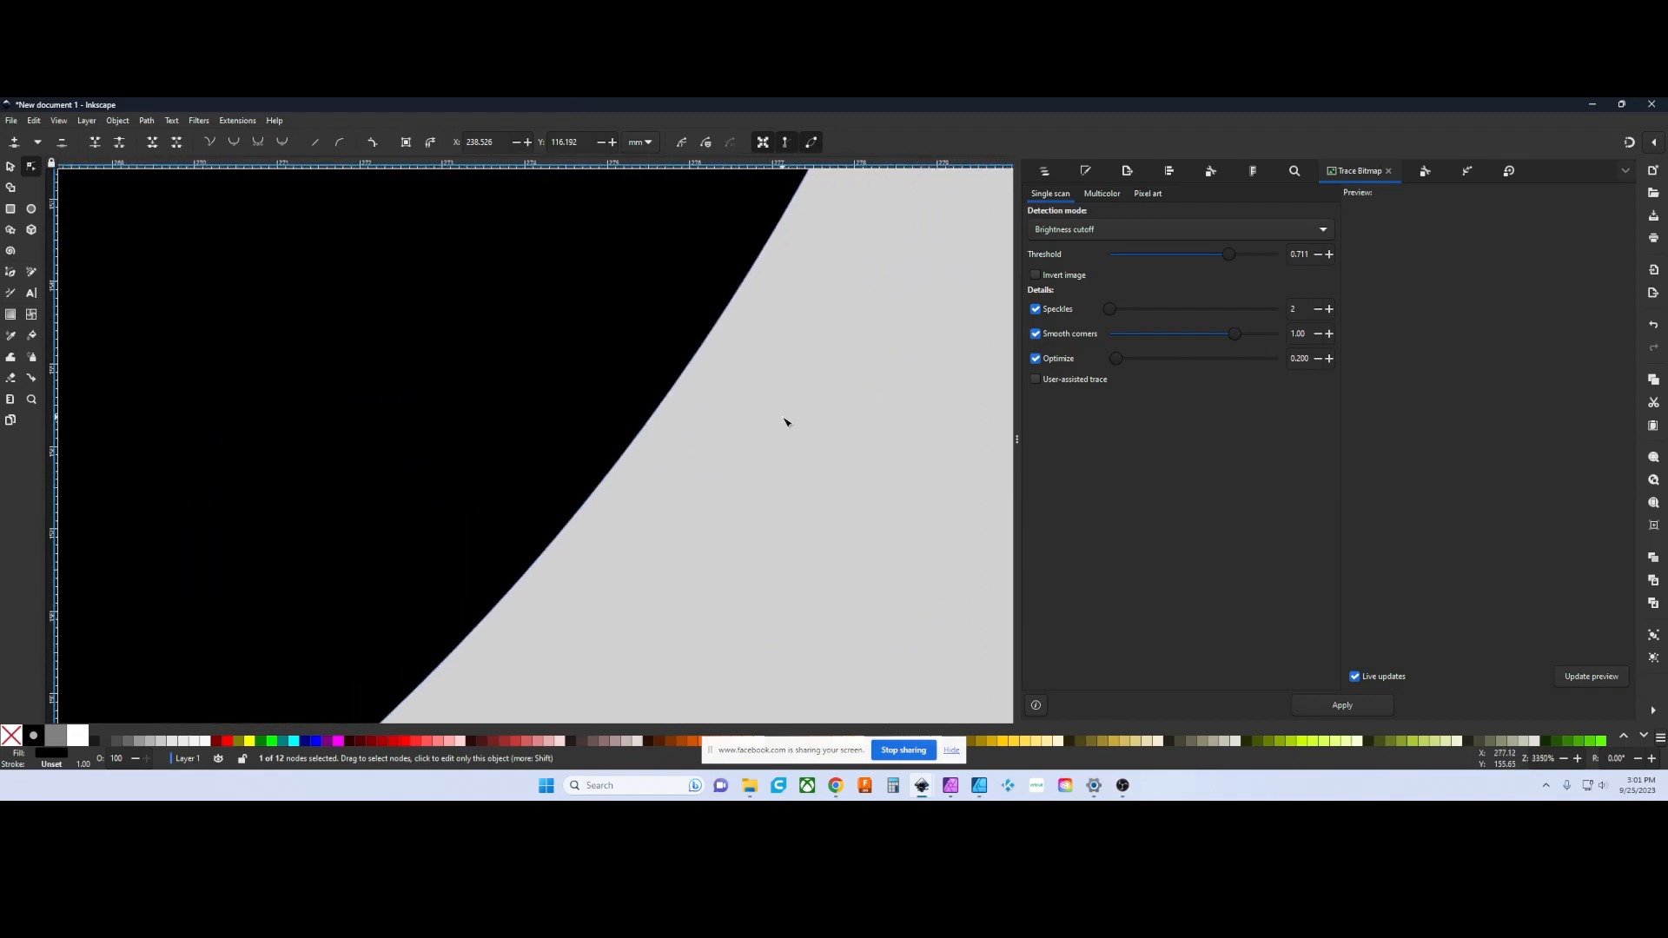
{"action": "scroll", "coordinate": [687, 401], "scroll_direction": "up", "scroll_amount": 3}
{"action": "left_click_drag", "start_coordinate": [639, 352], "coordinate": [843, 470]}
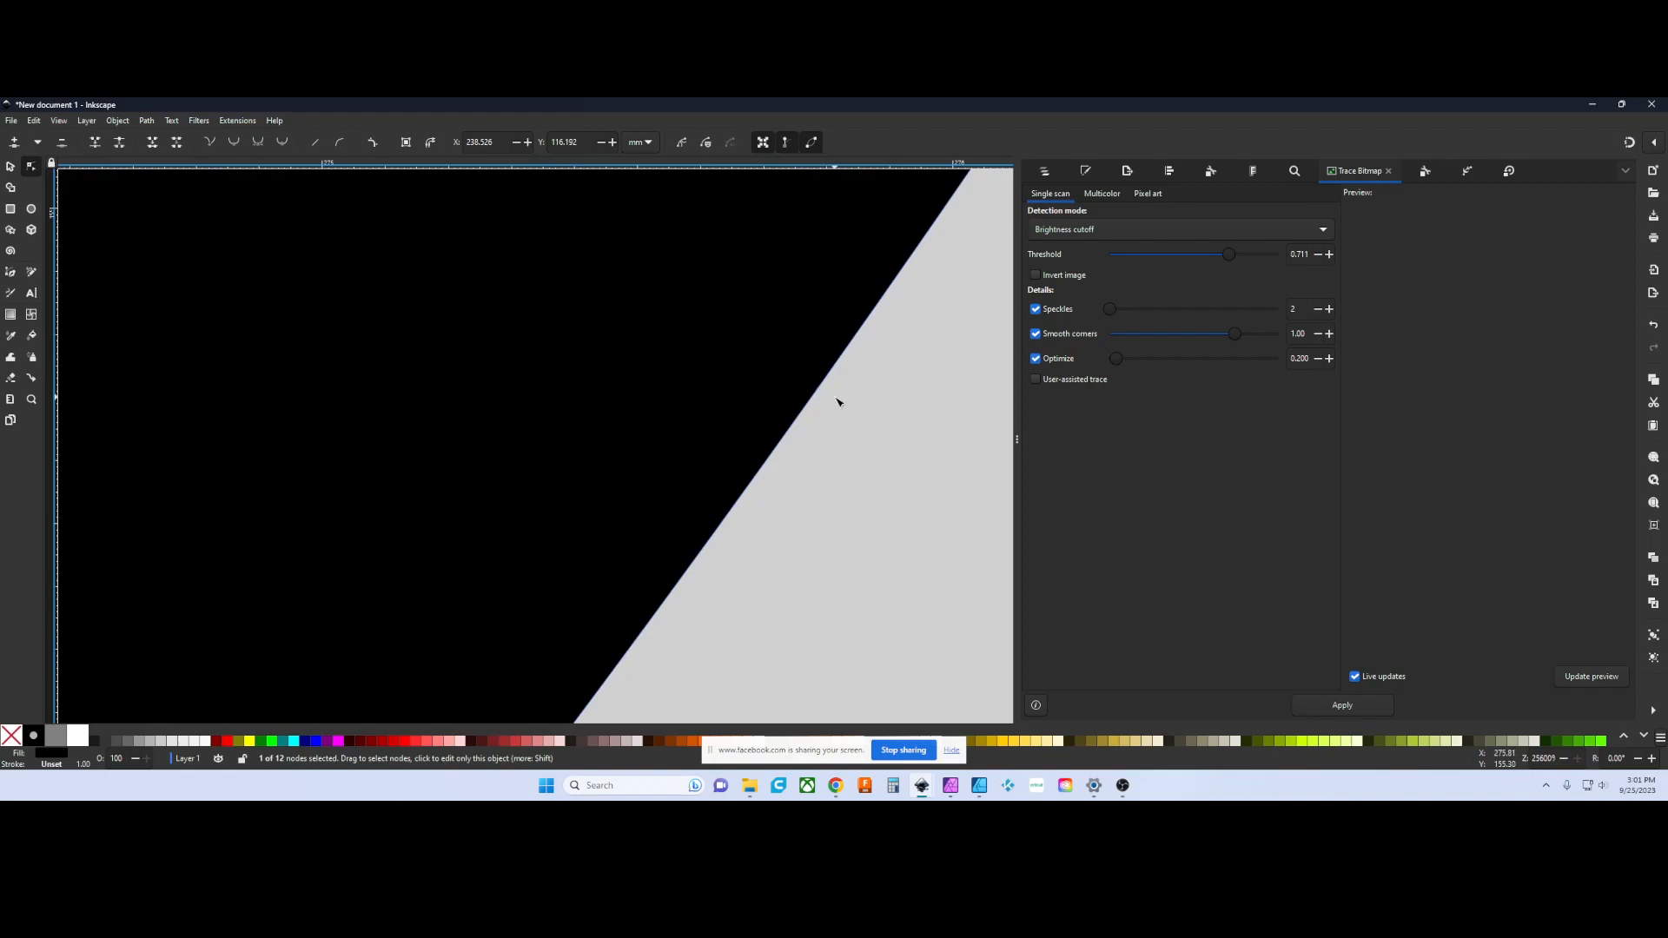
- Bulge the traced teardrop's lower left curve outward by pulling the left node's upper handle upward and slightly left
{"action": "scroll", "coordinate": [847, 408], "scroll_direction": "down", "scroll_amount": 15}
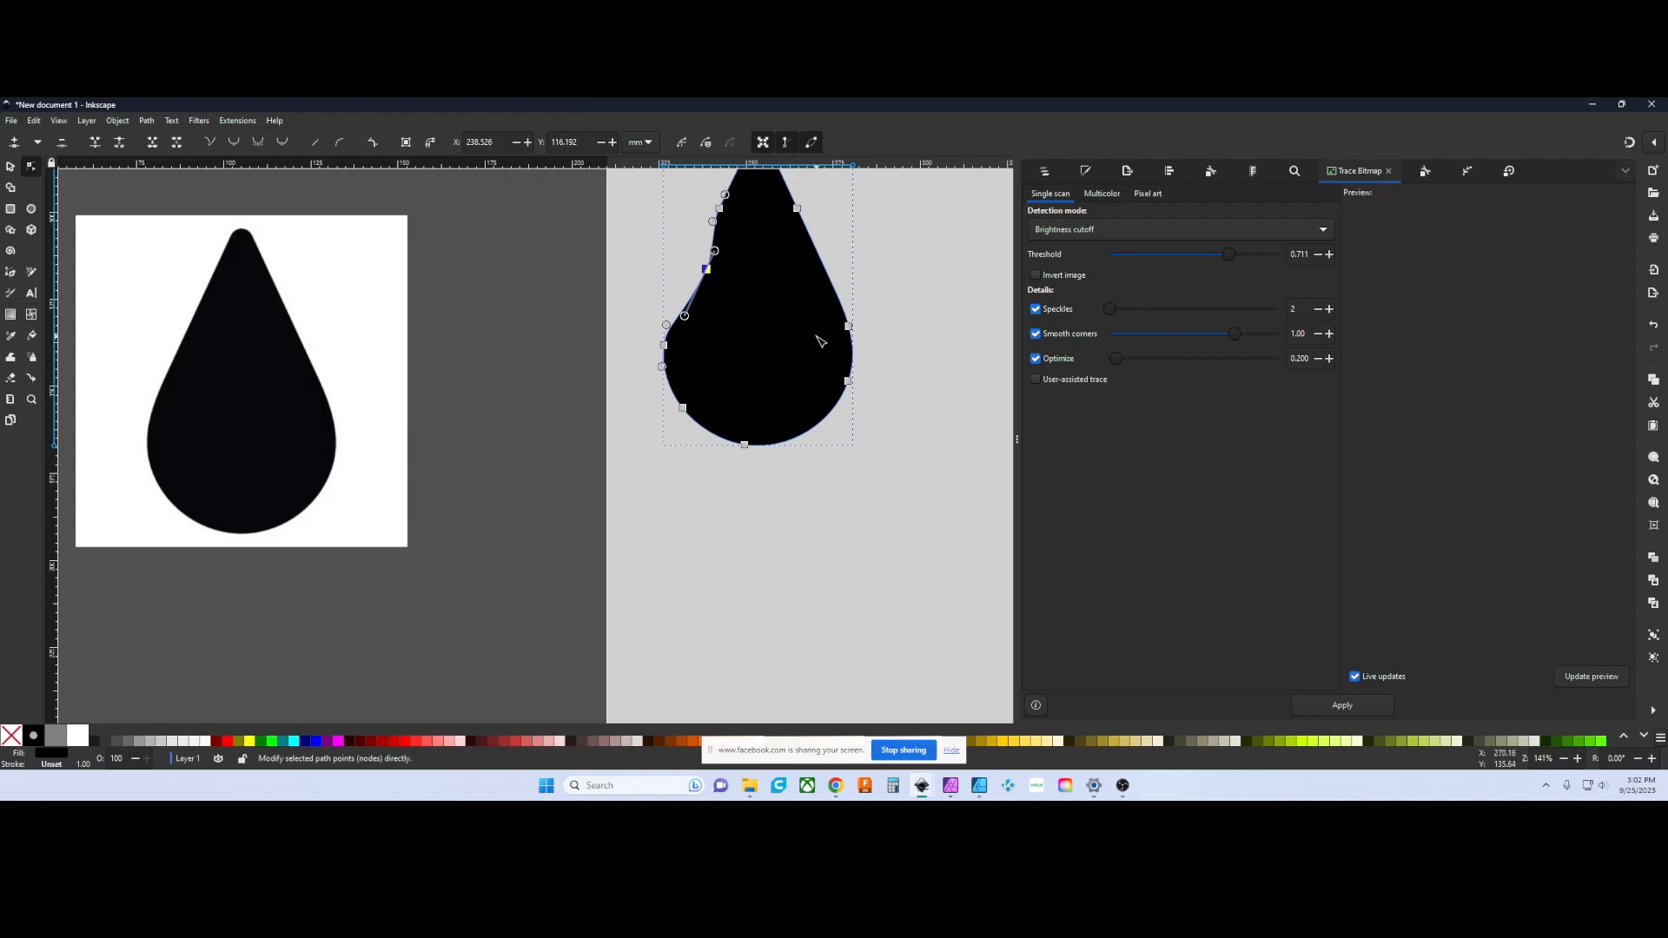
{"action": "scroll", "coordinate": [815, 339], "scroll_direction": "up", "scroll_amount": 4}
{"action": "scroll", "coordinate": [817, 339], "scroll_direction": "down", "scroll_amount": 2}
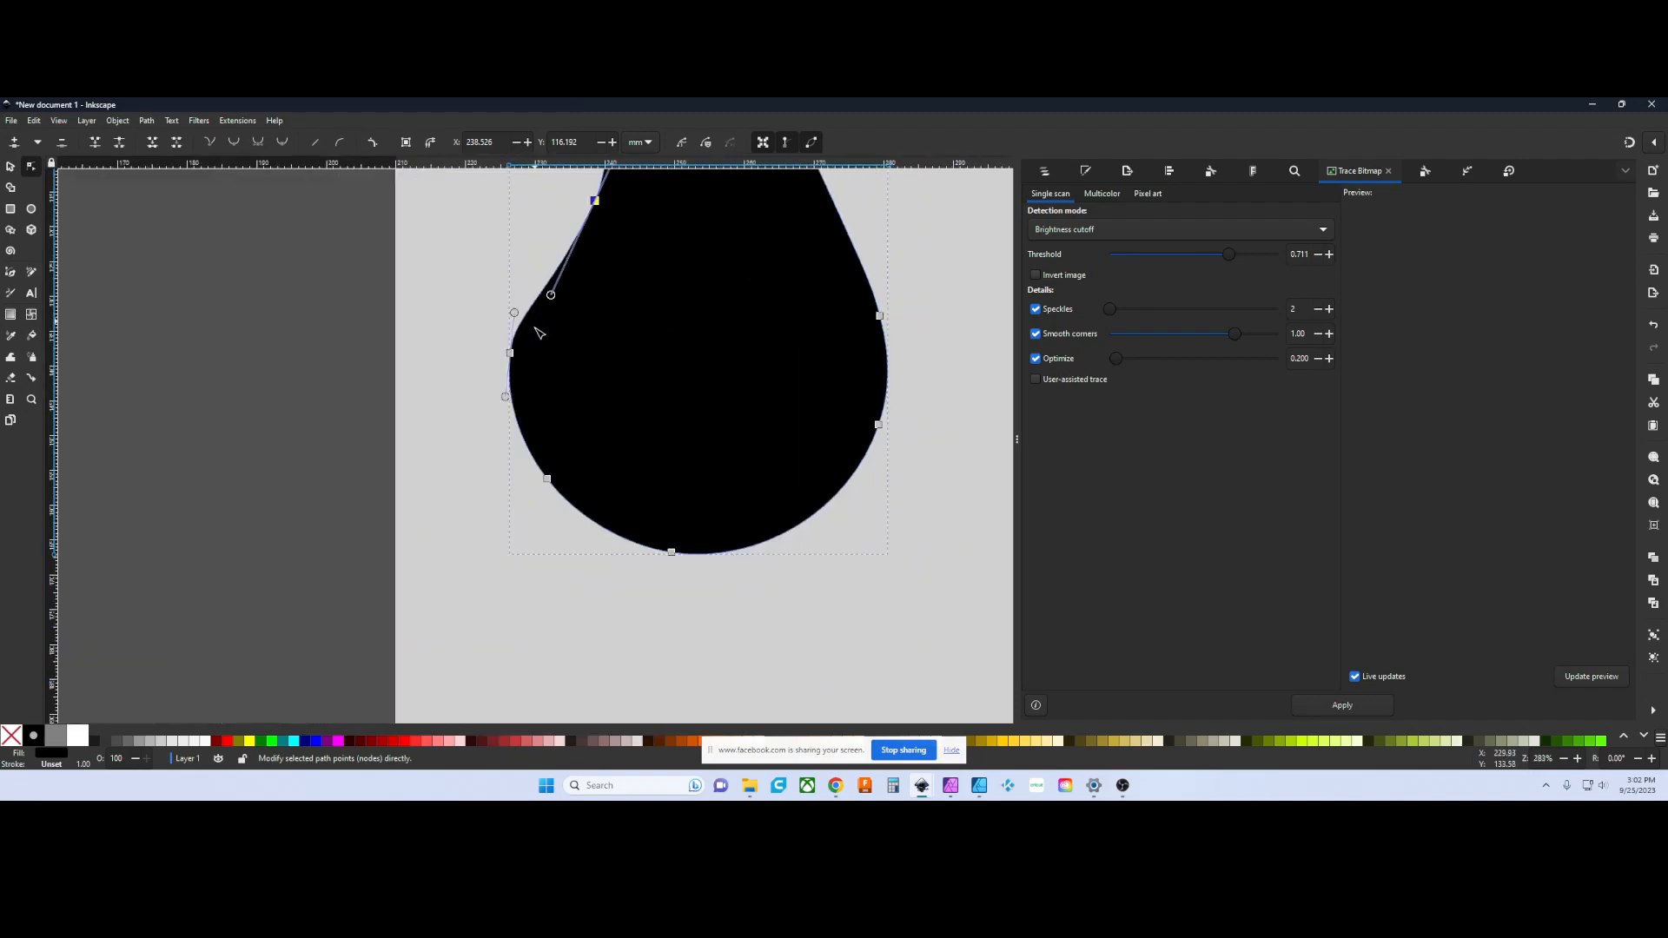
{"action": "left_click_drag", "start_coordinate": [514, 312], "coordinate": [509, 286]}
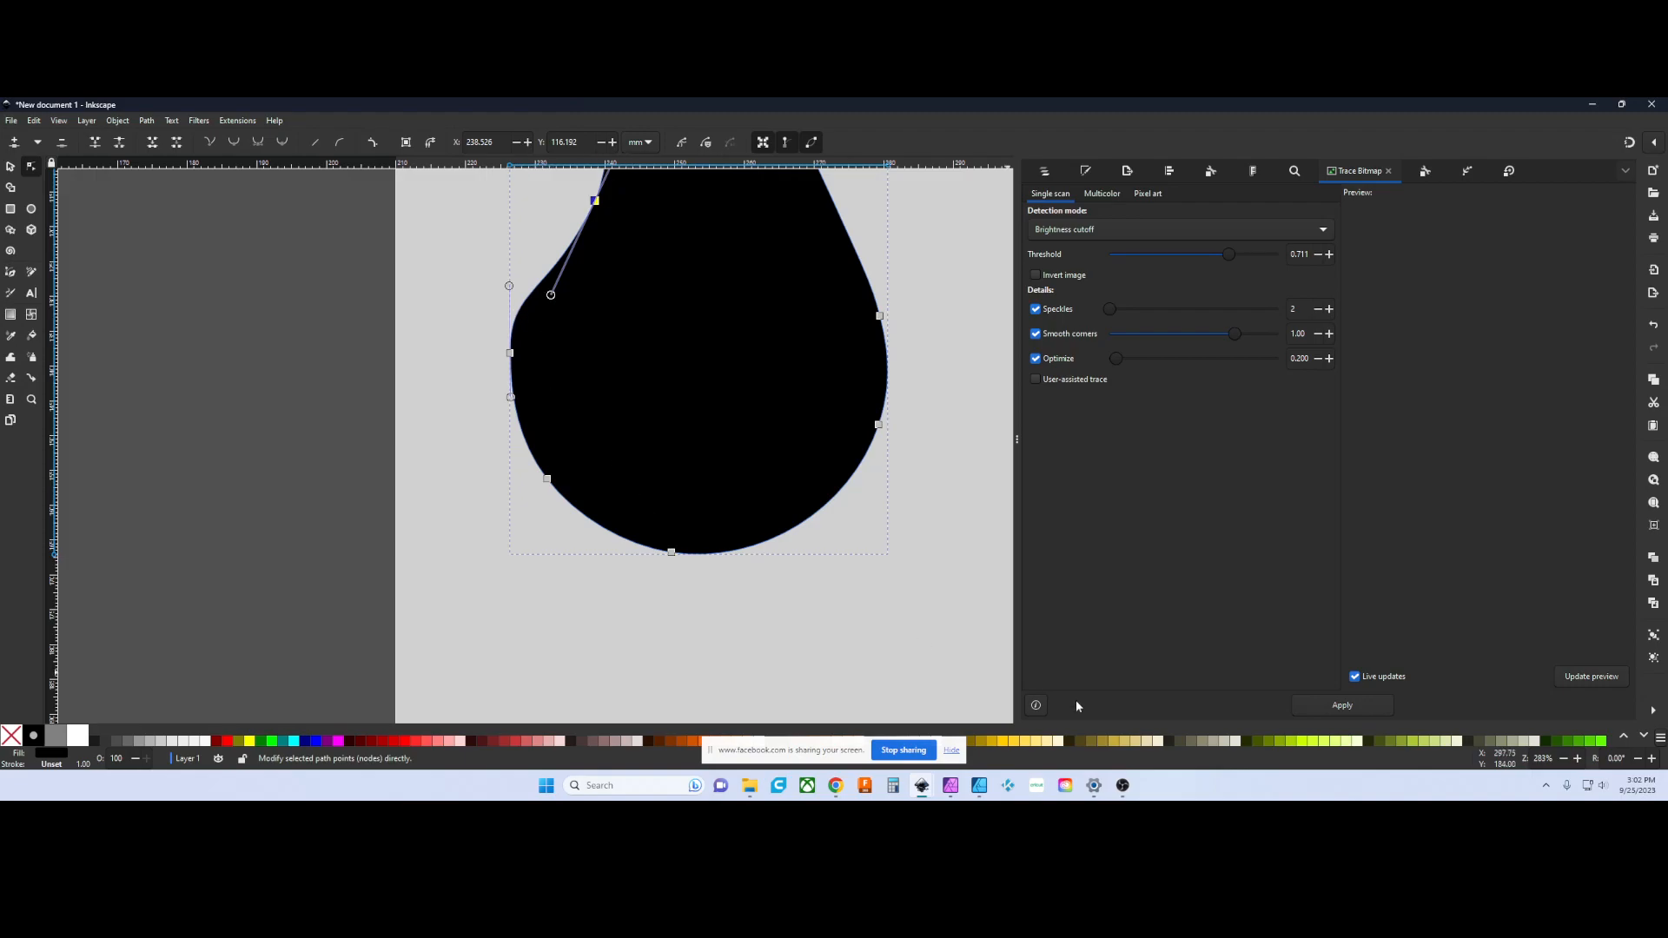
{"action": "mouse_move", "coordinate": [1135, 782]}
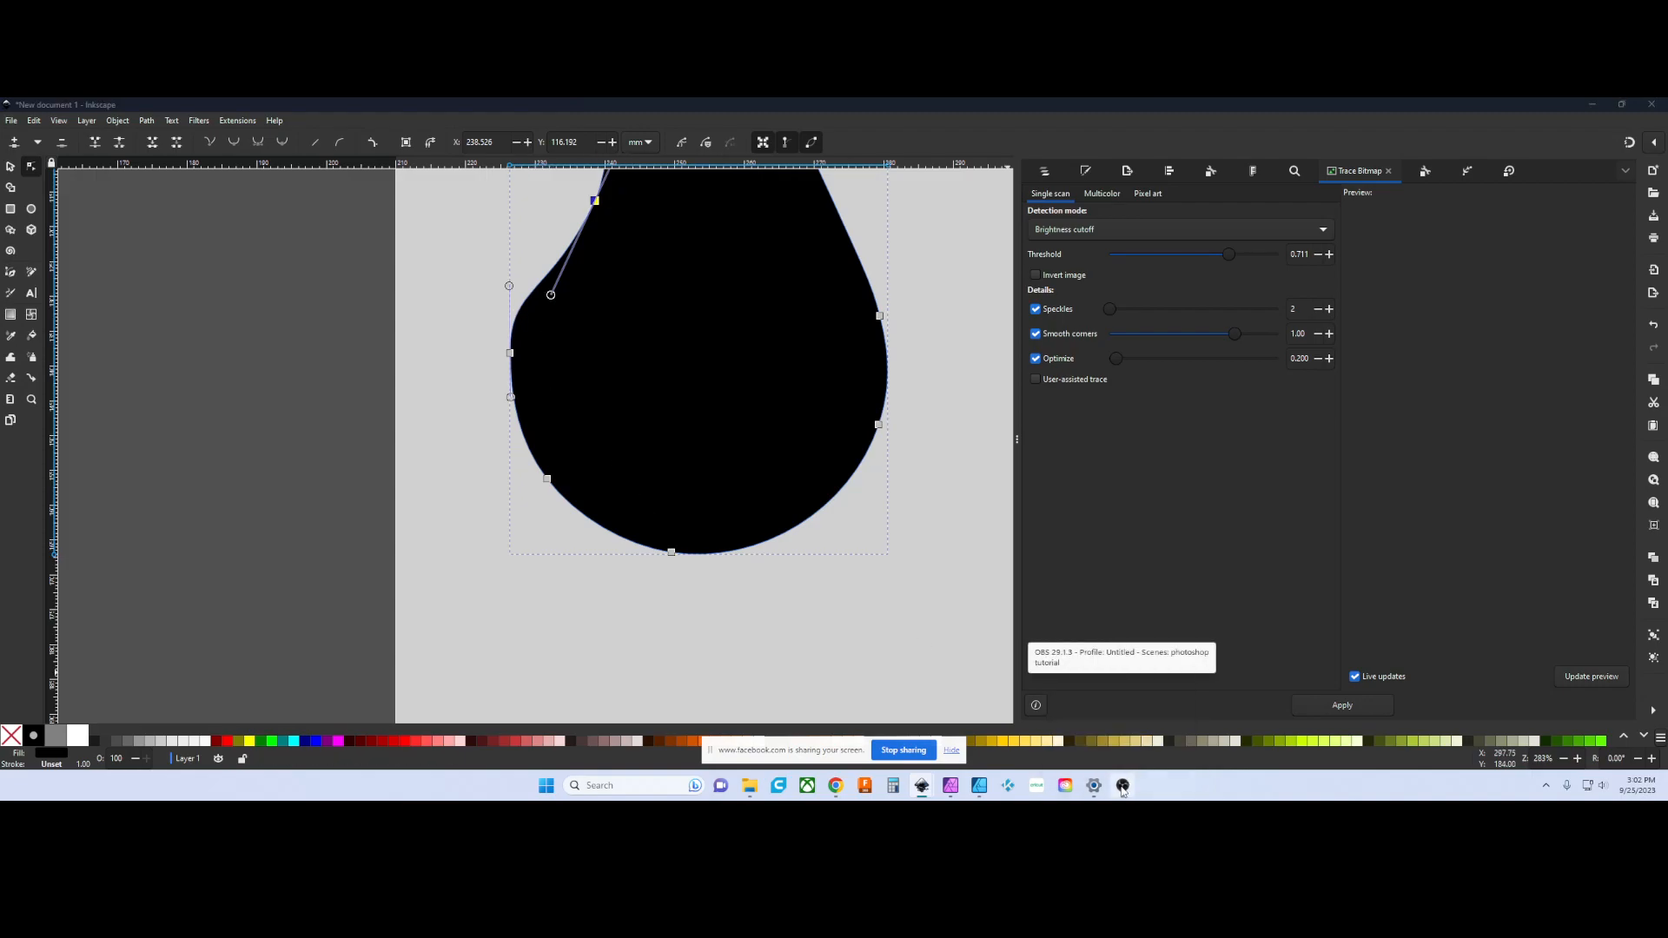